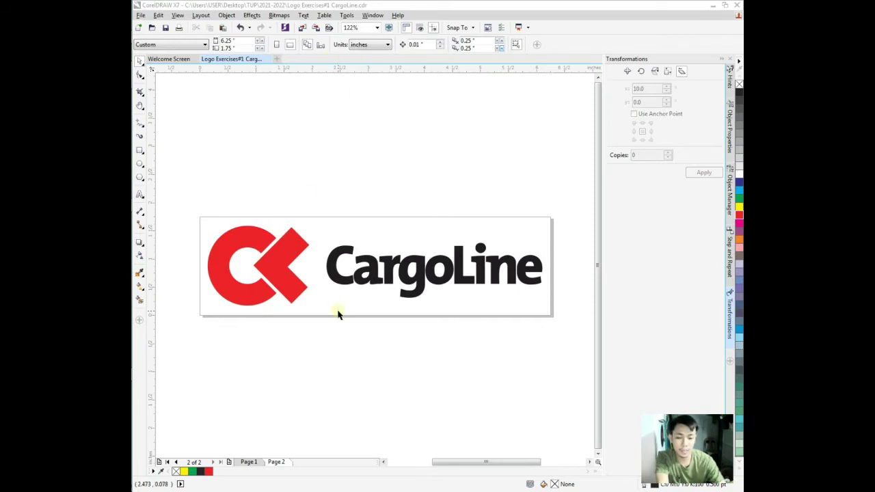
Switch to Page 1, which shows the red ribbon-style N above the CargoLine logo
{"action": "left_click", "coordinate": [250, 462]}
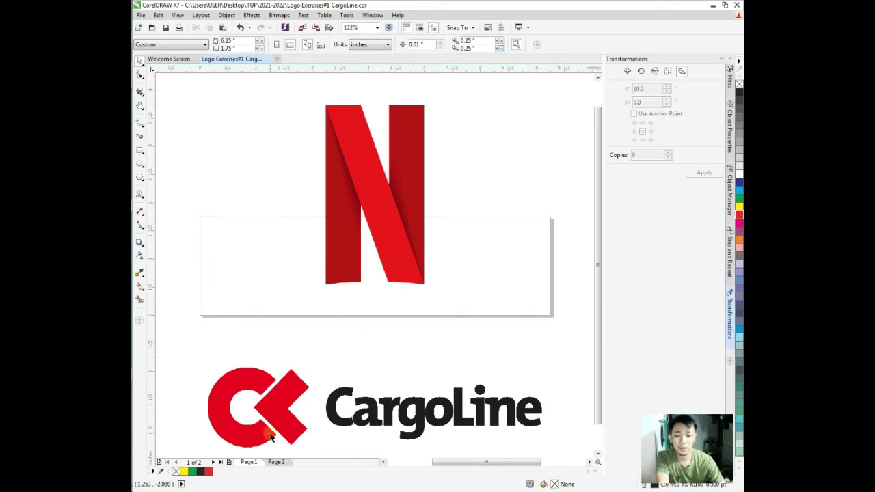
Insert a new blank page after page 2
{"action": "left_click", "coordinate": [276, 463]}
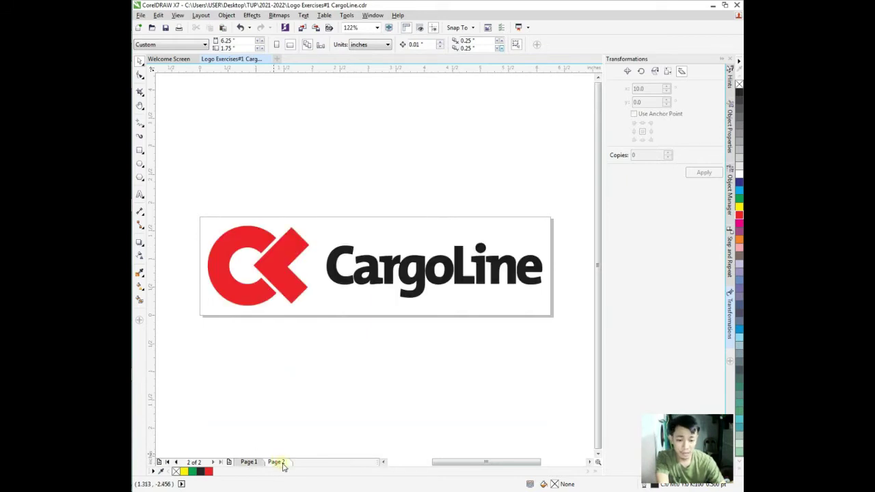
{"action": "right_click", "coordinate": [284, 464]}
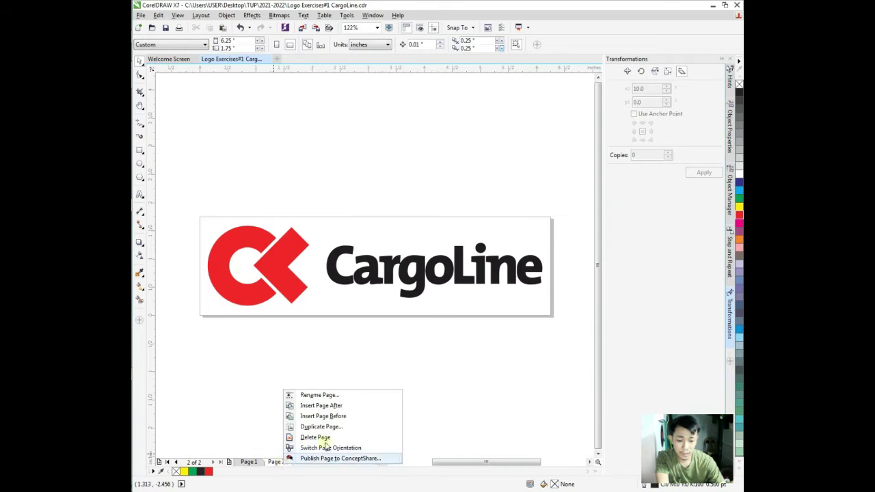
{"action": "left_click", "coordinate": [322, 407]}
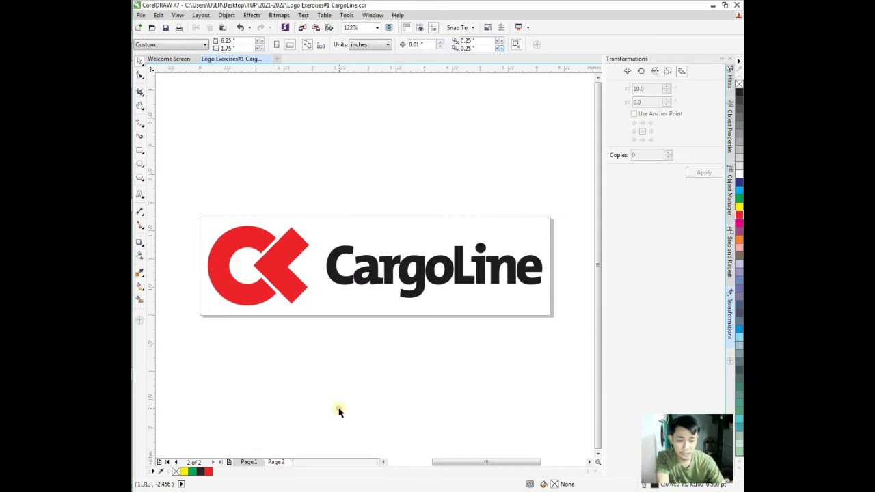
Rename page 2 to 'CL'
{"action": "left_click", "coordinate": [277, 463]}
{"action": "right_click", "coordinate": [281, 465]}
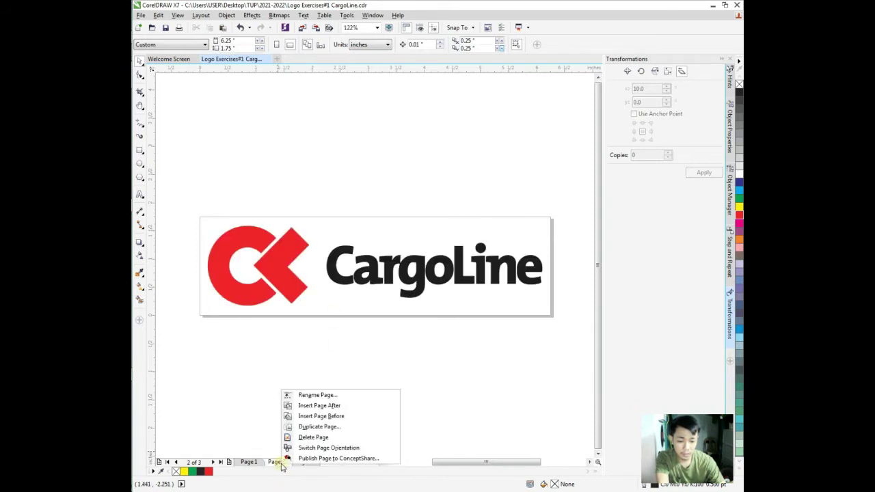
{"action": "left_click", "coordinate": [309, 395]}
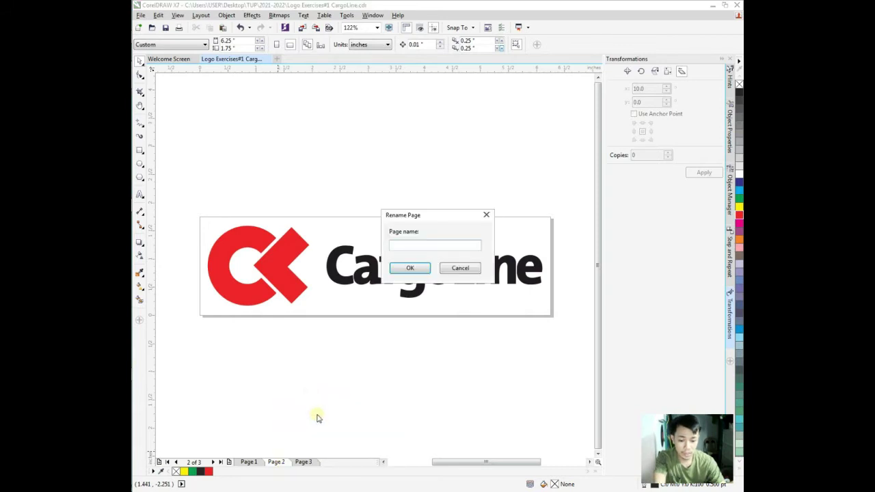
{"action": "key", "text": "Return"}
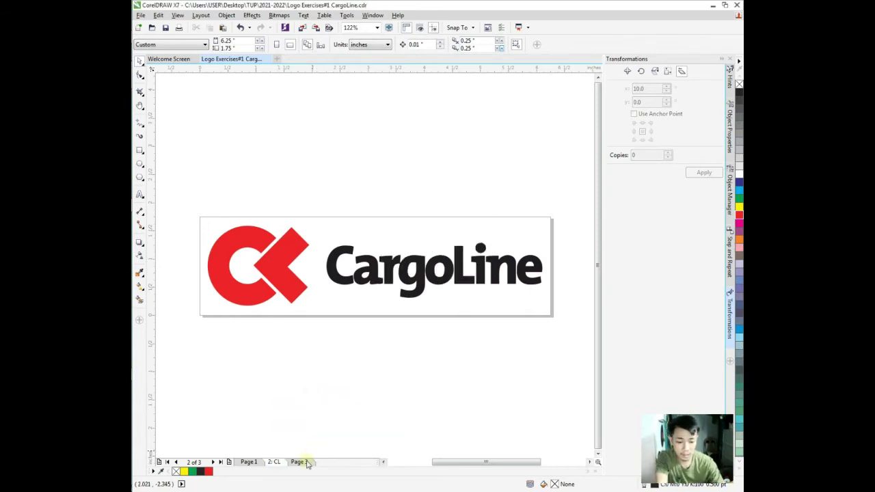
Rename the new page 3 to 'Netflix'
{"action": "left_click", "coordinate": [304, 463]}
{"action": "right_click", "coordinate": [303, 463]}
{"action": "left_click", "coordinate": [344, 395]}
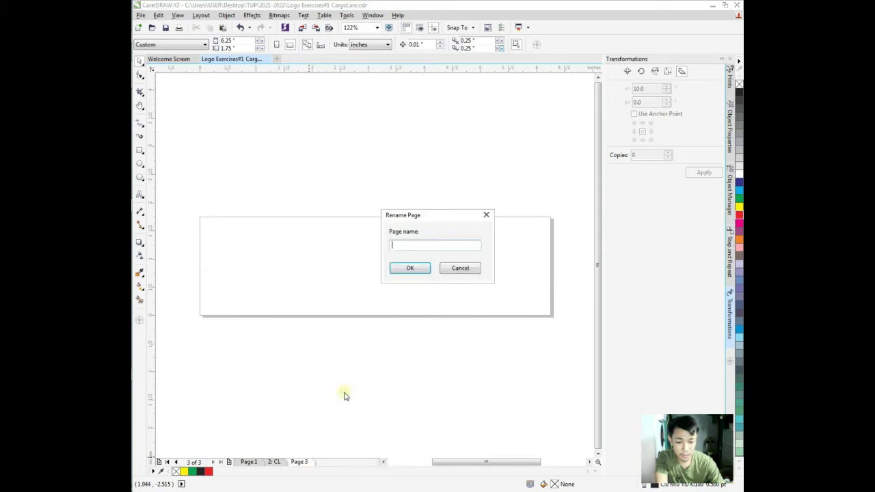
{"action": "type", "text": "Net"}
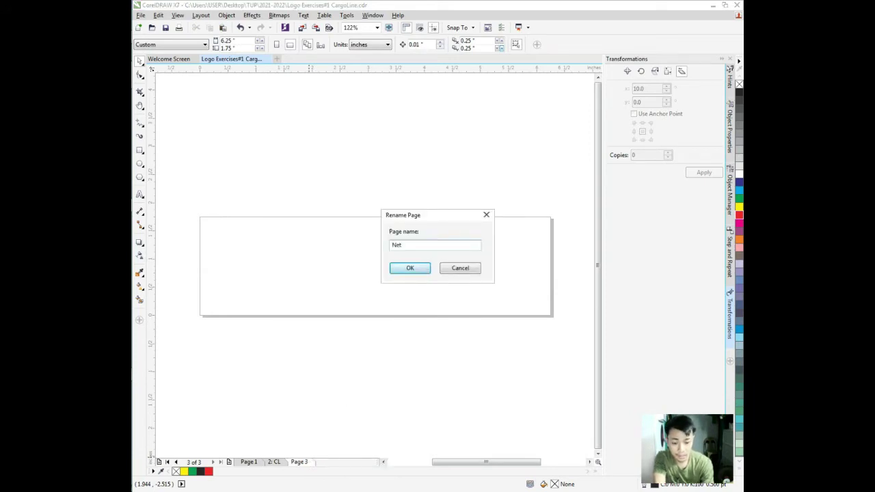
{"action": "type", "text": "flix"}
{"action": "key", "text": "Return"}
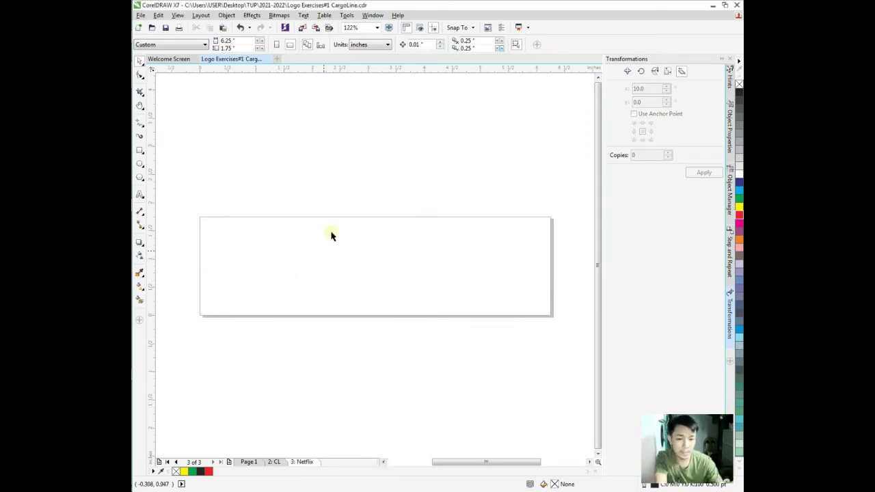
Copy the N and CargoLine group from page 1 onto the Netflix page
{"action": "left_click", "coordinate": [272, 463]}
{"action": "left_click", "coordinate": [250, 464]}
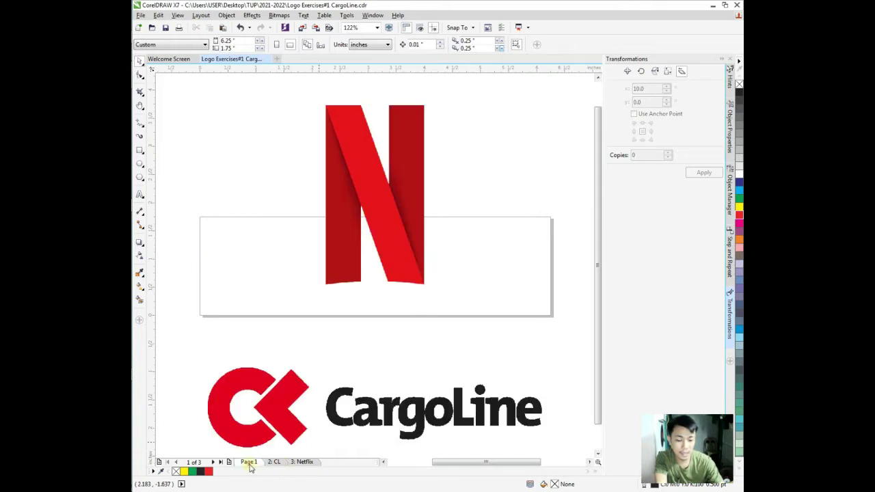
{"action": "left_click", "coordinate": [300, 463]}
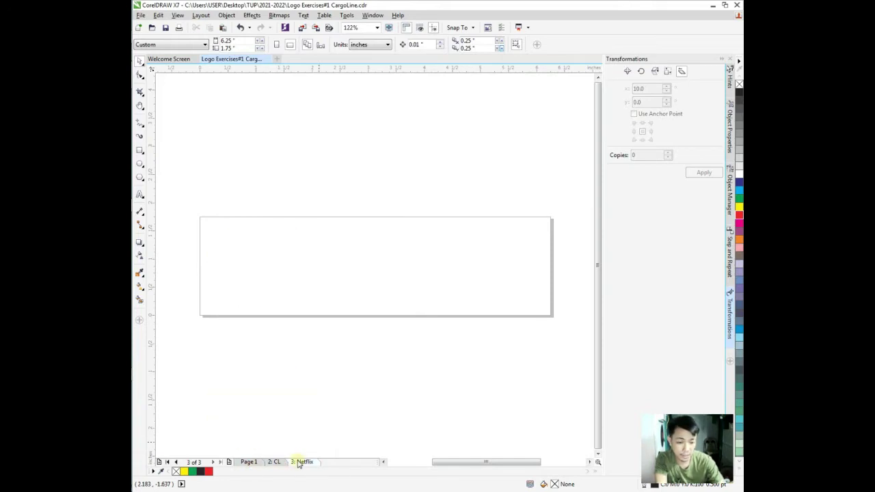
{"action": "left_click", "coordinate": [249, 462]}
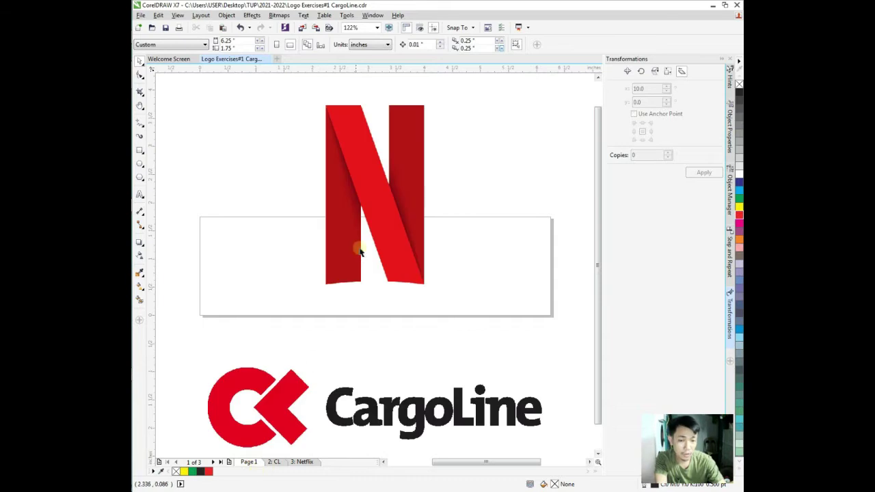
{"action": "left_click", "coordinate": [376, 228]}
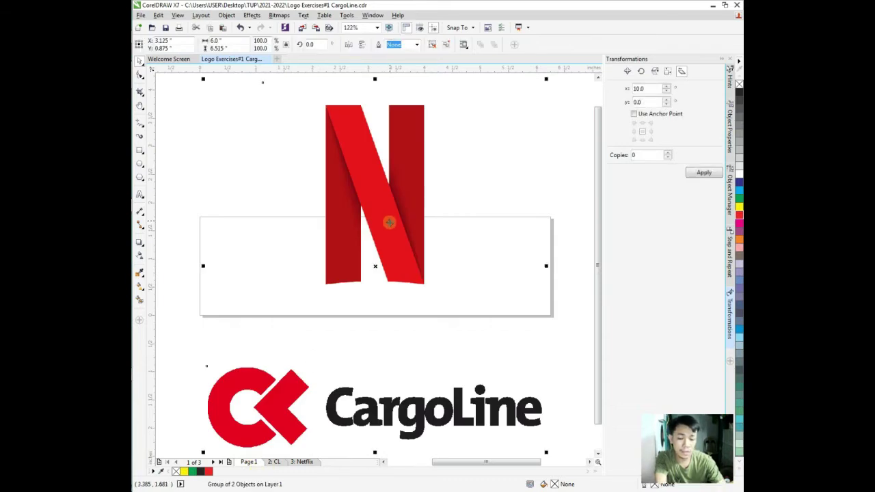
{"action": "left_click", "coordinate": [304, 463]}
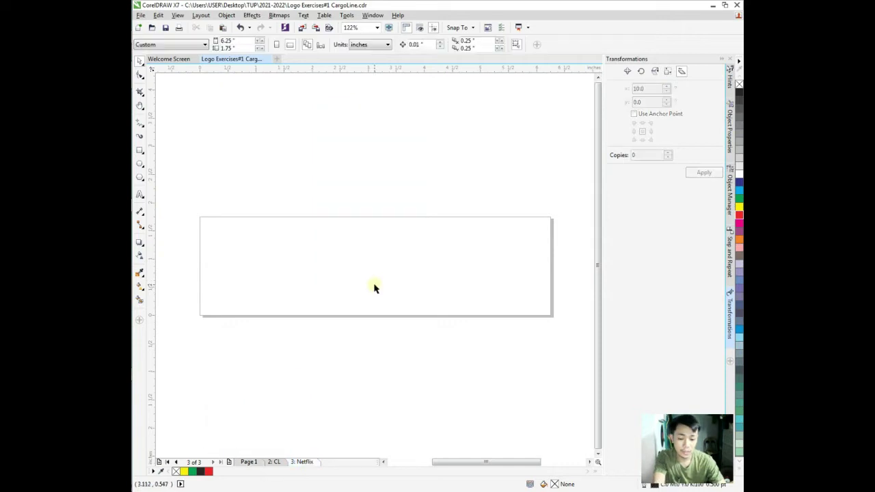
{"action": "key", "text": "ctrl+v"}
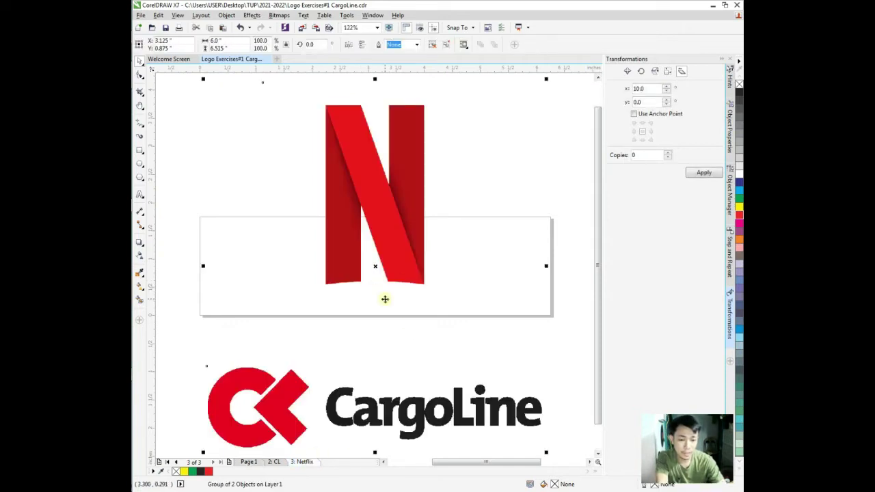
Ungroup the pasted logos, delete CargoLine, and move the N down over the page
{"action": "left_click", "coordinate": [411, 113]}
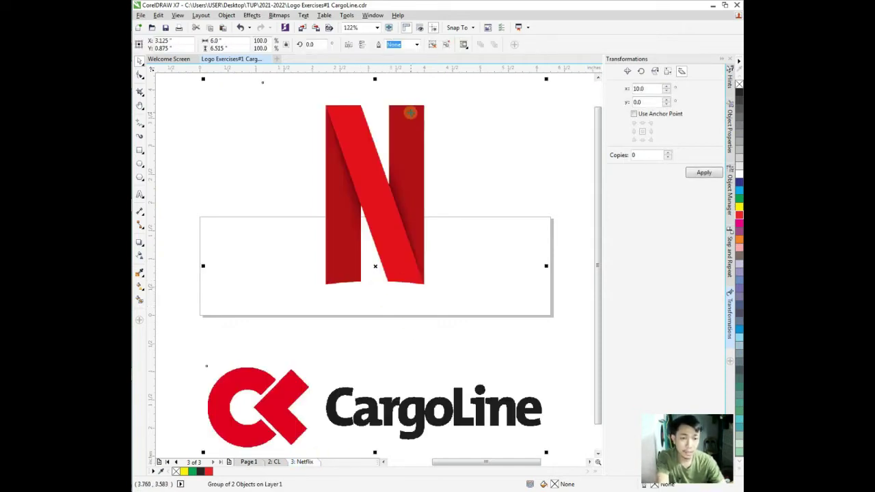
{"action": "left_click", "coordinate": [432, 46]}
{"action": "left_click", "coordinate": [501, 180]}
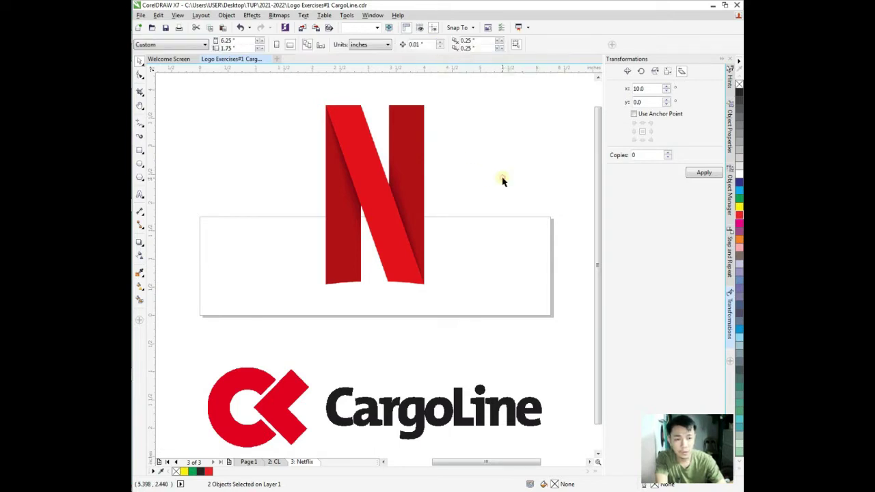
{"action": "left_click", "coordinate": [458, 409]}
{"action": "key", "text": "Delete"}
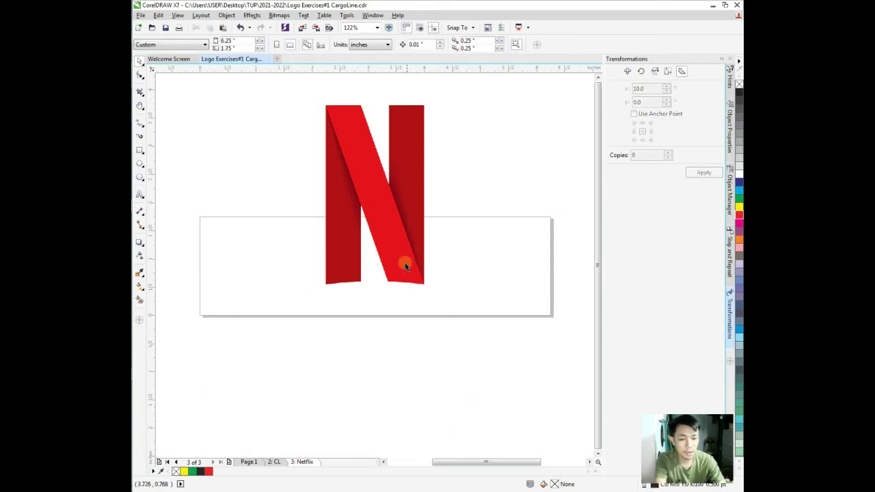
{"action": "left_click_drag", "start_coordinate": [403, 259], "coordinate": [404, 307]}
Drag the N bitmap to roughly position it over the Netflix page
{"action": "left_click", "coordinate": [551, 207]}
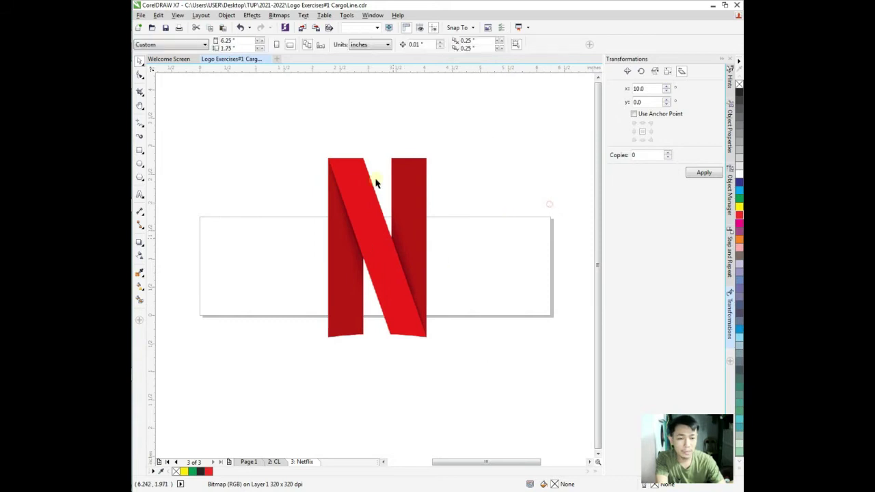
{"action": "left_click_drag", "start_coordinate": [376, 253], "coordinate": [396, 272]}
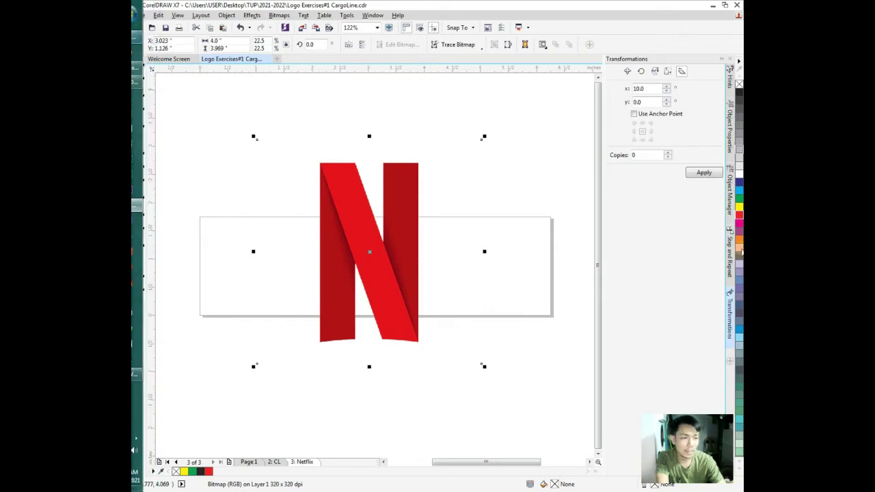
{"action": "left_click_drag", "start_coordinate": [360, 254], "coordinate": [372, 258]}
{"action": "left_click", "coordinate": [477, 200]}
{"action": "left_click", "coordinate": [424, 235]}
{"action": "left_click", "coordinate": [472, 194]}
{"action": "left_click", "coordinate": [383, 253]}
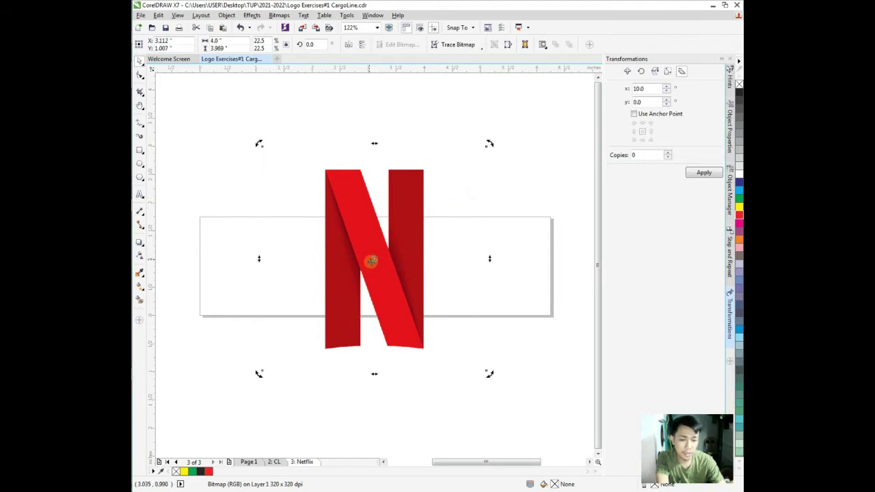
{"action": "left_click", "coordinate": [399, 255]}
{"action": "left_click", "coordinate": [378, 276]}
Nudge the N slightly up and left so it sits across the page
{"action": "left_click", "coordinate": [502, 226]}
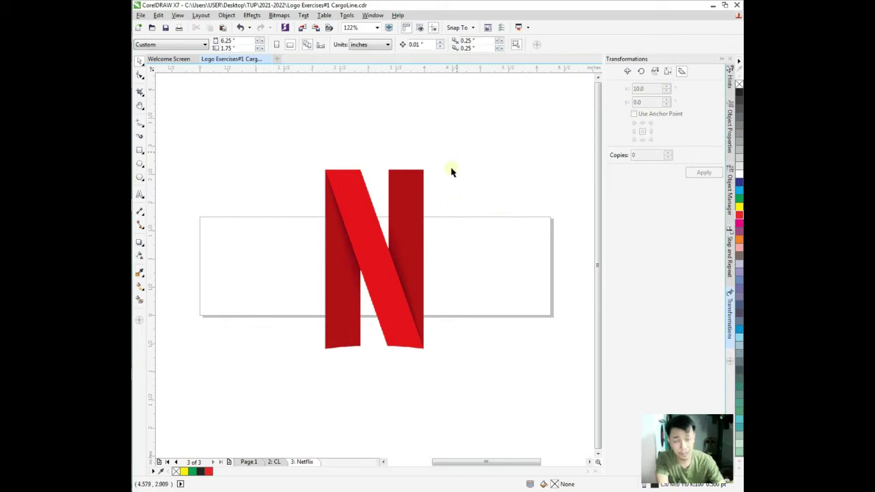
{"action": "left_click", "coordinate": [392, 271]}
{"action": "left_click_drag", "start_coordinate": [376, 258], "coordinate": [372, 249]}
{"action": "left_click", "coordinate": [542, 233]}
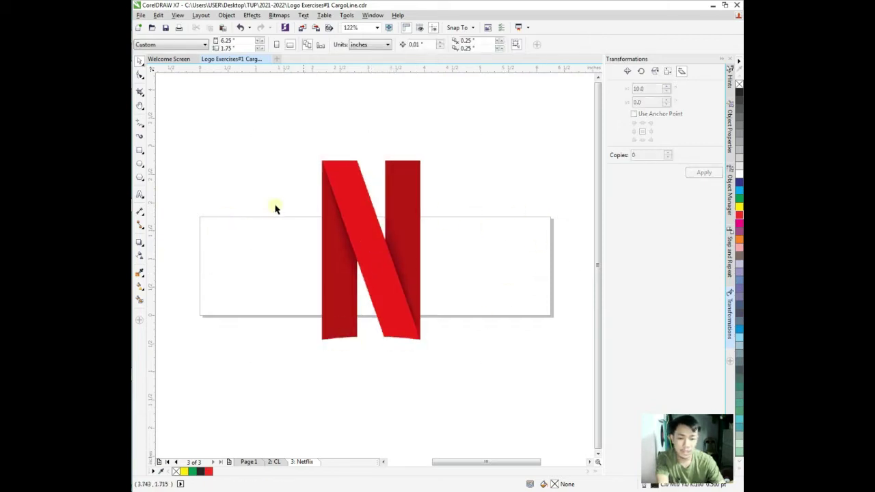
{"action": "left_click", "coordinate": [385, 282]}
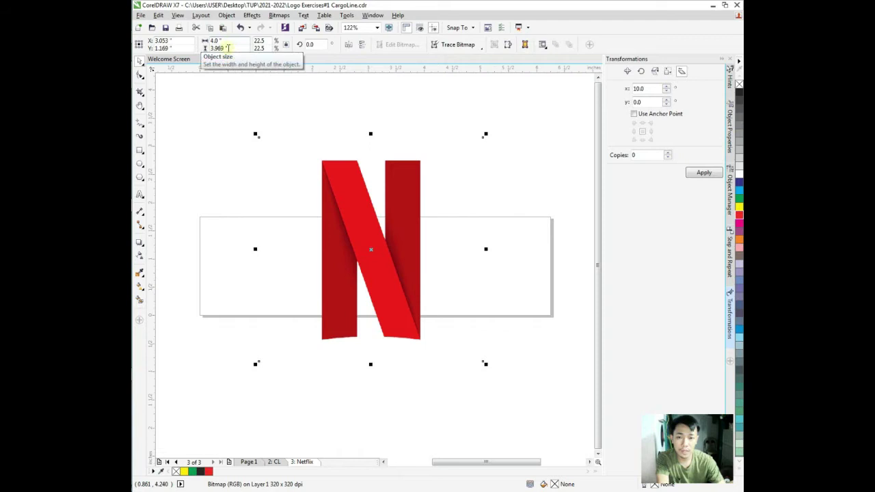
Set the page size to 4 by 4 inches
{"action": "left_click", "coordinate": [521, 205]}
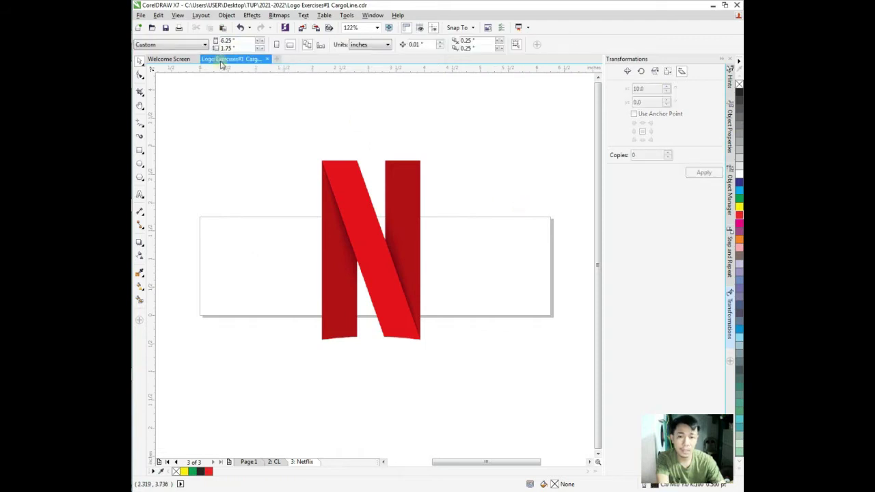
{"action": "left_click", "coordinate": [242, 41]}
{"action": "type", "text": "4"}
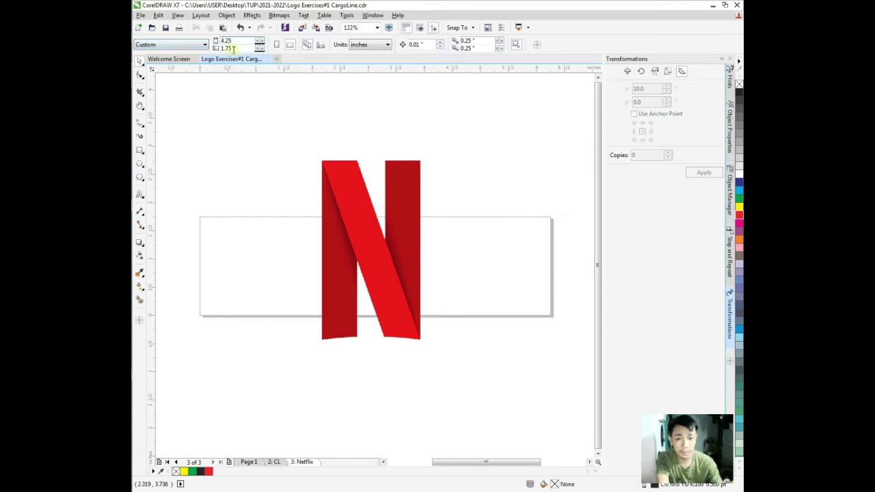
{"action": "left_click", "coordinate": [235, 47]}
{"action": "type", "text": "4"}
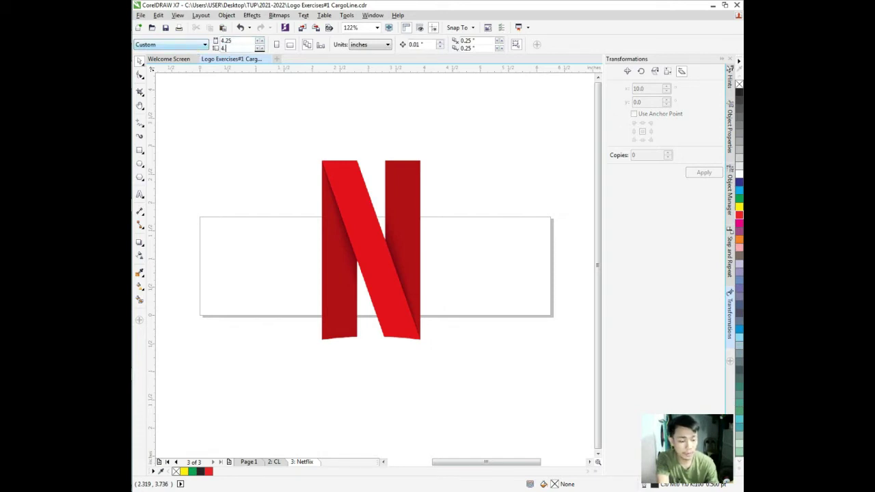
{"action": "key", "text": "Return"}
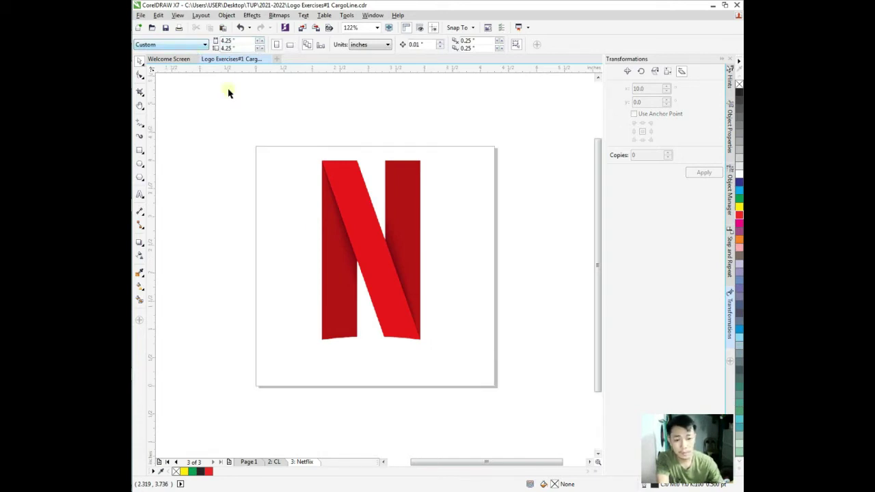
Centre the N on the page with P and Align and Distribute > Center to Page
{"action": "left_click", "coordinate": [400, 303]}
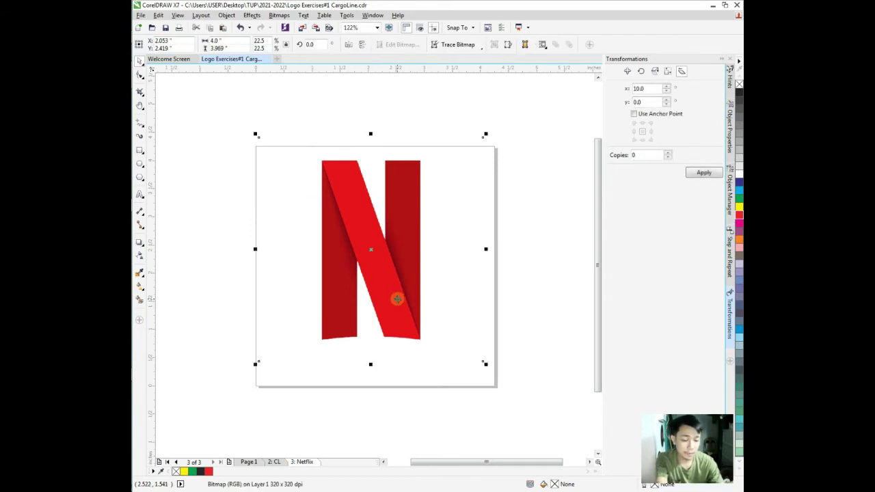
{"action": "key", "text": "p"}
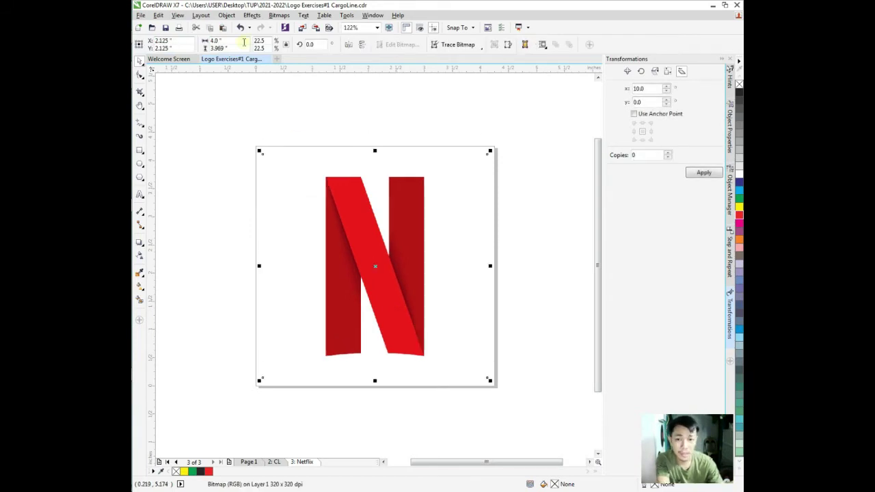
{"action": "left_click", "coordinate": [226, 15]}
{"action": "mouse_move", "coordinate": [261, 127]}
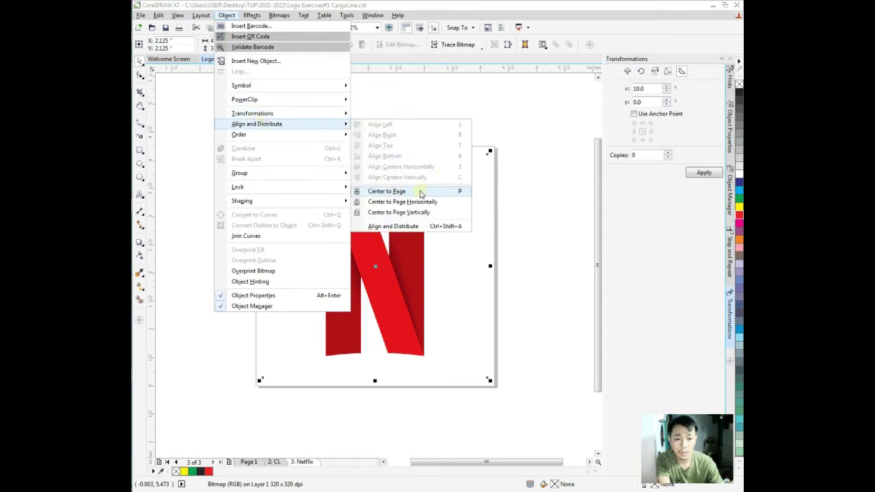
{"action": "left_click", "coordinate": [420, 191]}
{"action": "left_click", "coordinate": [523, 279]}
Move the N off centre and snap it back to page centre with P
{"action": "left_click", "coordinate": [417, 294]}
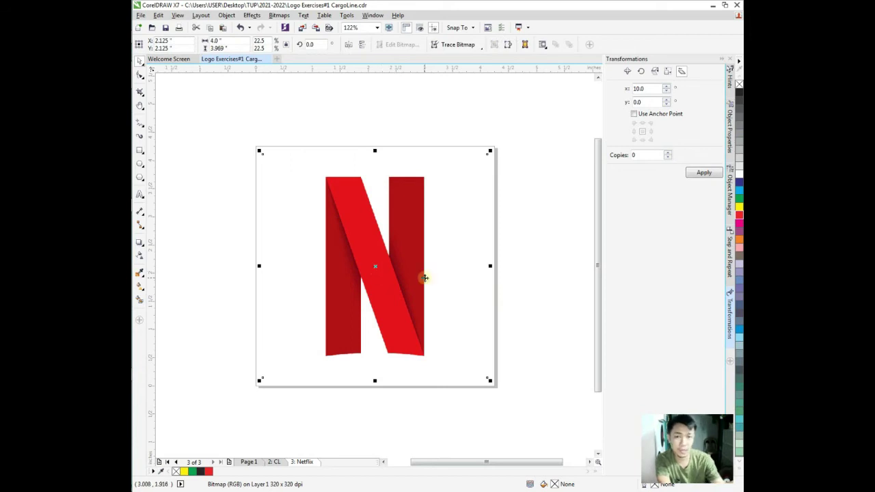
{"action": "left_click", "coordinate": [535, 252]}
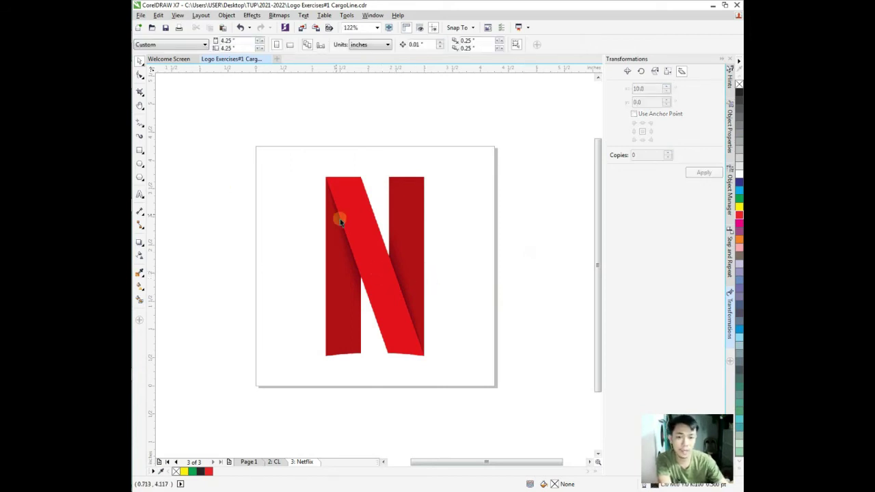
{"action": "left_click", "coordinate": [381, 270]}
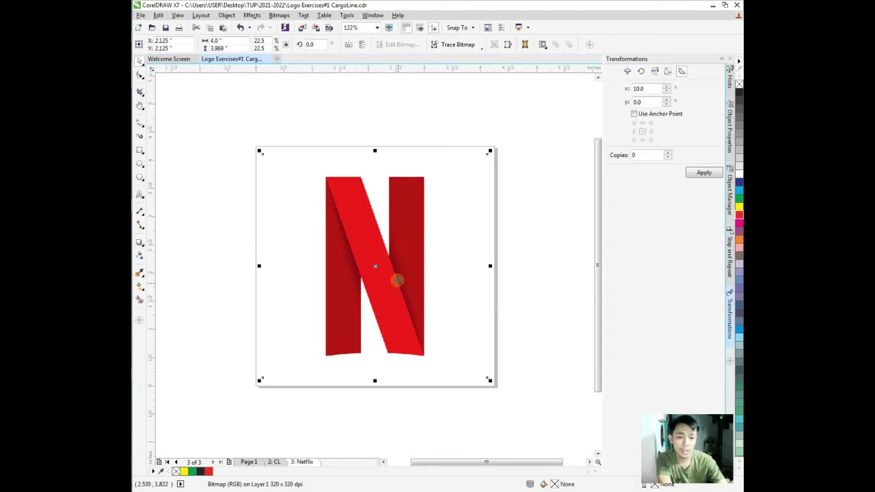
{"action": "left_click_drag", "start_coordinate": [378, 268], "coordinate": [487, 192]}
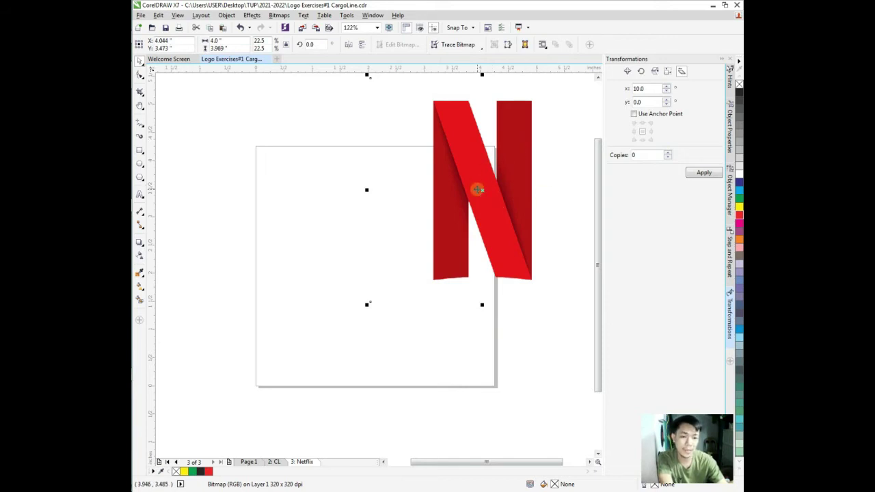
{"action": "key", "text": "p"}
{"action": "left_click", "coordinate": [526, 239]}
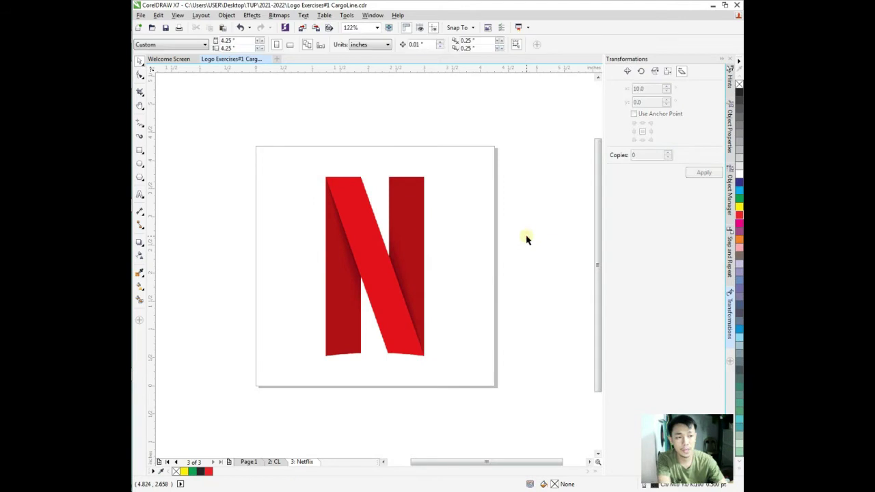
{"action": "left_click", "coordinate": [377, 287]}
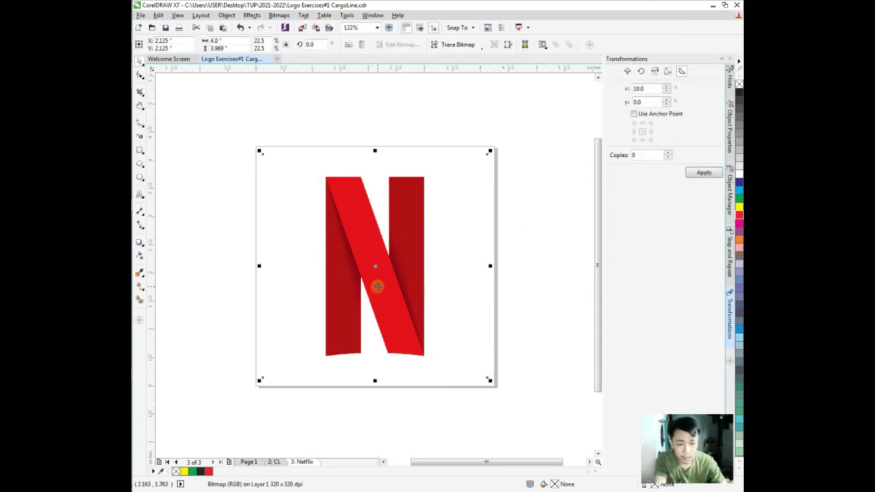
Select the N bitmap in Object Manager and give it 70 uniform transparency
{"action": "left_click", "coordinate": [729, 209]}
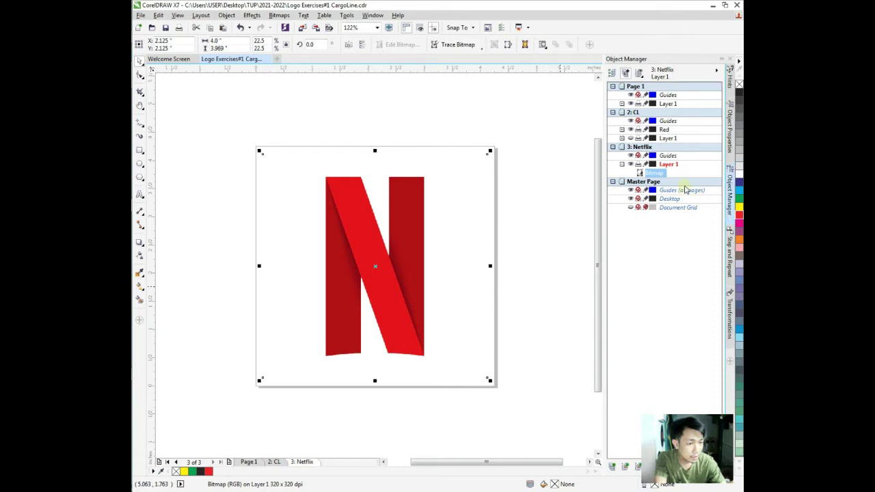
{"action": "left_click", "coordinate": [671, 275]}
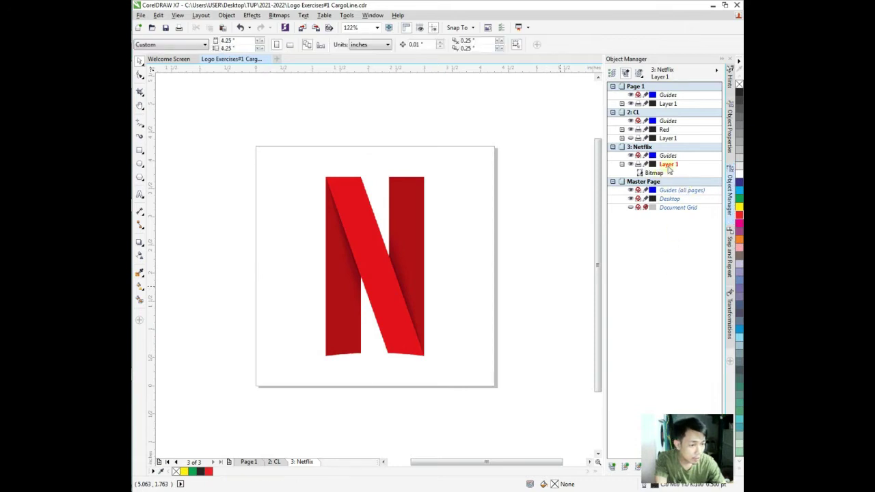
{"action": "left_click", "coordinate": [660, 173]}
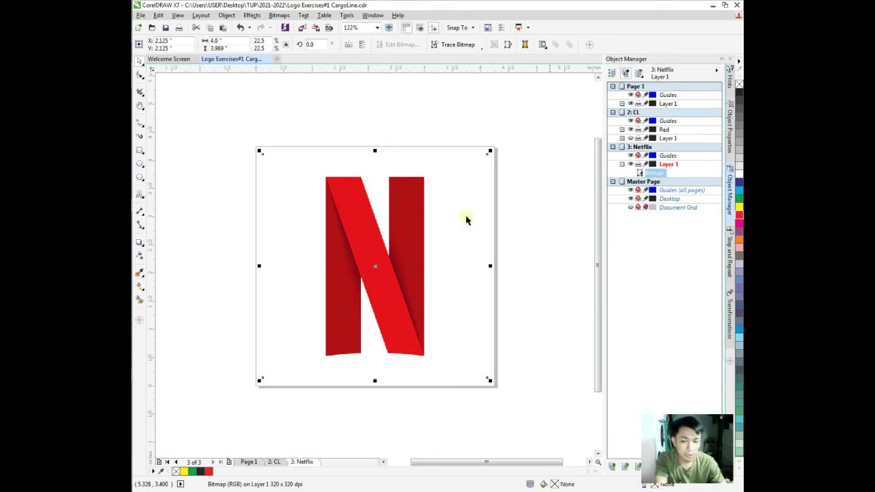
{"action": "left_click", "coordinate": [139, 256]}
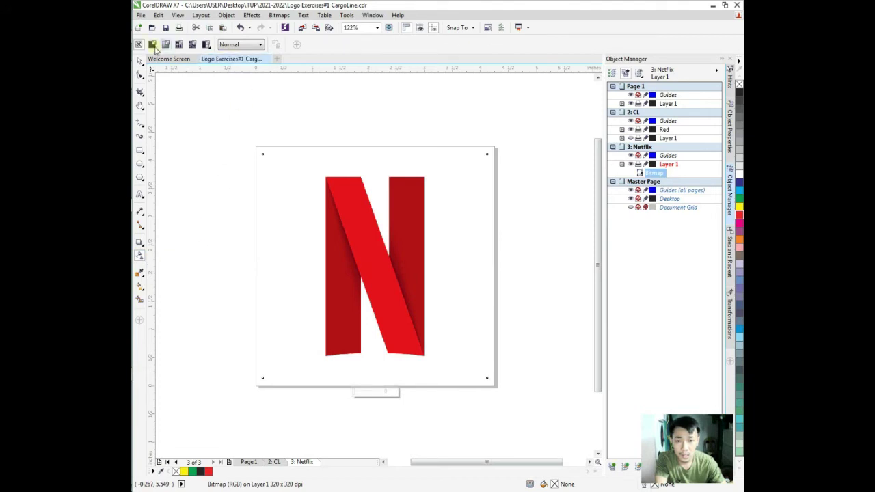
{"action": "left_click", "coordinate": [152, 44]}
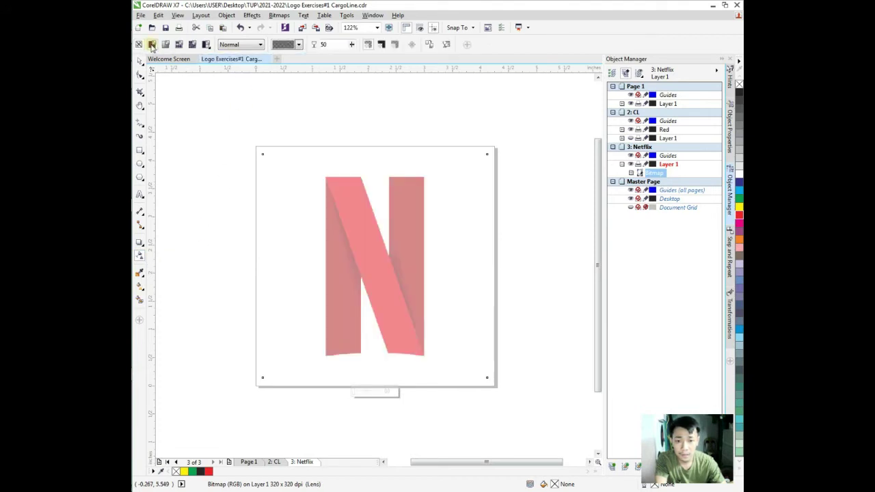
{"action": "left_click", "coordinate": [325, 44]}
{"action": "type", "text": "70"}
{"action": "key", "text": "Return"}
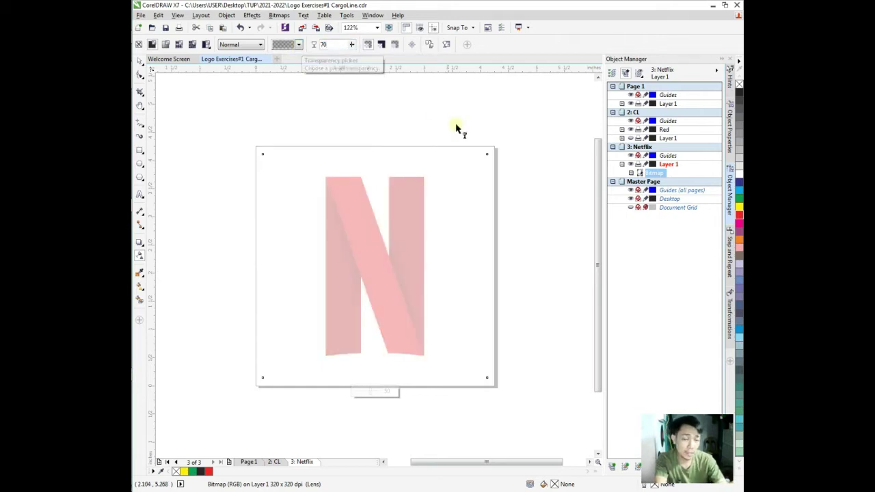
Lock the N bitmap in place
{"action": "left_click", "coordinate": [140, 60]}
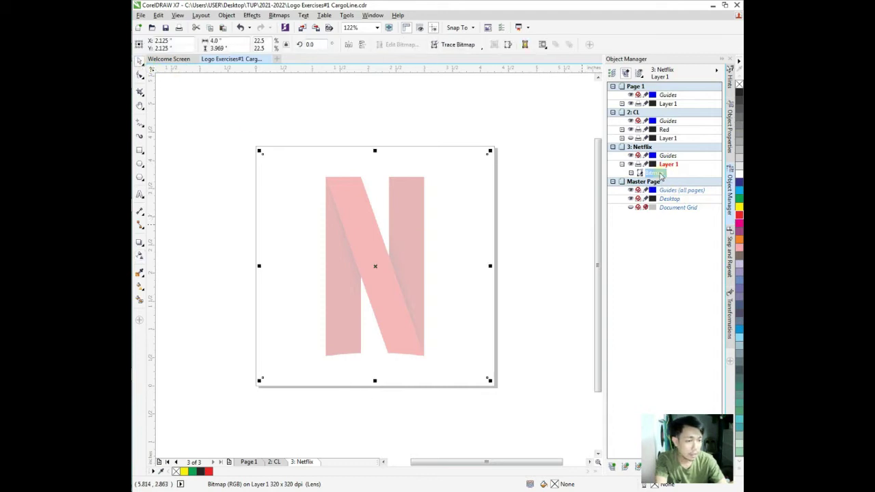
{"action": "right_click", "coordinate": [662, 176]}
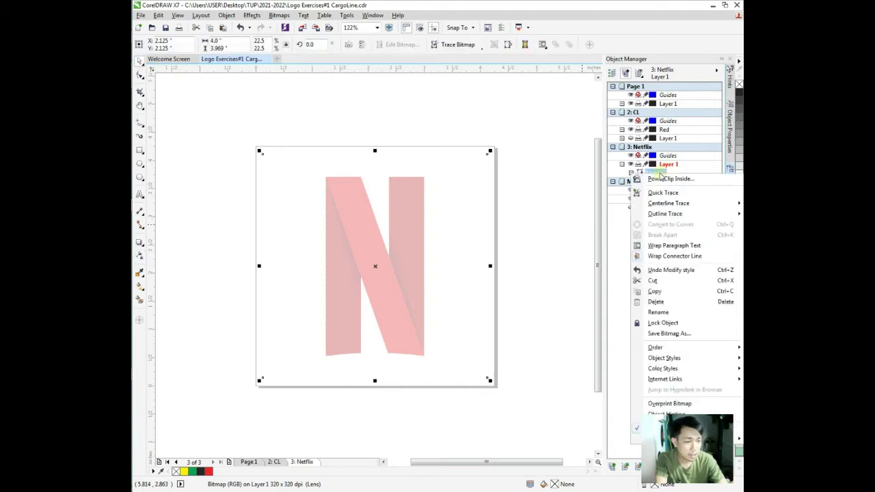
{"action": "left_click", "coordinate": [665, 323]}
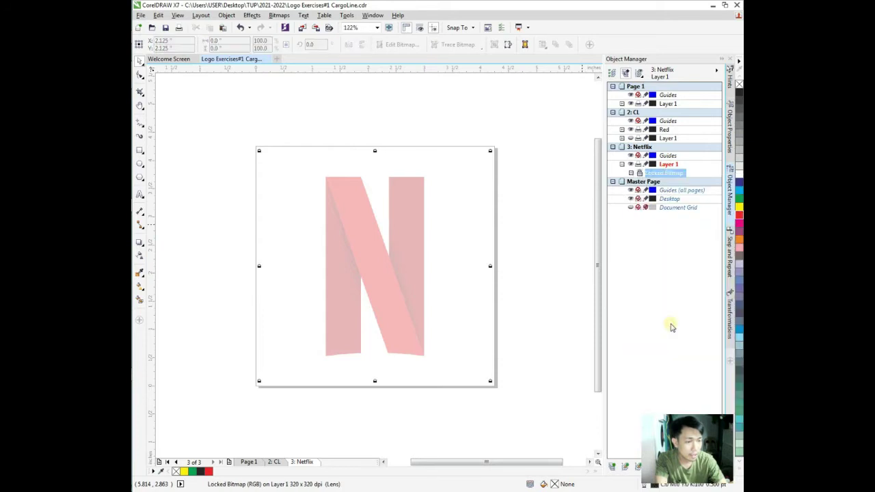
Add a layer named 'Netflix logo' to the Netflix page and collapse Layer 1
{"action": "left_click", "coordinate": [673, 260]}
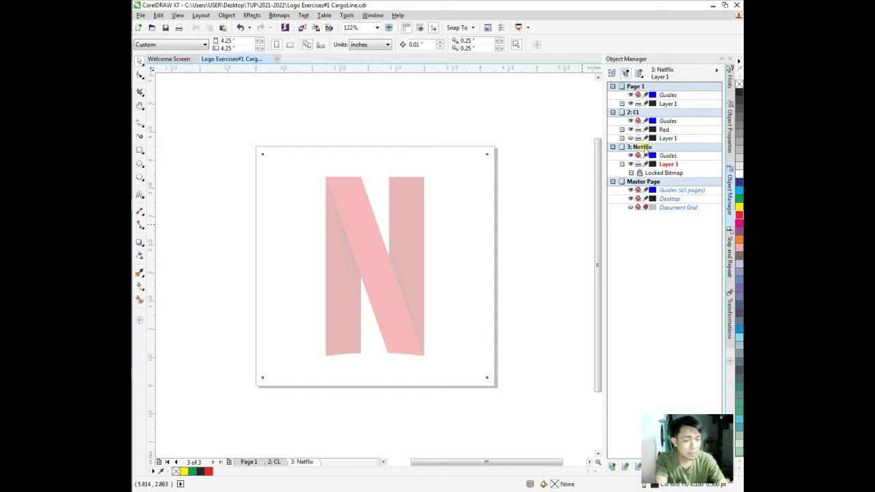
{"action": "right_click", "coordinate": [692, 168]}
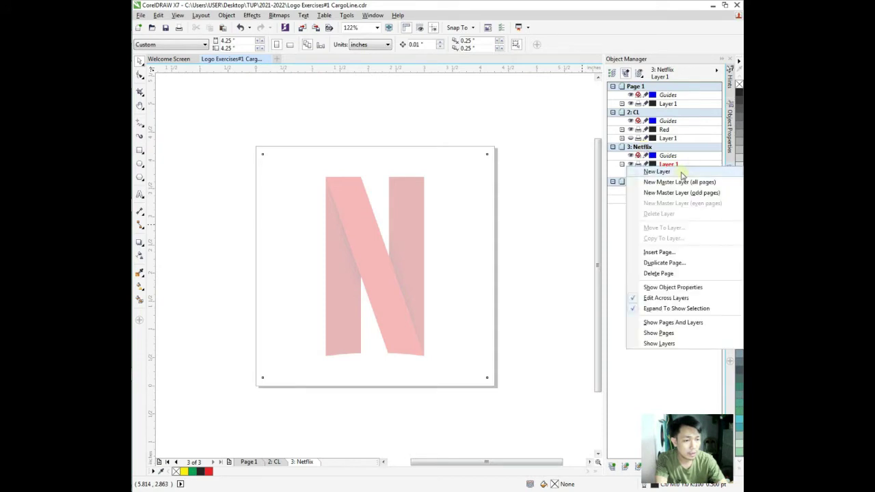
{"action": "left_click", "coordinate": [699, 172]}
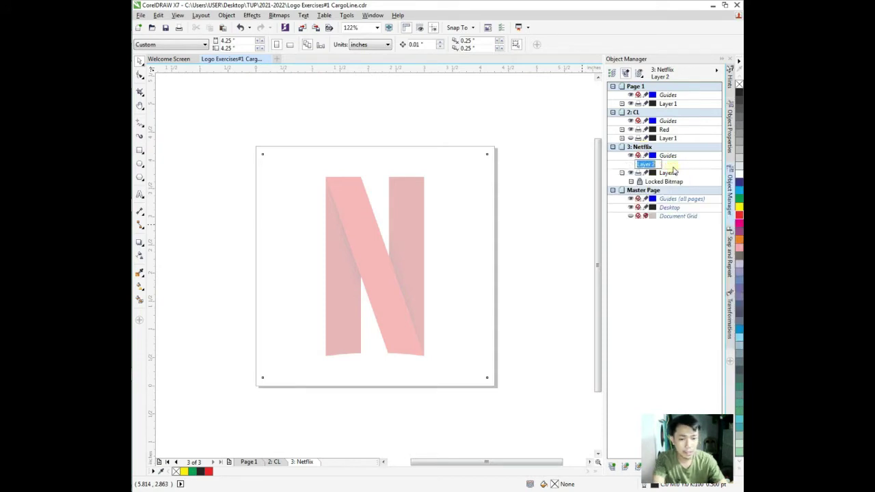
{"action": "type", "text": "Netflix logo"}
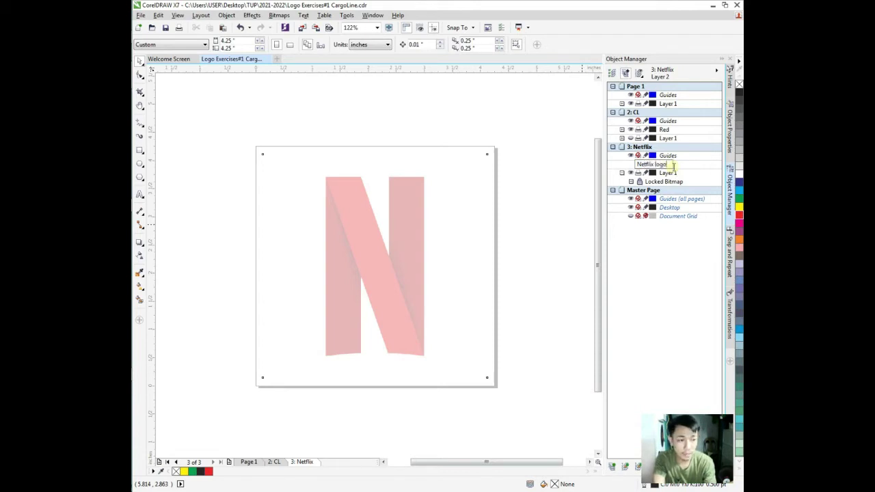
{"action": "key", "text": "Return"}
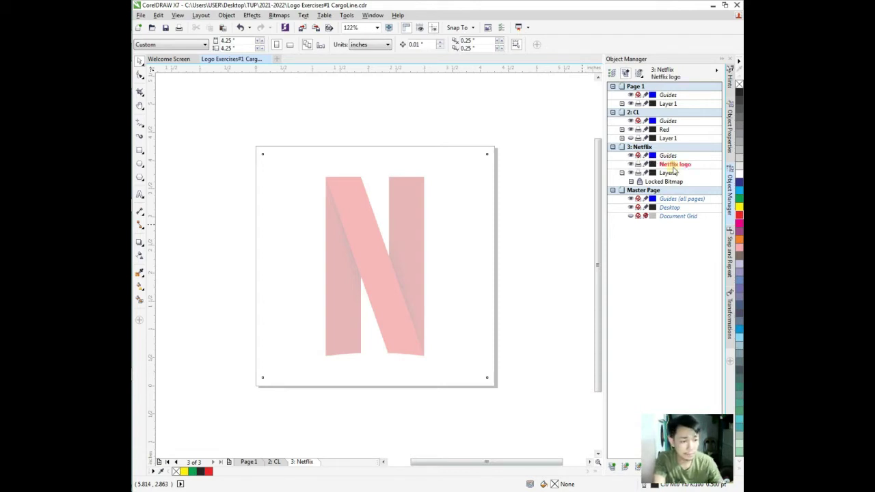
{"action": "left_click", "coordinate": [623, 173]}
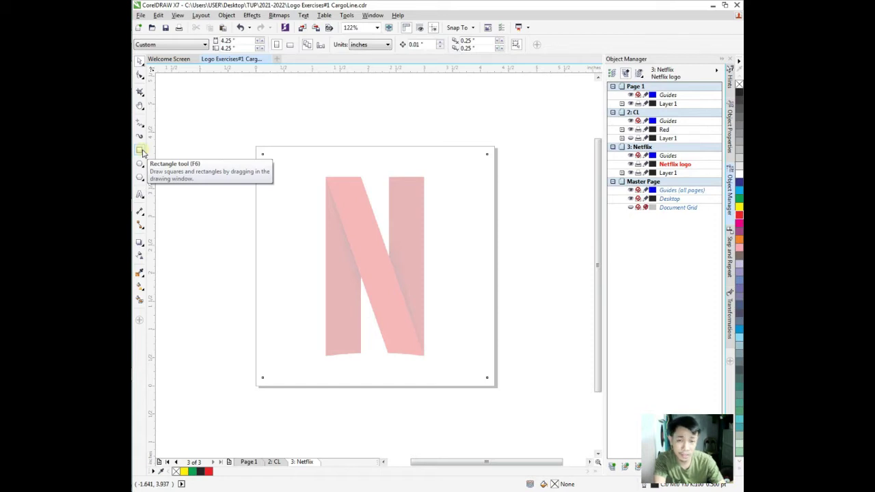
Draw a 0.631 by 3.181 inch rectangle over the N's left stem
{"action": "left_click", "coordinate": [141, 151]}
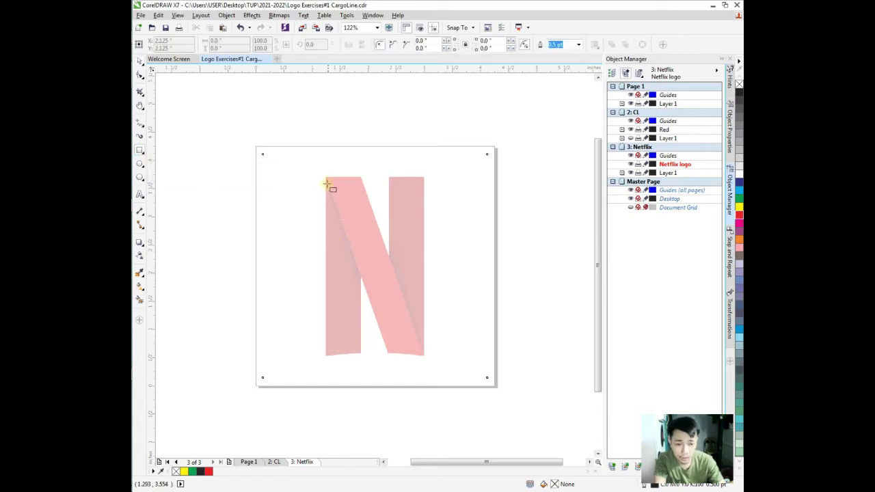
{"action": "left_click_drag", "start_coordinate": [325, 179], "coordinate": [361, 356]}
{"action": "scroll", "coordinate": [355, 358], "scroll_direction": "up", "scroll_amount": 5}
{"action": "scroll", "coordinate": [377, 304], "scroll_direction": "down", "scroll_amount": 5}
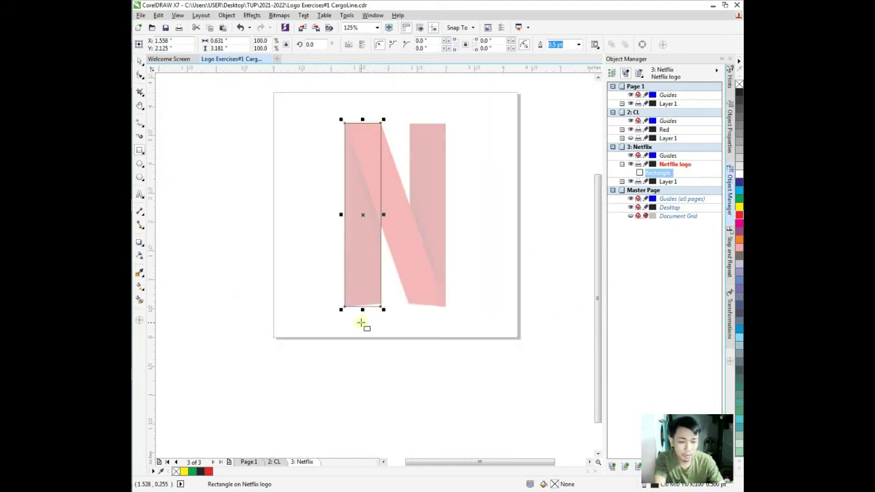
{"action": "scroll", "coordinate": [361, 322], "scroll_direction": "up", "scroll_amount": 2}
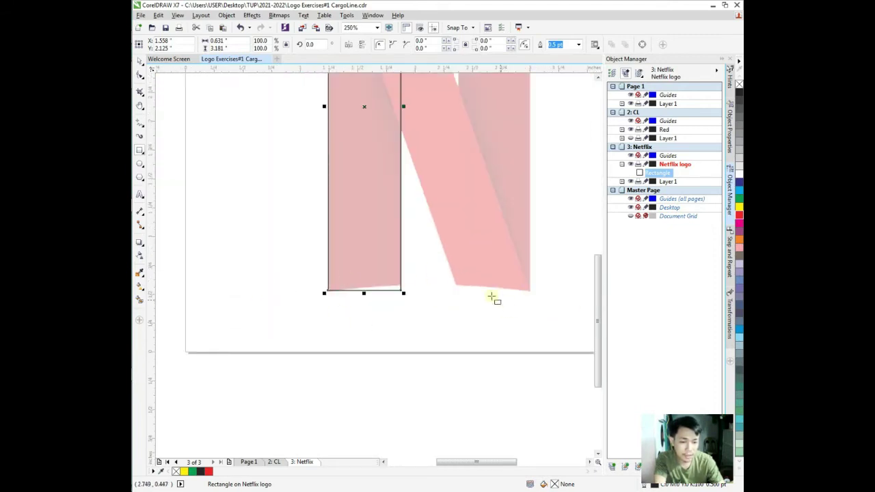
{"action": "scroll", "coordinate": [492, 297], "scroll_direction": "down", "scroll_amount": 2}
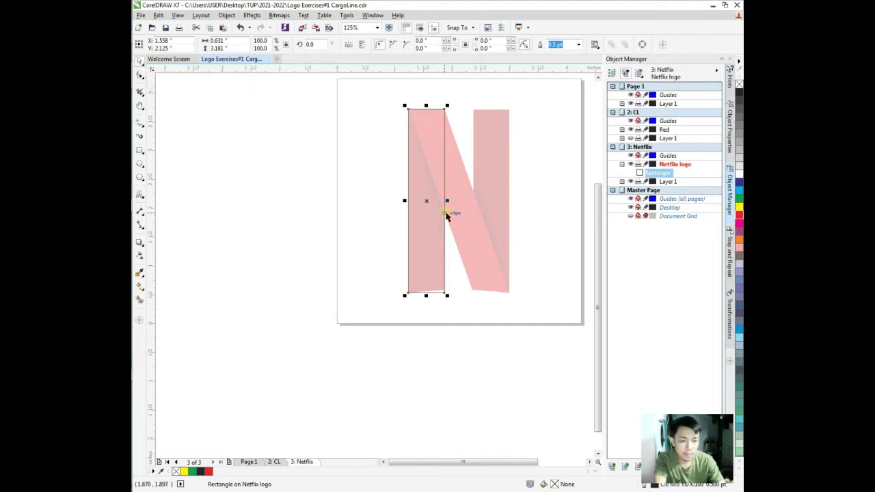
{"action": "scroll", "coordinate": [445, 208], "scroll_direction": "up", "scroll_amount": 2}
{"action": "scroll", "coordinate": [445, 209], "scroll_direction": "down", "scroll_amount": 2}
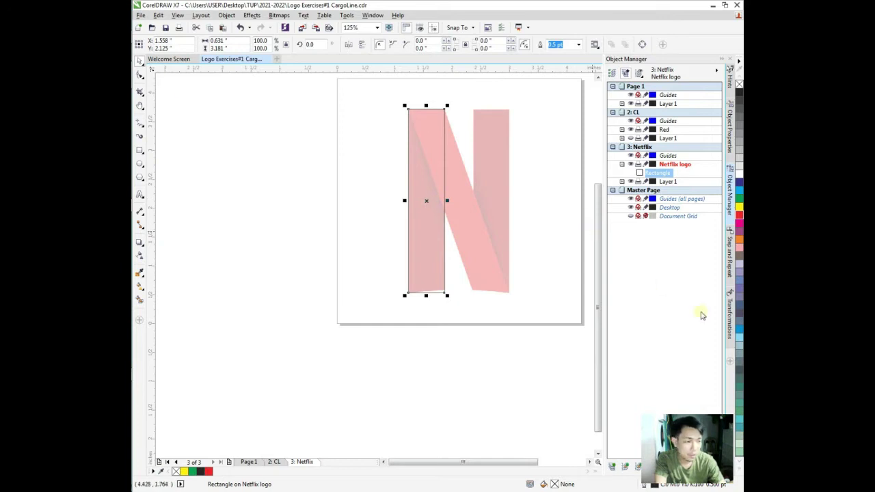
Make a copy of the rectangle spaced 0.25 inch away with Step and Repeat
{"action": "left_click", "coordinate": [731, 269]}
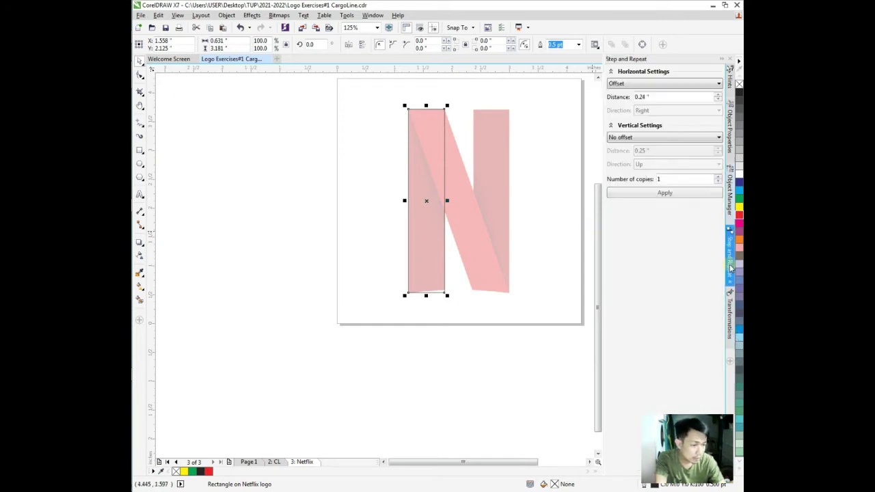
{"action": "left_click", "coordinate": [642, 98]}
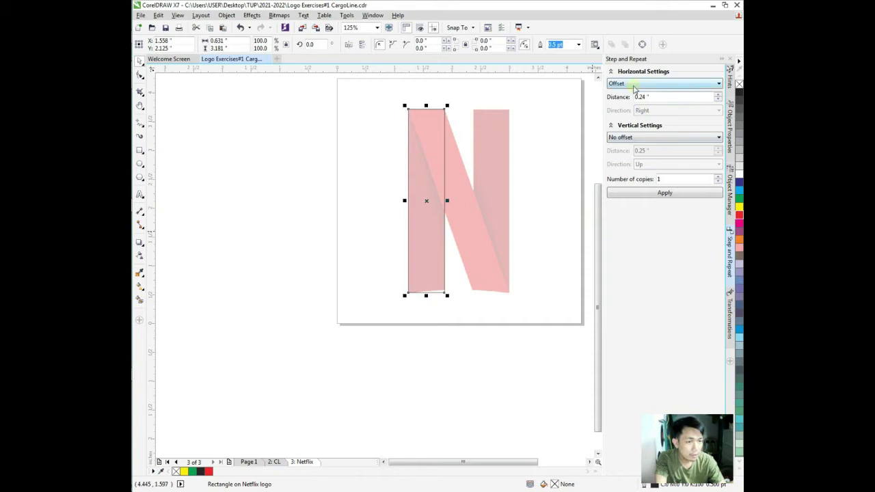
{"action": "left_click", "coordinate": [623, 84]}
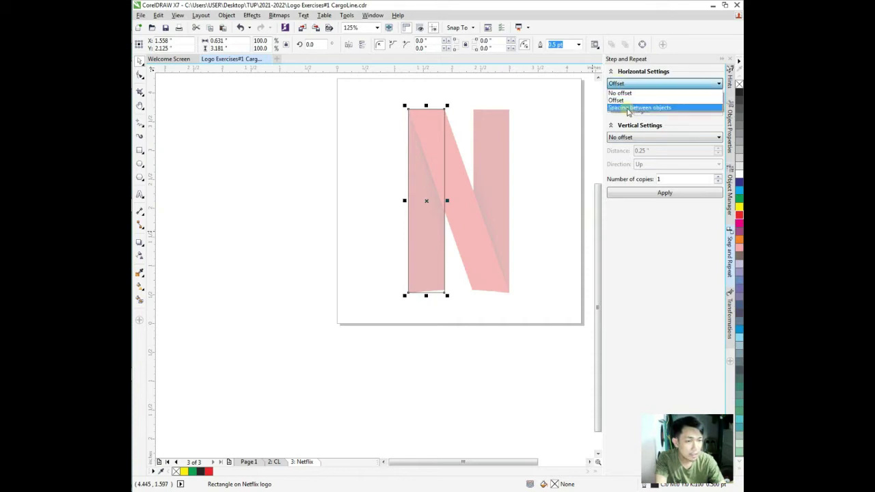
{"action": "left_click", "coordinate": [628, 108]}
{"action": "left_click_drag", "start_coordinate": [667, 95], "coordinate": [617, 96]}
{"action": "type", "text": "0.25"}
{"action": "key", "text": "Return"}
{"action": "left_click", "coordinate": [655, 196]}
Move the copy over the N's right stem and nudge it slightly left
{"action": "scroll", "coordinate": [482, 201], "scroll_direction": "up", "scroll_amount": 2}
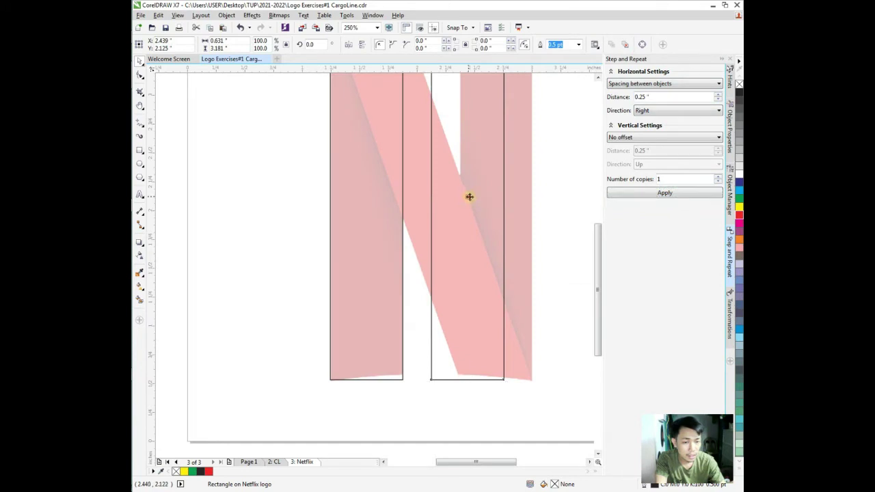
{"action": "left_click_drag", "start_coordinate": [469, 195], "coordinate": [497, 197]}
{"action": "scroll", "coordinate": [524, 233], "scroll_direction": "down", "scroll_amount": 3}
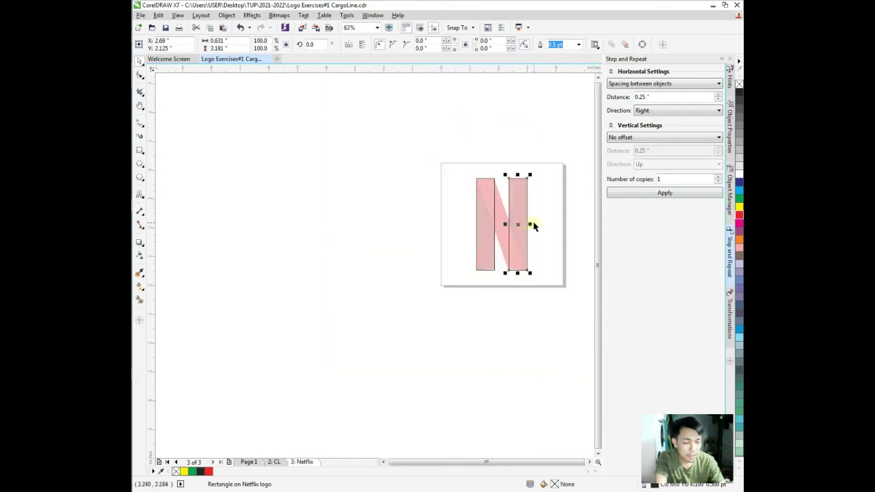
{"action": "scroll", "coordinate": [533, 226], "scroll_direction": "up", "scroll_amount": 2}
{"action": "scroll", "coordinate": [533, 226], "scroll_direction": "up", "scroll_amount": 1}
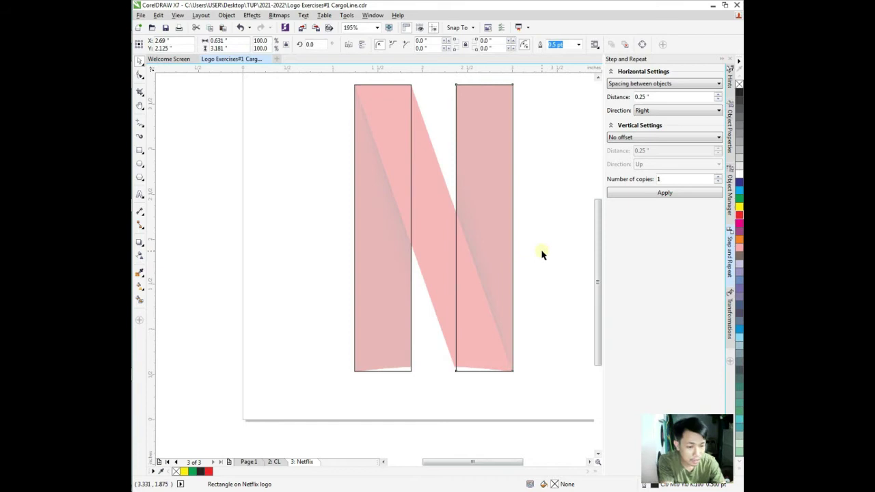
{"action": "scroll", "coordinate": [539, 256], "scroll_direction": "down", "scroll_amount": 3}
{"action": "left_click", "coordinate": [427, 105]}
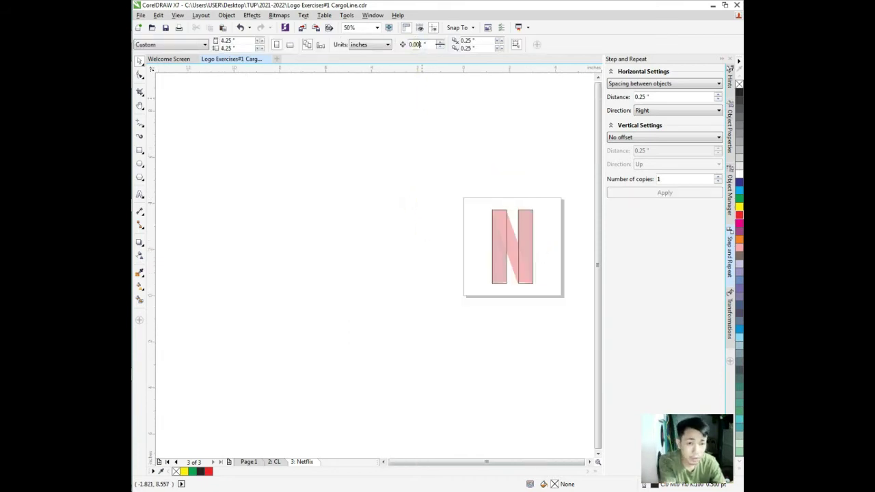
{"action": "scroll", "coordinate": [533, 253], "scroll_direction": "up", "scroll_amount": 5}
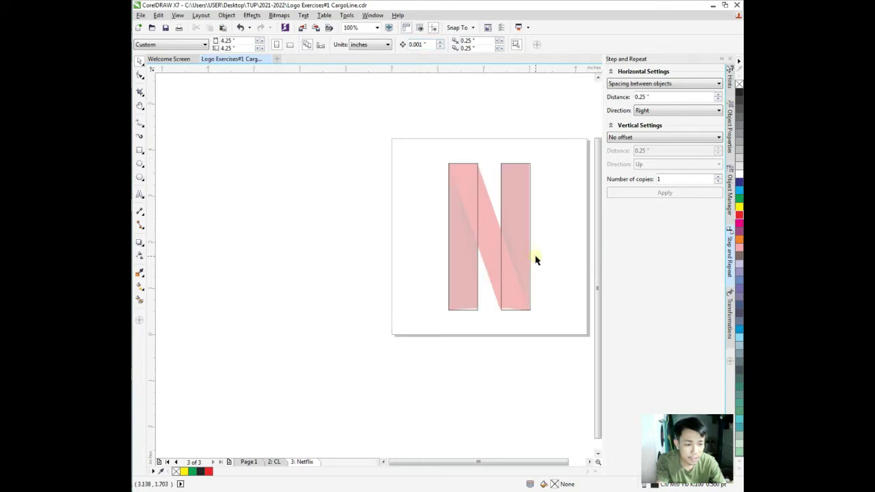
{"action": "left_click", "coordinate": [537, 249]}
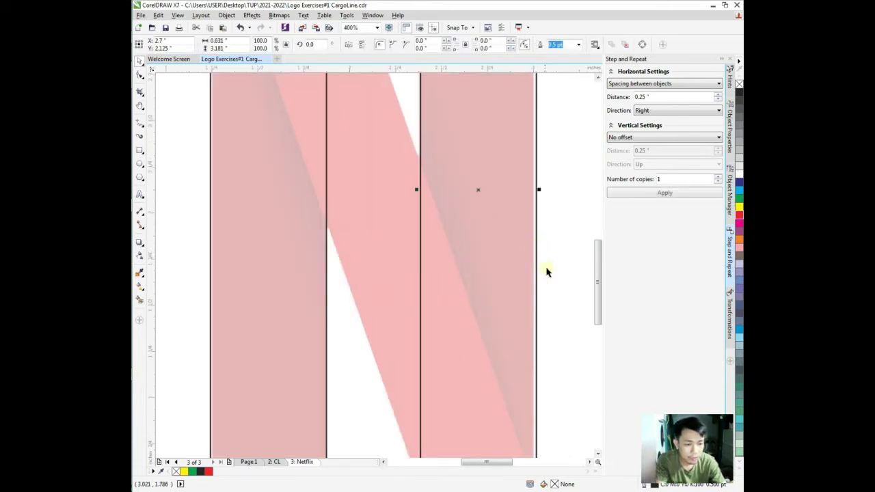
{"action": "key", "text": "Left"}
{"action": "key", "text": "Left"}
{"action": "key", "text": "Left"}
{"action": "key", "text": "Left"}
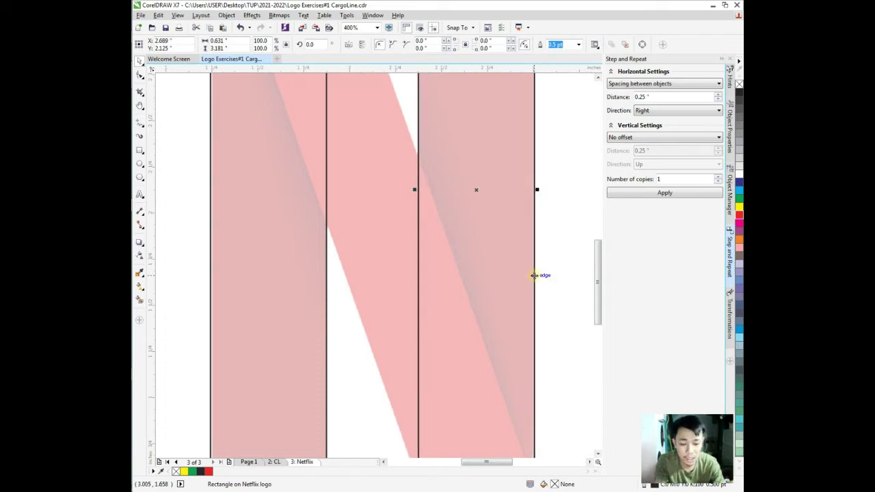
{"action": "key", "text": "h"}
{"action": "scroll", "coordinate": [383, 252], "scroll_direction": "down", "scroll_amount": 1}
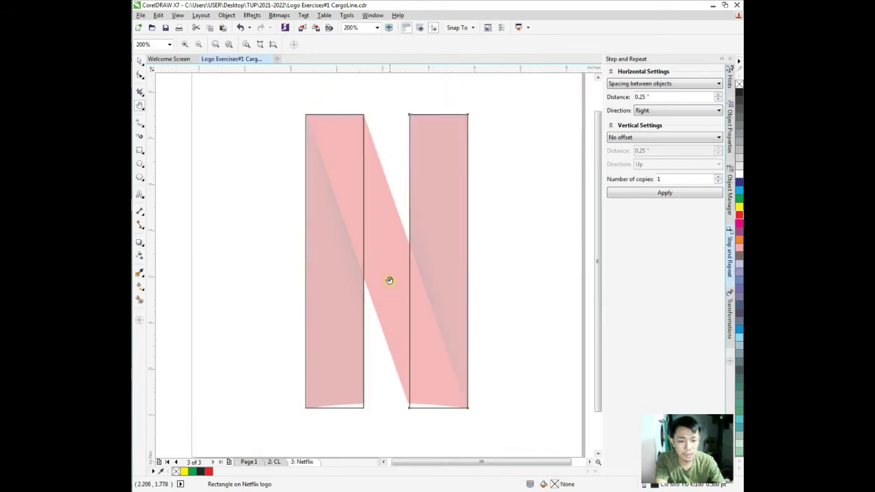
{"action": "scroll", "coordinate": [390, 263], "scroll_direction": "down", "scroll_amount": 1}
{"action": "scroll", "coordinate": [397, 277], "scroll_direction": "up", "scroll_amount": 1}
{"action": "scroll", "coordinate": [399, 279], "scroll_direction": "down", "scroll_amount": 1}
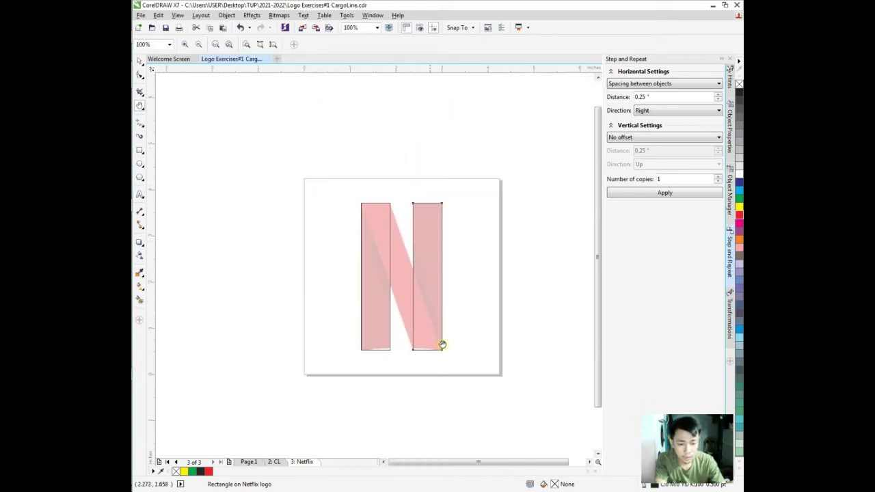
{"action": "scroll", "coordinate": [430, 331], "scroll_direction": "up", "scroll_amount": 2}
{"action": "scroll", "coordinate": [467, 289], "scroll_direction": "down", "scroll_amount": 1}
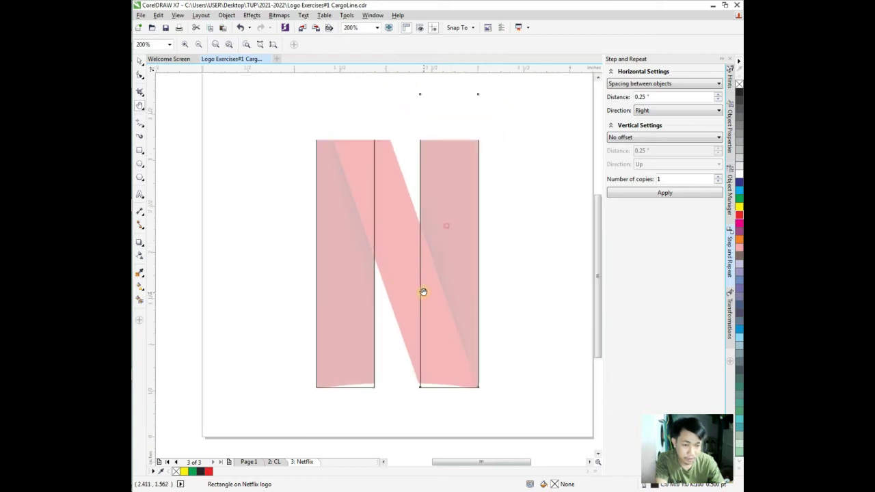
{"action": "scroll", "coordinate": [424, 294], "scroll_direction": "down", "scroll_amount": 2}
{"action": "scroll", "coordinate": [421, 289], "scroll_direction": "up", "scroll_amount": 1}
{"action": "scroll", "coordinate": [415, 285], "scroll_direction": "down", "scroll_amount": 1}
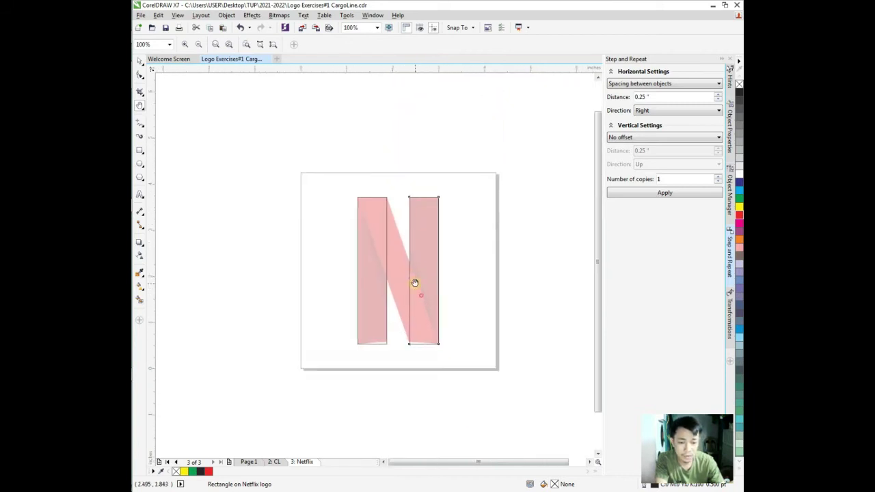
{"action": "scroll", "coordinate": [424, 334], "scroll_direction": "up", "scroll_amount": 1}
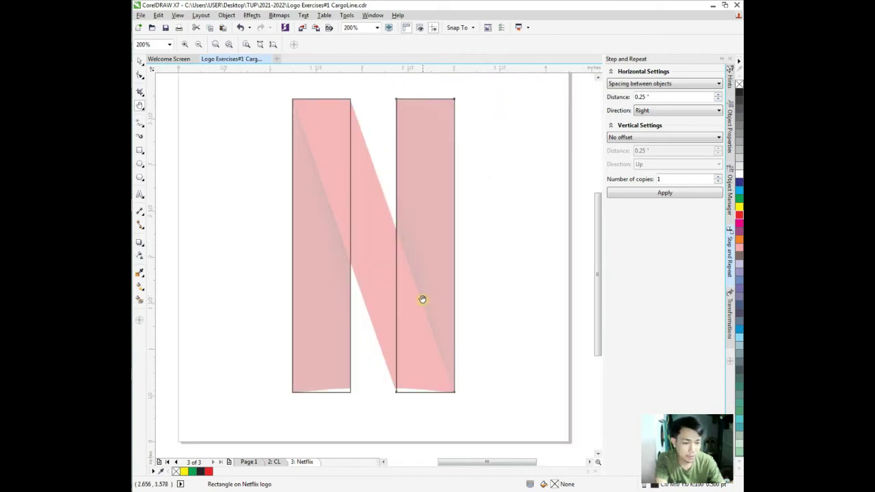
{"action": "left_click_drag", "start_coordinate": [402, 246], "coordinate": [415, 250]}
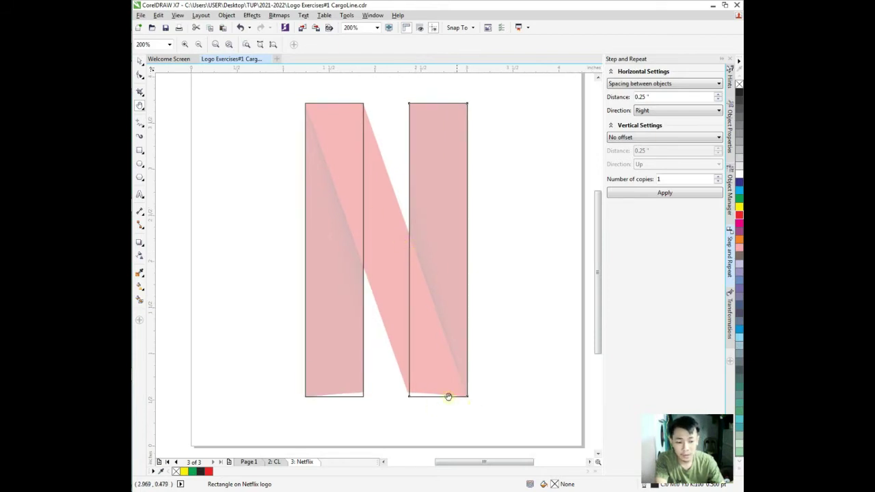
{"action": "scroll", "coordinate": [412, 394], "scroll_direction": "up", "scroll_amount": 2}
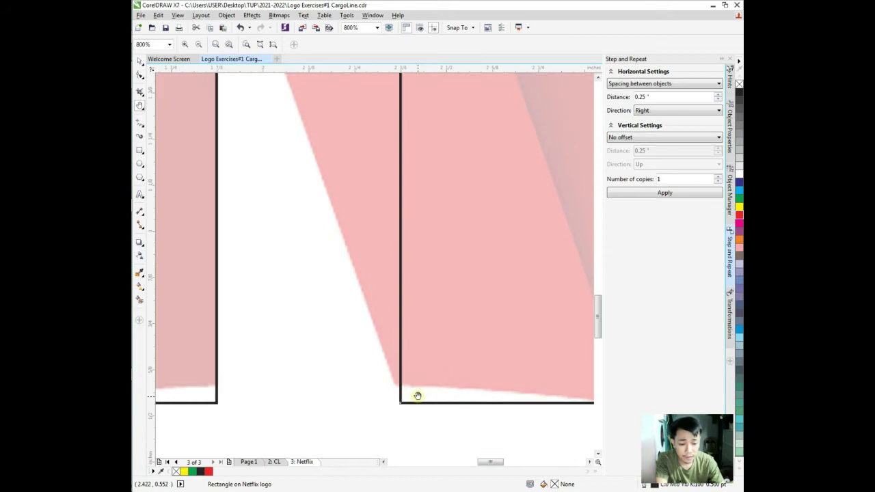
{"action": "scroll", "coordinate": [424, 387], "scroll_direction": "down", "scroll_amount": 2}
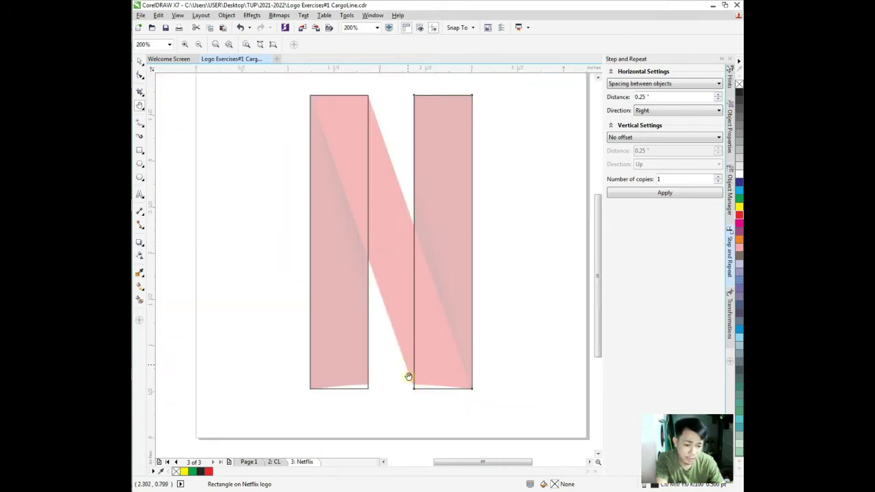
{"action": "scroll", "coordinate": [409, 376], "scroll_direction": "up", "scroll_amount": 2}
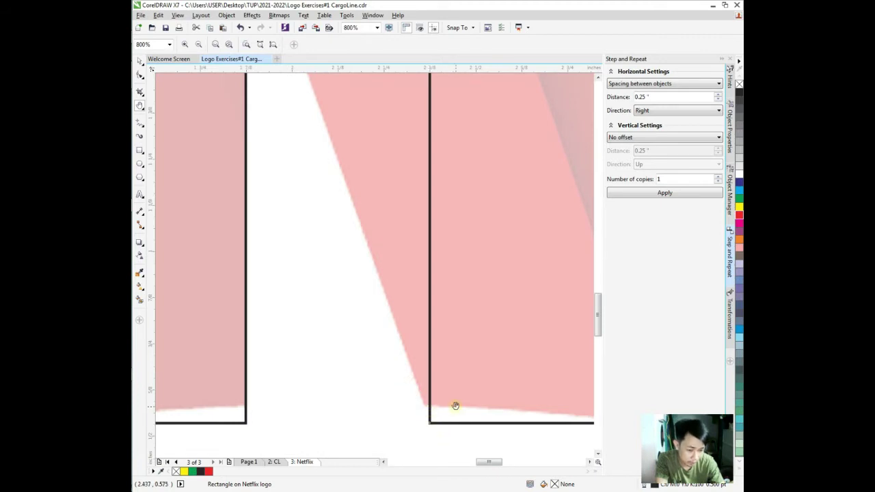
{"action": "scroll", "coordinate": [456, 406], "scroll_direction": "down", "scroll_amount": 2}
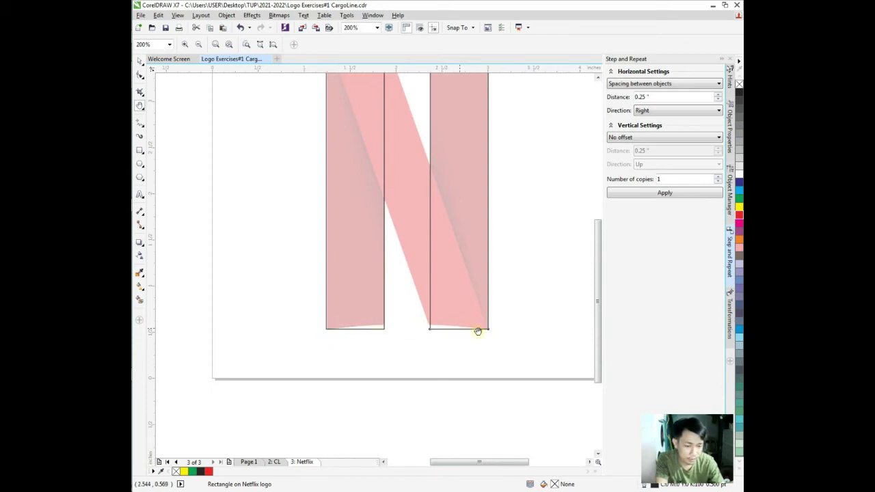
{"action": "scroll", "coordinate": [419, 315], "scroll_direction": "up", "scroll_amount": 1}
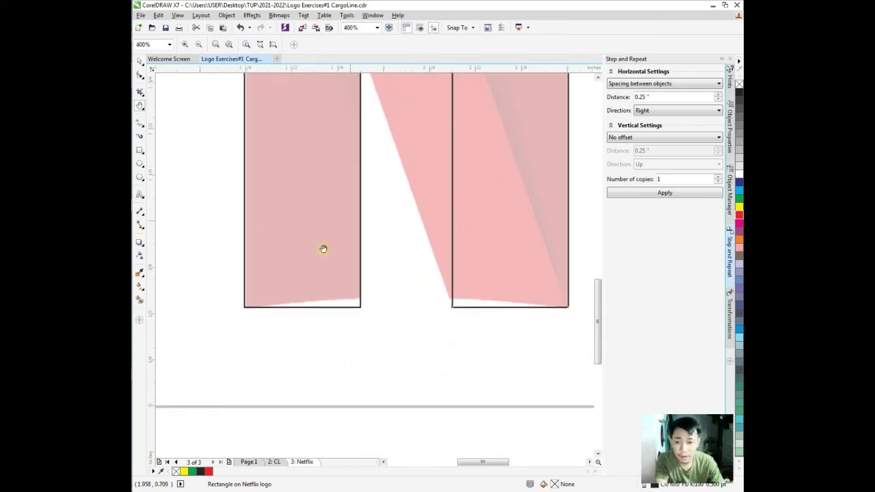
Draw a closed Bézier V from the stems' bottom corners down to a point below the N
{"action": "left_click", "coordinate": [142, 129]}
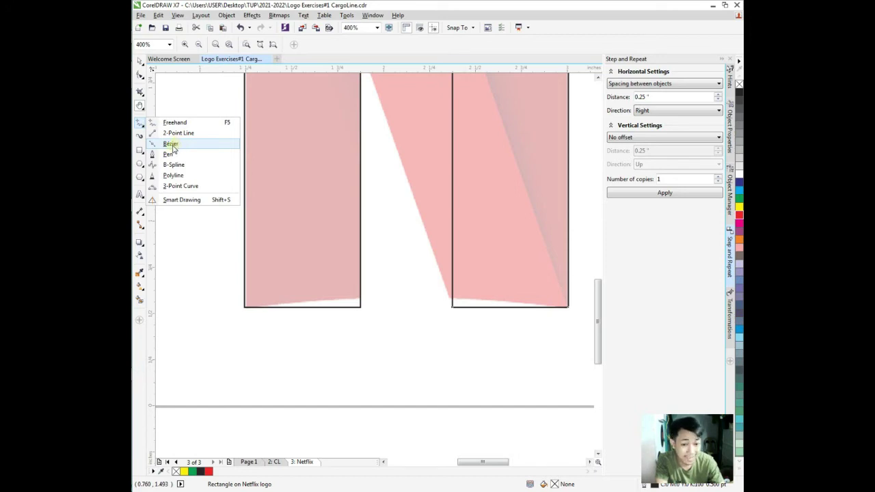
{"action": "left_click", "coordinate": [171, 144]}
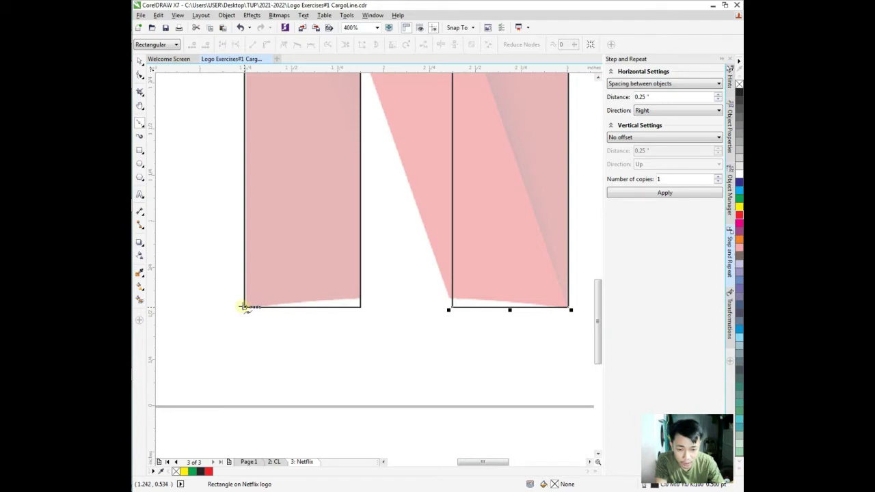
{"action": "left_click", "coordinate": [244, 307]}
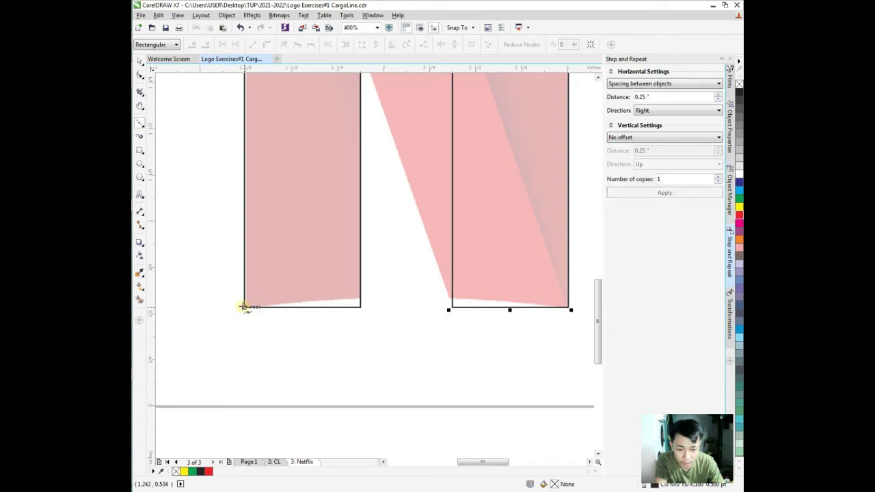
{"action": "left_click", "coordinate": [570, 308]}
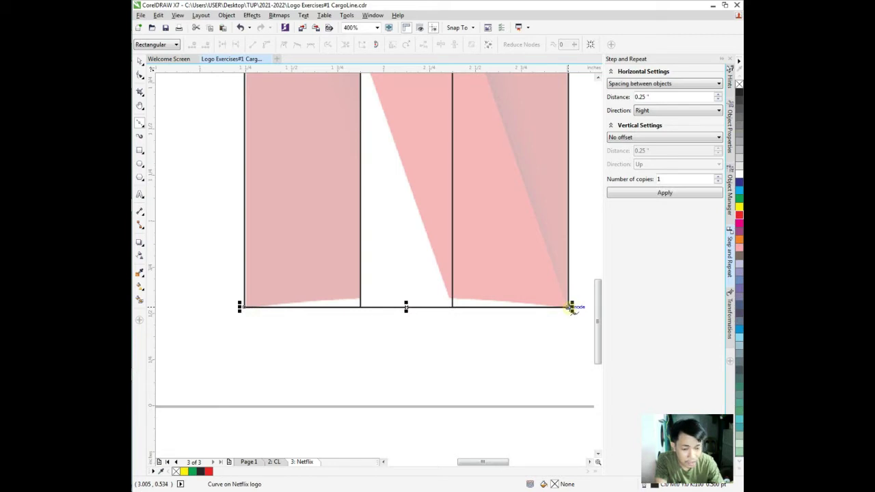
{"action": "left_click", "coordinate": [400, 395]}
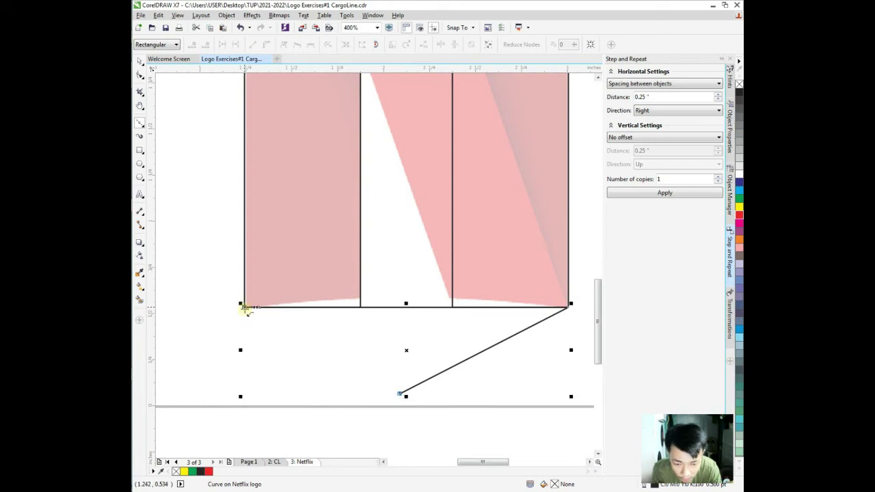
{"action": "left_click", "coordinate": [245, 307]}
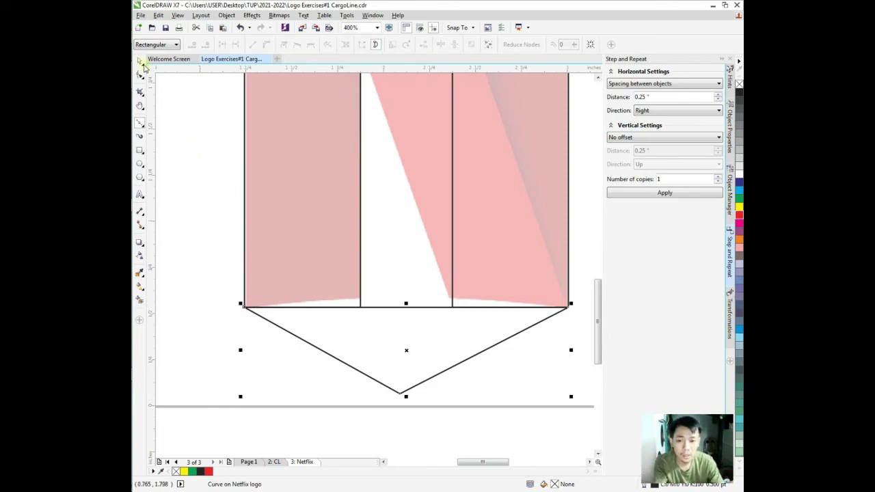
{"action": "left_click", "coordinate": [140, 123]}
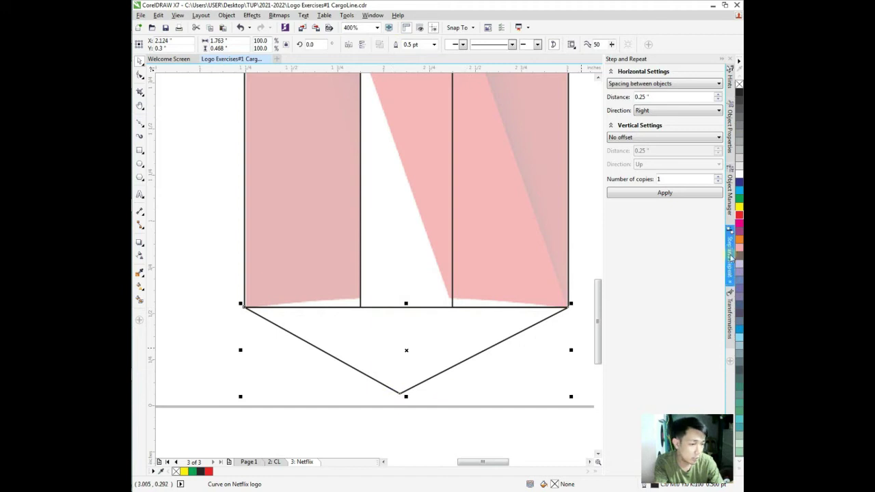
Convert the triangle's top edge to a curve and bow it upward into an arc
{"action": "left_click", "coordinate": [728, 207]}
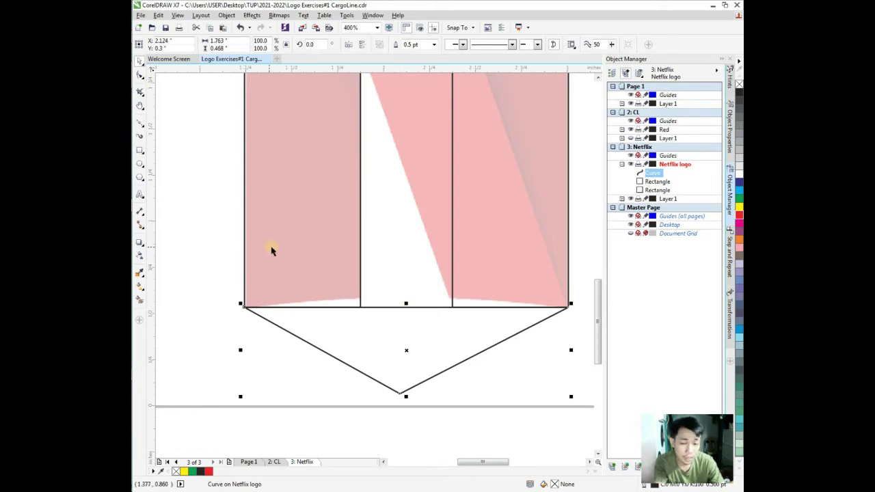
{"action": "left_click", "coordinate": [142, 79]}
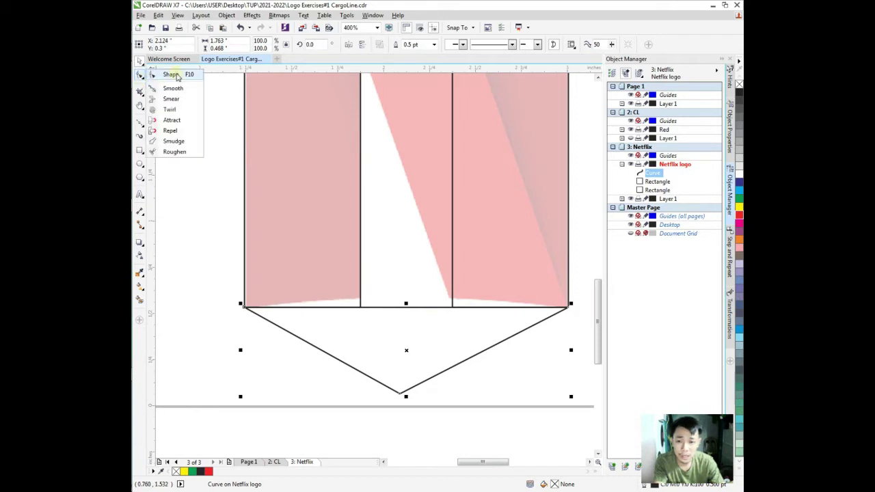
{"action": "left_click", "coordinate": [171, 75]}
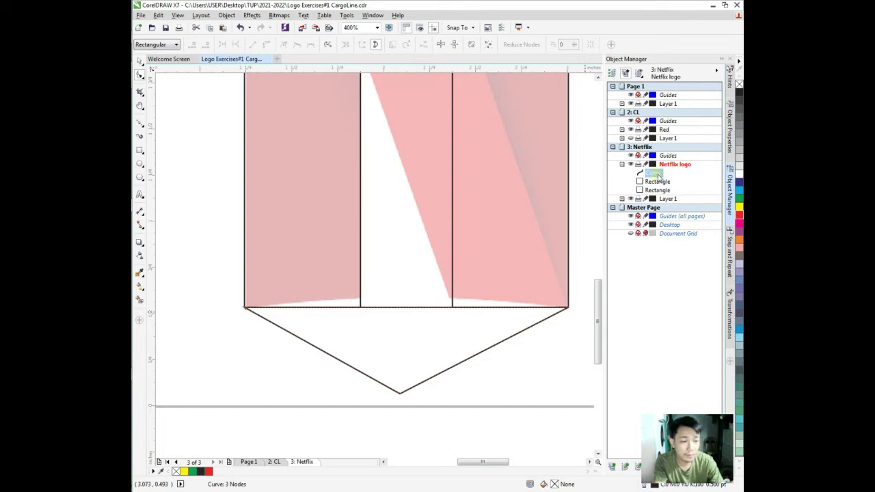
{"action": "left_click", "coordinate": [402, 309]}
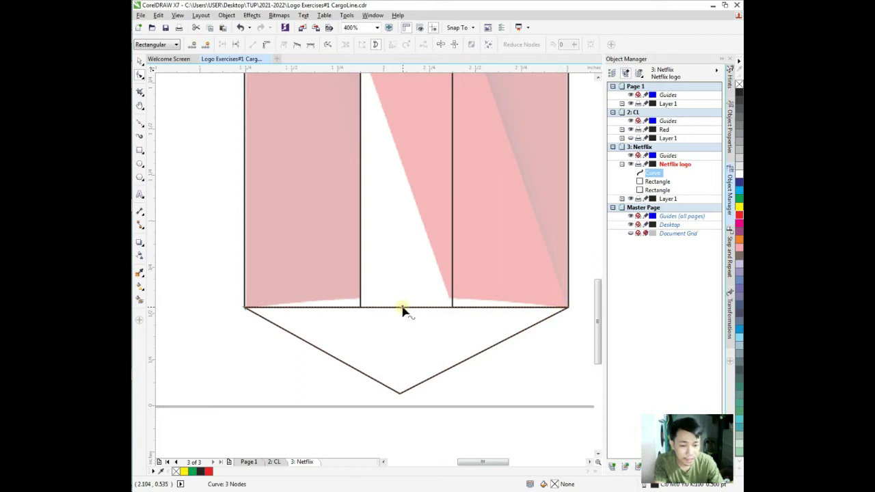
{"action": "right_click", "coordinate": [402, 308]}
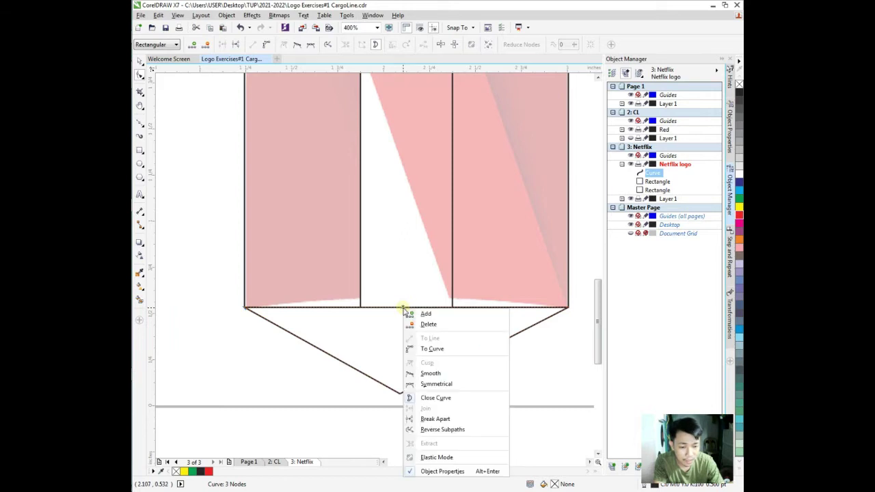
{"action": "left_click", "coordinate": [434, 350]}
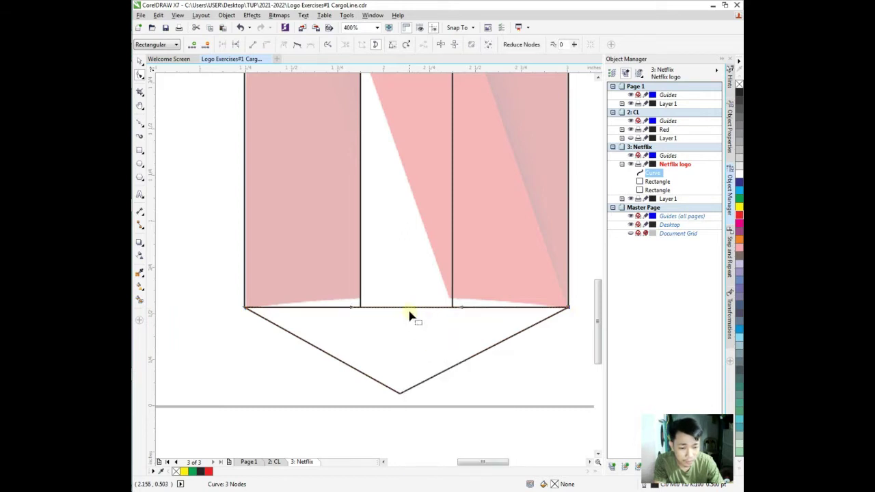
{"action": "left_click_drag", "start_coordinate": [407, 307], "coordinate": [410, 299]}
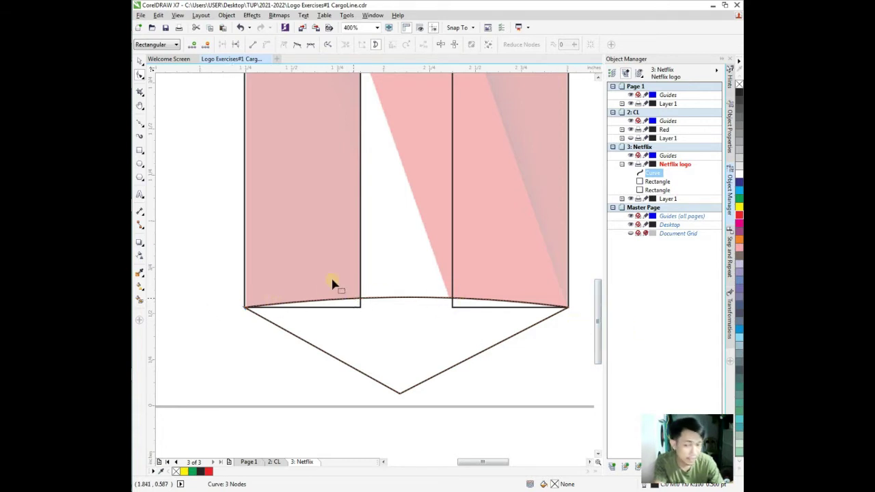
Reframe the view on the whole N and select the curve together with the left upright
{"action": "left_click", "coordinate": [140, 60]}
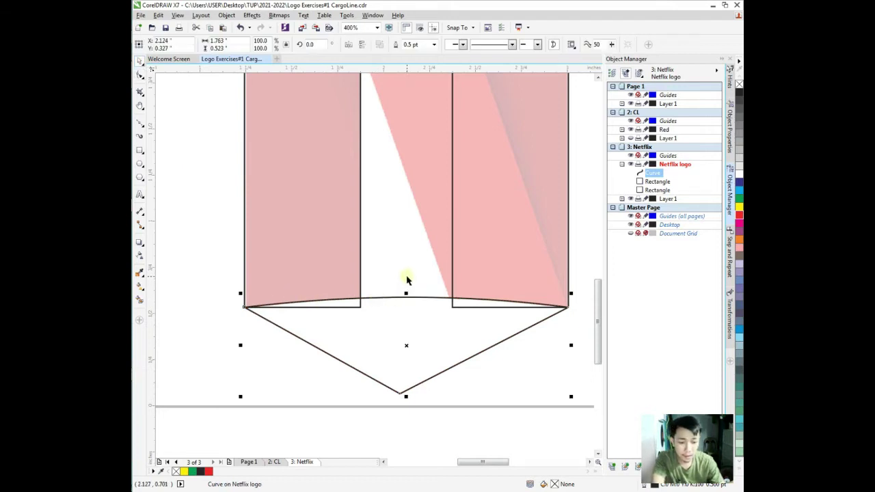
{"action": "key", "text": "h"}
{"action": "scroll", "coordinate": [404, 273], "scroll_direction": "down", "scroll_amount": 1}
{"action": "left_click_drag", "start_coordinate": [400, 268], "coordinate": [416, 303]}
{"action": "scroll", "coordinate": [393, 287], "scroll_direction": "down", "scroll_amount": 1}
{"action": "scroll", "coordinate": [401, 274], "scroll_direction": "up", "scroll_amount": 1}
{"action": "key", "text": "space"}
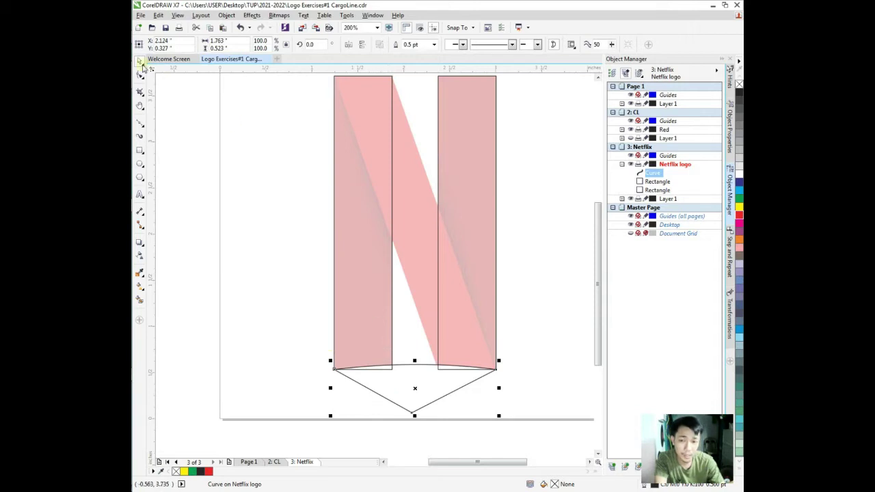
{"action": "left_click", "coordinate": [391, 316], "text": "shift"}
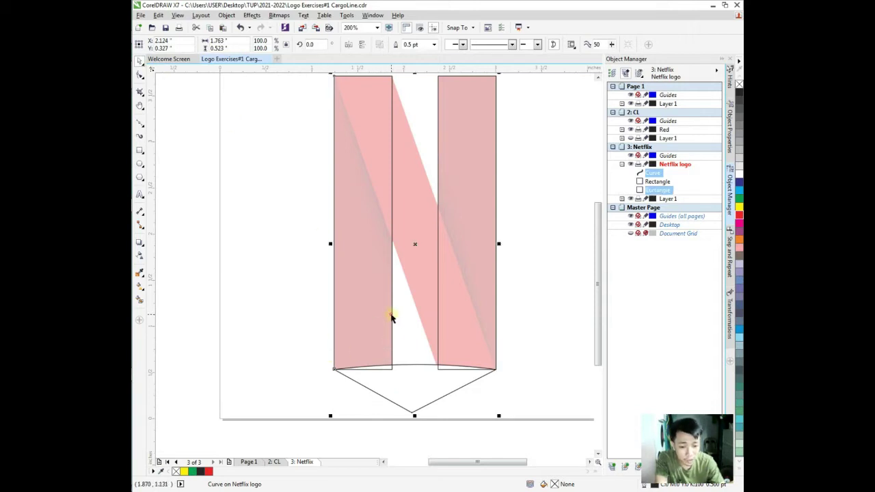
Trim the right upright with the V-shaped curve
{"action": "left_click", "coordinate": [497, 306], "text": "shift"}
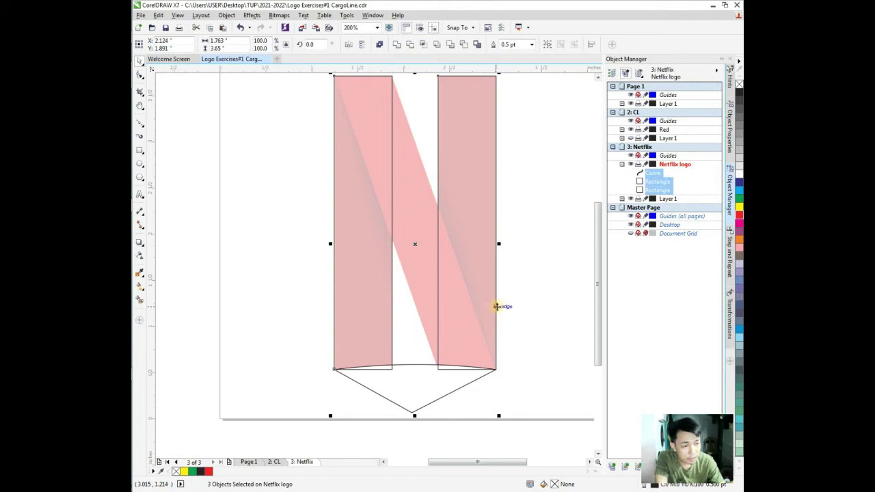
{"action": "left_click", "coordinate": [410, 44]}
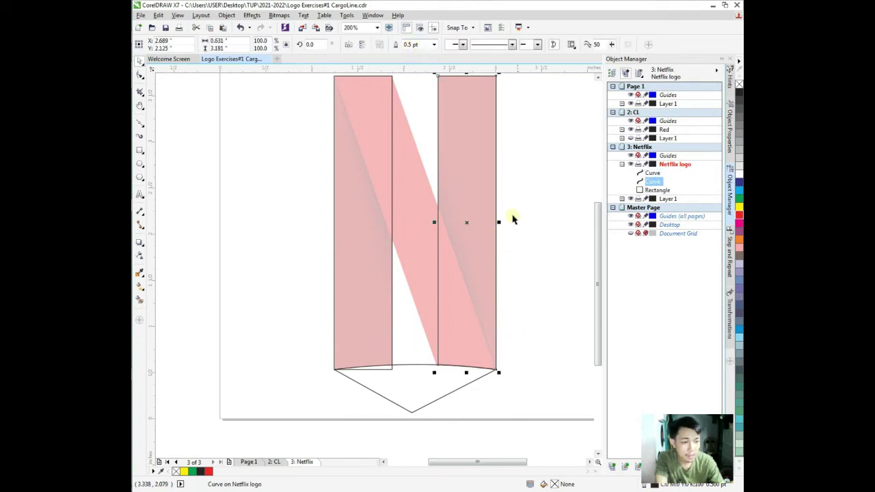
{"action": "left_click", "coordinate": [546, 252]}
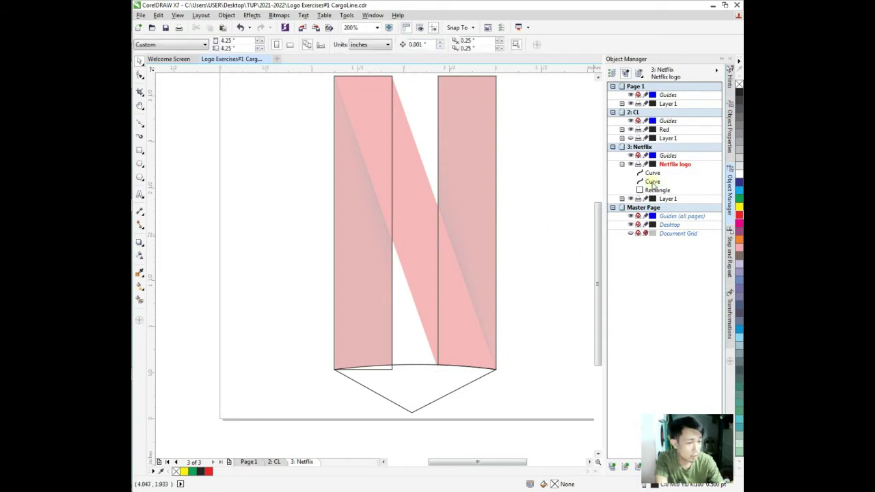
Trim the left upright with the V-shaped curve, then undo that trim
{"action": "left_click", "coordinate": [387, 399]}
{"action": "left_click", "coordinate": [335, 289], "text": "shift"}
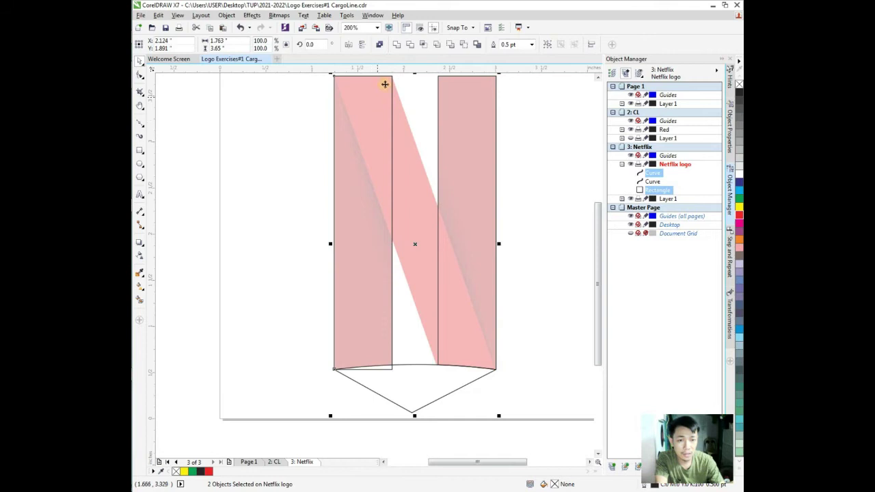
{"action": "left_click", "coordinate": [411, 44]}
{"action": "left_click", "coordinate": [554, 326]}
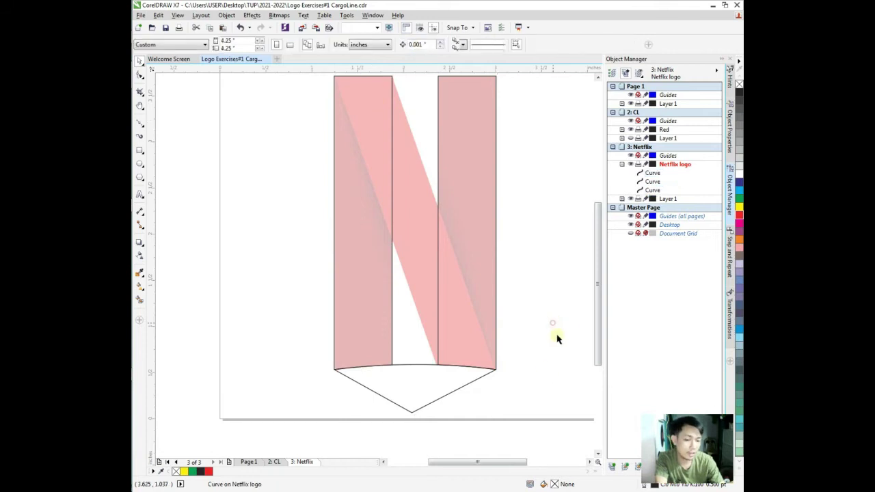
{"action": "left_click", "coordinate": [438, 401]}
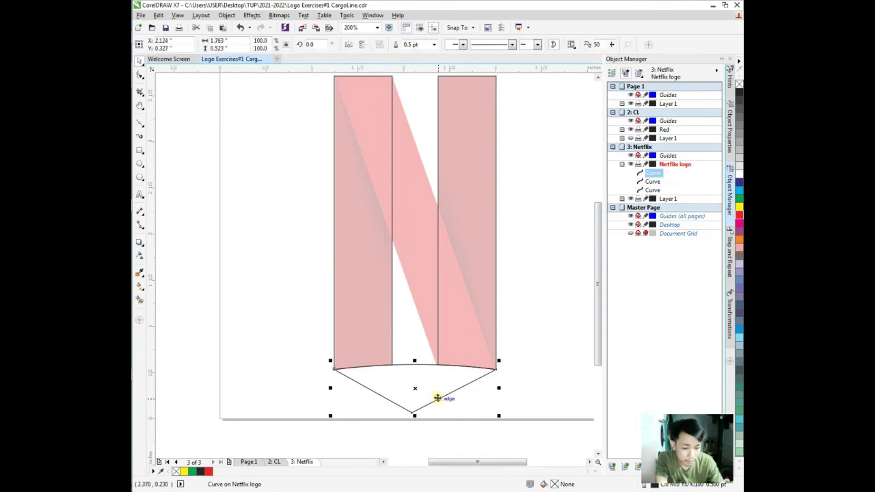
{"action": "left_click", "coordinate": [519, 372]}
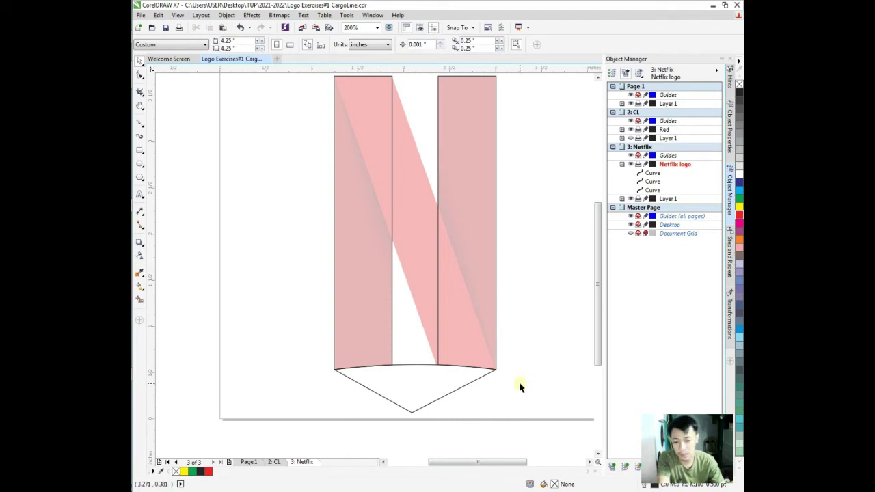
{"action": "key", "text": "ctrl+z"}
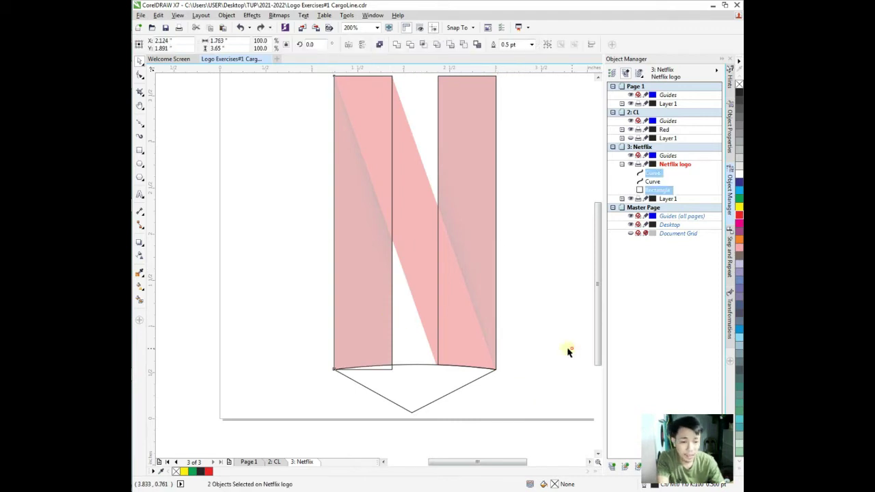
{"action": "key", "text": "Escape"}
Duplicate the left bar with Step and Repeat and move the copy to X 2.125
{"action": "left_click", "coordinate": [371, 309]}
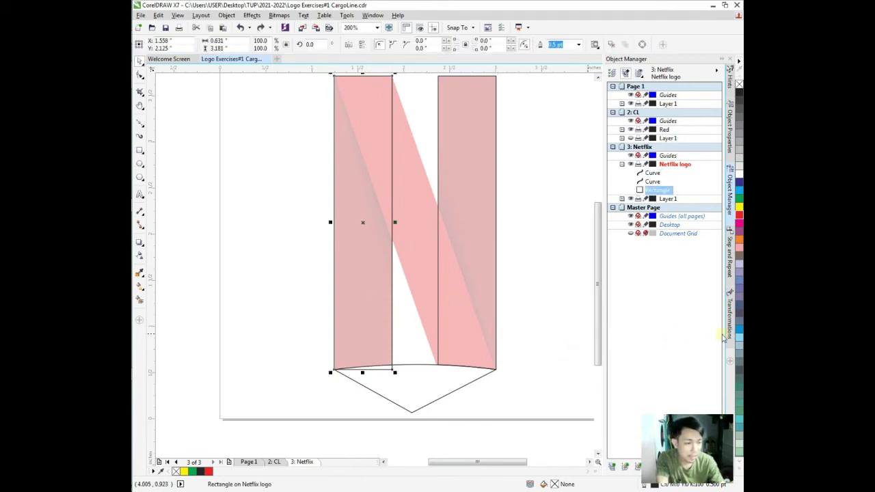
{"action": "left_click", "coordinate": [729, 255]}
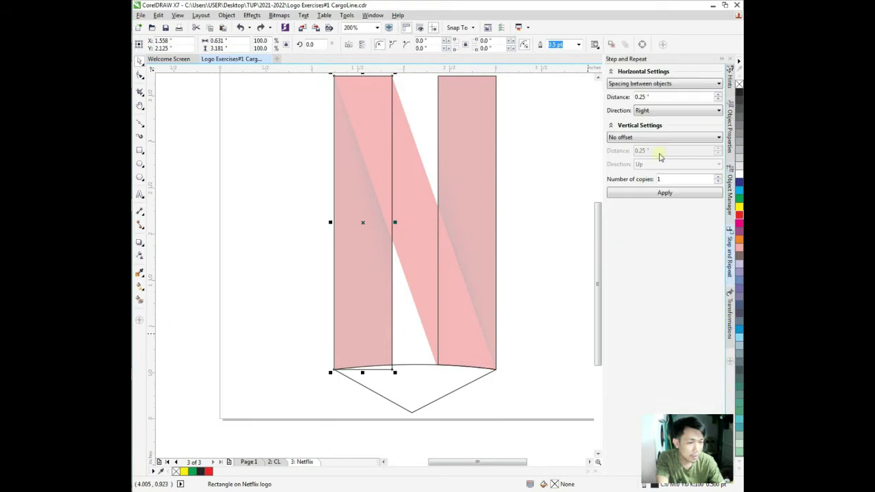
{"action": "left_click", "coordinate": [646, 193]}
{"action": "left_click", "coordinate": [533, 295]}
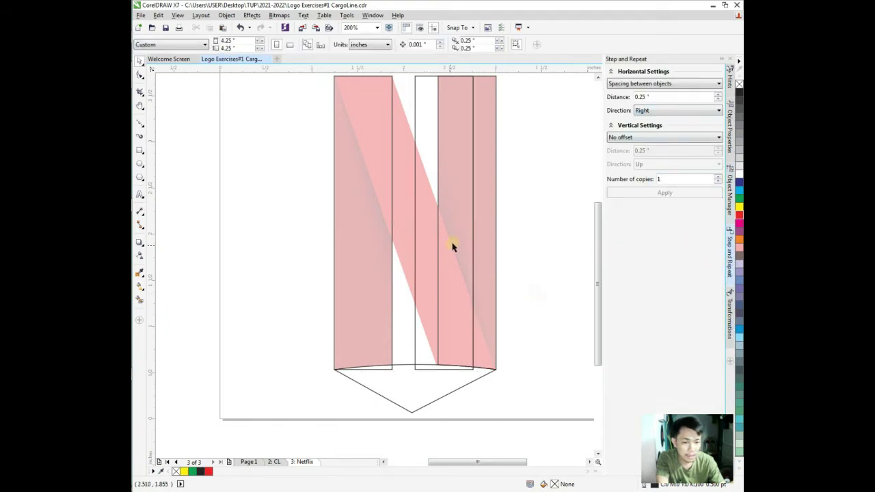
{"action": "left_click", "coordinate": [471, 237]}
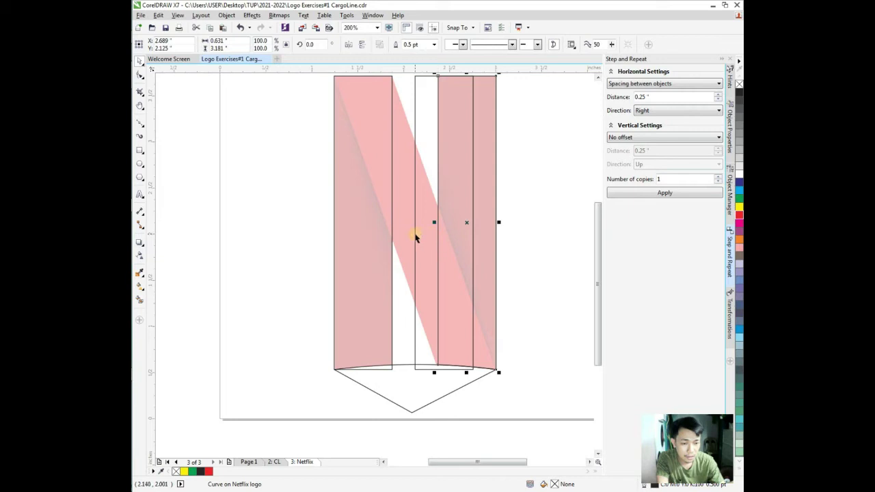
{"action": "left_click", "coordinate": [438, 229]}
{"action": "left_click_drag", "start_coordinate": [443, 221], "coordinate": [419, 221]}
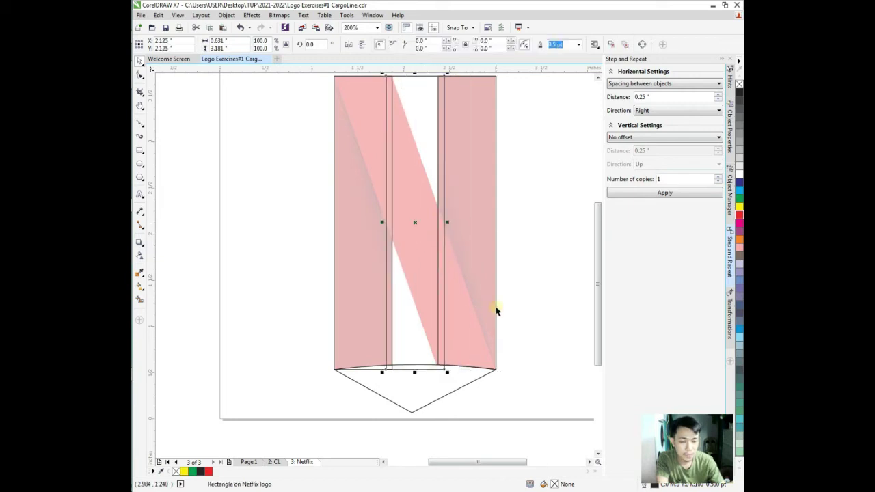
{"action": "scroll", "coordinate": [496, 307], "scroll_direction": "down", "scroll_amount": 2}
{"action": "scroll", "coordinate": [474, 326], "scroll_direction": "up", "scroll_amount": 2}
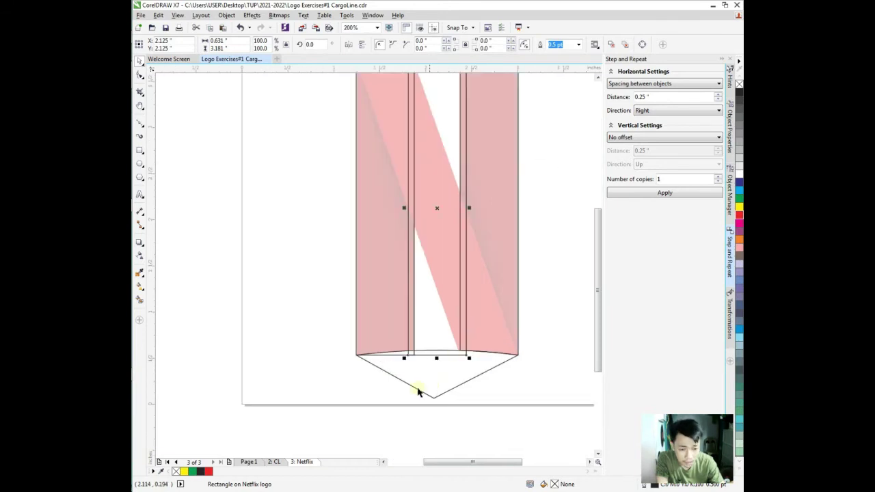
Trim the left bar's bottom against the V-shaped curve
{"action": "left_click", "coordinate": [400, 379]}
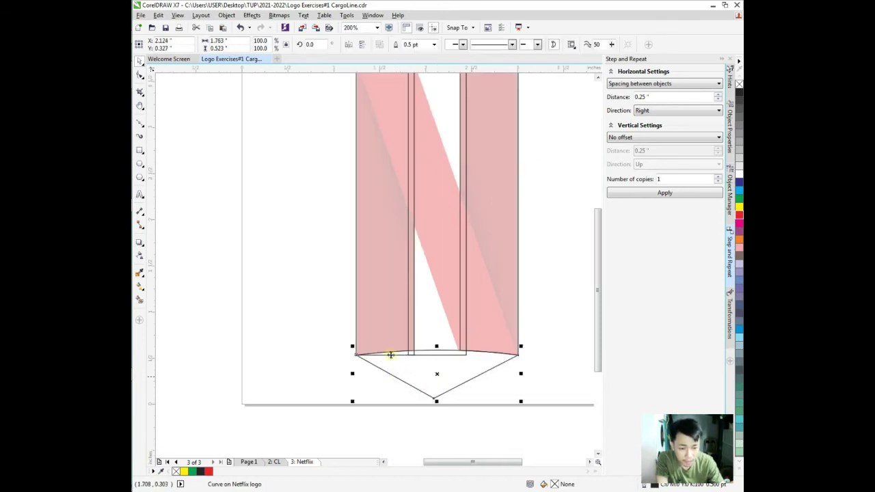
{"action": "left_click", "coordinate": [354, 292], "text": "shift"}
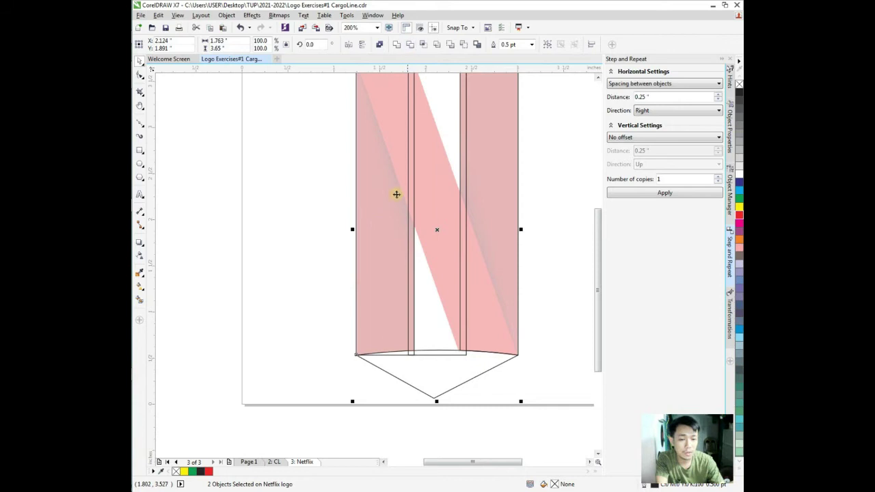
{"action": "left_click", "coordinate": [522, 385]}
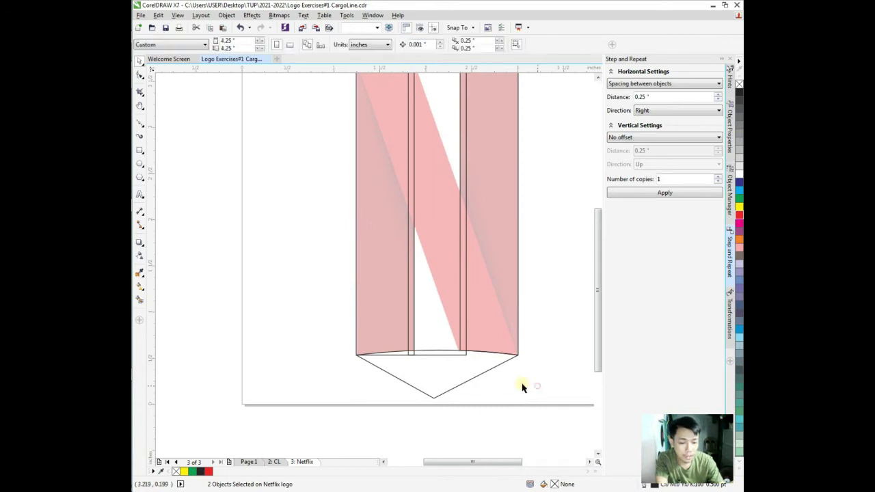
{"action": "left_click", "coordinate": [479, 375]}
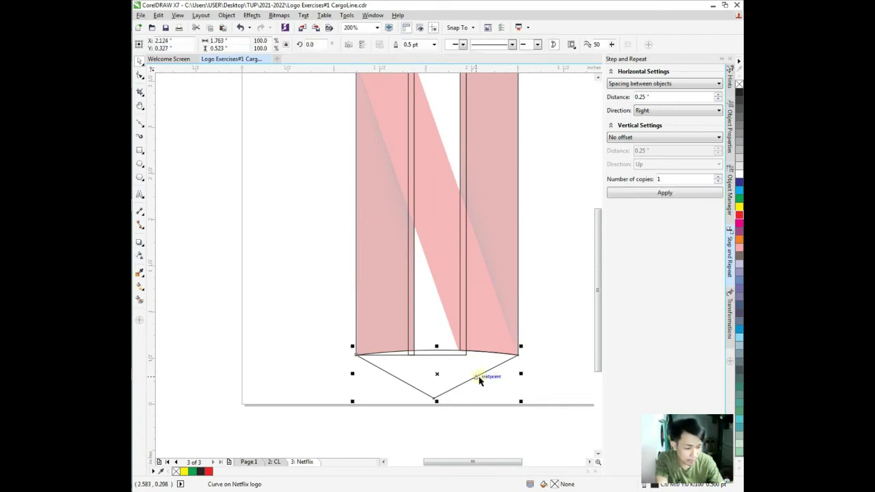
{"action": "left_click", "coordinate": [356, 295], "text": "shift"}
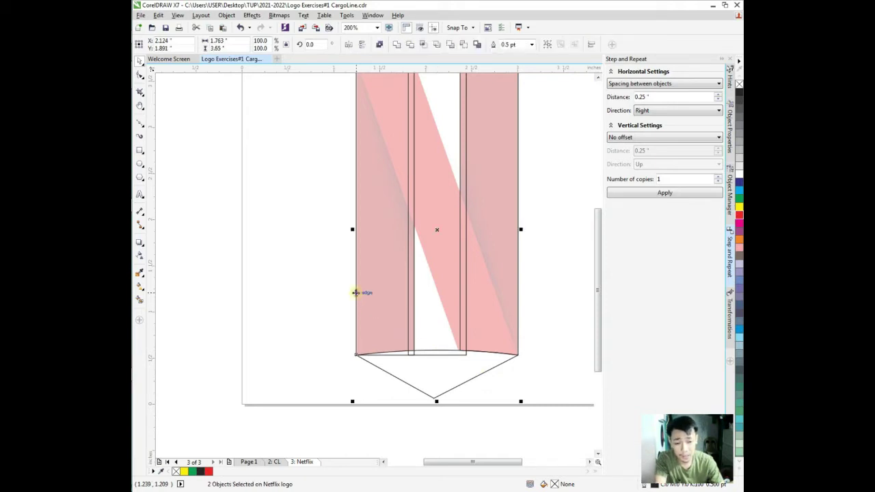
{"action": "left_click", "coordinate": [409, 45]}
{"action": "left_click", "coordinate": [547, 381]}
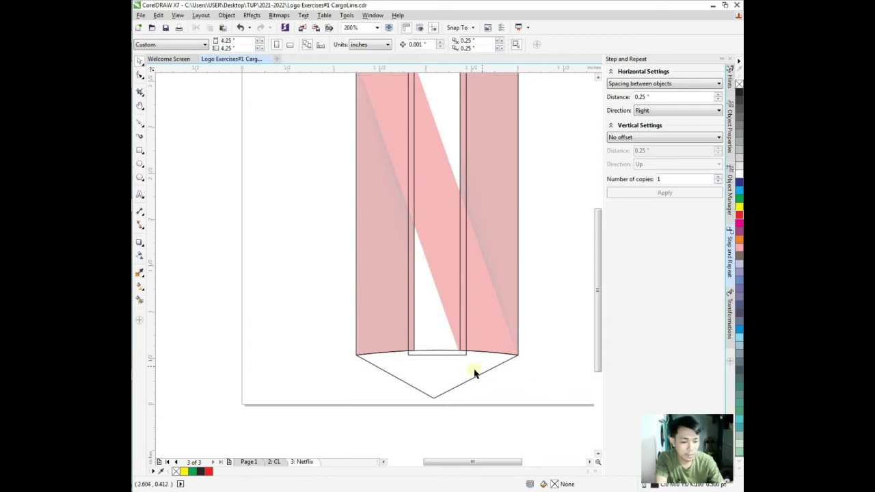
{"action": "scroll", "coordinate": [478, 346], "scroll_direction": "up", "scroll_amount": 2}
{"action": "key", "text": "h"}
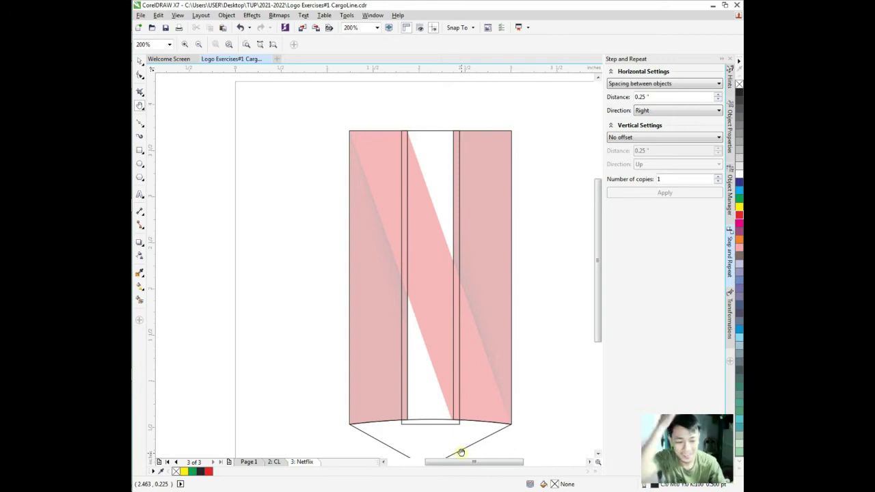
Apply a 10° anchored horizontal skew to the middle rectangle, then undo it
{"action": "key", "text": "space"}
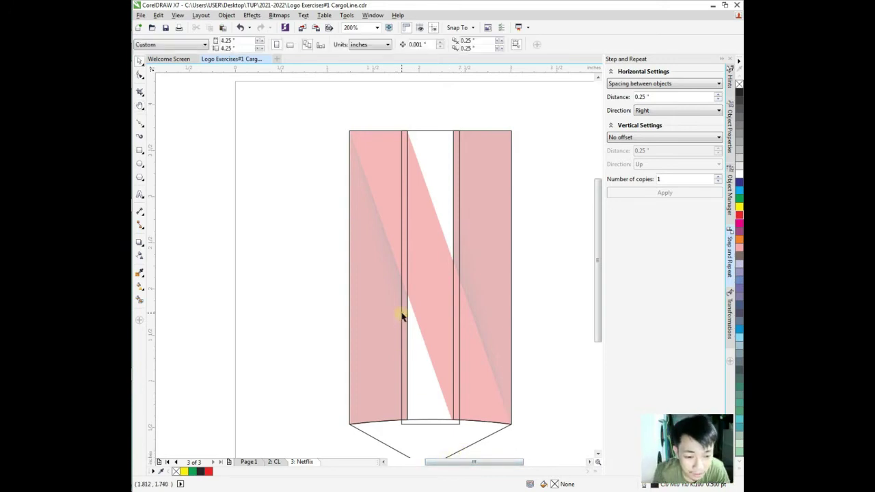
{"action": "left_click", "coordinate": [402, 316]}
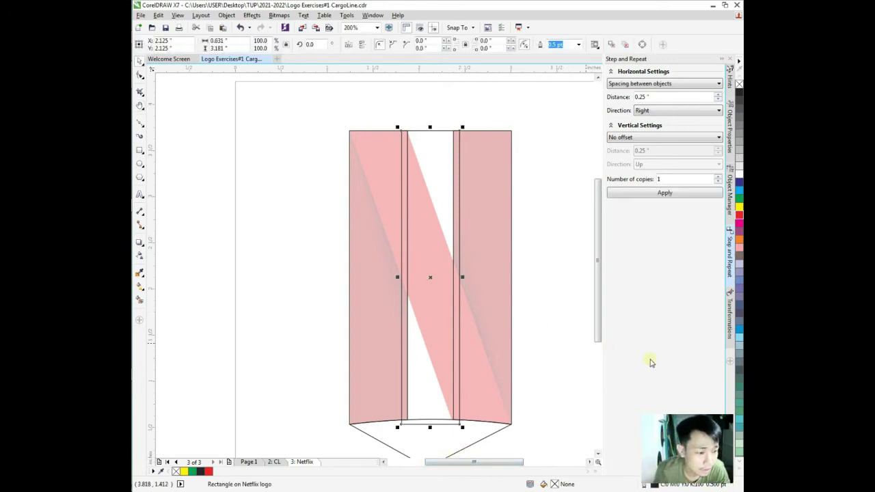
{"action": "left_click", "coordinate": [730, 364]}
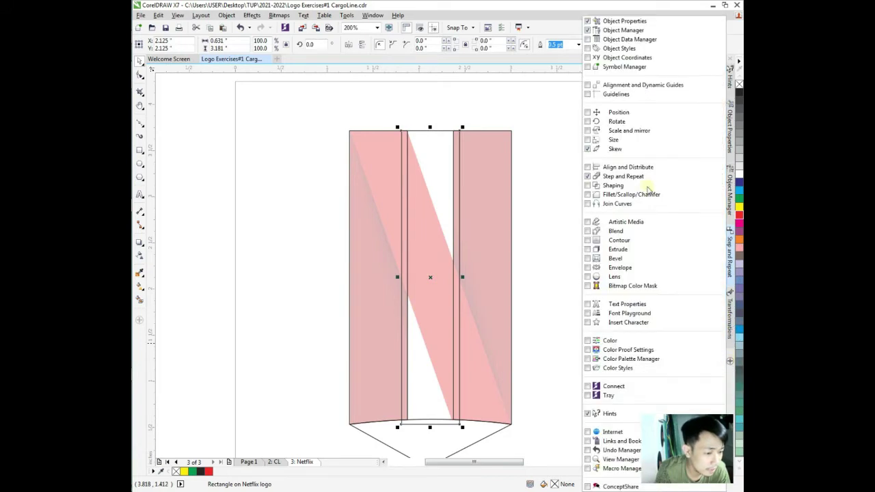
{"action": "left_click", "coordinate": [561, 220]}
{"action": "left_click", "coordinate": [730, 311]}
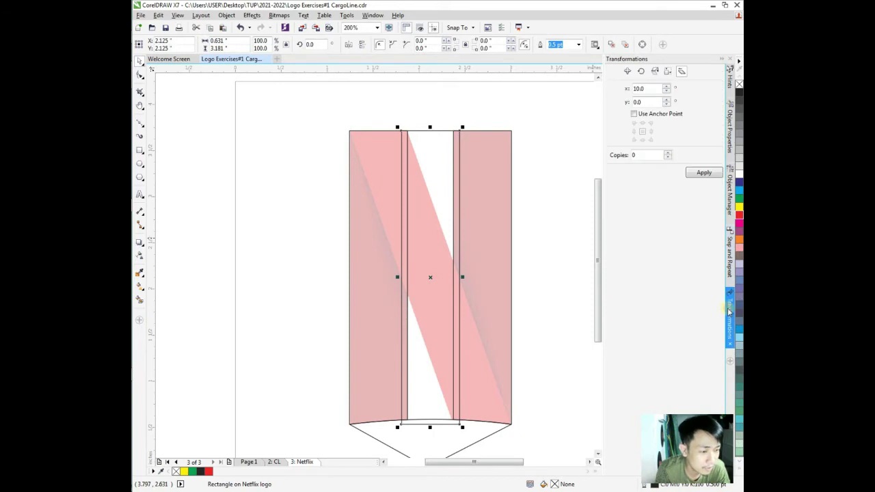
{"action": "left_click", "coordinate": [634, 115]}
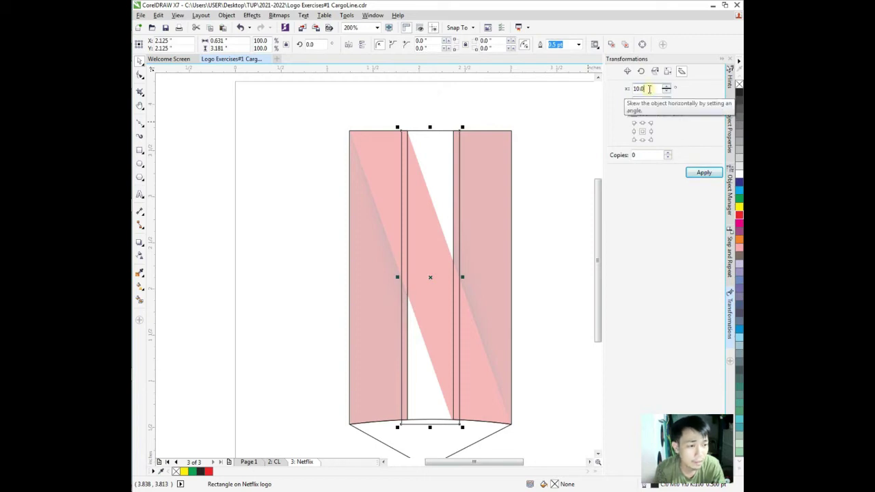
{"action": "left_click", "coordinate": [704, 173]}
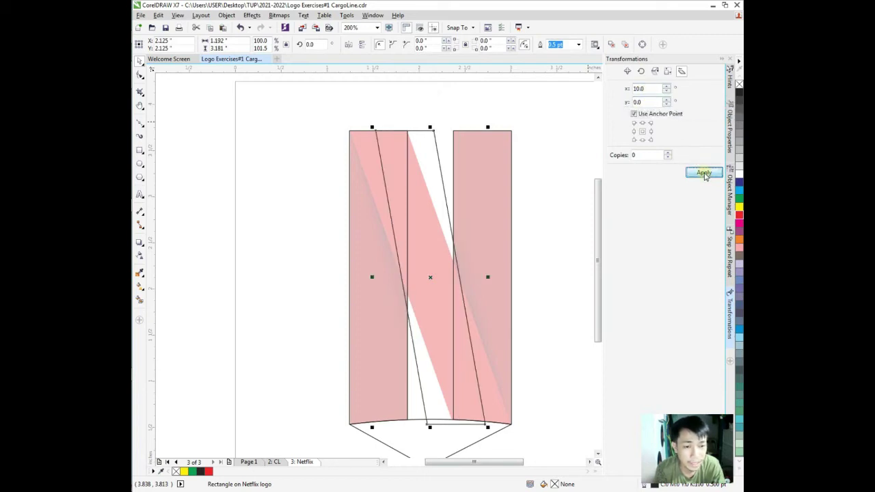
{"action": "key", "text": "ctrl+z"}
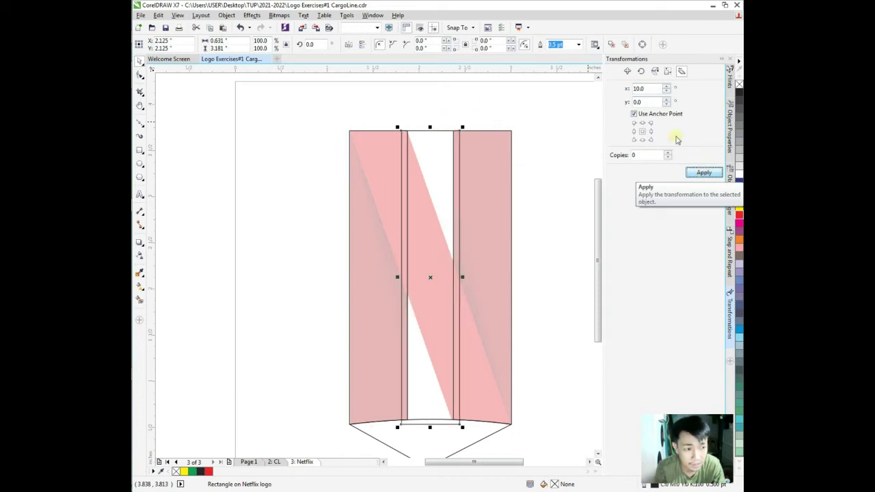
Skew the middle rectangle vertically by 10°, then enter horizontal 20 and vertical 0
{"action": "double_click", "coordinate": [642, 88]}
{"action": "type", "text": "0"}
{"action": "key", "text": "Tab"}
{"action": "type", "text": "10"}
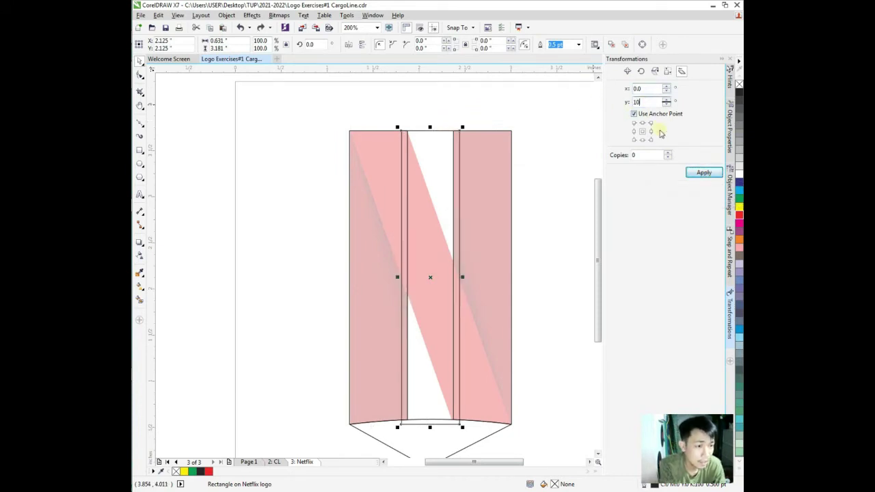
{"action": "left_click", "coordinate": [704, 173]}
{"action": "left_click", "coordinate": [704, 172]}
{"action": "left_click_drag", "start_coordinate": [651, 105], "coordinate": [611, 103]}
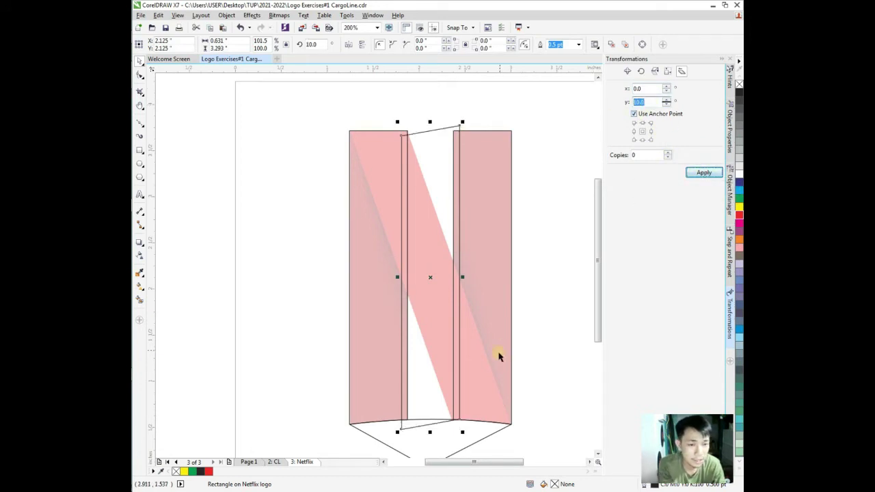
{"action": "type", "text": "0"}
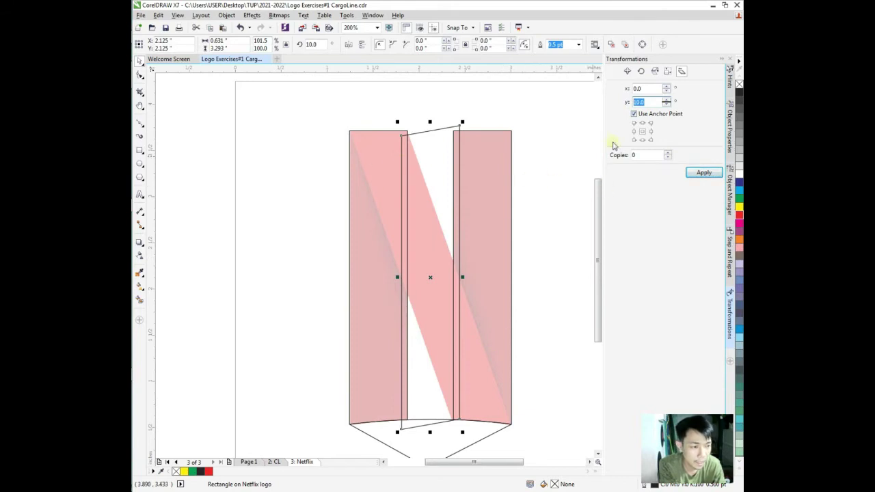
{"action": "left_click_drag", "start_coordinate": [653, 89], "coordinate": [573, 97]}
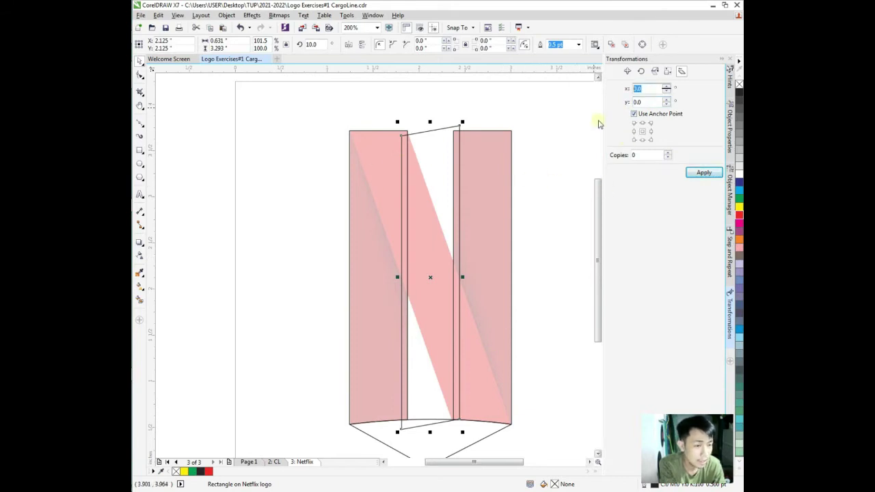
{"action": "type", "text": "20"}
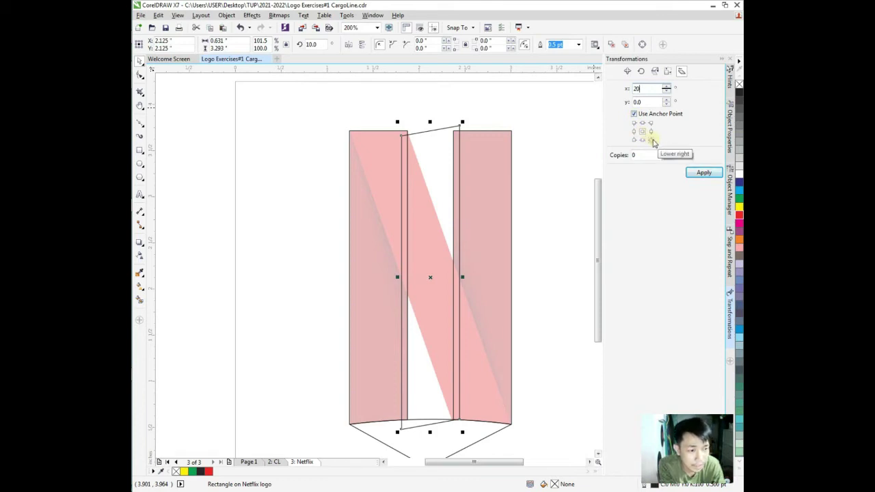
Undo the vertical skew and apply a 20° horizontal skew, forming a 1.789-inch diagonal bar
{"action": "left_click", "coordinate": [651, 140]}
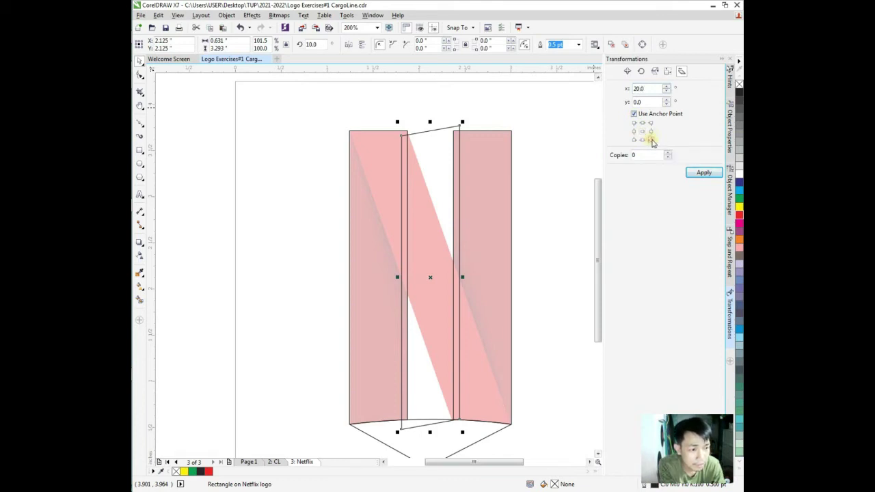
{"action": "left_click", "coordinate": [700, 174]}
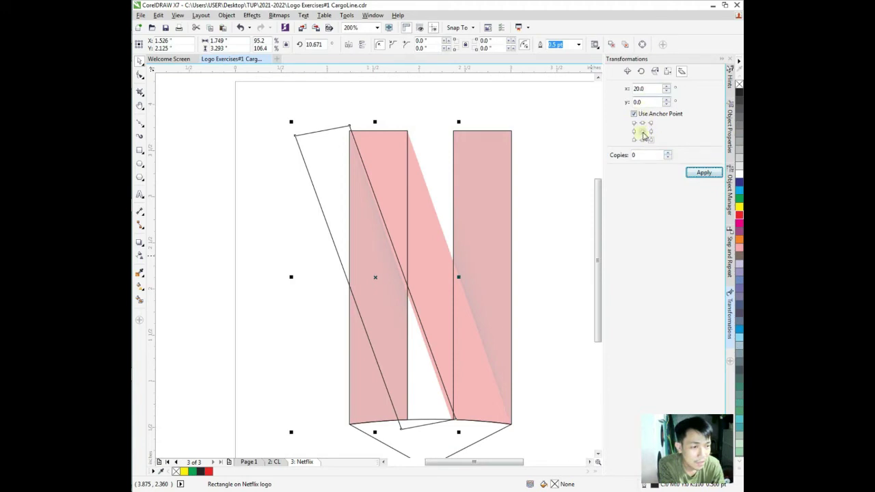
{"action": "double_click", "coordinate": [649, 90]}
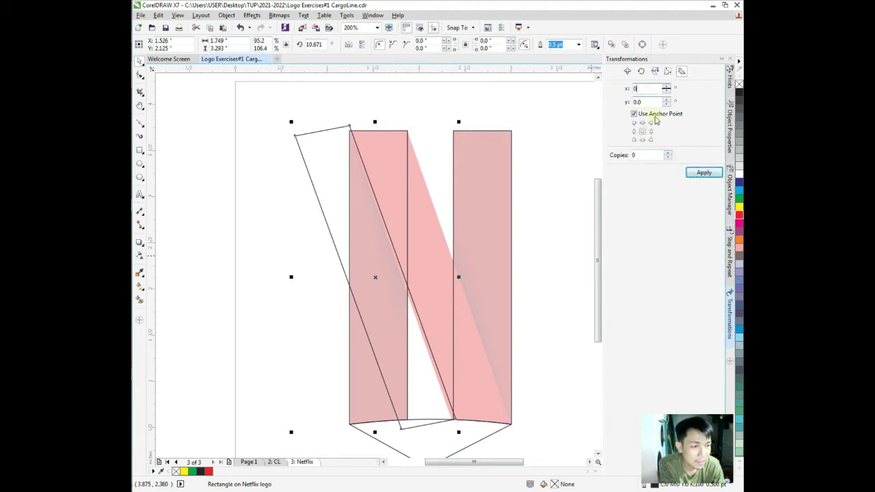
{"action": "type", "text": "0"}
{"action": "left_click", "coordinate": [702, 173]}
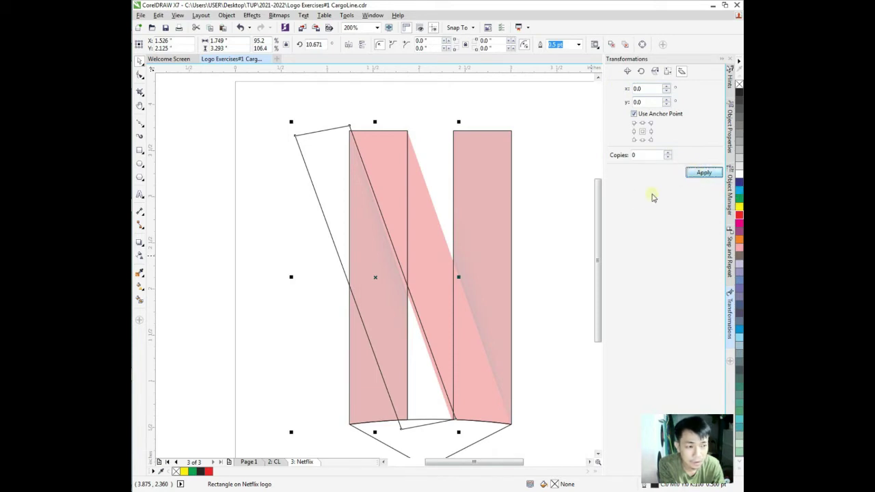
{"action": "key", "text": "ctrl+z"}
{"action": "left_click", "coordinate": [465, 251]}
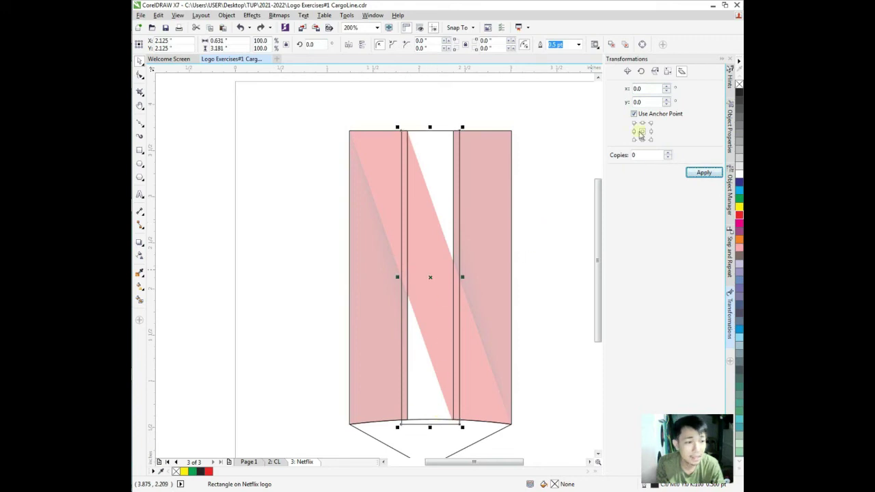
{"action": "left_click_drag", "start_coordinate": [648, 88], "coordinate": [616, 89]}
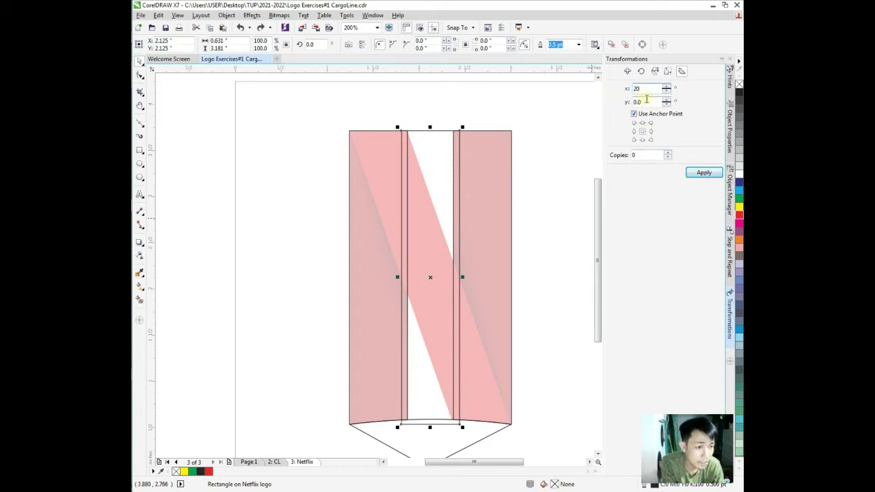
{"action": "left_click", "coordinate": [694, 172]}
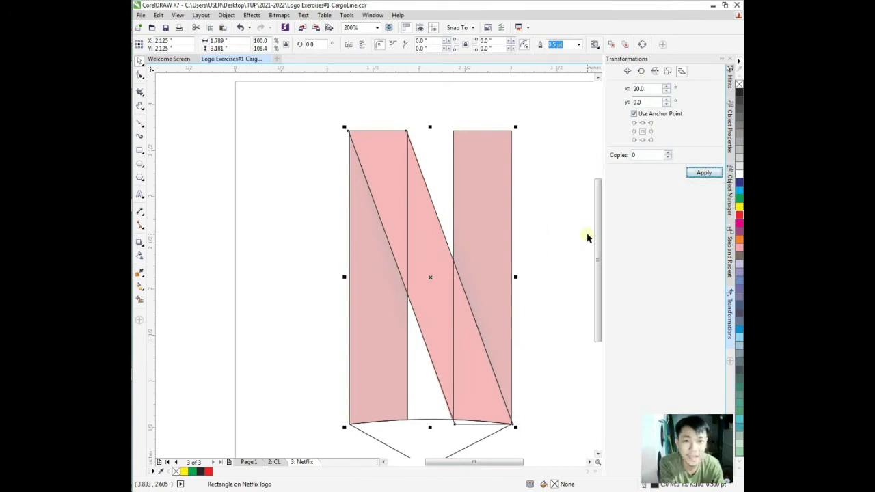
Zoom and pan to inspect the bottom of the N and the diagonal's right edge
{"action": "key", "text": "h"}
{"action": "scroll", "coordinate": [458, 345], "scroll_direction": "up", "scroll_amount": 1}
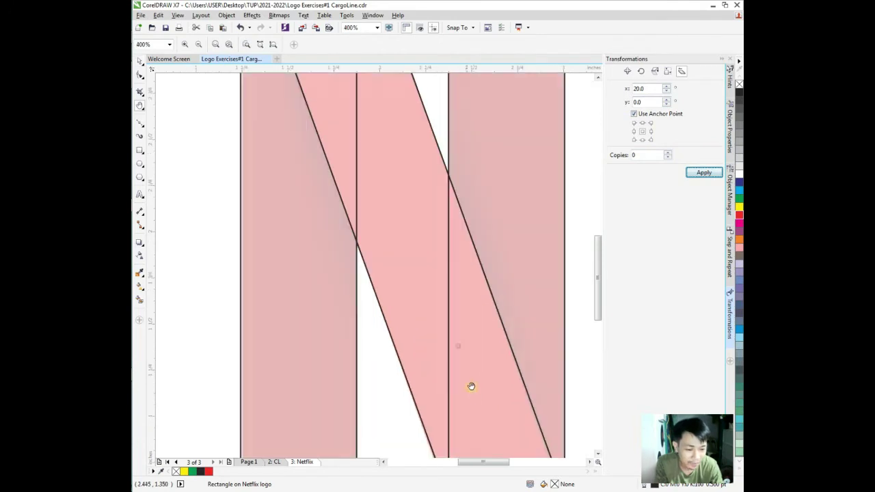
{"action": "left_click_drag", "start_coordinate": [464, 390], "coordinate": [483, 332]}
{"action": "scroll", "coordinate": [447, 293], "scroll_direction": "down", "scroll_amount": 1}
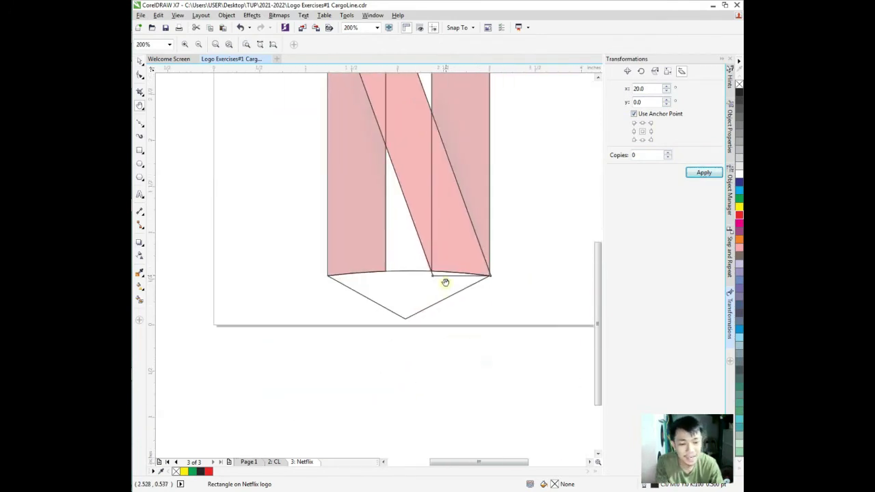
{"action": "scroll", "coordinate": [444, 291], "scroll_direction": "up", "scroll_amount": 1}
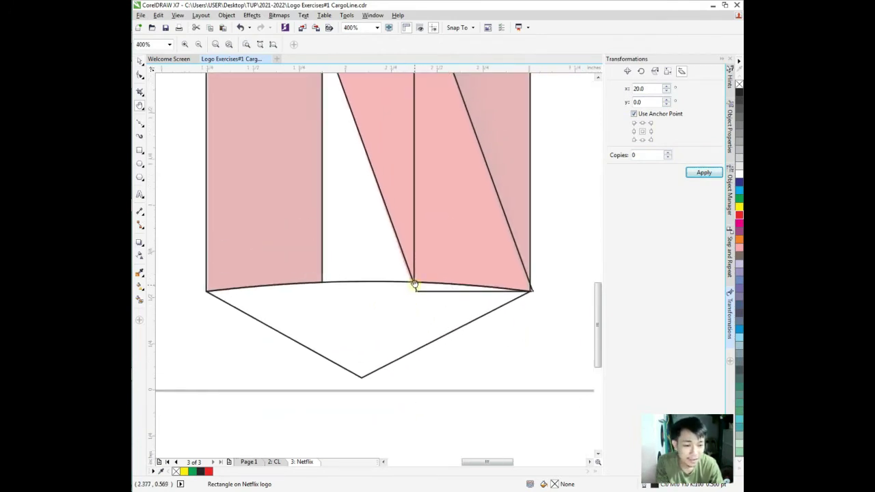
{"action": "left_click_drag", "start_coordinate": [423, 282], "coordinate": [422, 336]}
{"action": "scroll", "coordinate": [494, 353], "scroll_direction": "up", "scroll_amount": 1}
{"action": "left_click_drag", "start_coordinate": [494, 353], "coordinate": [504, 387]}
{"action": "scroll", "coordinate": [494, 352], "scroll_direction": "down", "scroll_amount": 2}
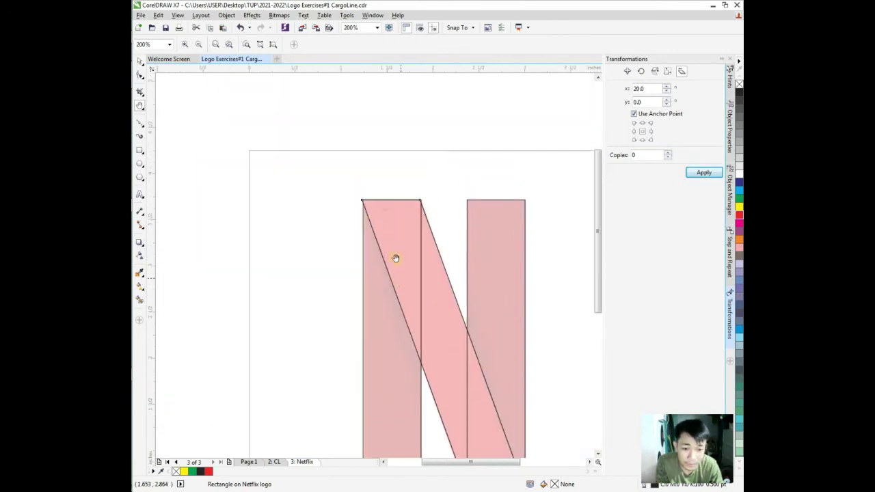
{"action": "scroll", "coordinate": [369, 215], "scroll_direction": "up", "scroll_amount": 2}
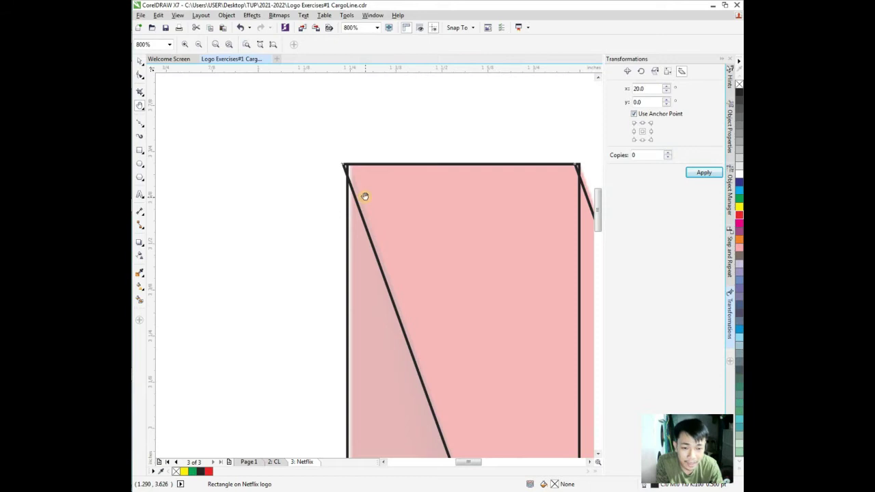
{"action": "left_click_drag", "start_coordinate": [365, 196], "coordinate": [249, 188]}
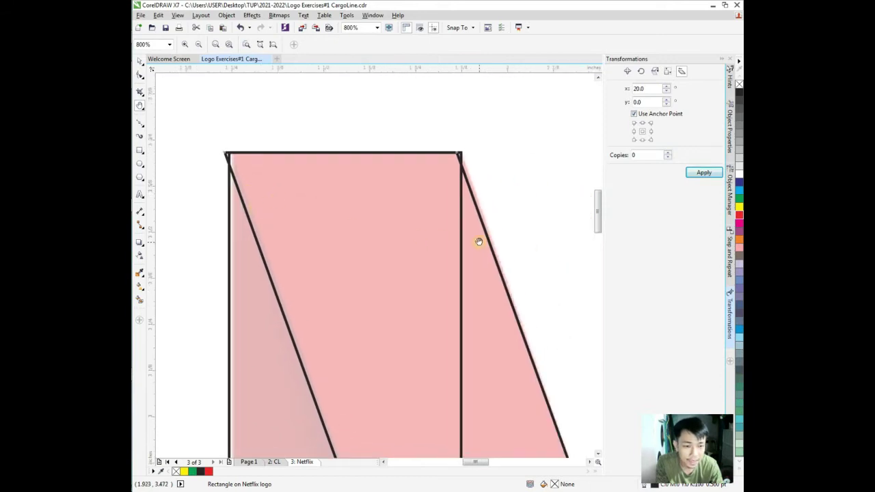
Nudge the diagonal stroke so its top corner meets the left bar
{"action": "key", "text": "space"}
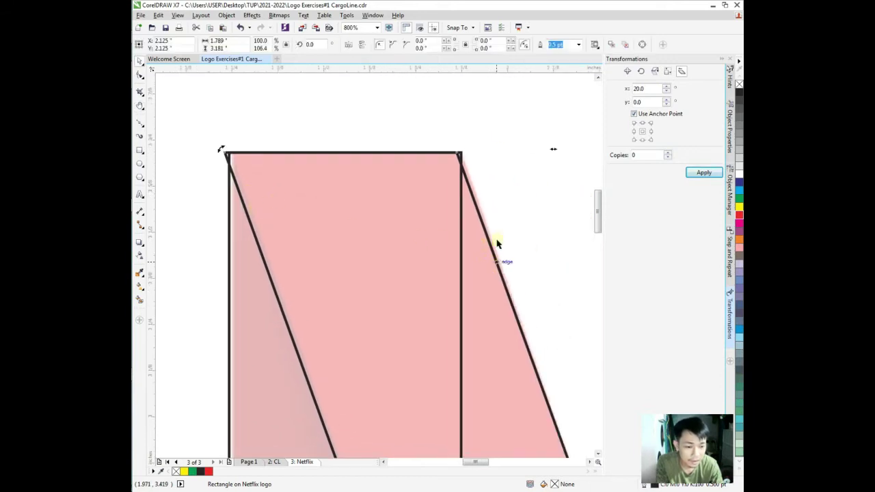
{"action": "key", "text": "Escape"}
{"action": "left_click", "coordinate": [485, 226]}
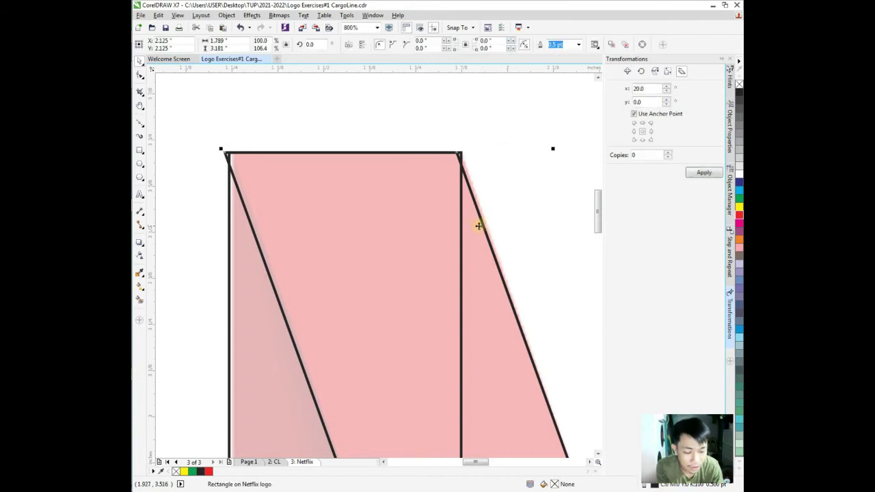
{"action": "left_click_drag", "start_coordinate": [474, 219], "coordinate": [473, 216]}
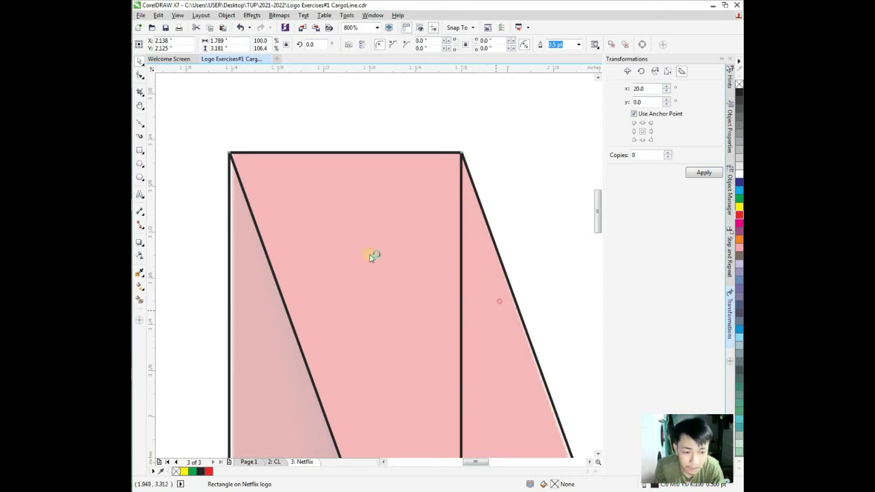
Bring the diagonal's bottom-right corner into view and switch to node editing
{"action": "key", "text": "h"}
{"action": "scroll", "coordinate": [371, 254], "scroll_direction": "down", "scroll_amount": 4}
{"action": "scroll", "coordinate": [381, 283], "scroll_direction": "up", "scroll_amount": 4}
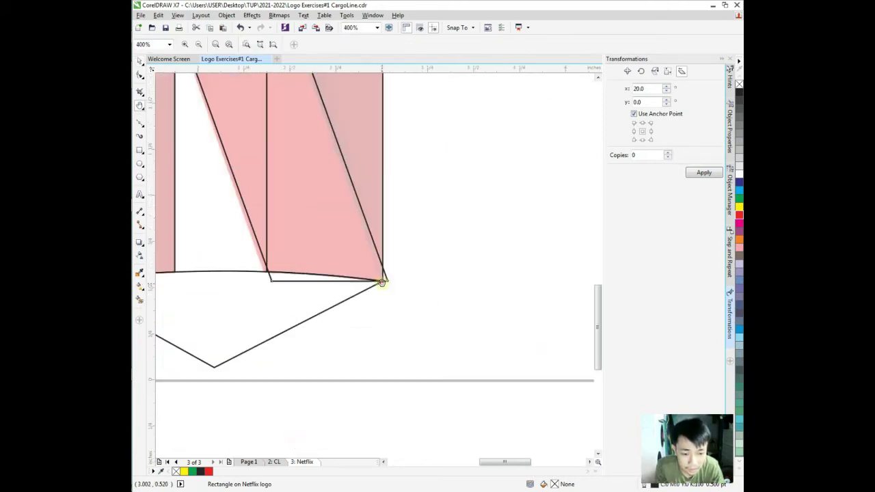
{"action": "left_click_drag", "start_coordinate": [424, 315], "coordinate": [326, 345]}
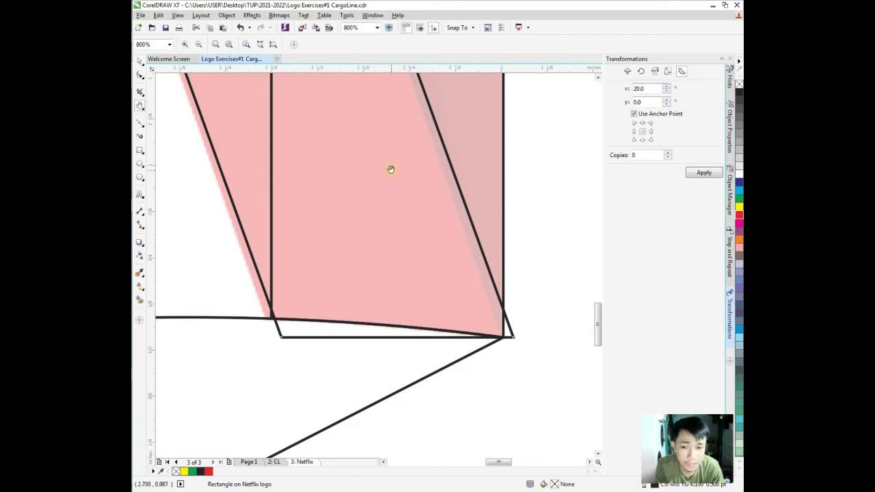
{"action": "left_click", "coordinate": [141, 77]}
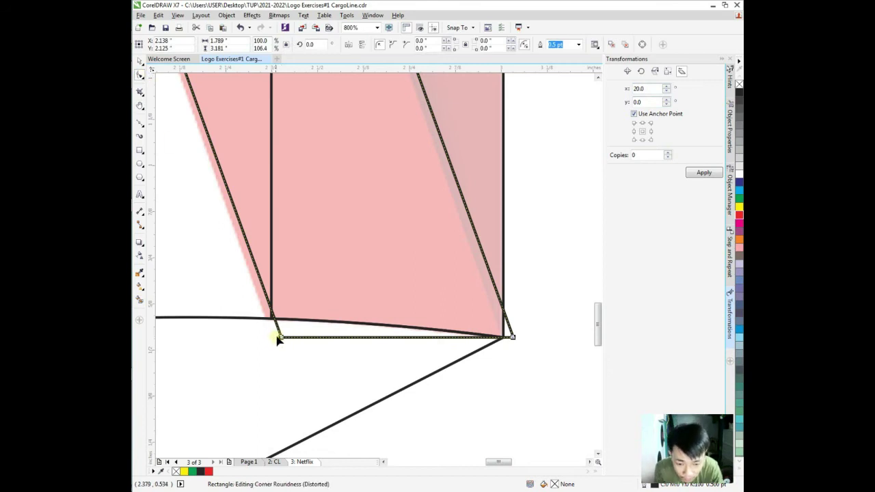
Show the Object Manager's layers and objects list with nothing selected
{"action": "left_click", "coordinate": [731, 205]}
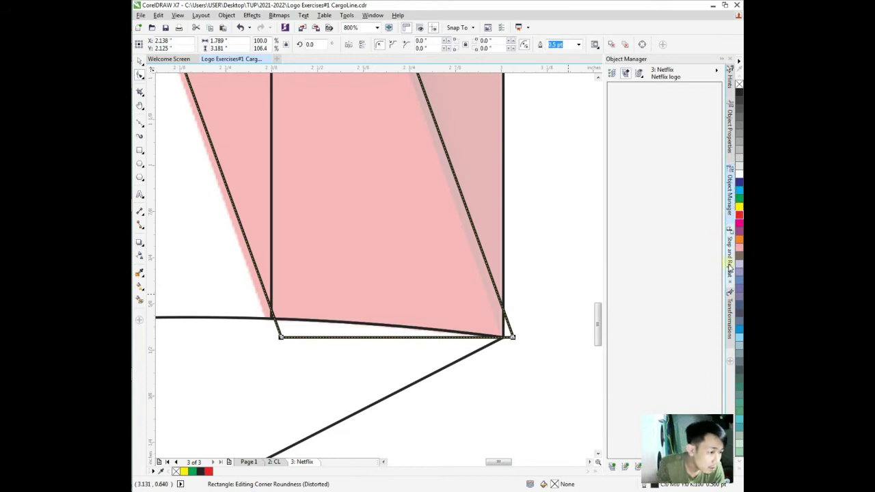
{"action": "left_click", "coordinate": [730, 157]}
{"action": "left_click", "coordinate": [729, 197]}
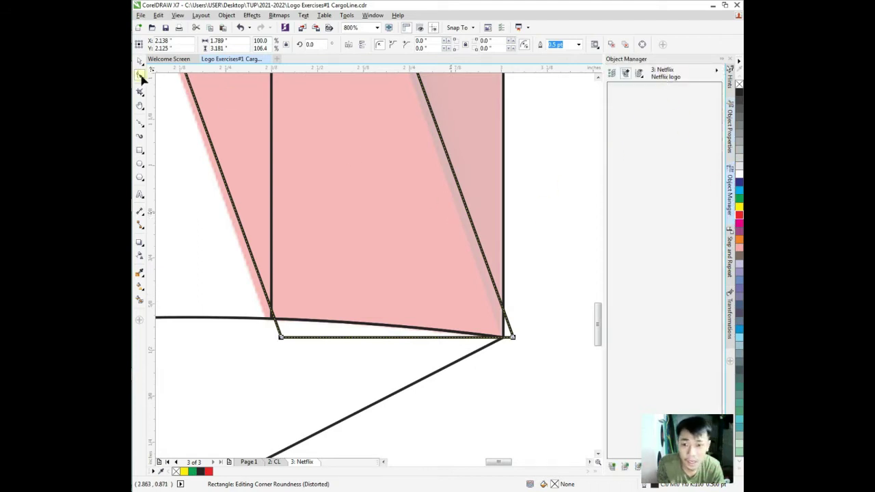
{"action": "left_click", "coordinate": [588, 141]}
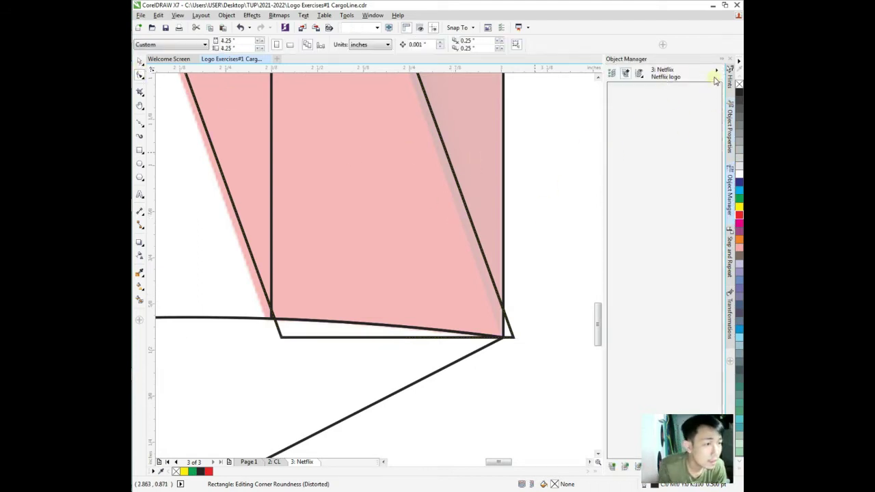
{"action": "left_click", "coordinate": [718, 70]}
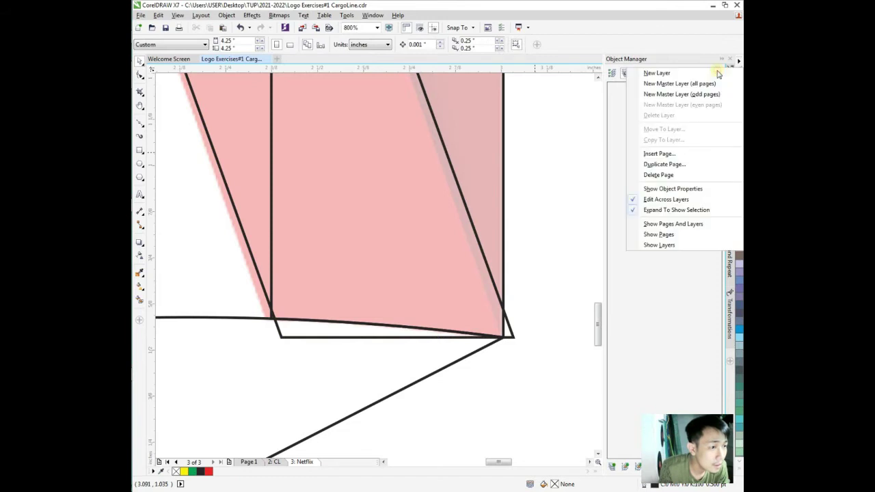
{"action": "left_click", "coordinate": [614, 134]}
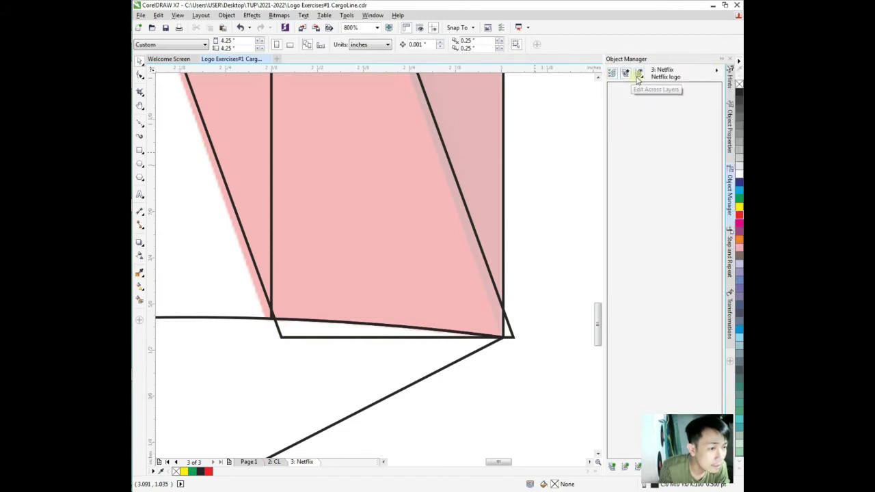
Change the Object Manager options so pages and layers are listed
{"action": "left_click", "coordinate": [641, 80]}
{"action": "left_click", "coordinate": [674, 90]}
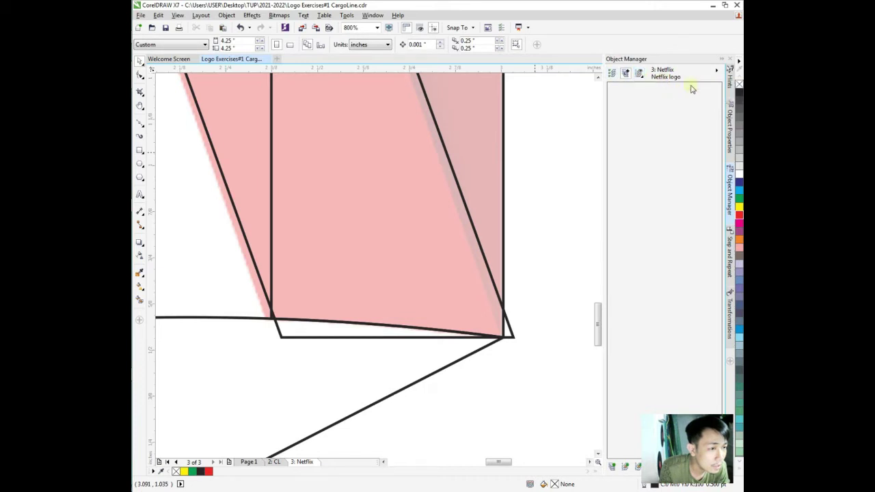
{"action": "left_click", "coordinate": [717, 72]}
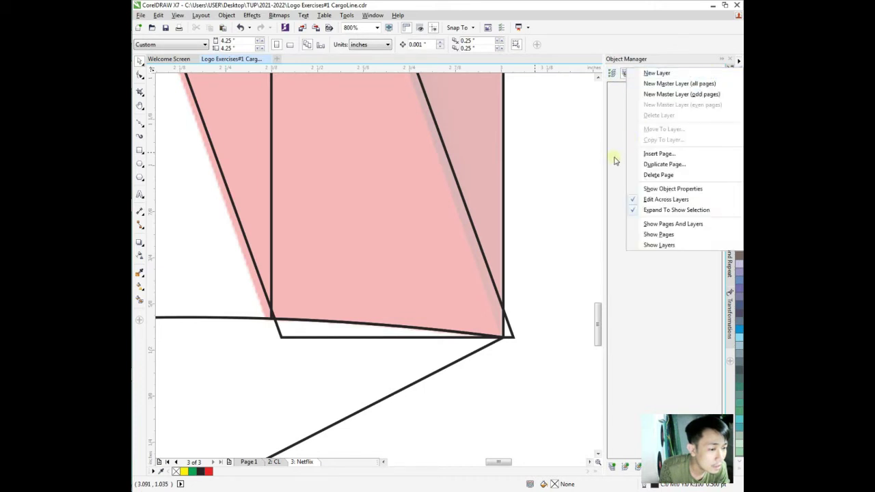
{"action": "left_click", "coordinate": [634, 194]}
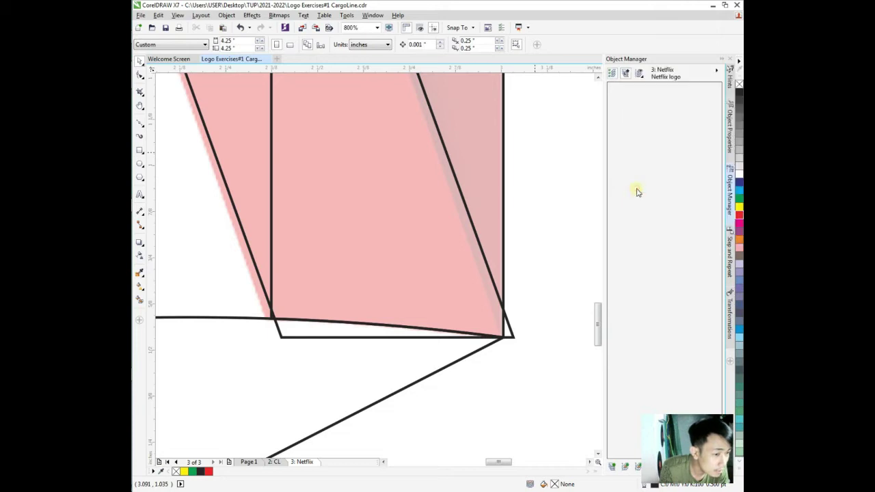
{"action": "left_click", "coordinate": [717, 73]}
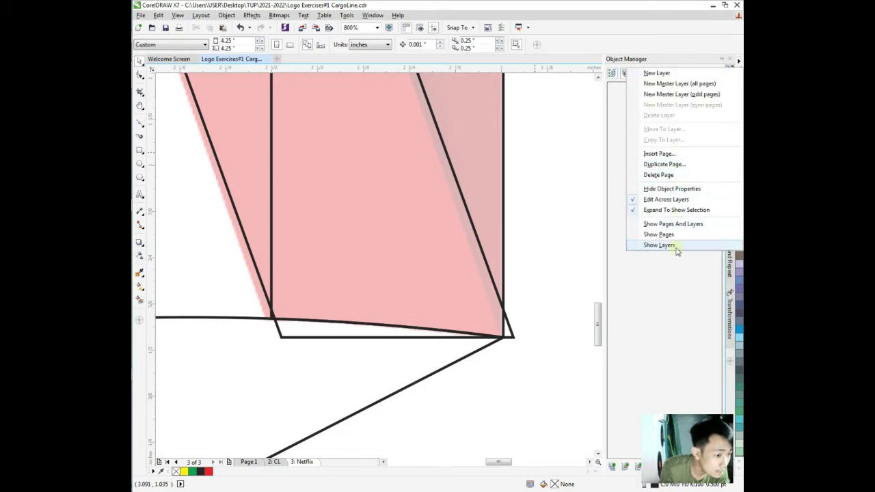
{"action": "left_click", "coordinate": [638, 227]}
{"action": "left_click", "coordinate": [716, 72]}
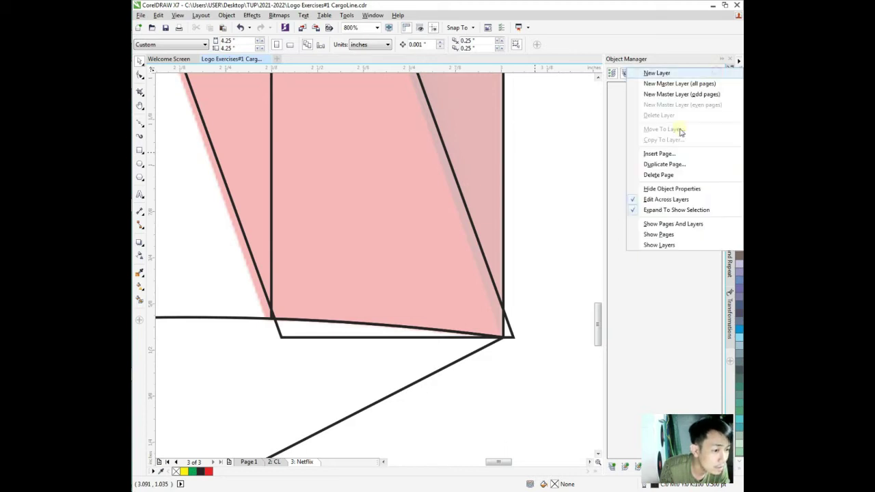
{"action": "left_click", "coordinate": [635, 225]}
{"action": "left_click", "coordinate": [717, 71]}
{"action": "left_click", "coordinate": [674, 227]}
{"action": "left_click", "coordinate": [717, 72]}
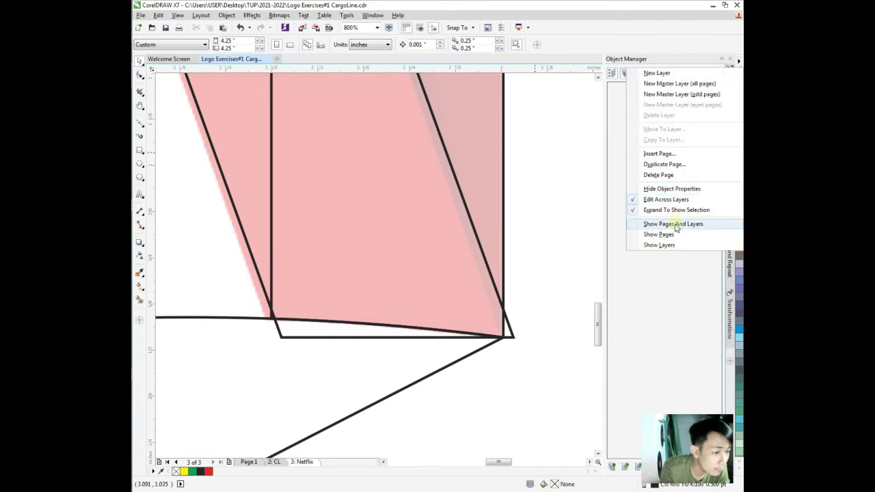
{"action": "left_click", "coordinate": [633, 199]}
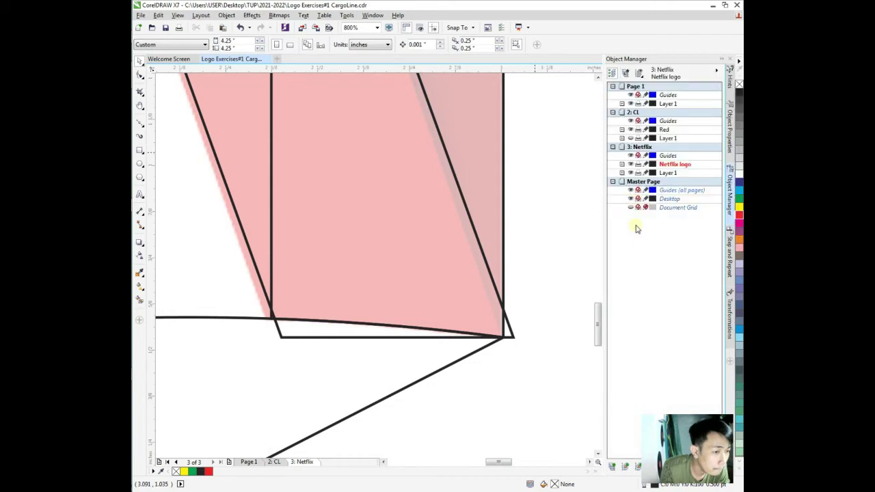
Try Expand To Show Selection, then expand the Netflix logo layer to list its objects
{"action": "left_click", "coordinate": [715, 74]}
{"action": "left_click", "coordinate": [641, 199]}
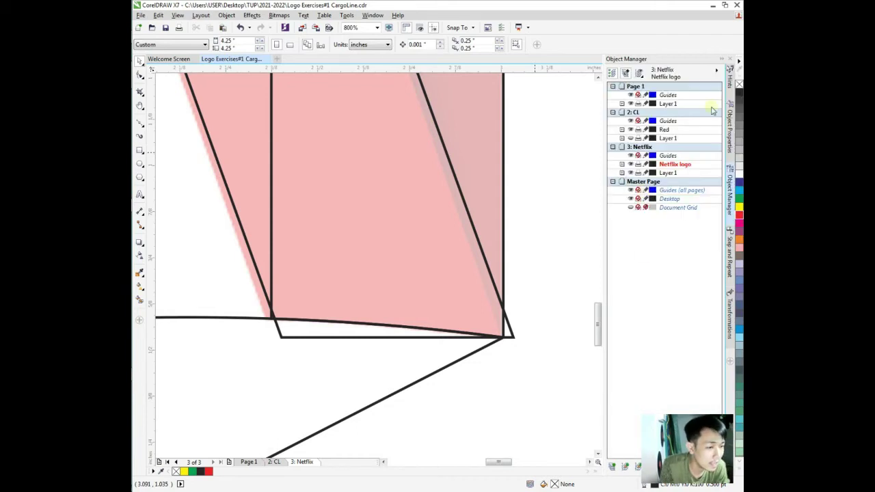
{"action": "left_click", "coordinate": [716, 74]}
{"action": "left_click", "coordinate": [639, 199]}
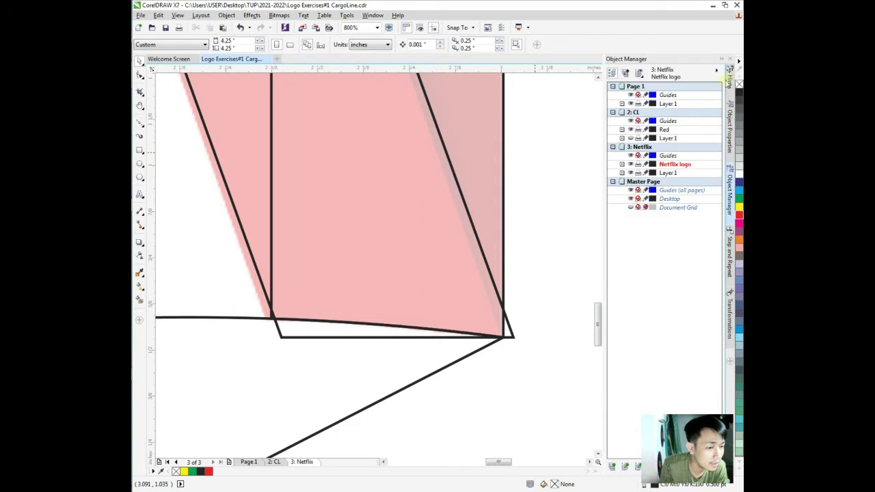
{"action": "left_click", "coordinate": [718, 72]}
{"action": "left_click", "coordinate": [631, 212]}
{"action": "left_click", "coordinate": [716, 71]}
{"action": "left_click", "coordinate": [677, 210]}
{"action": "left_click", "coordinate": [716, 73]}
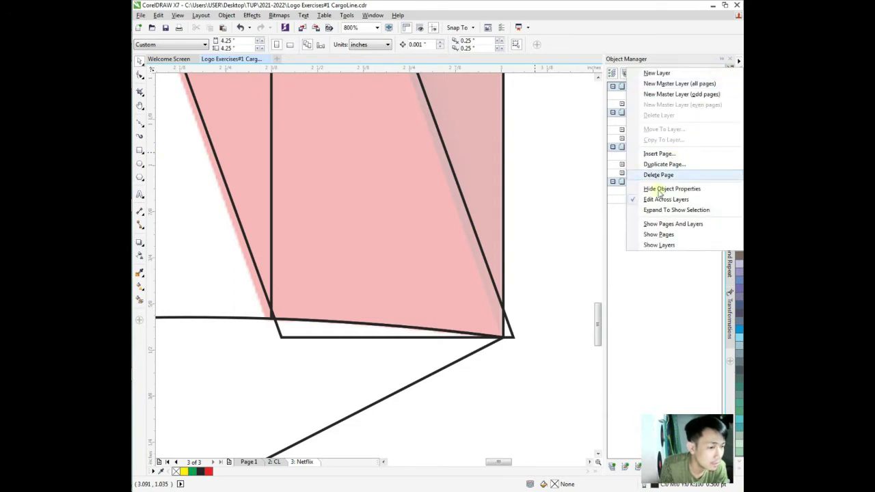
{"action": "left_click", "coordinate": [631, 211]}
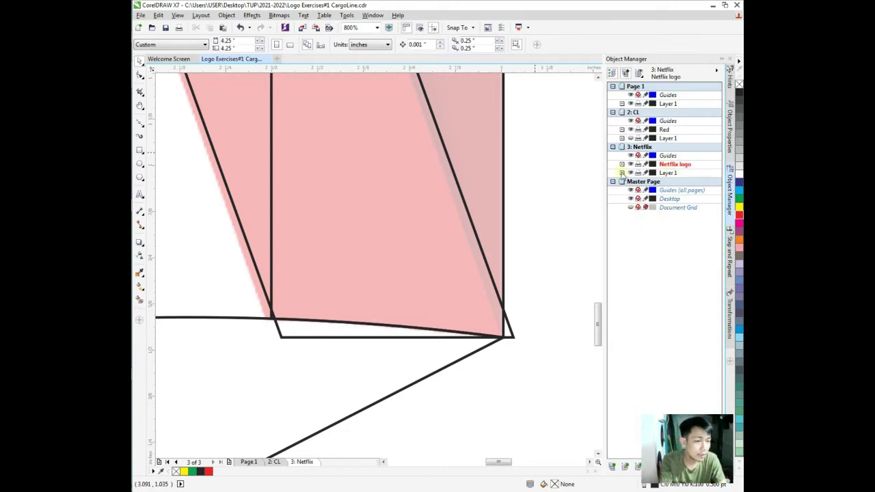
{"action": "left_click", "coordinate": [622, 166]}
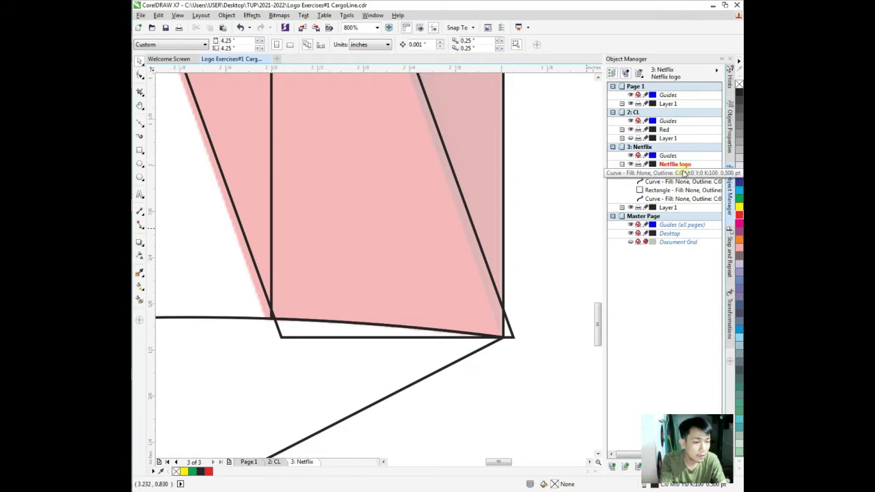
Select the rectangle at the N's bottom and try dragging its corner node
{"action": "left_click", "coordinate": [343, 338]}
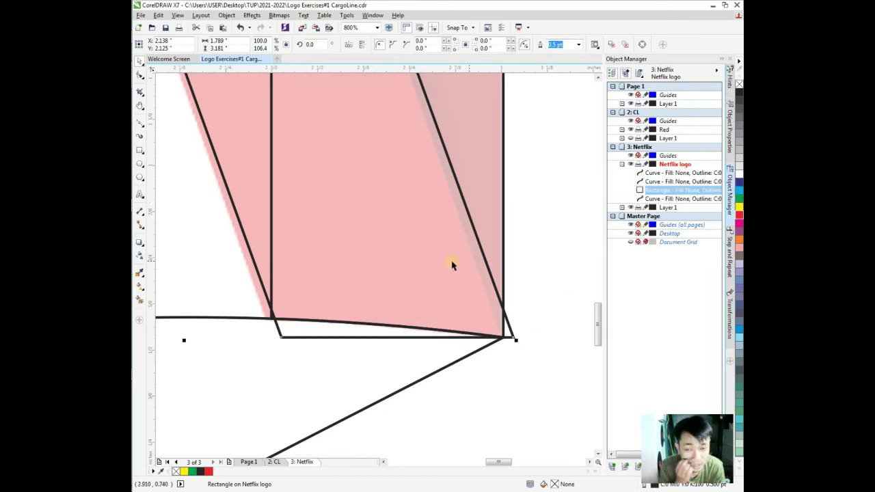
{"action": "left_click", "coordinate": [141, 76]}
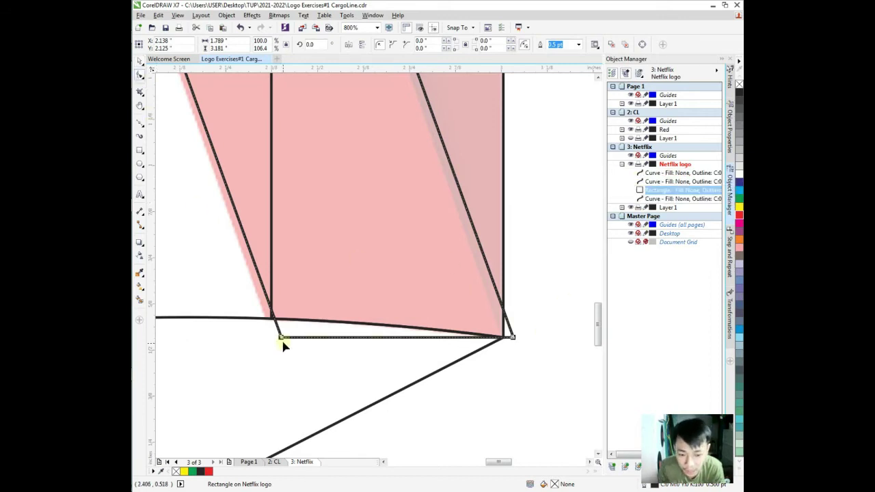
{"action": "left_click_drag", "start_coordinate": [311, 338], "coordinate": [267, 336]}
{"action": "left_click", "coordinate": [141, 63]}
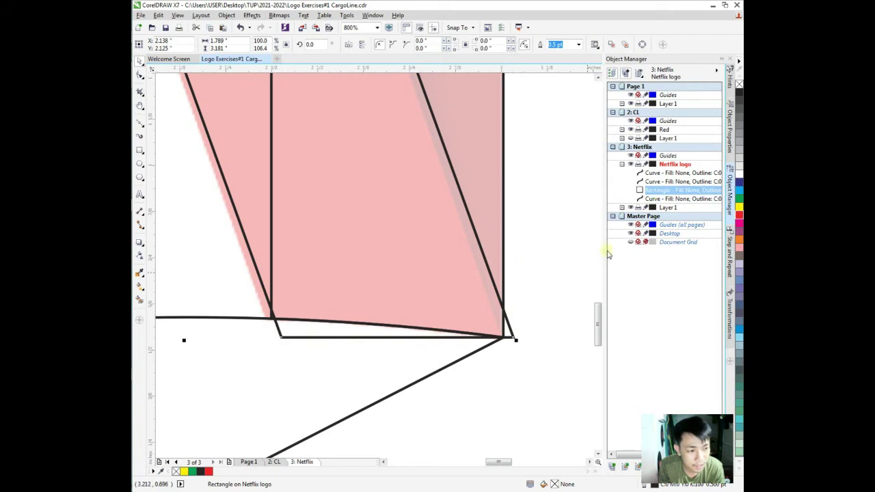
Convert the rectangle to curves from its right-click menu
{"action": "double_click", "coordinate": [666, 190]}
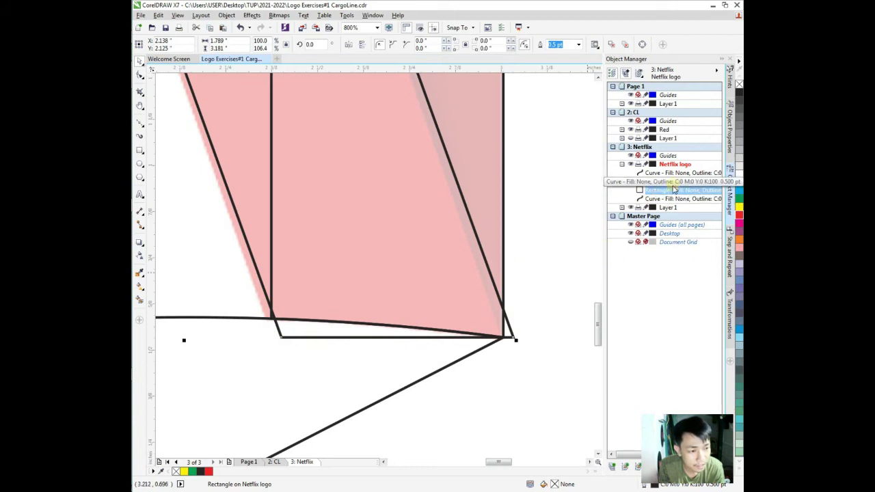
{"action": "right_click", "coordinate": [441, 338]}
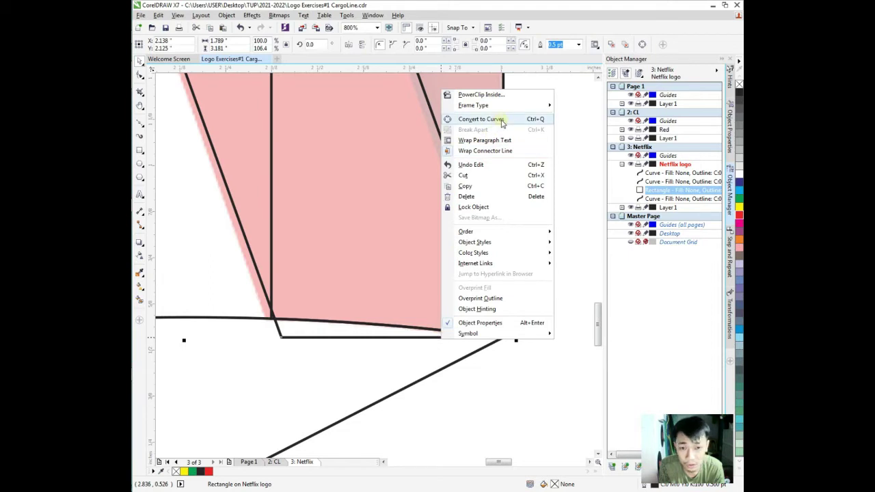
{"action": "left_click", "coordinate": [502, 120]}
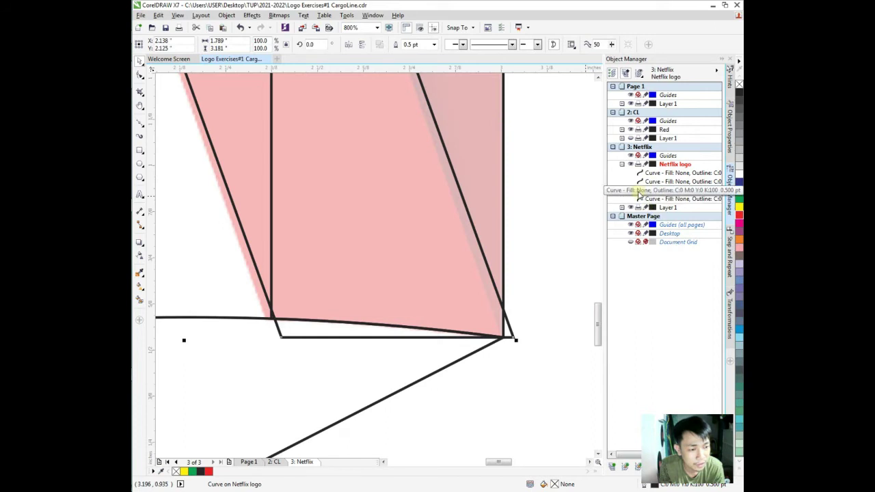
{"action": "left_click", "coordinate": [655, 191]}
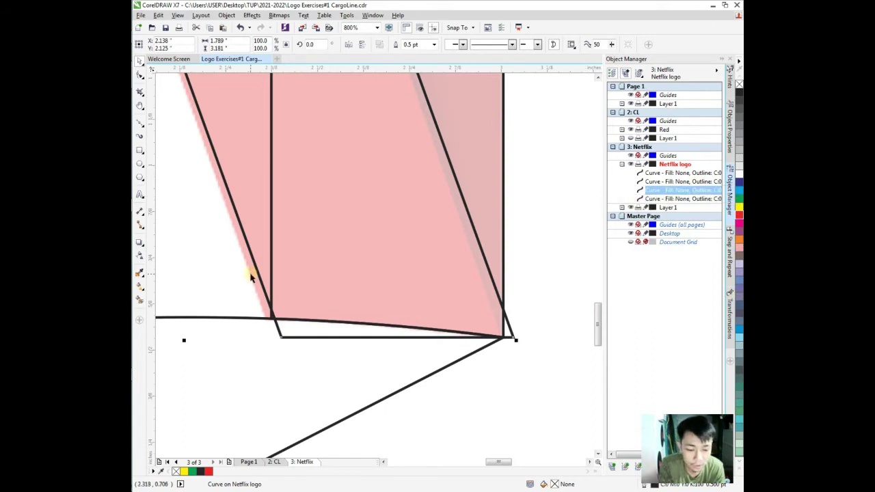
Snap the curve's bottom-left and right corner nodes onto the pink shape's corners
{"action": "key", "text": "F10"}
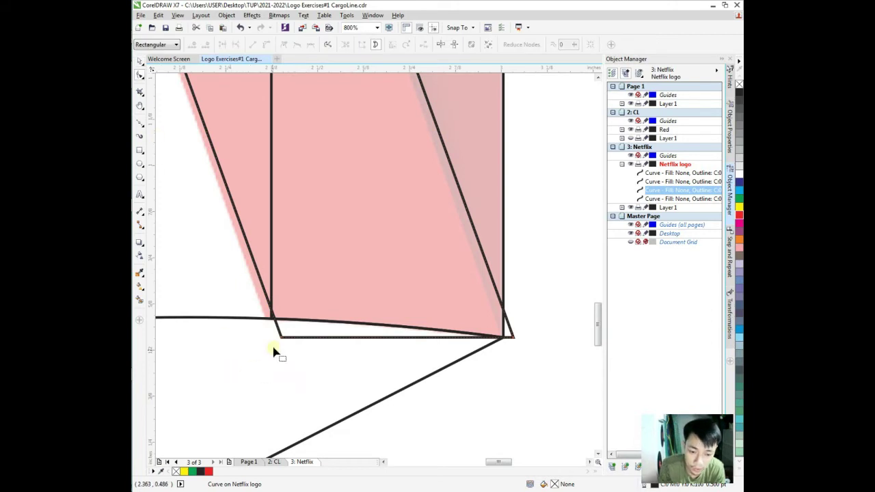
{"action": "left_click_drag", "start_coordinate": [281, 338], "coordinate": [267, 326]}
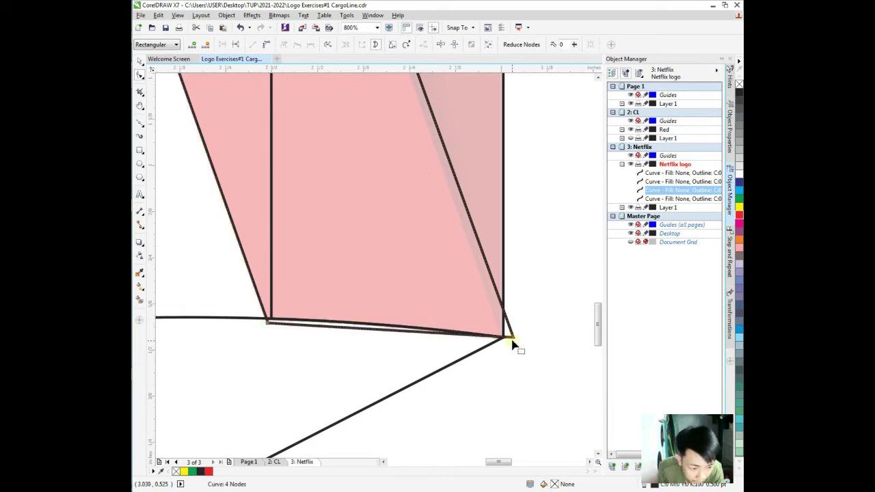
{"action": "left_click_drag", "start_coordinate": [512, 338], "coordinate": [503, 340]}
{"action": "scroll", "coordinate": [507, 342], "scroll_direction": "up", "scroll_amount": 2}
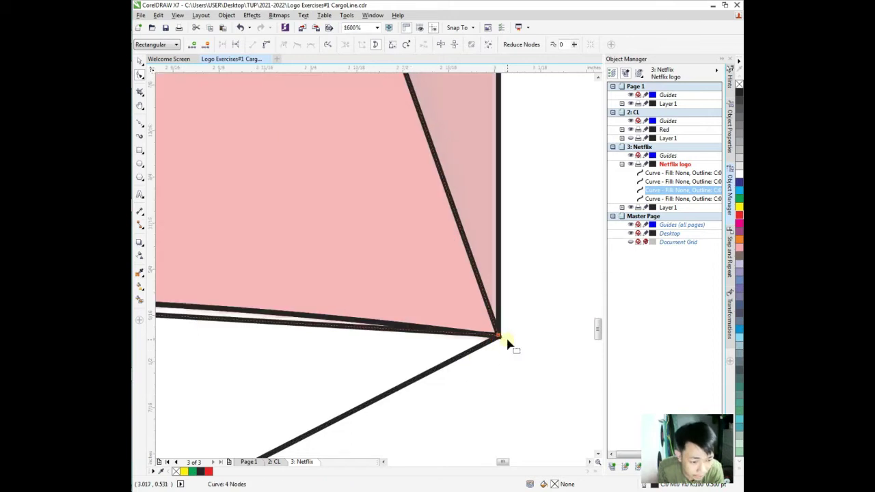
{"action": "scroll", "coordinate": [503, 339], "scroll_direction": "up", "scroll_amount": 2}
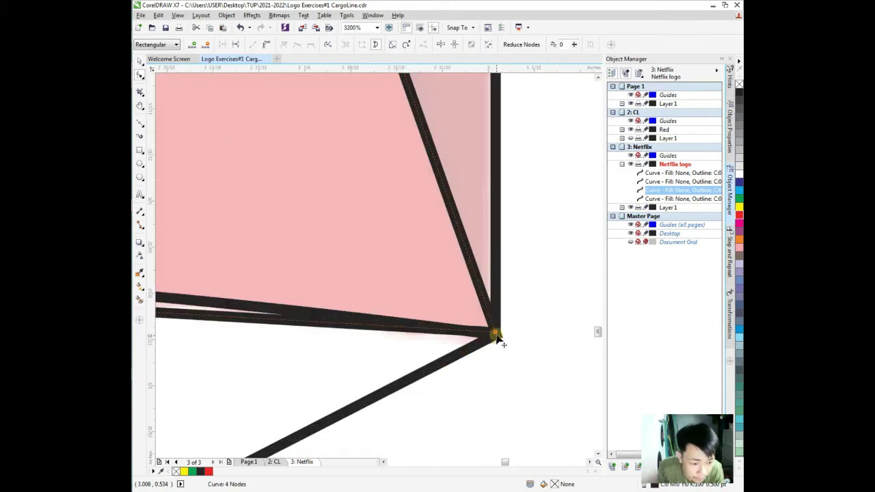
{"action": "left_click_drag", "start_coordinate": [494, 334], "coordinate": [492, 333]}
{"action": "scroll", "coordinate": [498, 349], "scroll_direction": "up", "scroll_amount": 2}
{"action": "scroll", "coordinate": [499, 349], "scroll_direction": "down", "scroll_amount": 6}
{"action": "scroll", "coordinate": [498, 349], "scroll_direction": "down", "scroll_amount": 3}
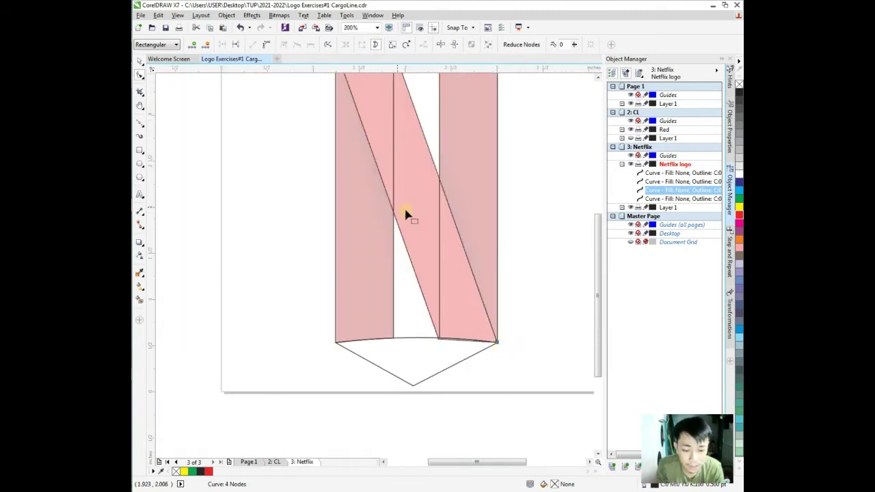
{"action": "key", "text": "h"}
{"action": "left_click_drag", "start_coordinate": [404, 180], "coordinate": [420, 331]}
{"action": "left_click_drag", "start_coordinate": [397, 196], "coordinate": [396, 209]}
{"action": "scroll", "coordinate": [354, 202], "scroll_direction": "up", "scroll_amount": 2}
{"action": "scroll", "coordinate": [354, 201], "scroll_direction": "up", "scroll_amount": 2}
{"action": "scroll", "coordinate": [354, 202], "scroll_direction": "up", "scroll_amount": 1}
{"action": "scroll", "coordinate": [355, 202], "scroll_direction": "down", "scroll_amount": 1}
{"action": "scroll", "coordinate": [331, 181], "scroll_direction": "up", "scroll_amount": 2}
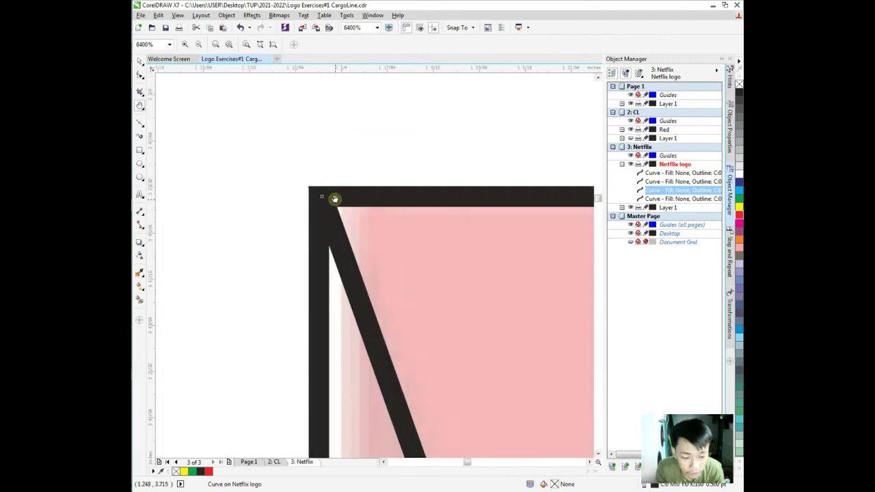
Align the curve's top-left corner node with the N's top corner and check the top edge
{"action": "key", "text": "F10"}
{"action": "left_click", "coordinate": [325, 199]}
{"action": "left_click_drag", "start_coordinate": [325, 197], "coordinate": [326, 199]}
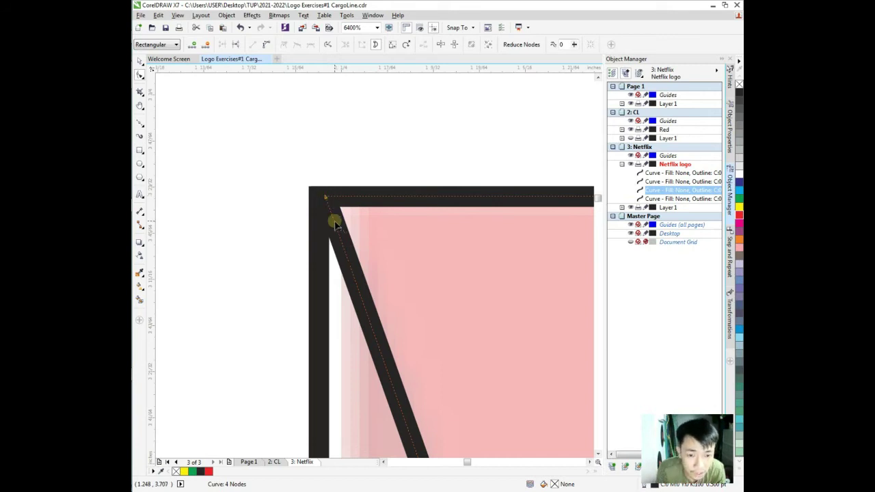
{"action": "key", "text": "h"}
{"action": "left_click_drag", "start_coordinate": [404, 307], "coordinate": [151, 287]}
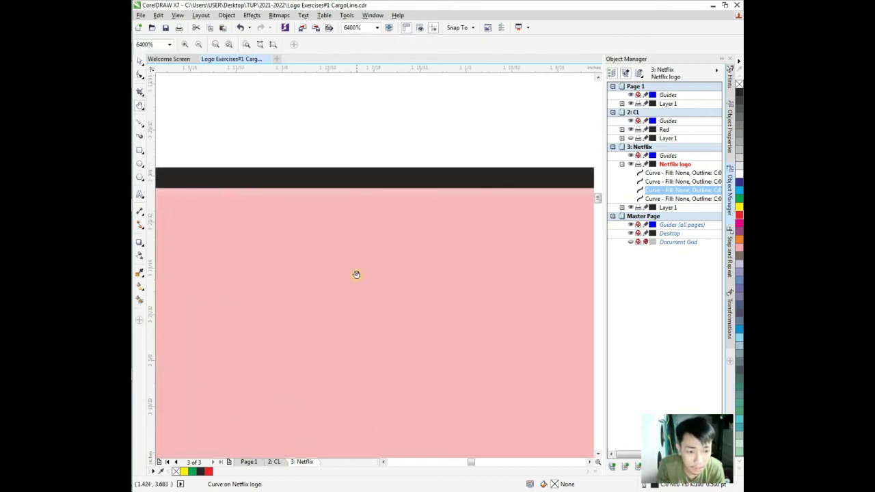
{"action": "scroll", "coordinate": [383, 280], "scroll_direction": "down", "scroll_amount": 2}
{"action": "left_click_drag", "start_coordinate": [491, 267], "coordinate": [323, 243]}
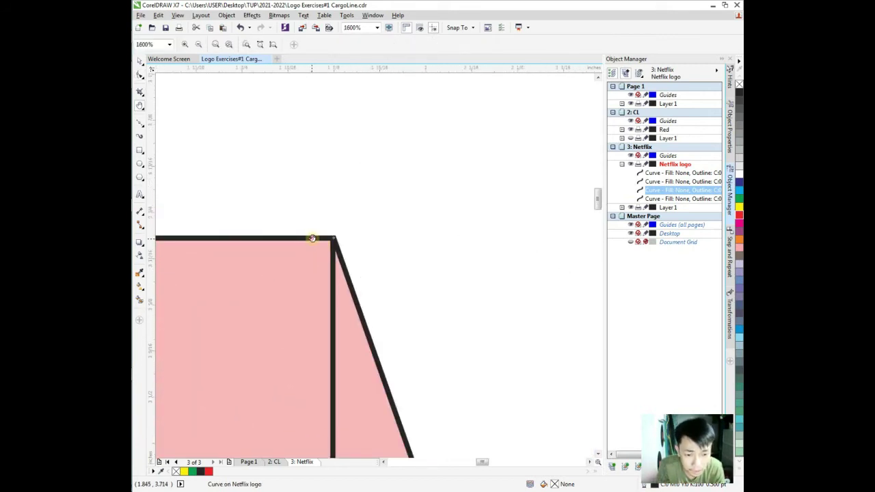
{"action": "scroll", "coordinate": [343, 239], "scroll_direction": "up", "scroll_amount": 2}
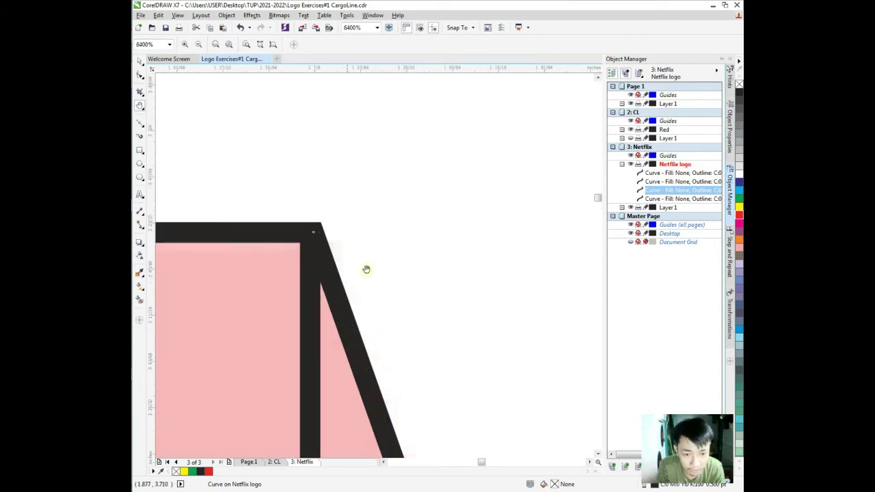
{"action": "scroll", "coordinate": [370, 267], "scroll_direction": "down", "scroll_amount": 4}
{"action": "scroll", "coordinate": [361, 170], "scroll_direction": "down", "scroll_amount": 3}
{"action": "scroll", "coordinate": [393, 264], "scroll_direction": "up", "scroll_amount": 2}
{"action": "scroll", "coordinate": [384, 251], "scroll_direction": "up", "scroll_amount": 2}
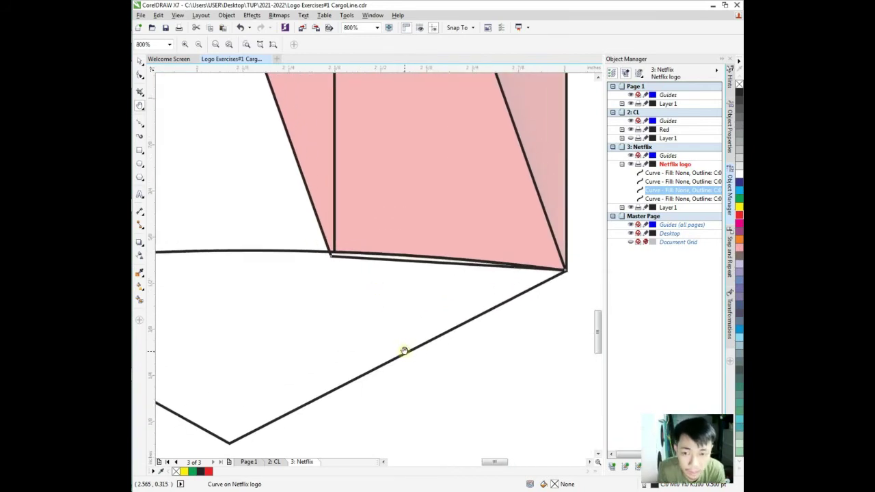
Trim the large bottom curve with the N's left stroke and delete the leftover piece
{"action": "left_click", "coordinate": [404, 359]}
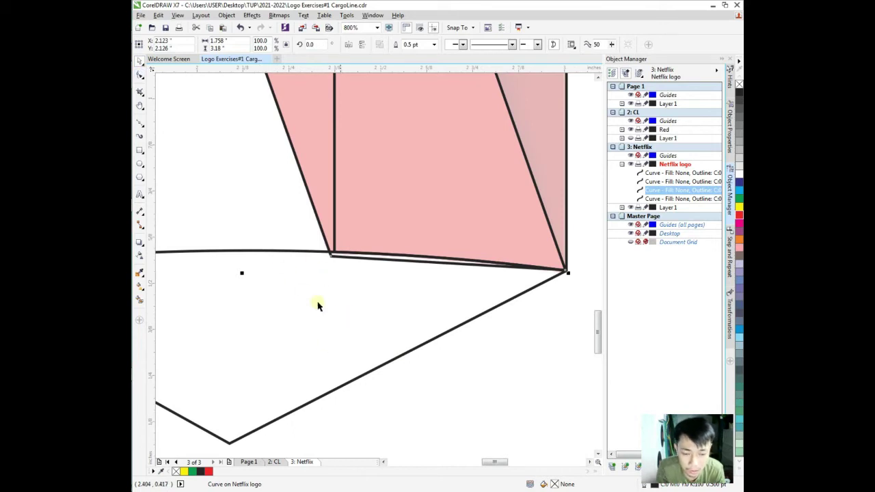
{"action": "left_click", "coordinate": [433, 404]}
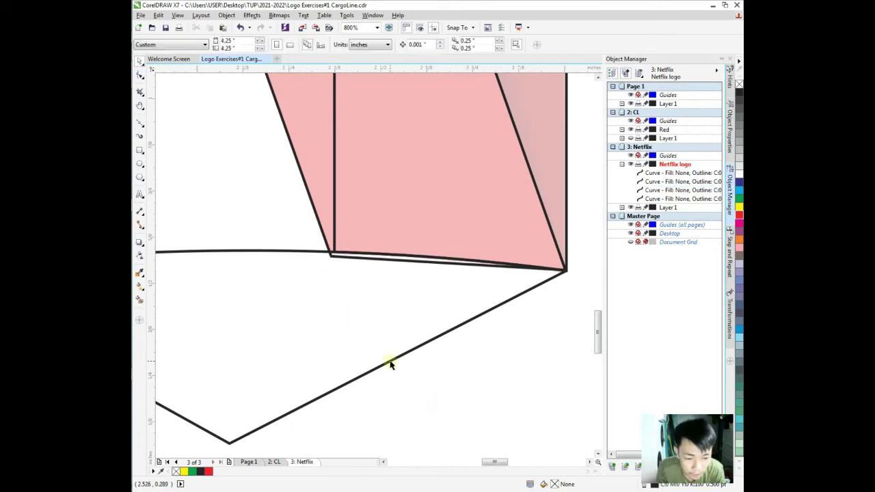
{"action": "left_click", "coordinate": [390, 362]}
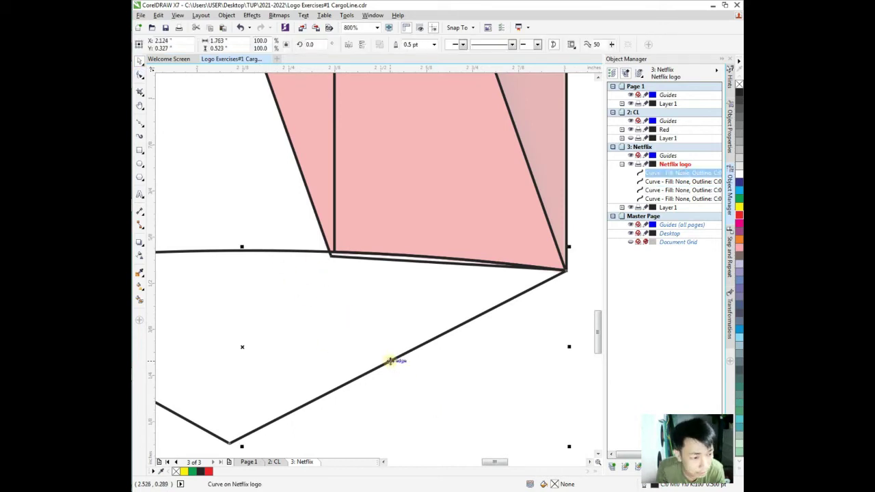
{"action": "left_click", "coordinate": [313, 206], "text": "shift"}
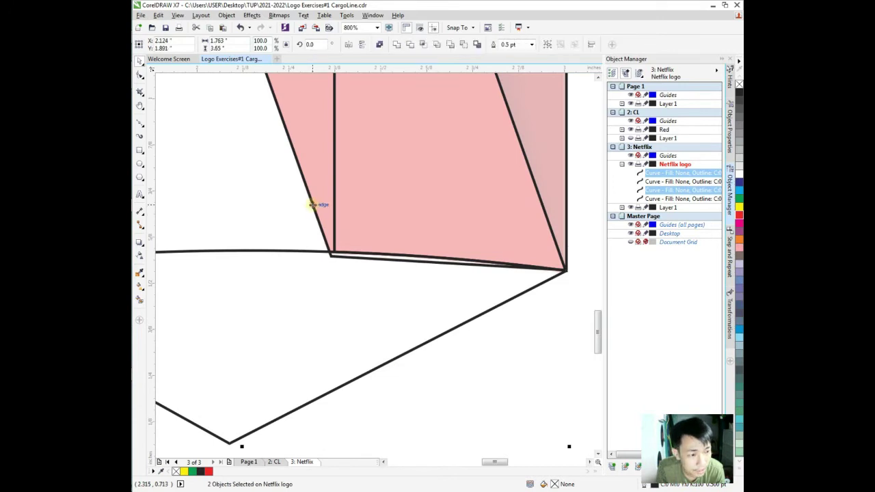
{"action": "left_click", "coordinate": [409, 44]}
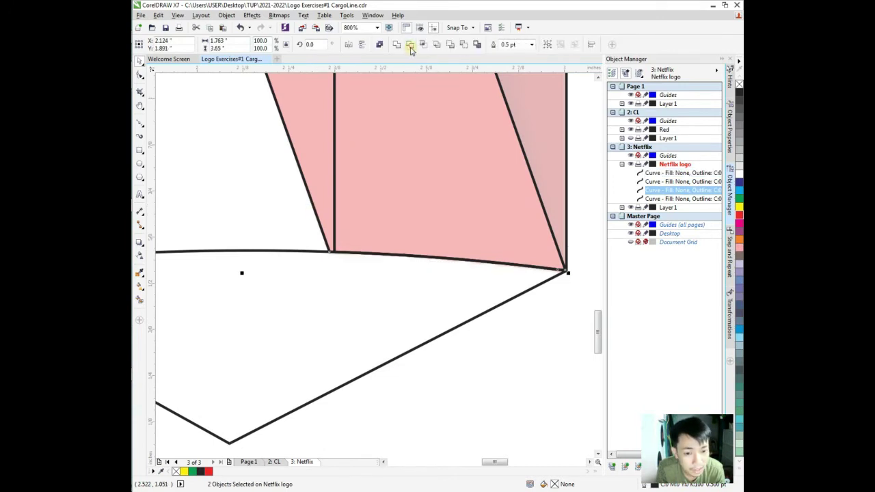
{"action": "left_click", "coordinate": [430, 384]}
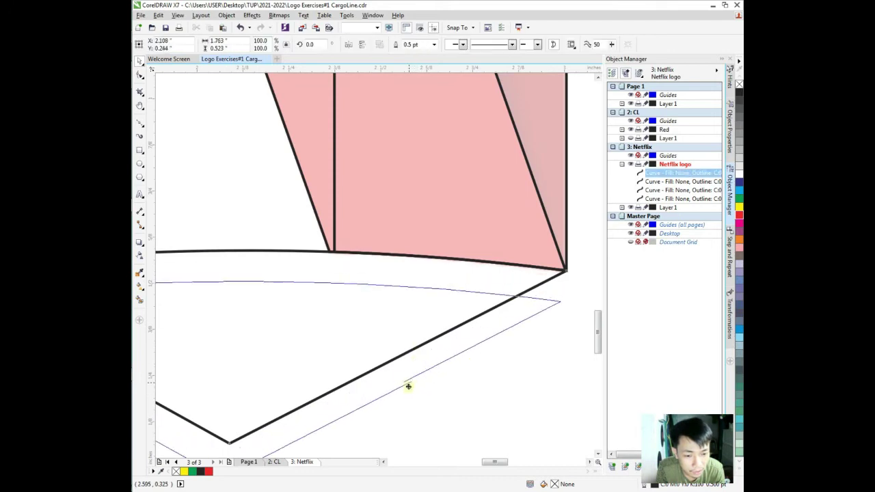
{"action": "left_click_drag", "start_coordinate": [407, 390], "coordinate": [408, 399]}
{"action": "key", "text": "Delete"}
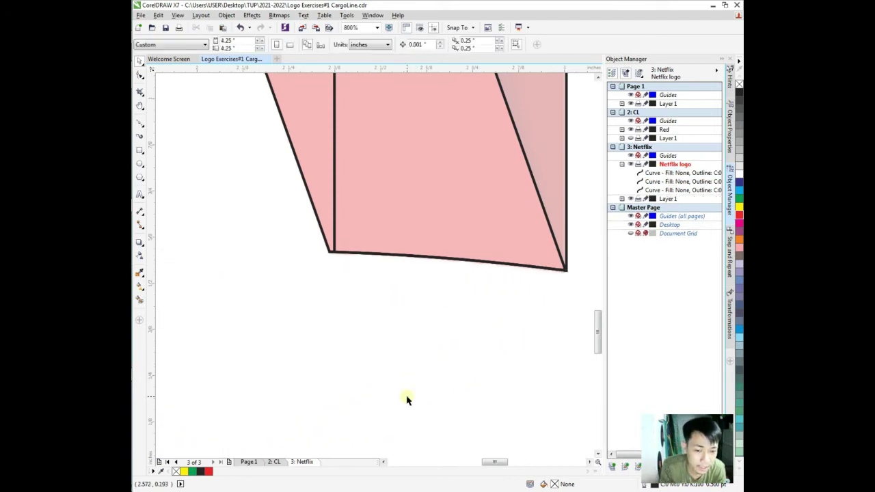
Hide Layer 1's pink reference shapes in the Object Manager
{"action": "key", "text": "h"}
{"action": "scroll", "coordinate": [390, 360], "scroll_direction": "down", "scroll_amount": 3}
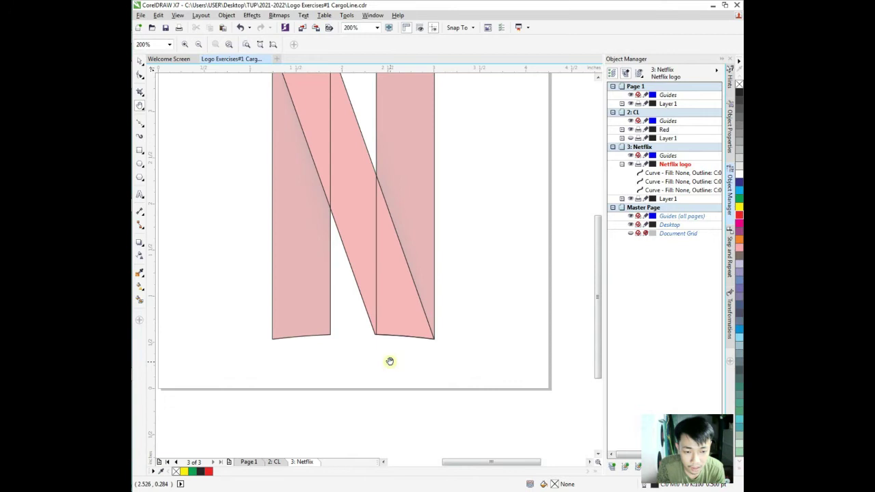
{"action": "scroll", "coordinate": [390, 361], "scroll_direction": "down", "scroll_amount": 2}
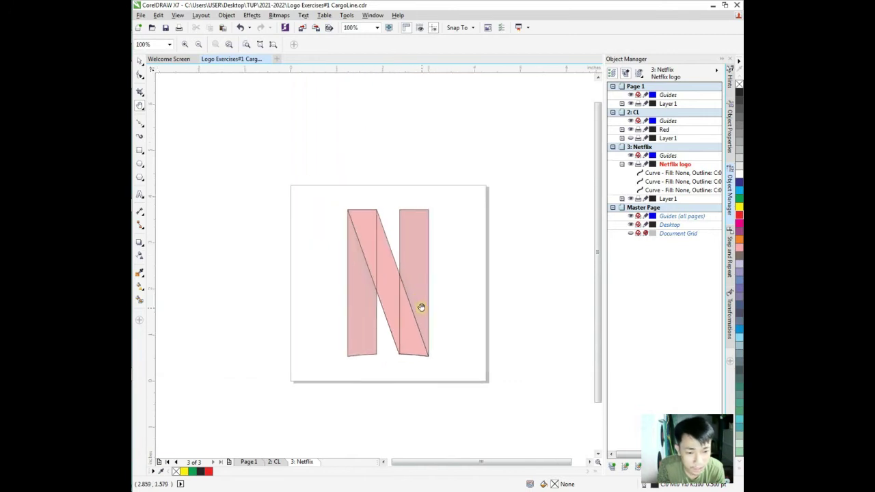
{"action": "key", "text": "space"}
{"action": "left_click", "coordinate": [629, 199]}
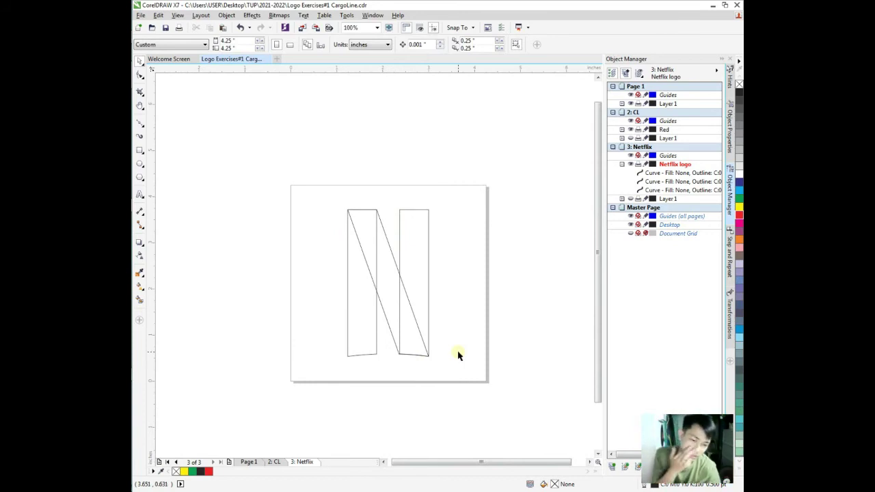
Show the pink reference layer again and briefly toggle the Netflix logo layer off and on
{"action": "left_click", "coordinate": [631, 199]}
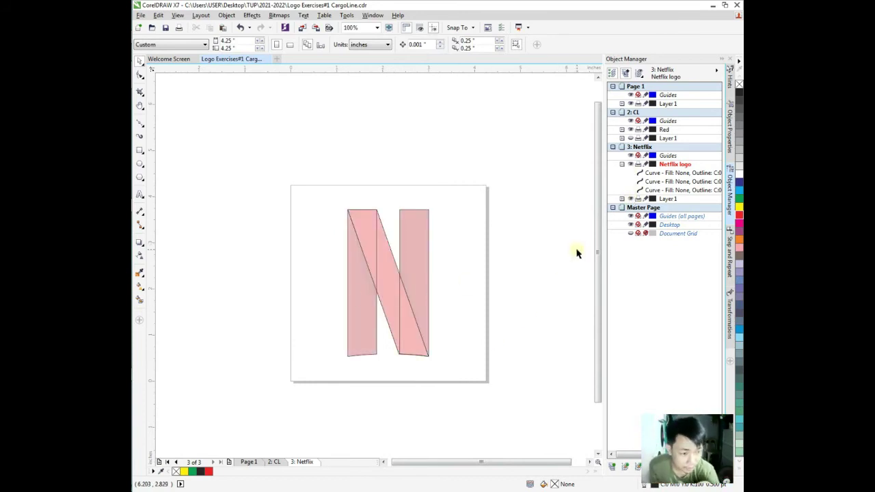
{"action": "left_click", "coordinate": [631, 165]}
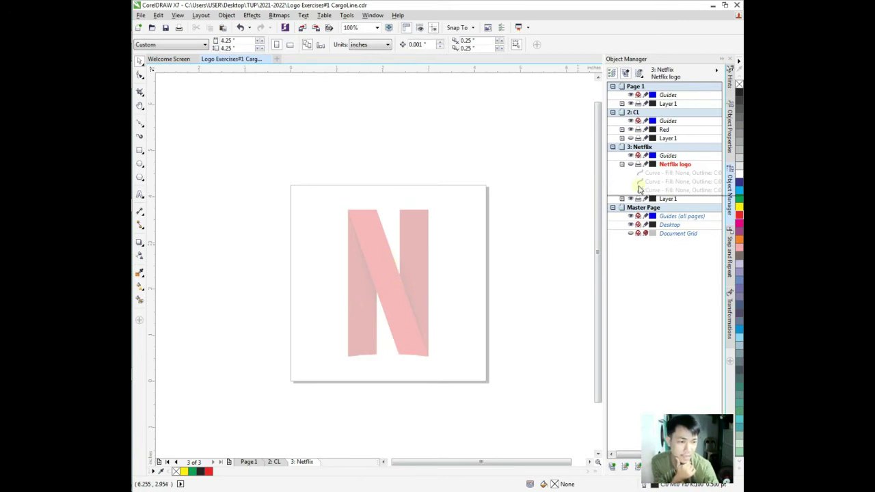
{"action": "left_click", "coordinate": [631, 165]}
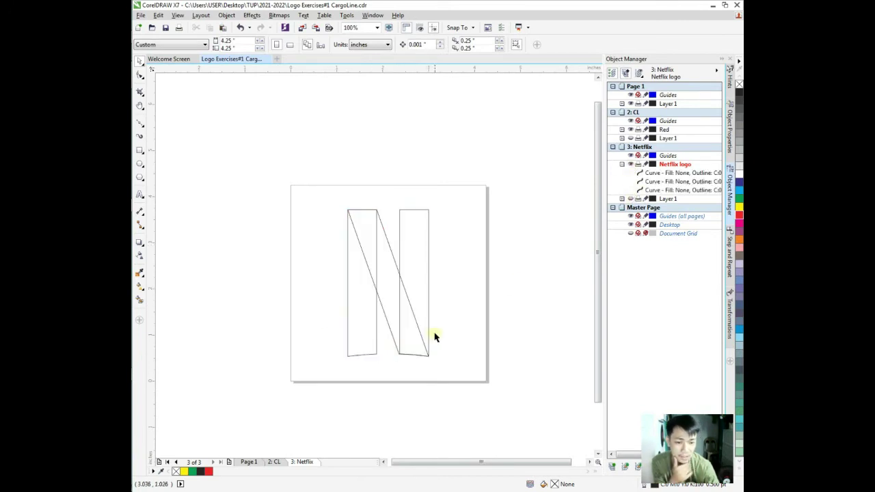
Fill the N's diagonal stroke red, then fill the left rectangle red
{"action": "left_click", "coordinate": [374, 349]}
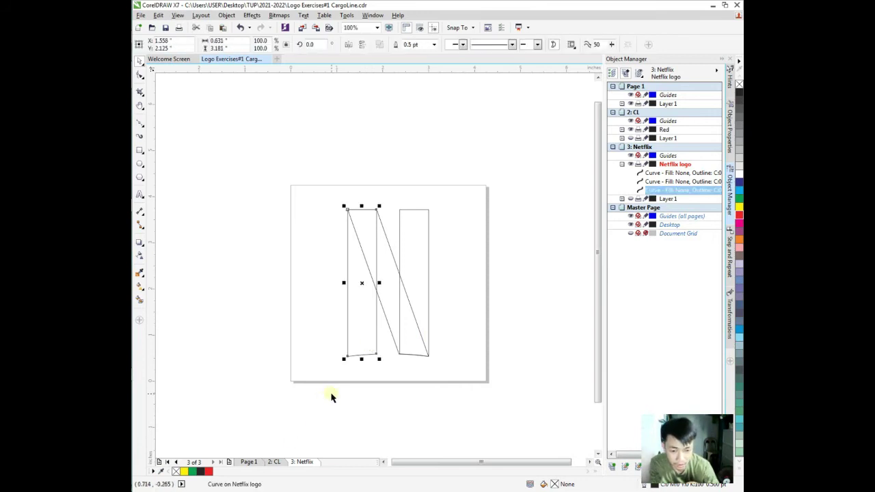
{"action": "left_click", "coordinate": [209, 472]}
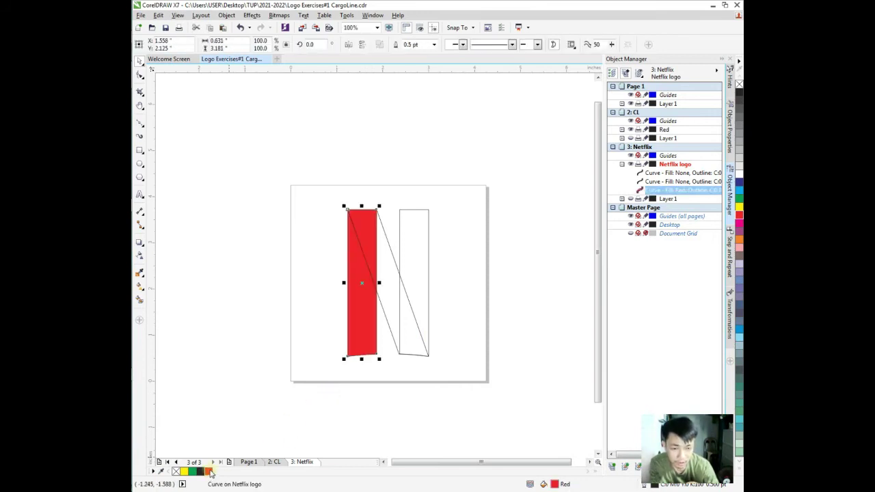
{"action": "key", "text": "ctrl+z"}
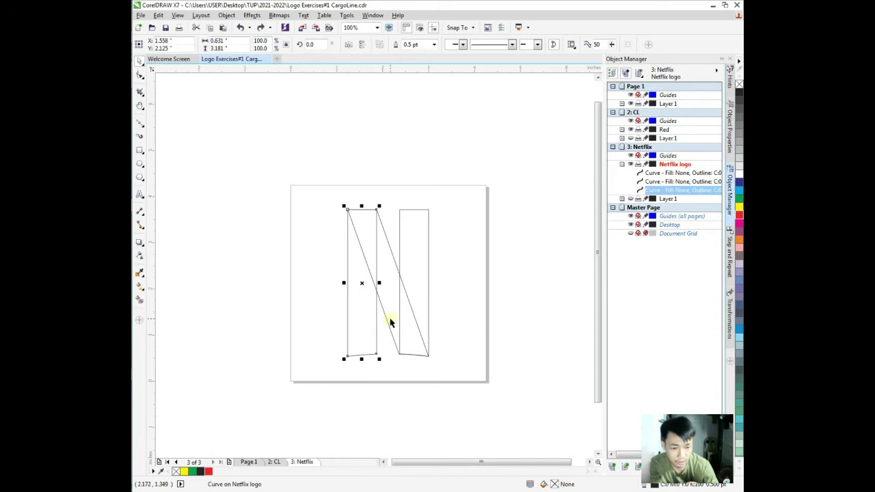
{"action": "left_click", "coordinate": [390, 322]}
{"action": "left_click", "coordinate": [209, 472]}
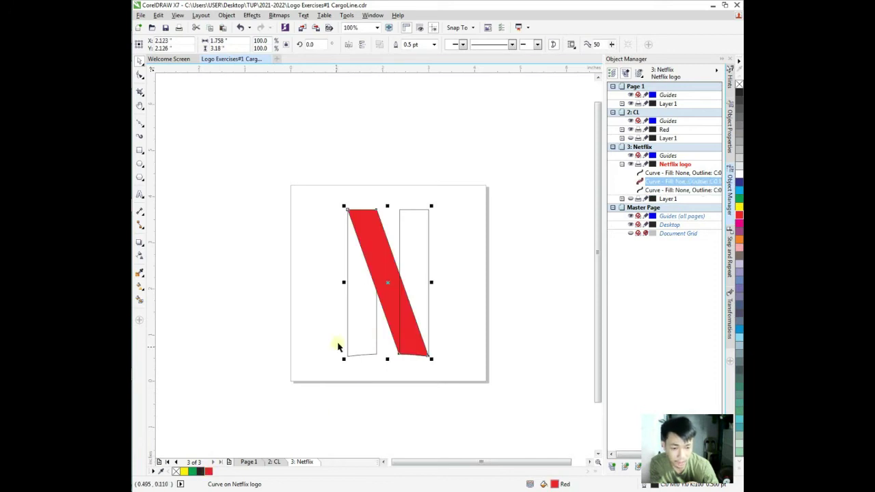
{"action": "left_click", "coordinate": [361, 321]}
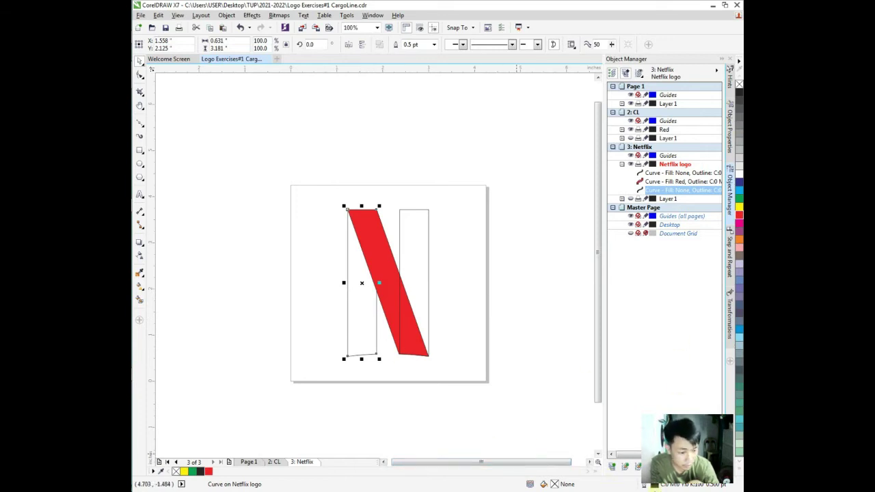
{"action": "left_click", "coordinate": [389, 307]}
{"action": "left_click", "coordinate": [369, 335]}
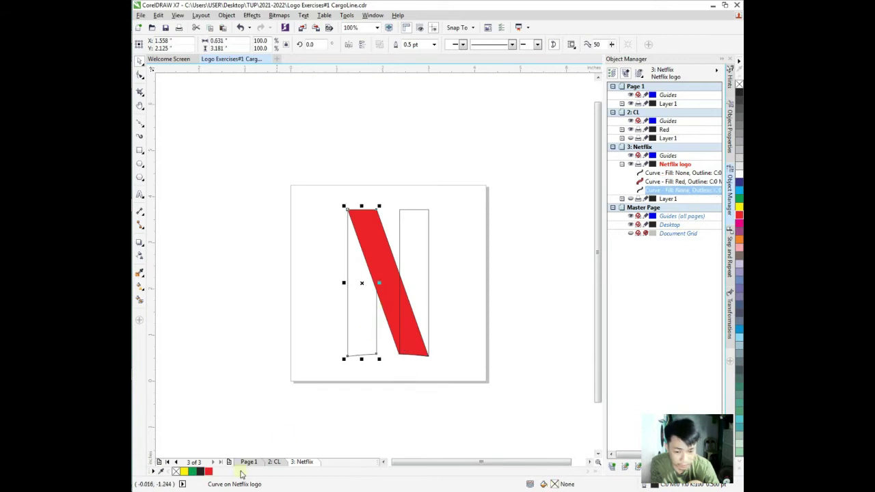
{"action": "left_click", "coordinate": [209, 472]}
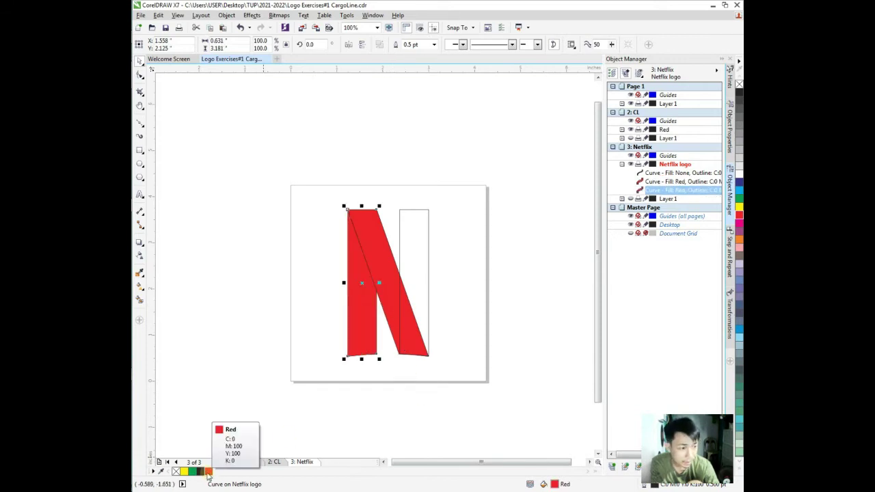
Open the left bar's Edit Fill dialog and reset the cyan value to 0
{"action": "double_click", "coordinate": [556, 485]}
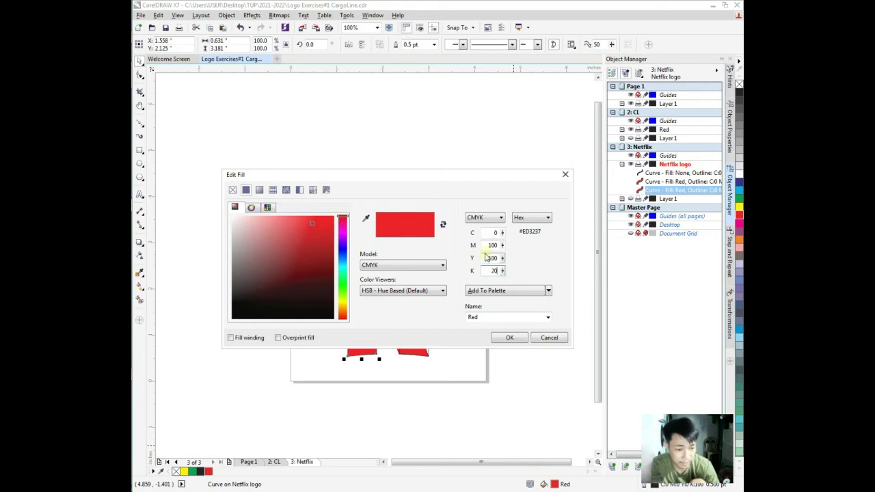
{"action": "left_click", "coordinate": [487, 257]}
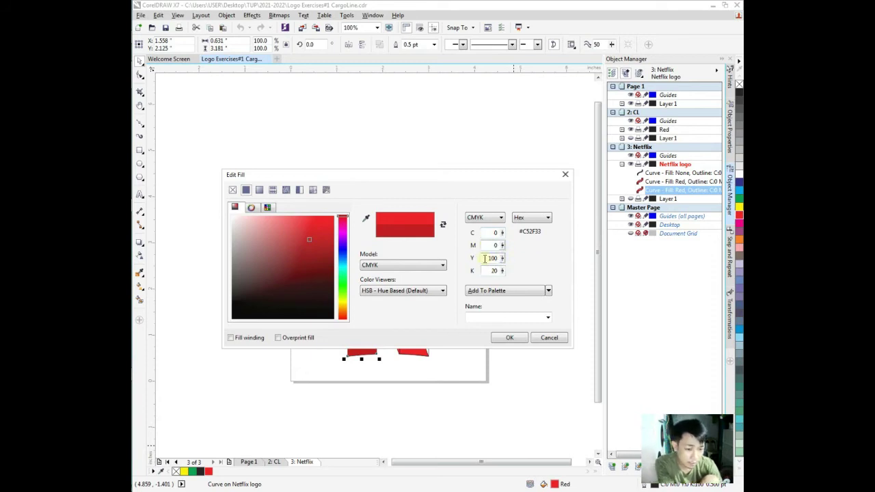
{"action": "left_click", "coordinate": [485, 259]}
{"action": "left_click", "coordinate": [490, 271]}
{"action": "type", "text": "0"}
{"action": "left_click", "coordinate": [490, 233]}
{"action": "left_click", "coordinate": [494, 244]}
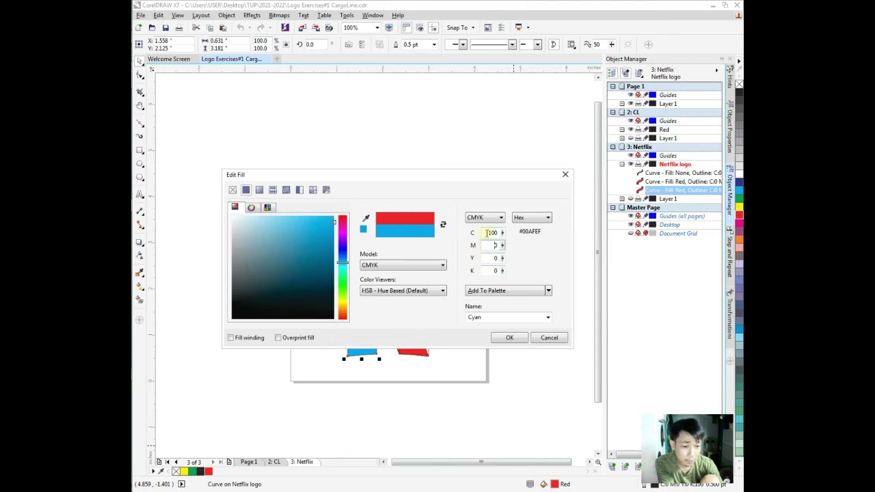
{"action": "type", "text": "0"}
{"action": "left_click", "coordinate": [507, 245]}
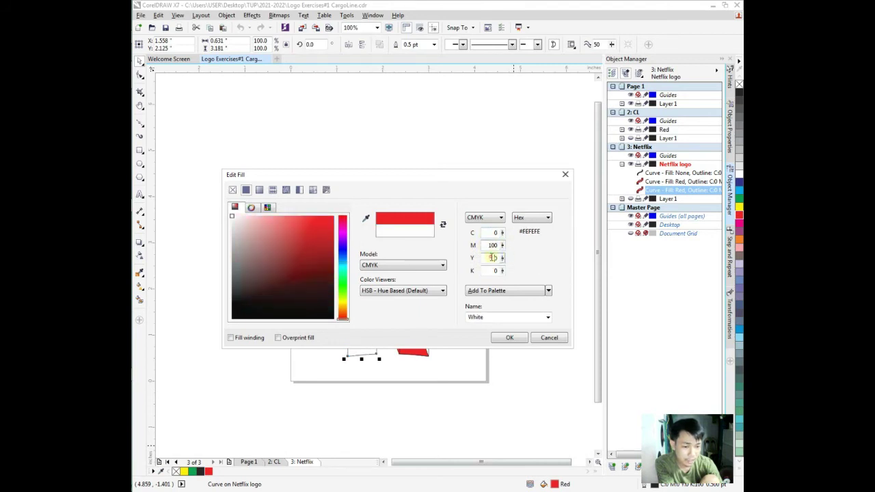
Set magenta 100, yellow 100 and black 20, then confirm the darker red
{"action": "left_click", "coordinate": [492, 258]}
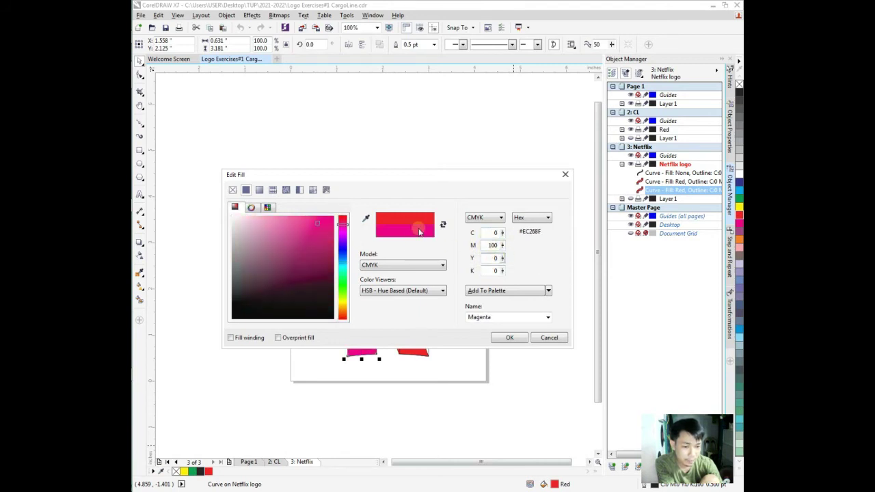
{"action": "type", "text": "100"}
{"action": "left_click", "coordinate": [485, 270]}
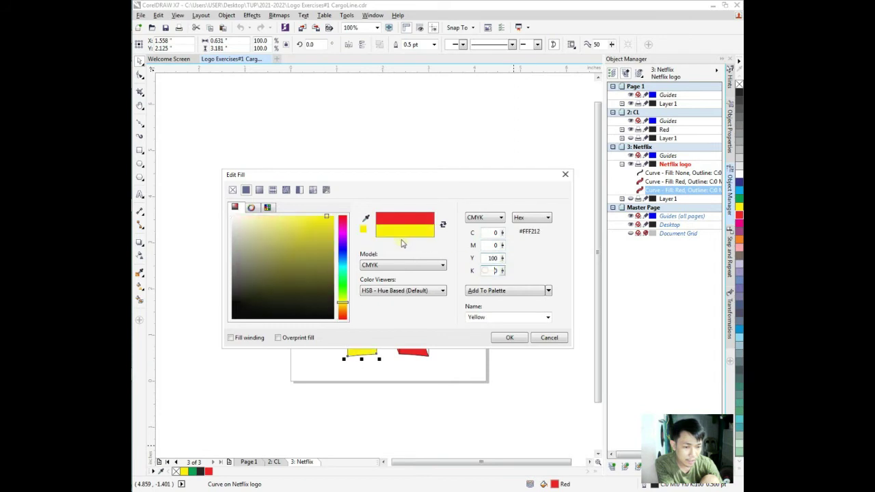
{"action": "type", "text": "100"}
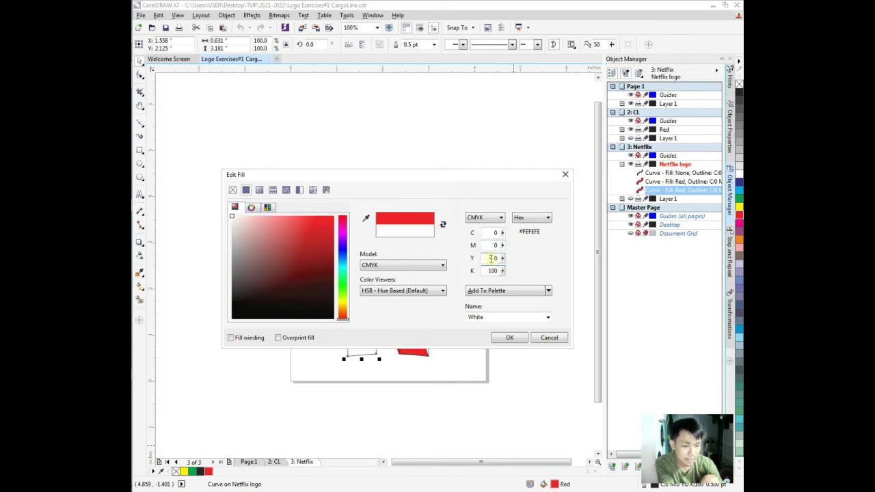
{"action": "left_click", "coordinate": [484, 271]}
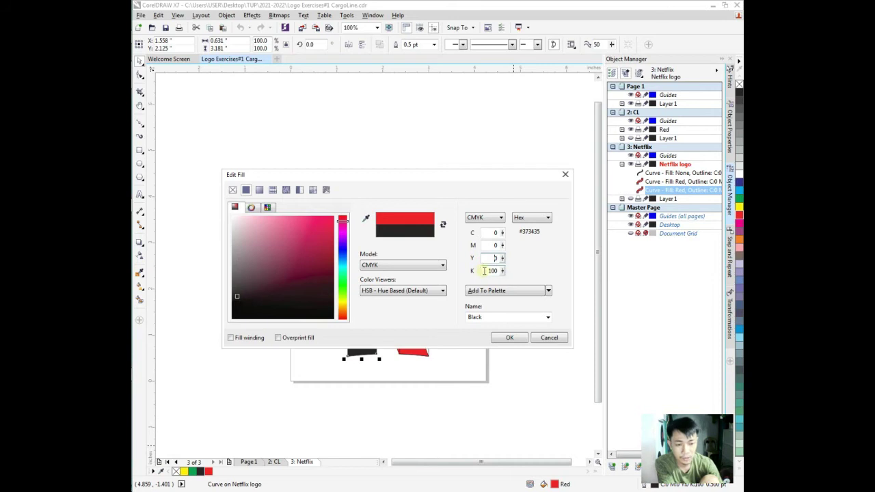
{"action": "type", "text": "0"}
{"action": "left_click", "coordinate": [503, 243]}
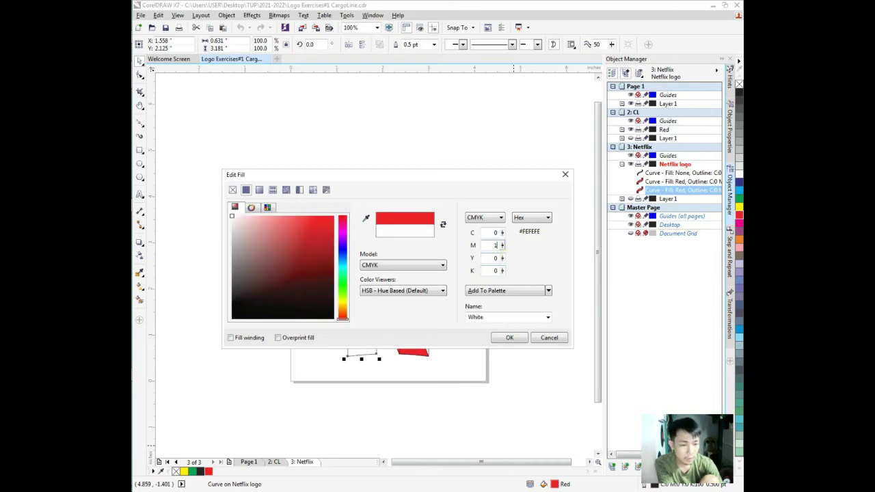
{"action": "left_click", "coordinate": [491, 259]}
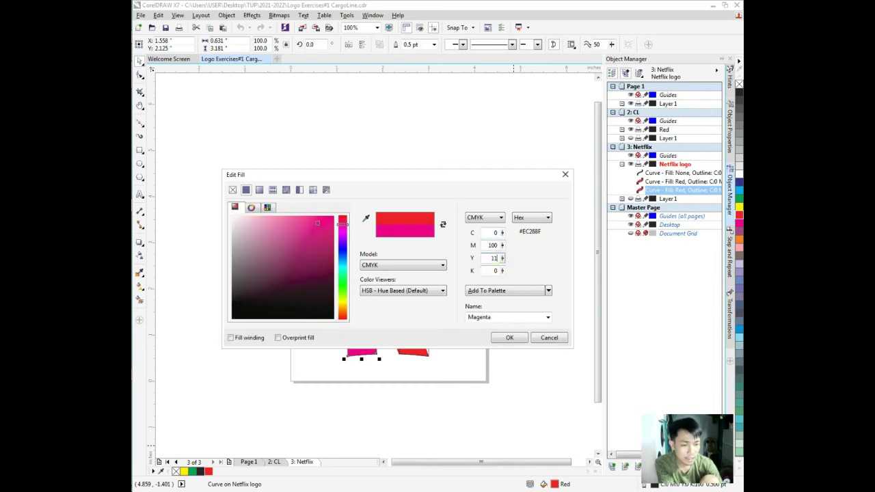
{"action": "left_click", "coordinate": [489, 271]}
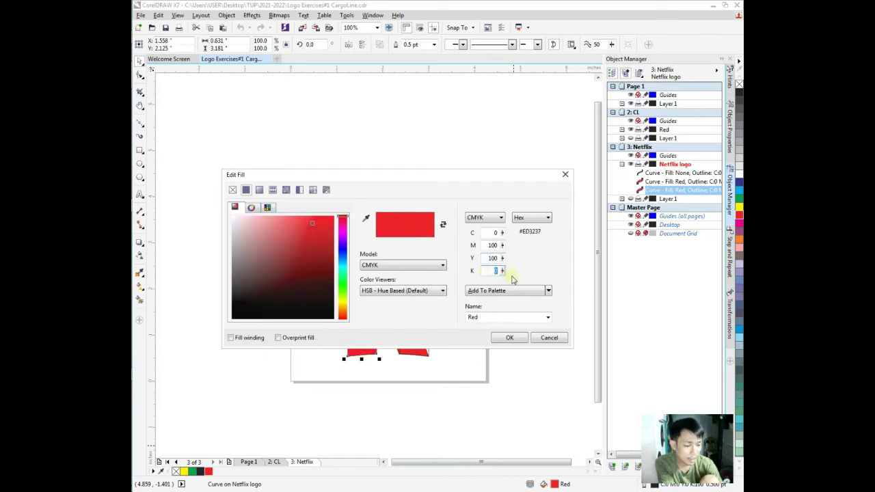
{"action": "type", "text": "15"}
{"action": "left_click", "coordinate": [486, 241]}
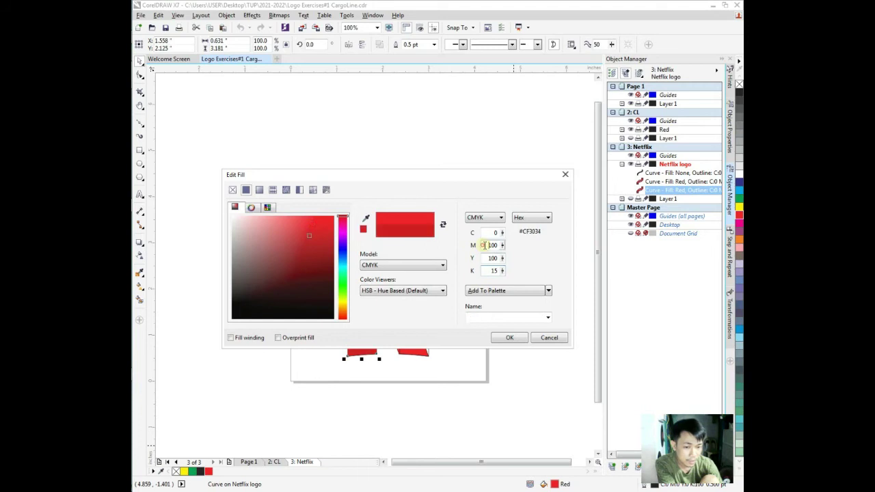
{"action": "left_click", "coordinate": [488, 271]}
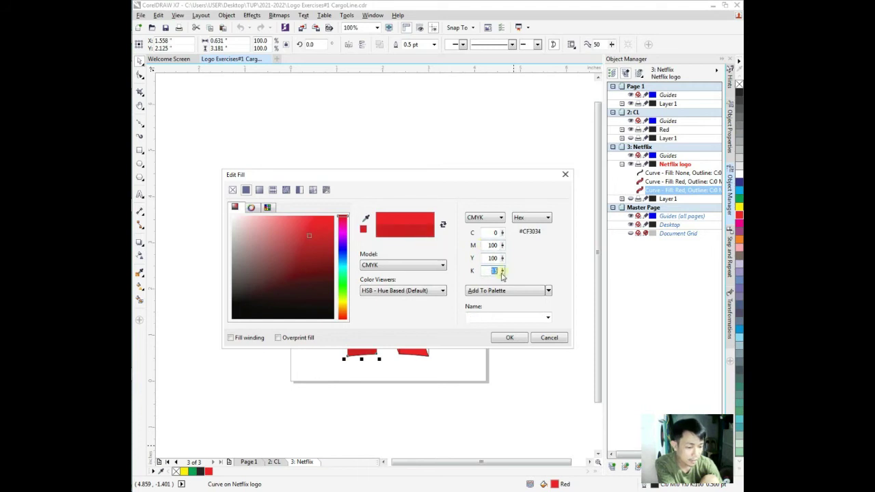
{"action": "type", "text": "20"}
{"action": "left_click", "coordinate": [488, 257]}
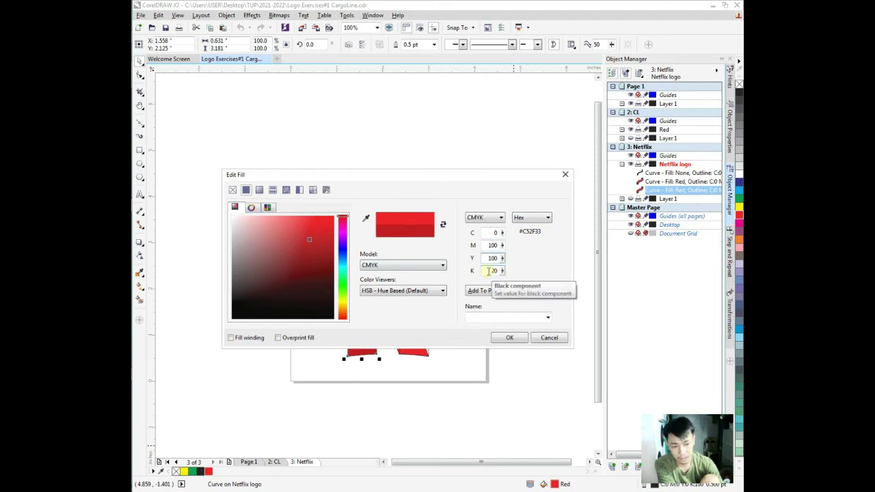
{"action": "left_click", "coordinate": [510, 337]}
{"action": "left_click", "coordinate": [365, 300]}
{"action": "left_click", "coordinate": [483, 318]}
{"action": "left_click", "coordinate": [361, 313]}
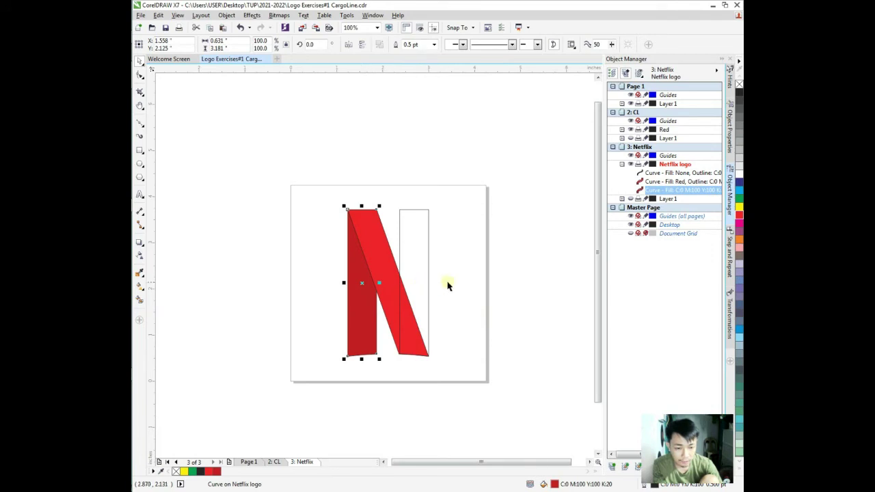
{"action": "left_click", "coordinate": [448, 286]}
{"action": "left_click", "coordinate": [375, 293]}
{"action": "left_click", "coordinate": [443, 305]}
{"action": "left_click", "coordinate": [373, 324]}
{"action": "left_click", "coordinate": [362, 316]}
{"action": "left_click", "coordinate": [421, 284]}
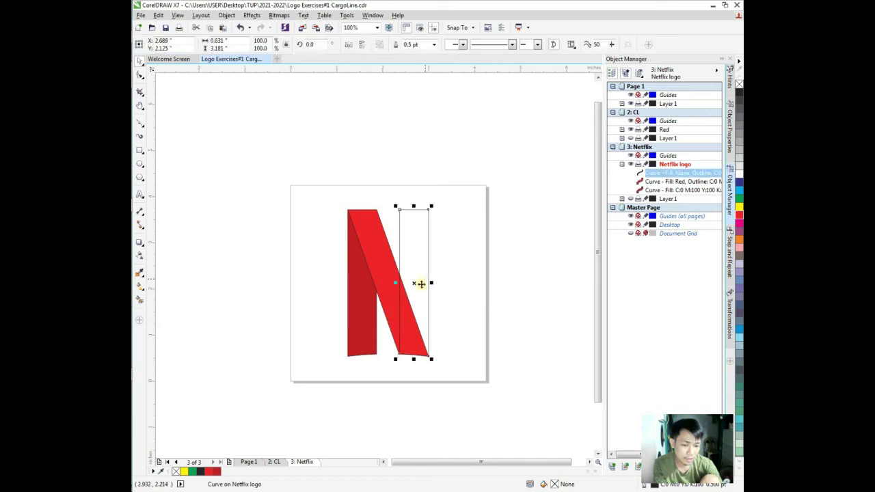
{"action": "left_click", "coordinate": [218, 473]}
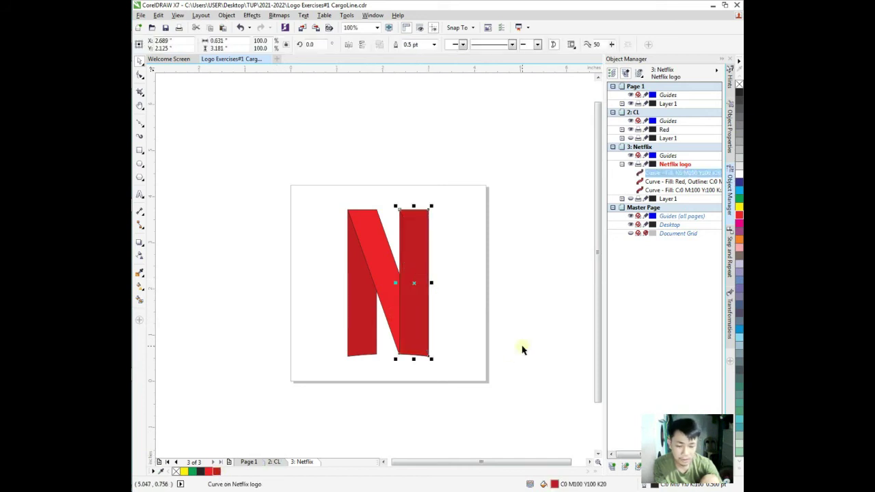
{"action": "key", "text": "ctrl+z"}
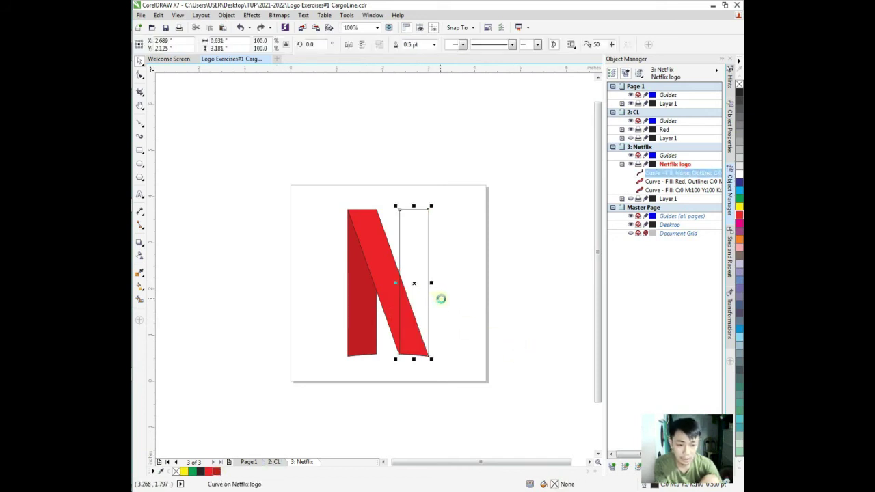
{"action": "key", "text": "ctrl+shift+z"}
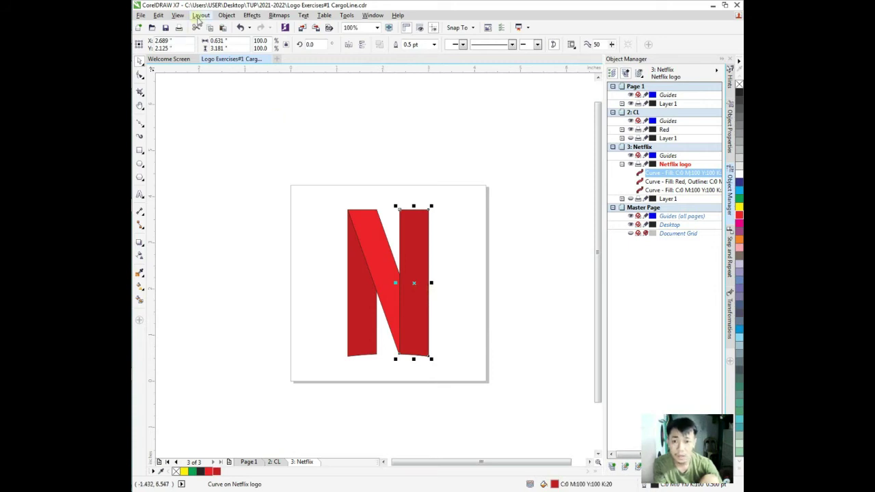
{"action": "left_click", "coordinate": [157, 16]}
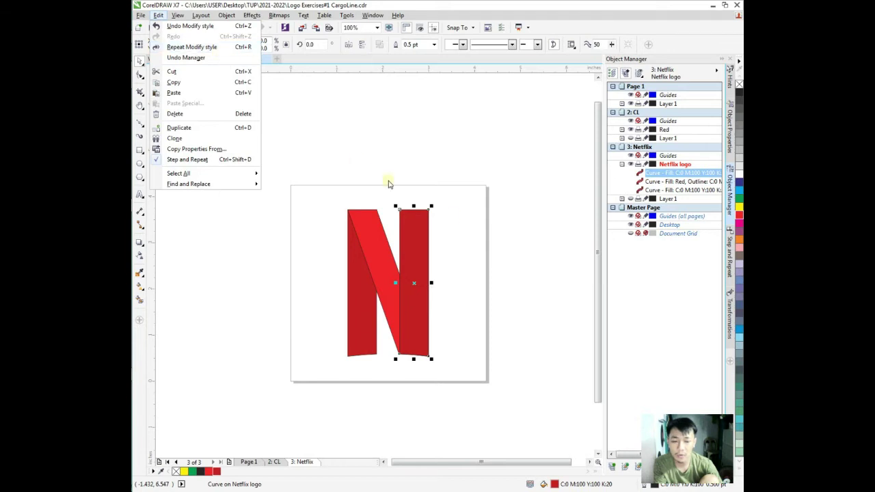
{"action": "left_click", "coordinate": [358, 322]}
{"action": "left_click", "coordinate": [358, 324]}
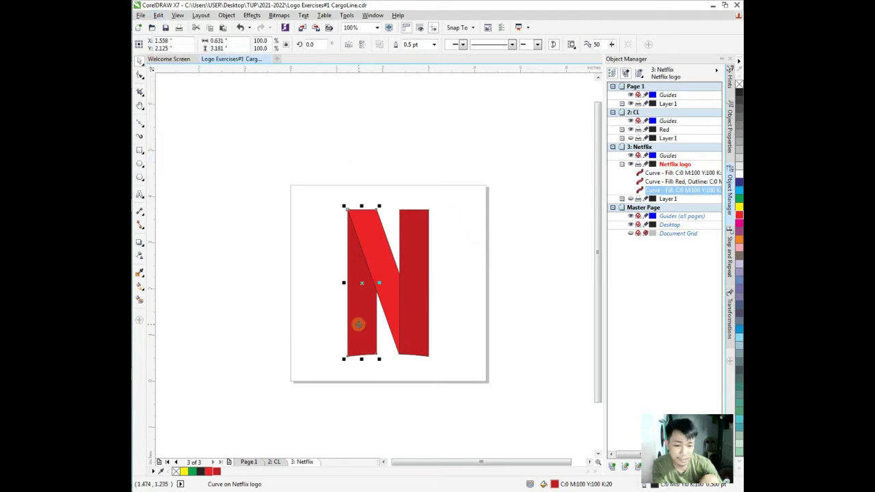
{"action": "left_click", "coordinate": [496, 320]}
{"action": "left_click", "coordinate": [420, 296]}
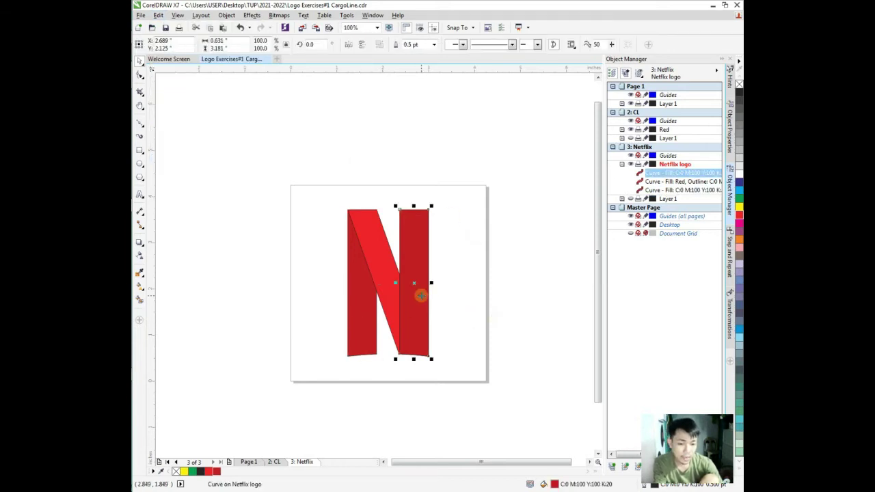
{"action": "left_click", "coordinate": [378, 258]}
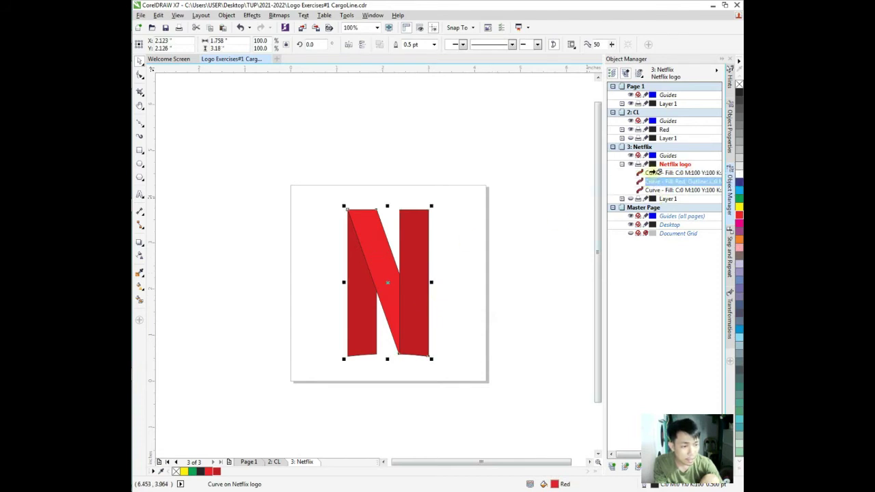
{"action": "key", "text": "ctrl+g"}
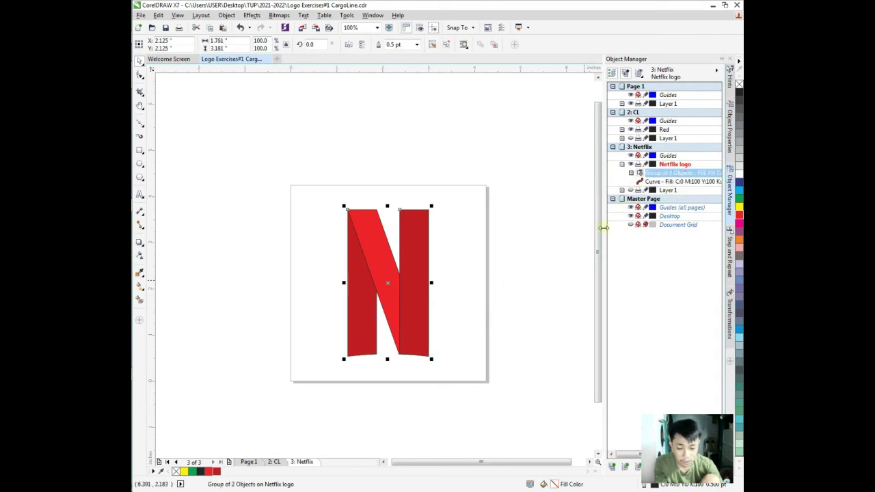
{"action": "key", "text": "ctrl+u"}
{"action": "left_click", "coordinate": [563, 257]}
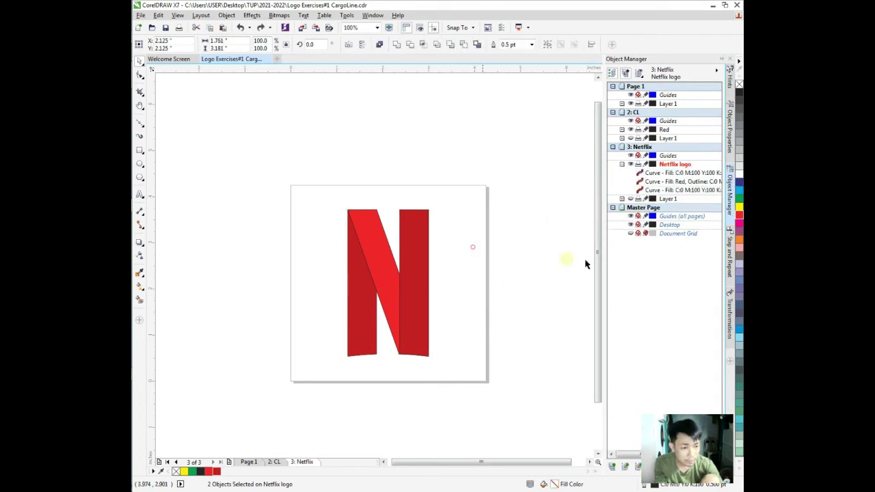
{"action": "left_click", "coordinate": [694, 183]}
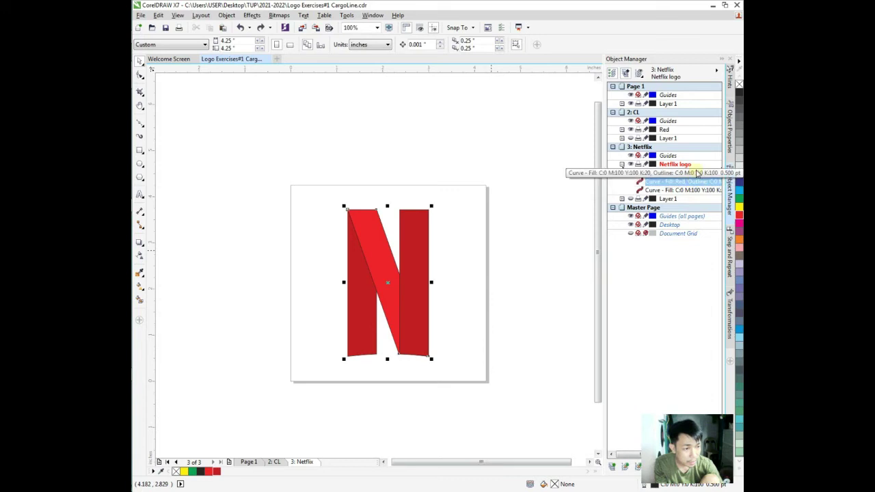
Bring the red diagonal forward with Ctrl+PgUp and set all three N pieces' outline width to None
{"action": "key", "text": "ctrl+Page_Up"}
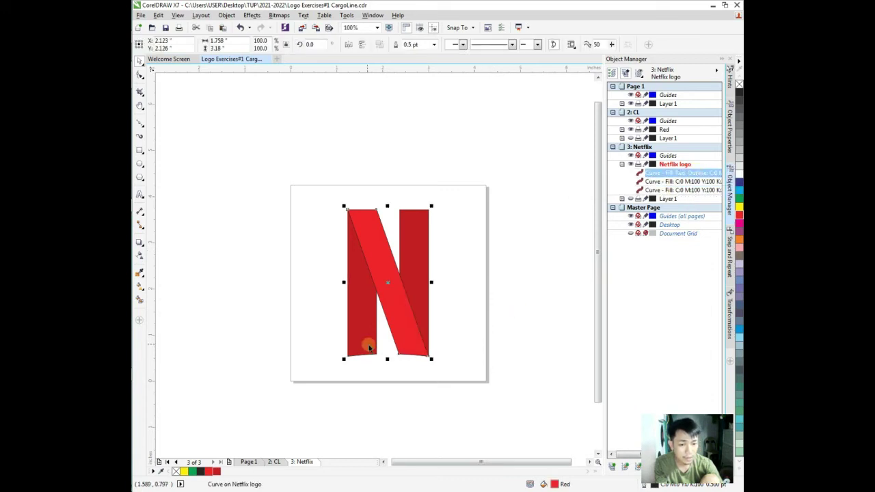
{"action": "left_click", "coordinate": [551, 267]}
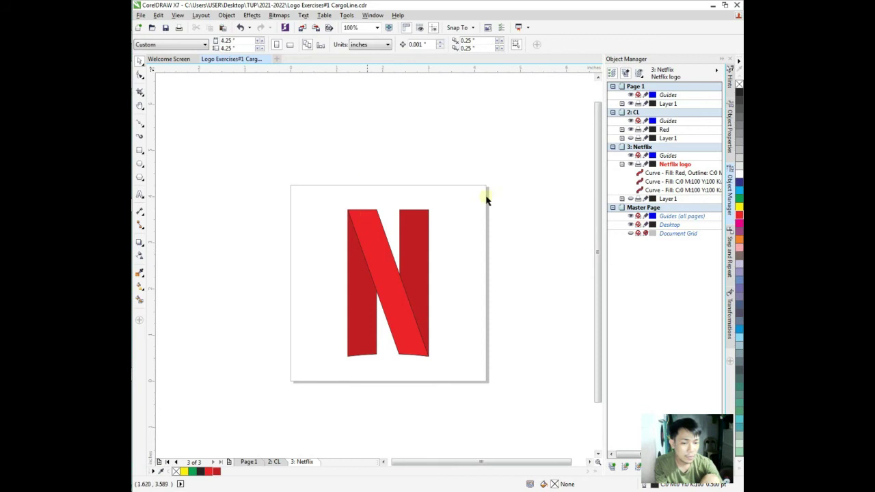
{"action": "left_click_drag", "start_coordinate": [535, 386], "coordinate": [321, 193]}
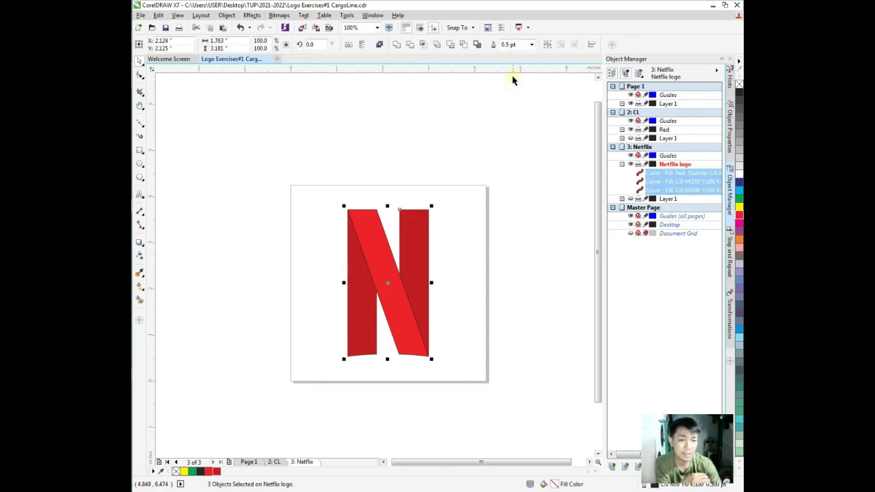
{"action": "left_click", "coordinate": [531, 45]}
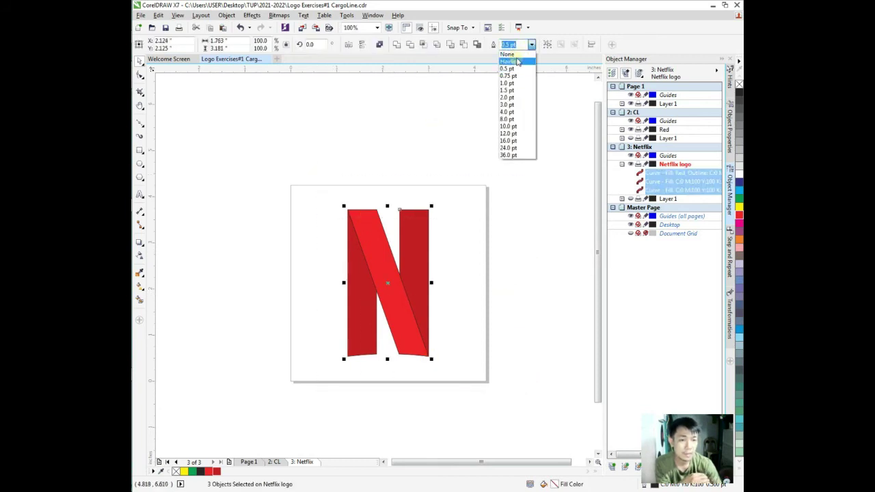
{"action": "left_click", "coordinate": [509, 54]}
{"action": "left_click", "coordinate": [464, 304]}
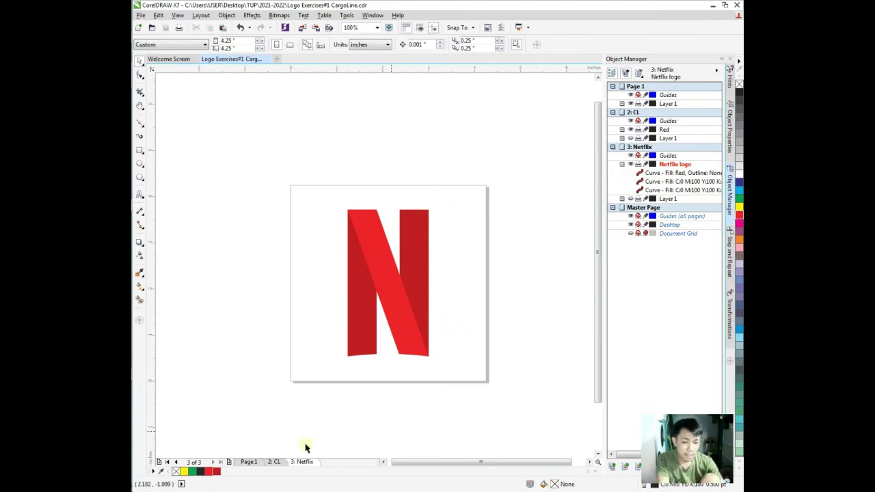
{"action": "left_click", "coordinate": [249, 461]}
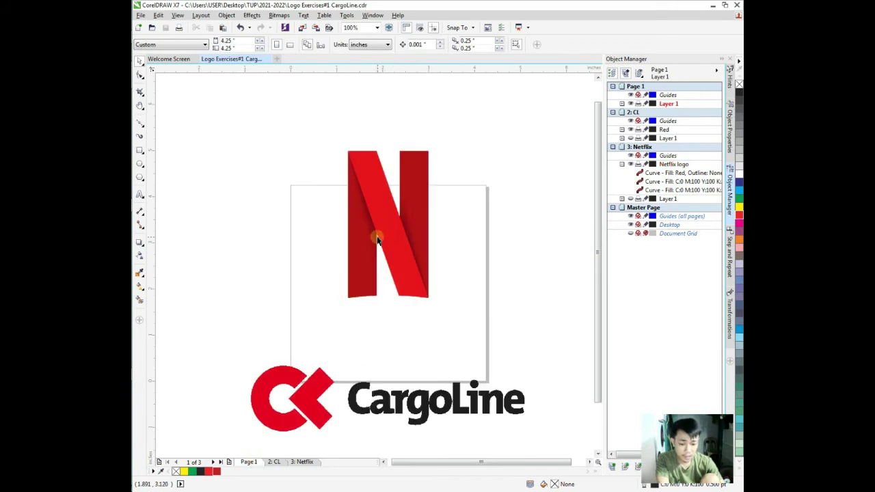
{"action": "key", "text": "z"}
{"action": "left_click", "coordinate": [368, 203]}
{"action": "left_click", "coordinate": [364, 202]}
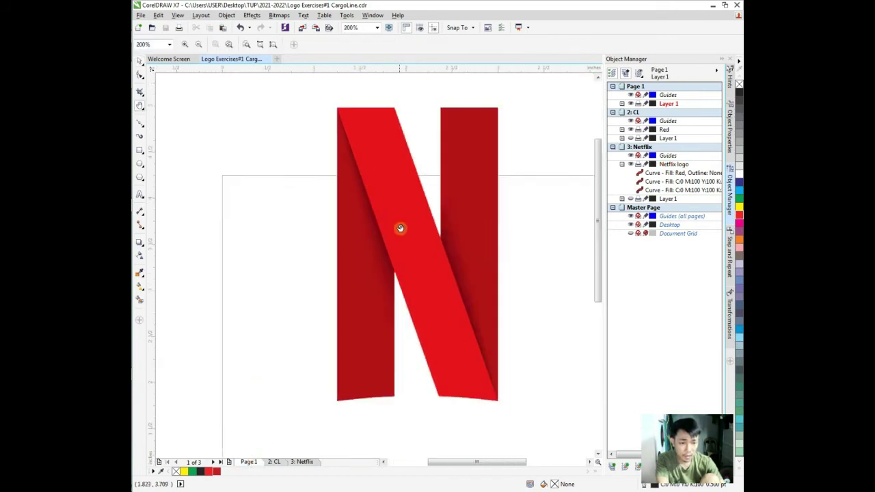
{"action": "right_click", "coordinate": [377, 217]}
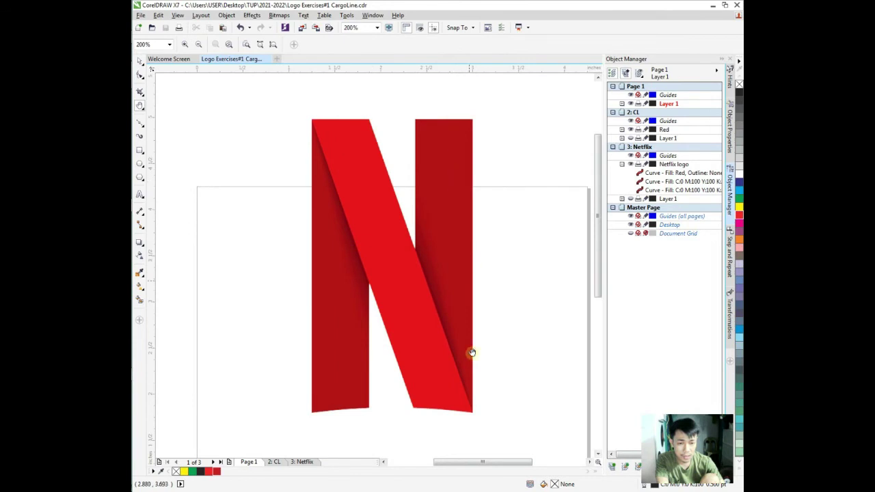
{"action": "left_click", "coordinate": [350, 245]}
{"action": "right_click", "coordinate": [350, 246]}
{"action": "left_click", "coordinate": [303, 462]}
{"action": "left_click_drag", "start_coordinate": [360, 369], "coordinate": [371, 230]}
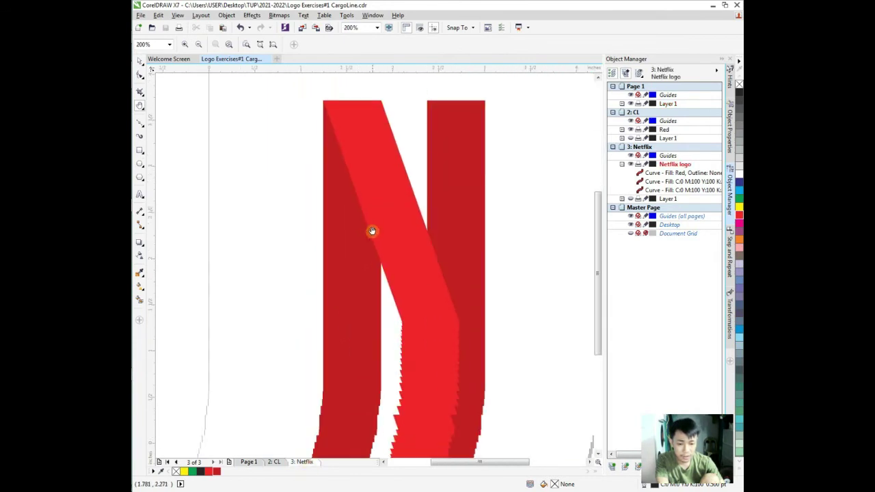
{"action": "key", "text": "space"}
{"action": "left_click", "coordinate": [357, 337]}
Try black values of 30 and then 40 on the left bar's red fill and confirm
{"action": "double_click", "coordinate": [554, 484]}
{"action": "double_click", "coordinate": [487, 271]}
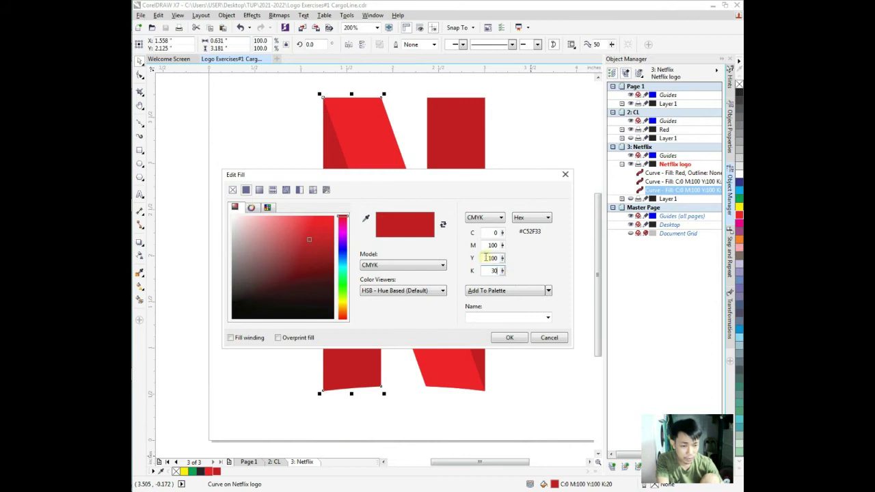
{"action": "left_click", "coordinate": [485, 258]}
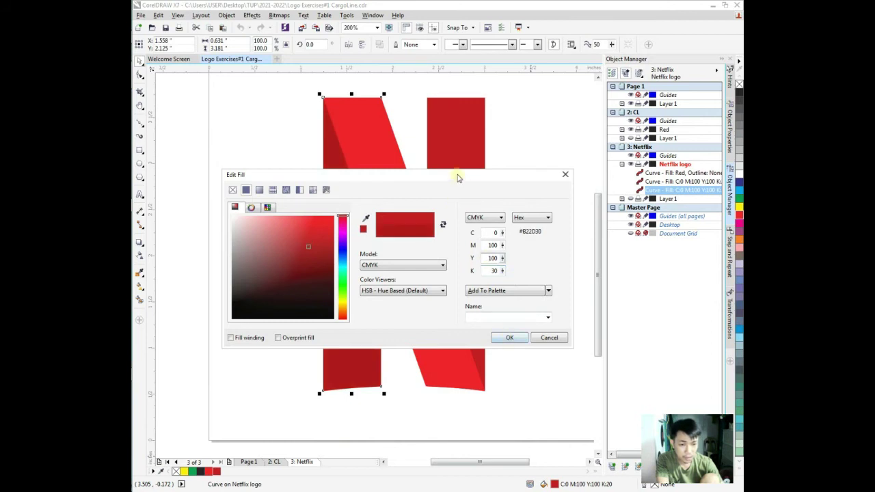
{"action": "left_click_drag", "start_coordinate": [458, 178], "coordinate": [423, 261]}
{"action": "double_click", "coordinate": [451, 352]}
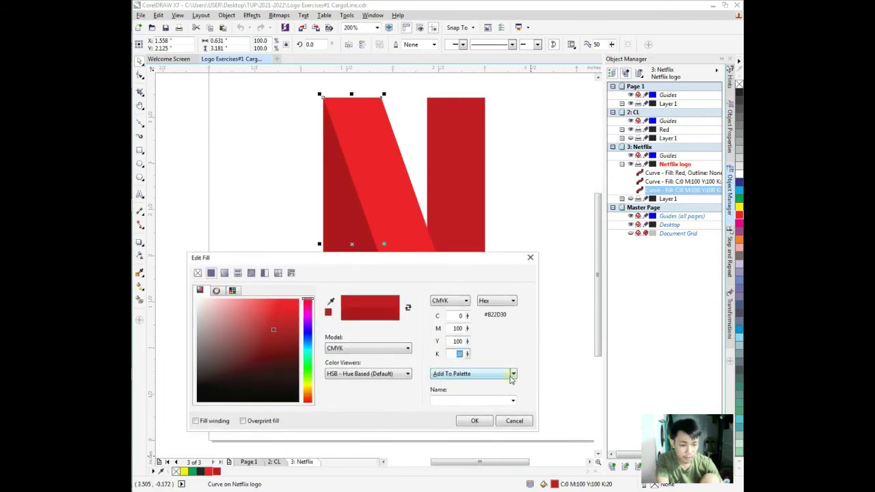
{"action": "type", "text": "40"}
{"action": "left_click", "coordinate": [452, 342]}
{"action": "left_click", "coordinate": [477, 421]}
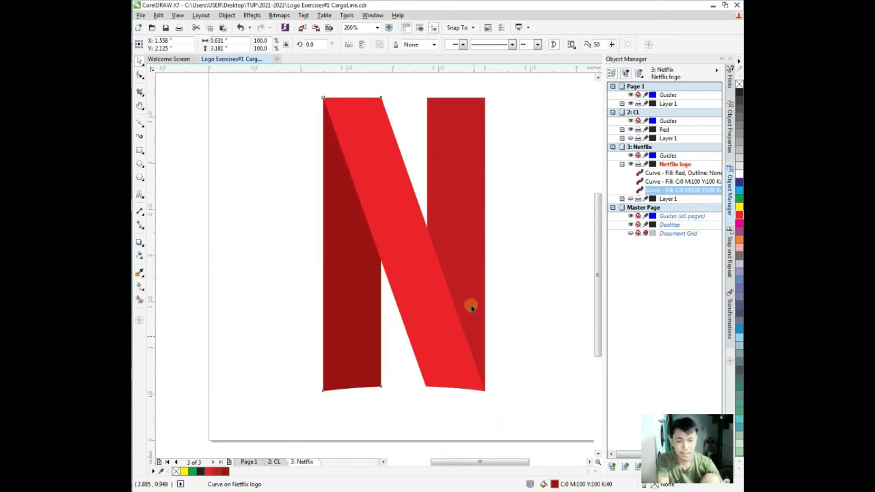
Give the right bar a darker red fill and inspect the N up close
{"action": "left_click", "coordinate": [451, 206]}
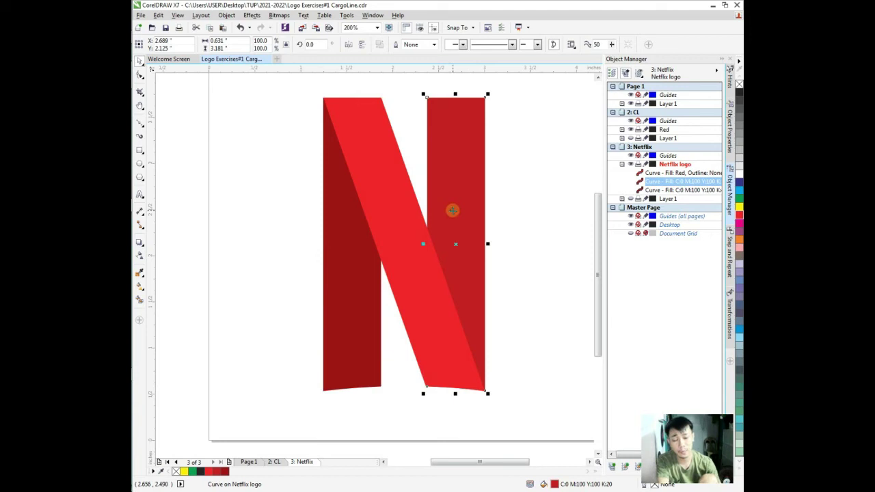
{"action": "left_click", "coordinate": [551, 259]}
{"action": "key", "text": "h"}
{"action": "scroll", "coordinate": [380, 211], "scroll_direction": "up", "scroll_amount": 2}
{"action": "scroll", "coordinate": [376, 212], "scroll_direction": "down", "scroll_amount": 2}
{"action": "scroll", "coordinate": [353, 177], "scroll_direction": "down", "scroll_amount": 2}
{"action": "left_click_drag", "start_coordinate": [412, 249], "coordinate": [386, 290]}
{"action": "scroll", "coordinate": [356, 255], "scroll_direction": "up", "scroll_amount": 2}
{"action": "scroll", "coordinate": [412, 315], "scroll_direction": "down", "scroll_amount": 2}
{"action": "scroll", "coordinate": [390, 301], "scroll_direction": "up", "scroll_amount": 2}
Set the left bar's fill to C0 M100 Y100 K30 after briefly trying K35
{"action": "key", "text": "space"}
{"action": "left_click", "coordinate": [326, 344]}
{"action": "double_click", "coordinate": [556, 486]}
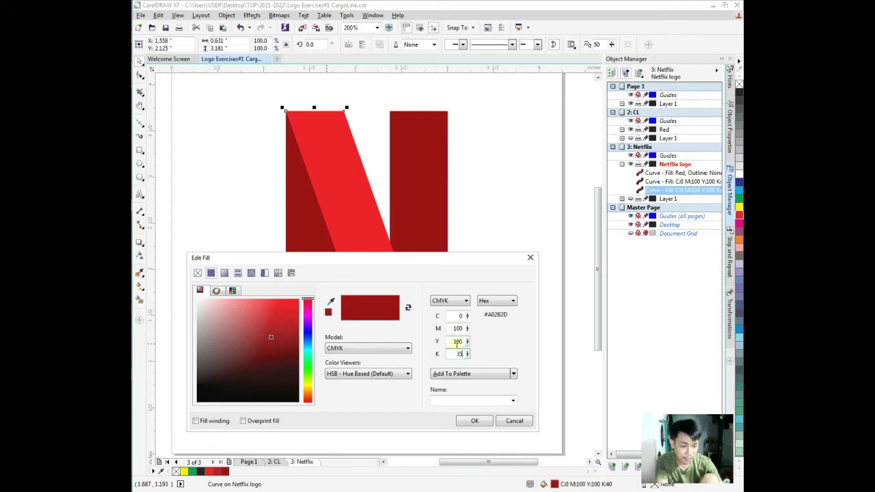
{"action": "type", "text": "35"}
{"action": "key", "text": "Tab"}
{"action": "left_click", "coordinate": [467, 422]}
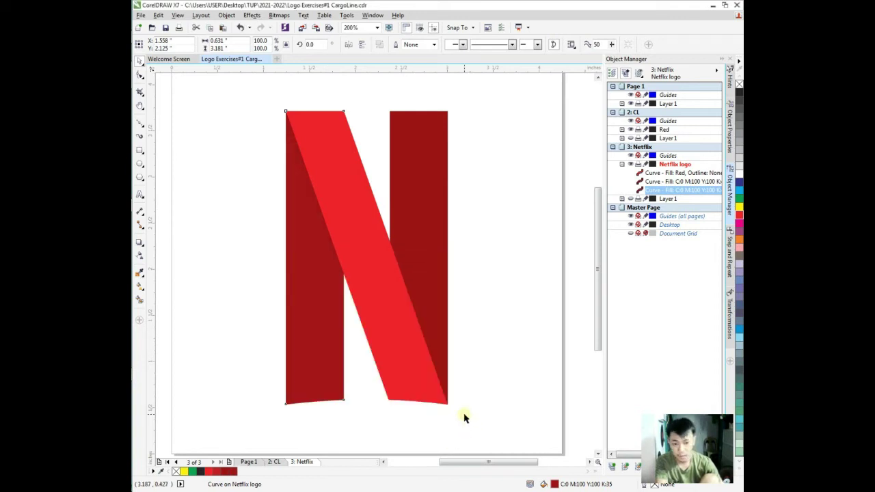
{"action": "double_click", "coordinate": [556, 486]}
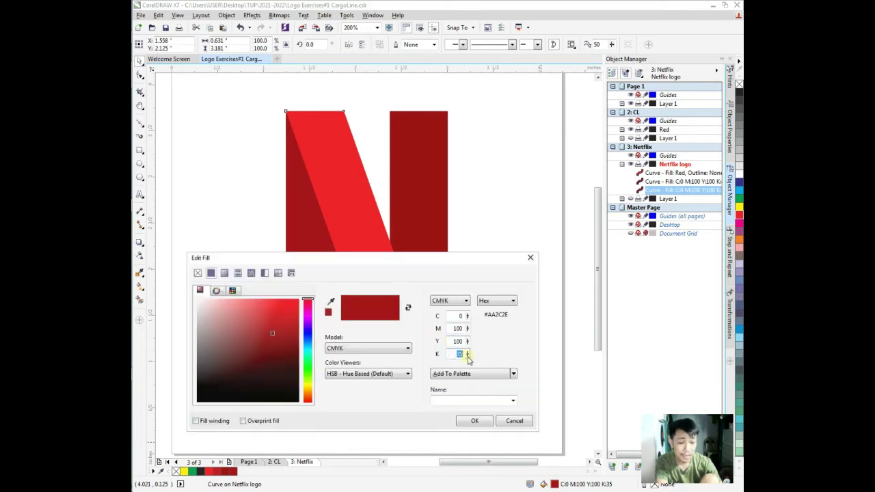
{"action": "type", "text": "3"}
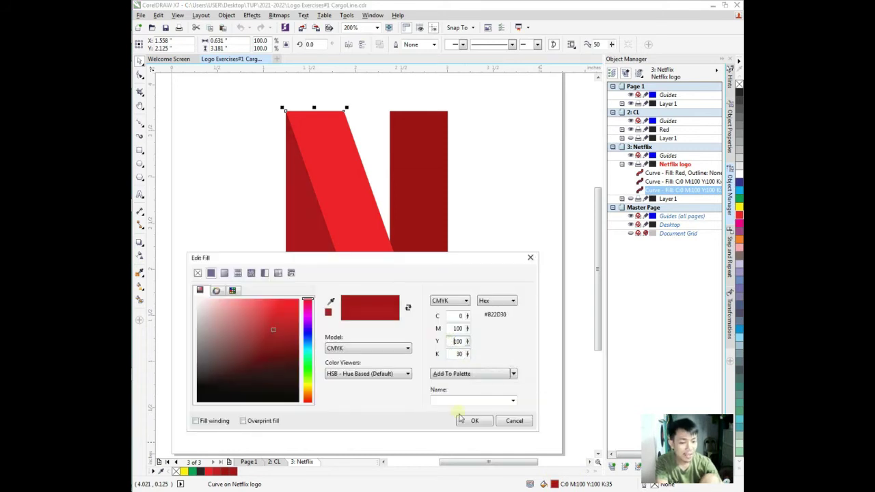
{"action": "left_click", "coordinate": [471, 422]}
{"action": "left_click", "coordinate": [422, 277]}
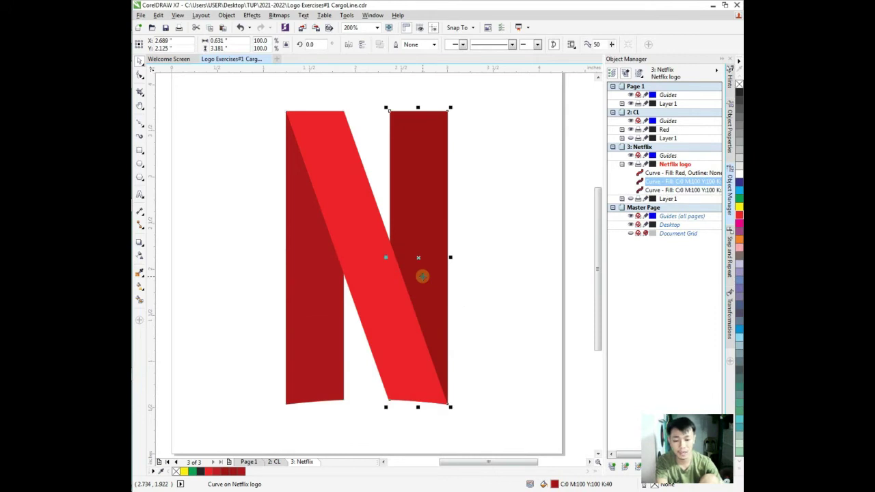
{"action": "key", "text": "h"}
{"action": "scroll", "coordinate": [437, 289], "scroll_direction": "down", "scroll_amount": 1}
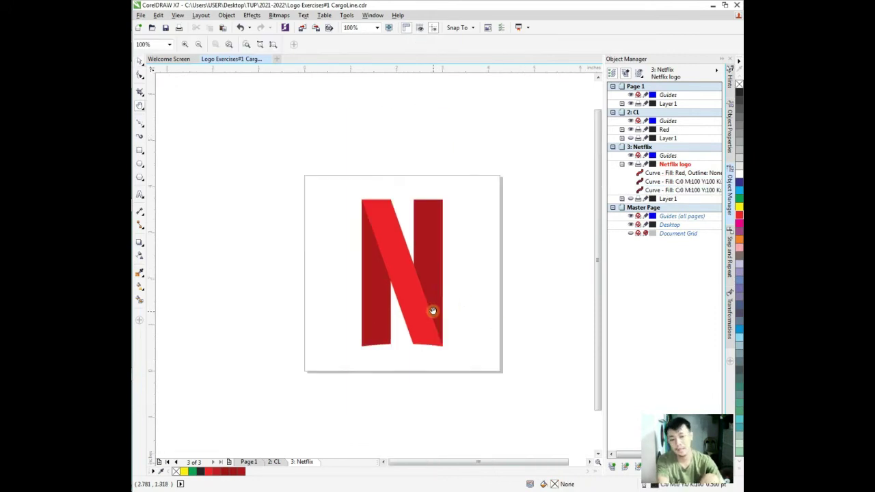
{"action": "scroll", "coordinate": [433, 308], "scroll_direction": "down", "scroll_amount": 2}
{"action": "scroll", "coordinate": [437, 301], "scroll_direction": "up", "scroll_amount": 2}
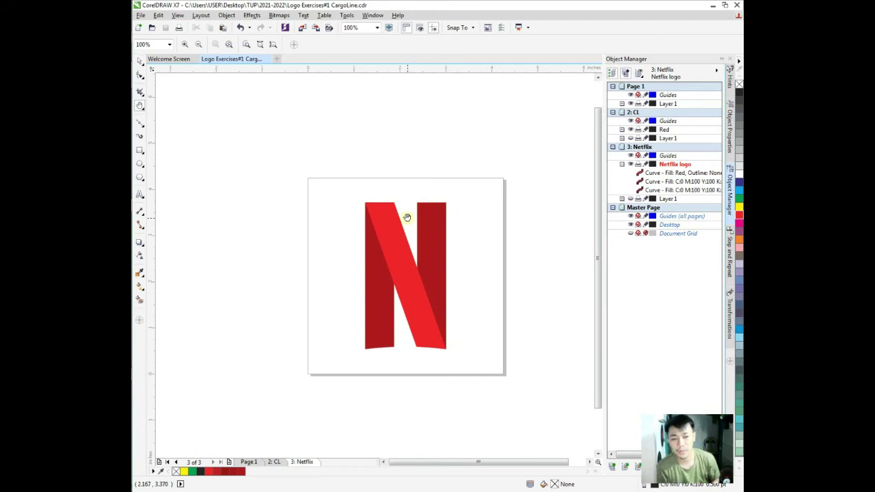
{"action": "left_click", "coordinate": [140, 61]}
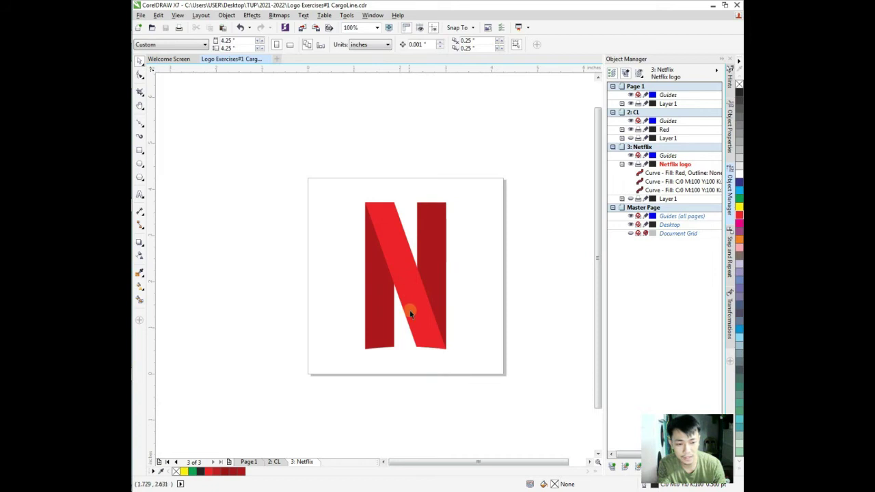
{"action": "left_click", "coordinate": [416, 318]}
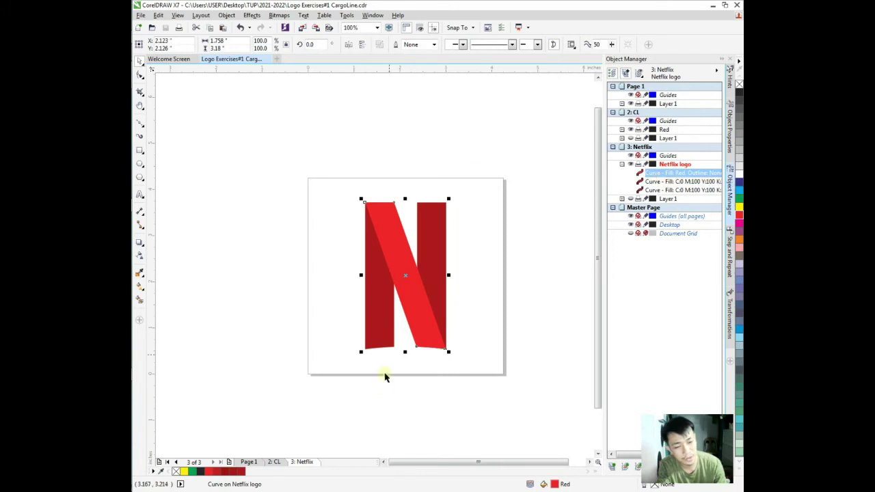
{"action": "left_click", "coordinate": [247, 462]}
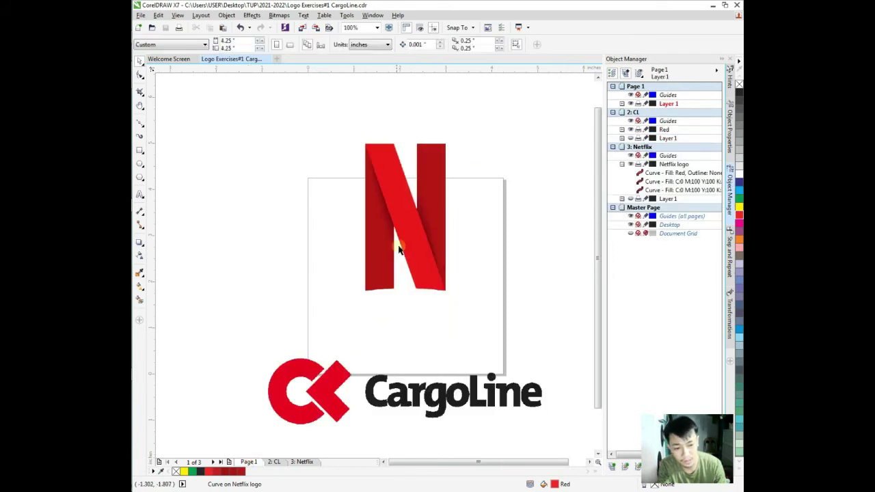
{"action": "left_click", "coordinate": [355, 159]}
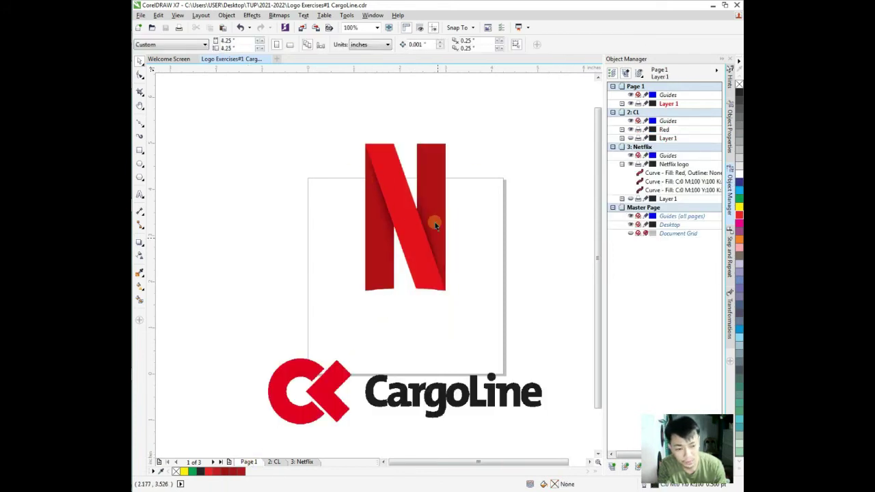
{"action": "left_click", "coordinate": [302, 462]}
{"action": "left_click", "coordinate": [410, 289]}
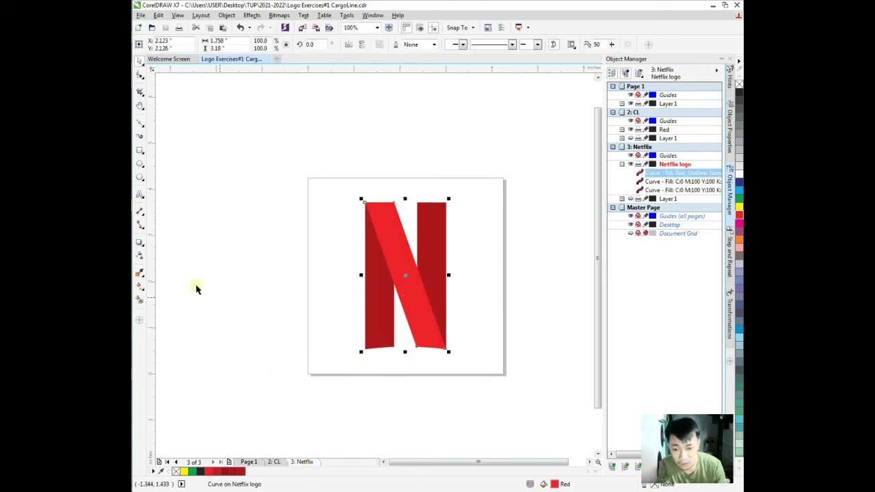
Add a drop shadow to the N using the Small Glow preset
{"action": "left_click", "coordinate": [139, 243]}
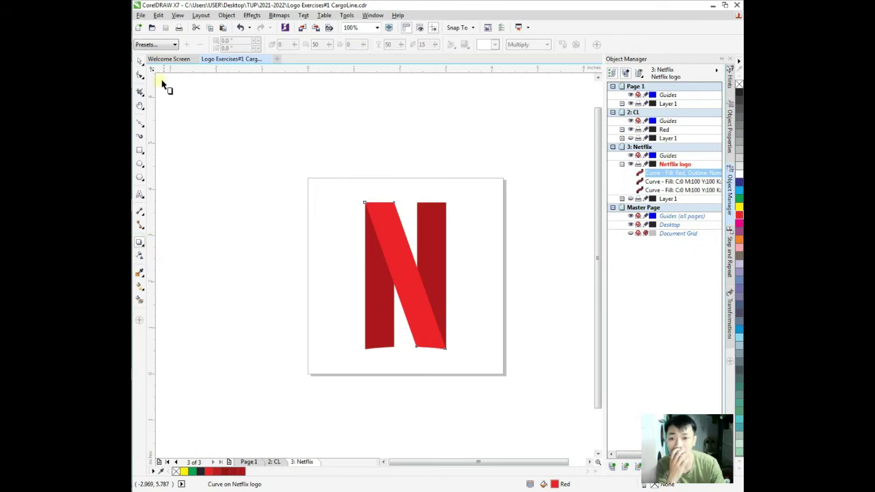
{"action": "left_click", "coordinate": [160, 45]}
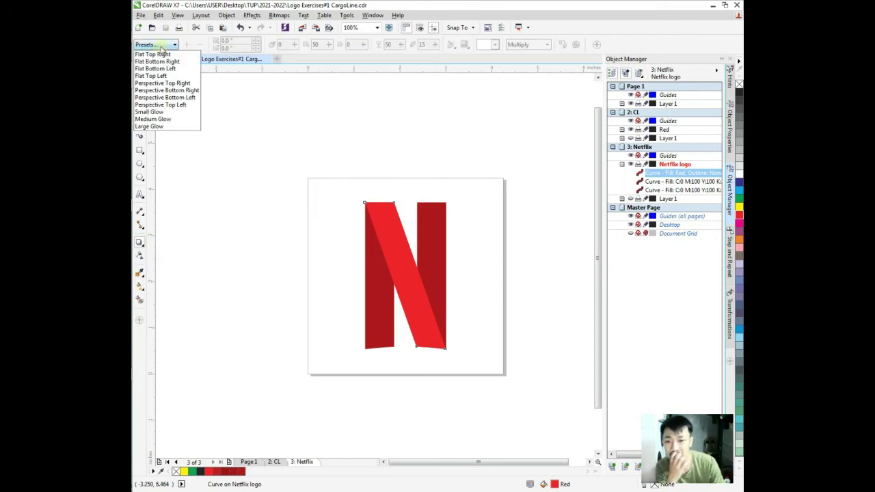
{"action": "left_click", "coordinate": [172, 114]}
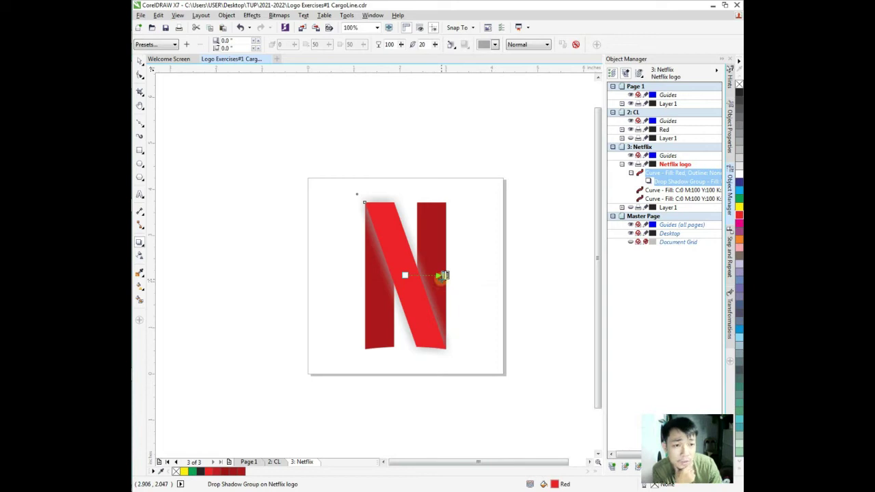
Change the drop shadow colour to black, leaving the blending mode unchanged
{"action": "left_click", "coordinate": [521, 45]}
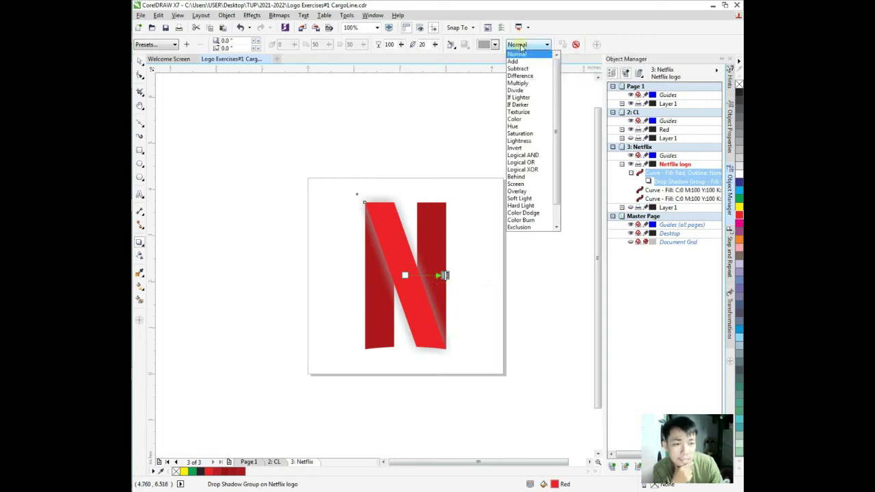
{"action": "left_click", "coordinate": [516, 50]}
{"action": "left_click", "coordinate": [496, 45]}
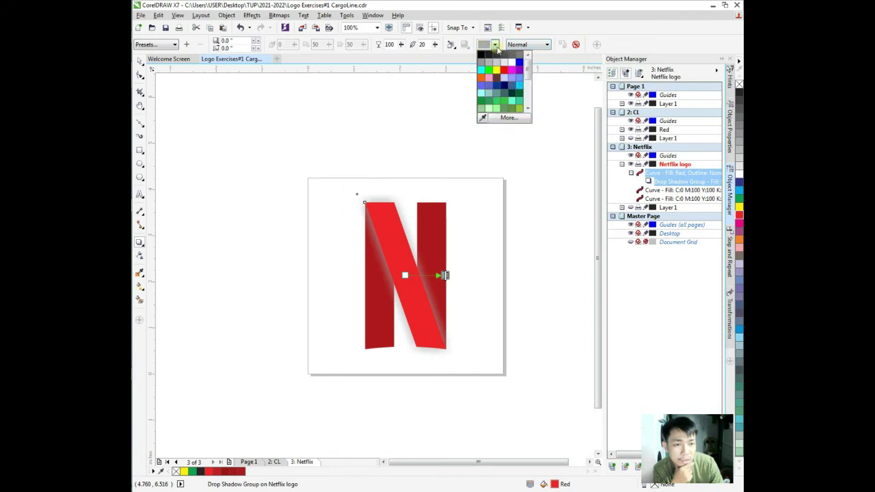
{"action": "left_click", "coordinate": [482, 56]}
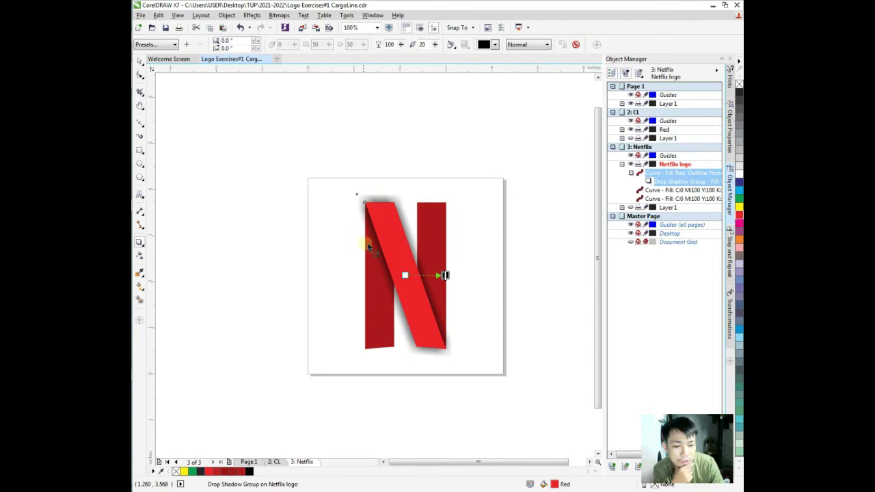
Try Multiply, Difference, Subtract, Divide, If Darker and Hard Light shadow blending, then revert to Normal
{"action": "left_click", "coordinate": [525, 46]}
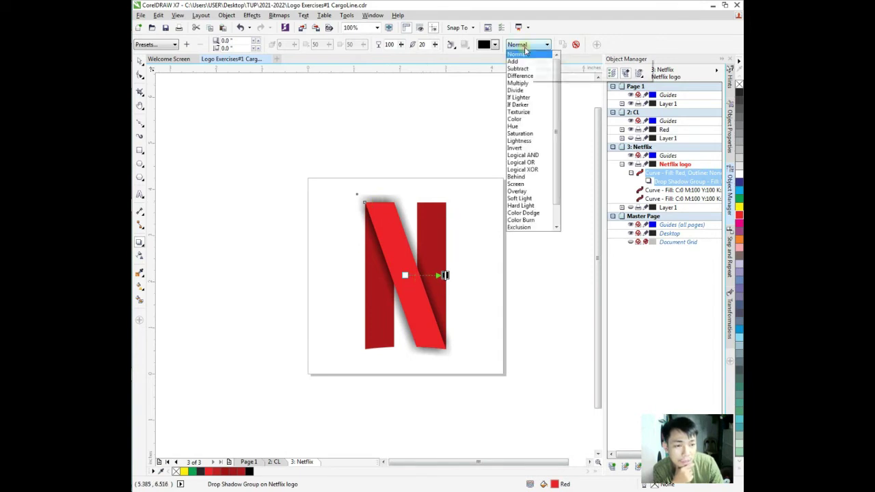
{"action": "left_click", "coordinate": [524, 84]}
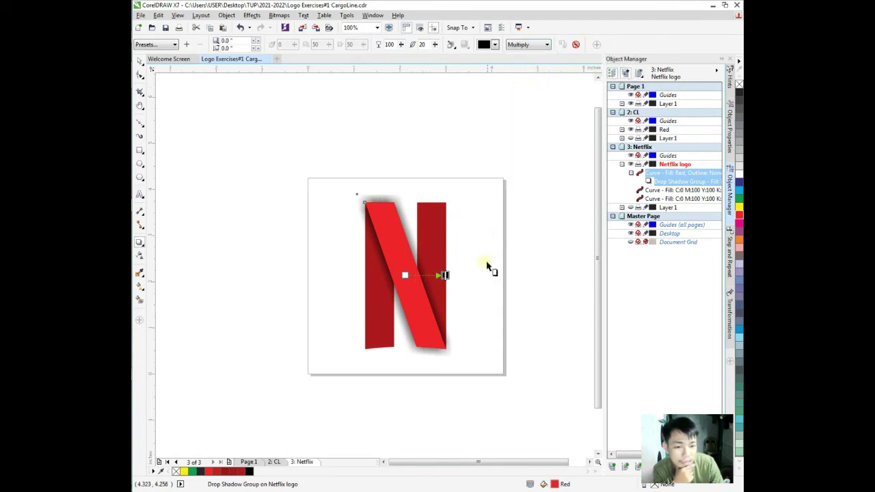
{"action": "left_click", "coordinate": [533, 45]}
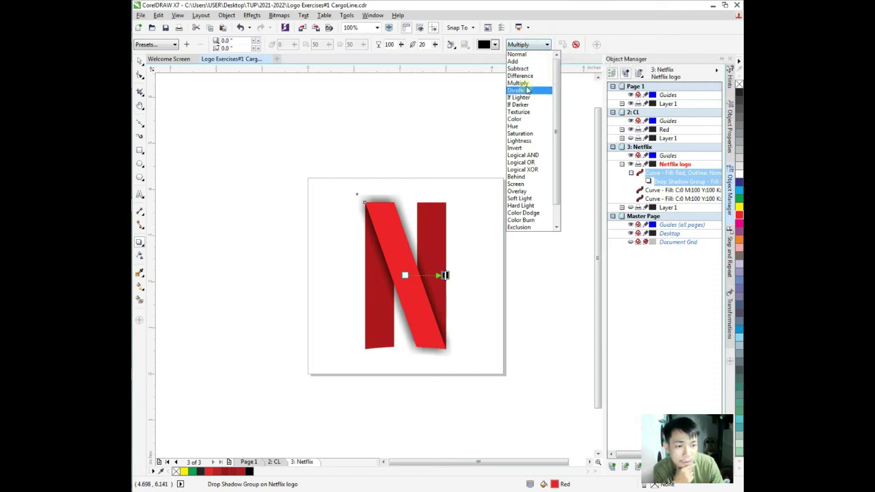
{"action": "left_click", "coordinate": [529, 76]}
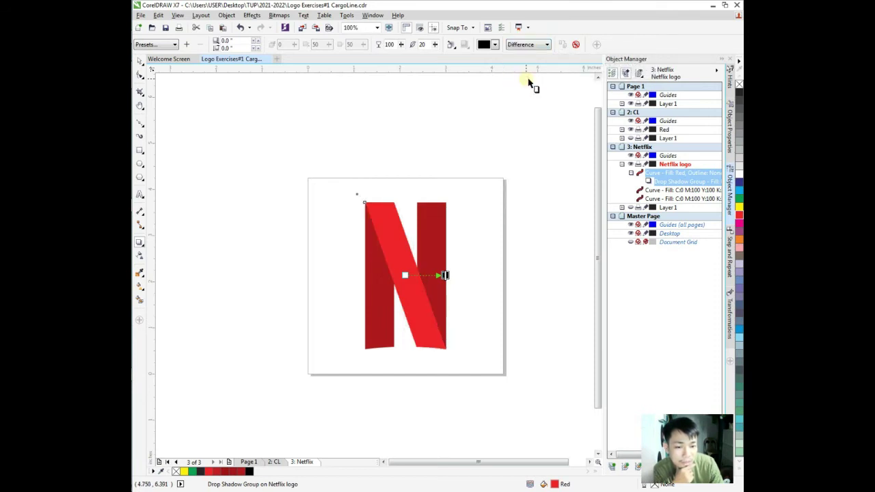
{"action": "left_click", "coordinate": [522, 47]}
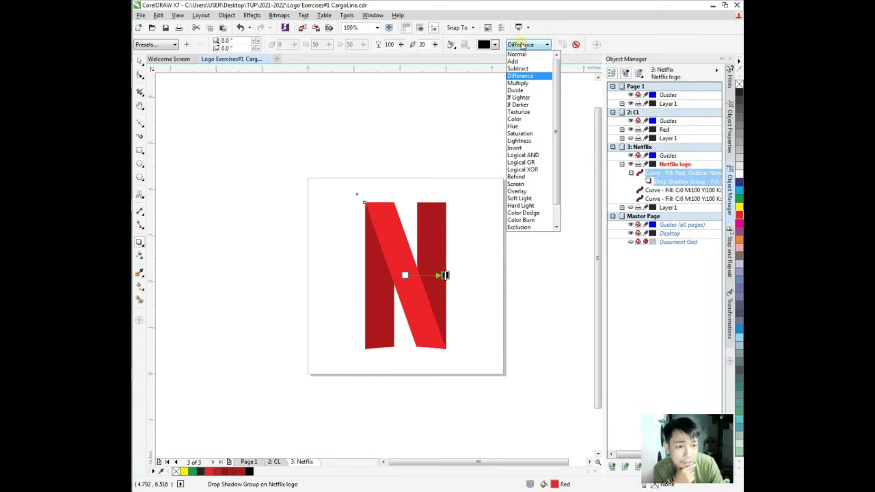
{"action": "left_click", "coordinate": [522, 71]}
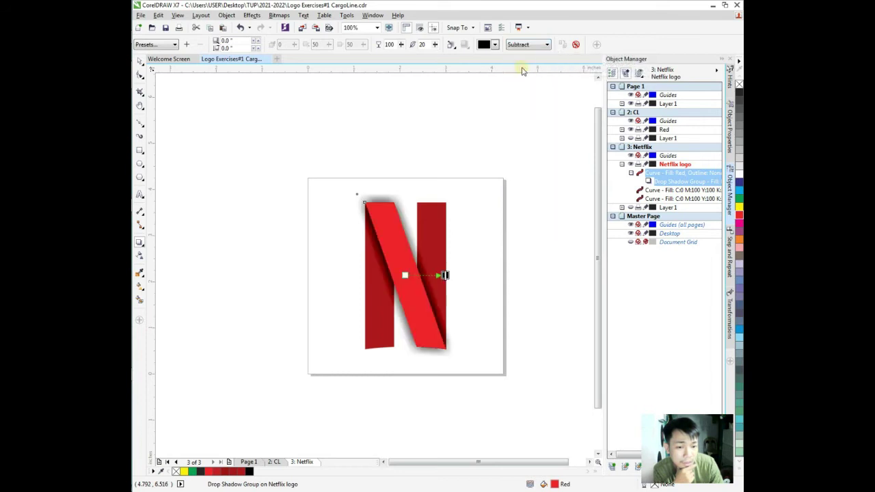
{"action": "left_click", "coordinate": [523, 46]}
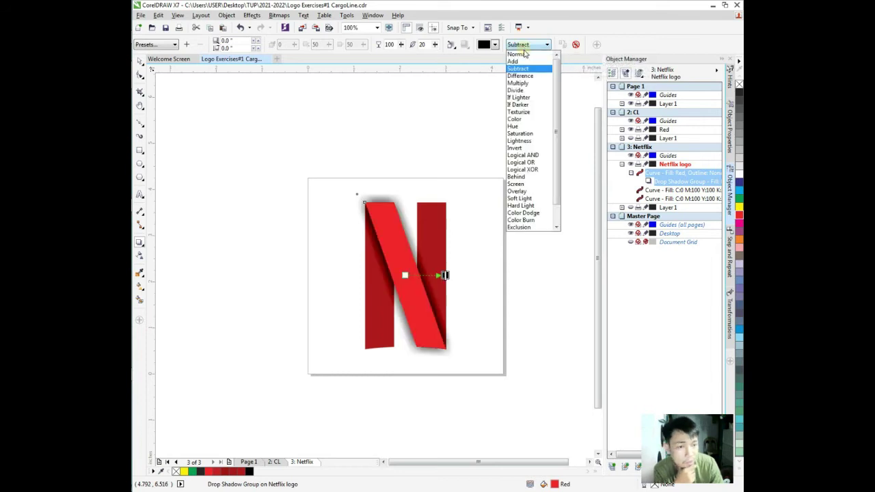
{"action": "left_click", "coordinate": [523, 89]}
{"action": "left_click", "coordinate": [530, 45]}
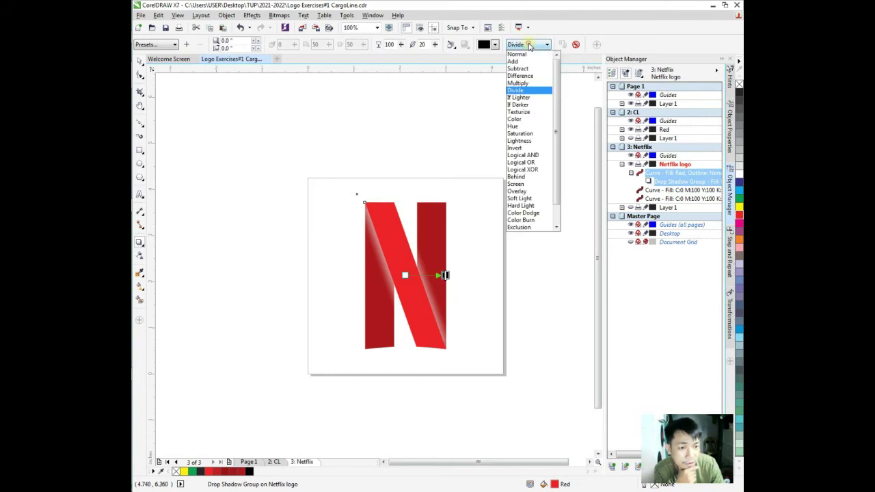
{"action": "left_click", "coordinate": [525, 105]}
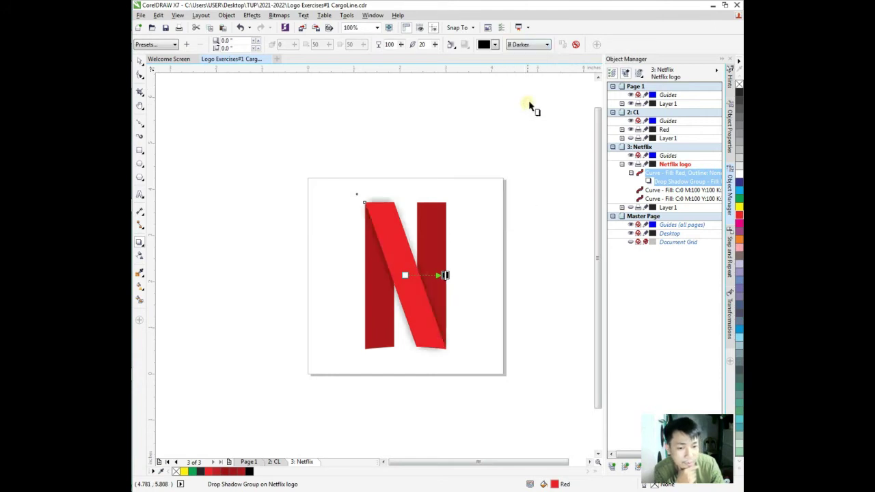
{"action": "left_click", "coordinate": [527, 46]}
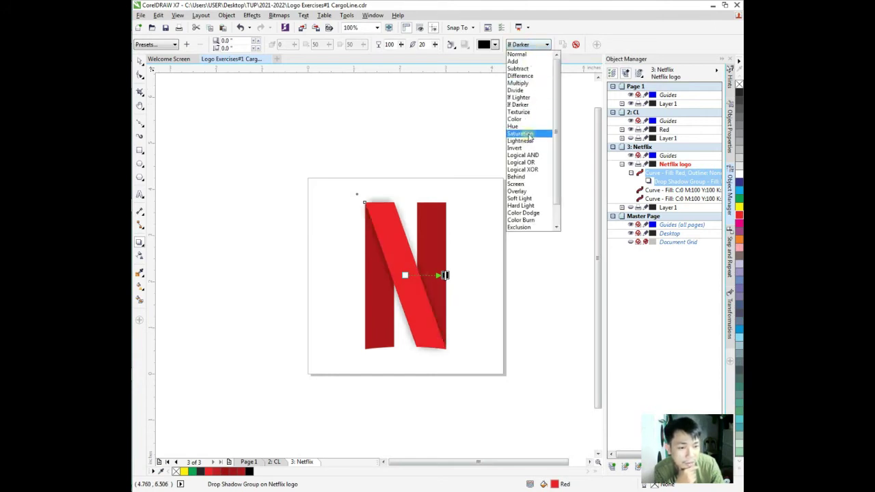
{"action": "left_click", "coordinate": [534, 206]}
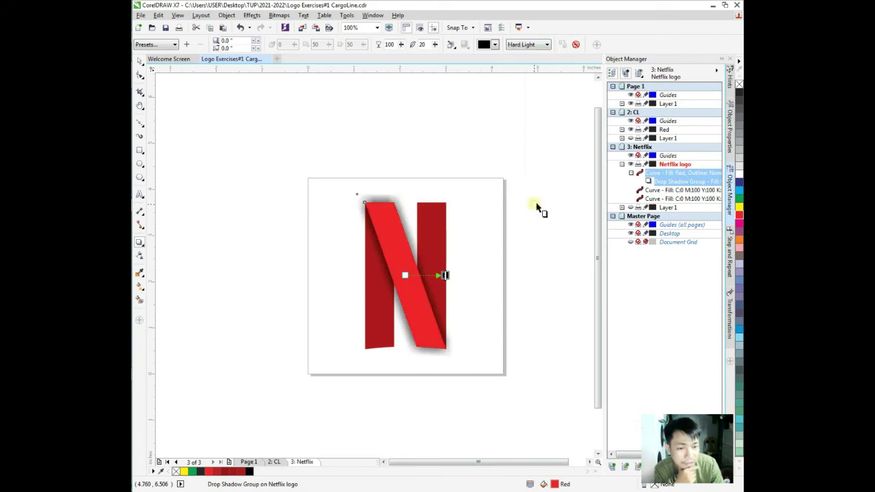
{"action": "left_click", "coordinate": [530, 46]}
{"action": "left_click", "coordinate": [528, 54]}
Apply Color Dodge blending to the shadow, lower its opacity, then clear the drop shadow
{"action": "left_click", "coordinate": [528, 46]}
{"action": "left_click", "coordinate": [526, 82]}
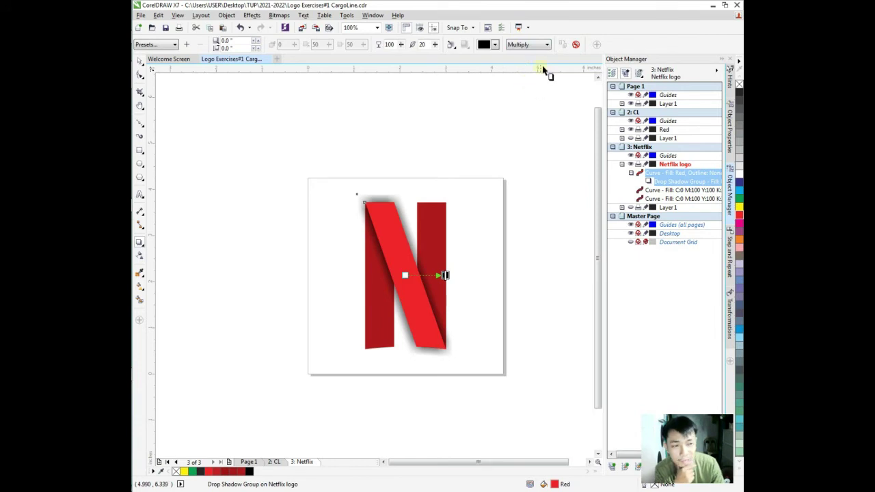
{"action": "left_click", "coordinate": [533, 45]}
{"action": "left_click", "coordinate": [531, 46]}
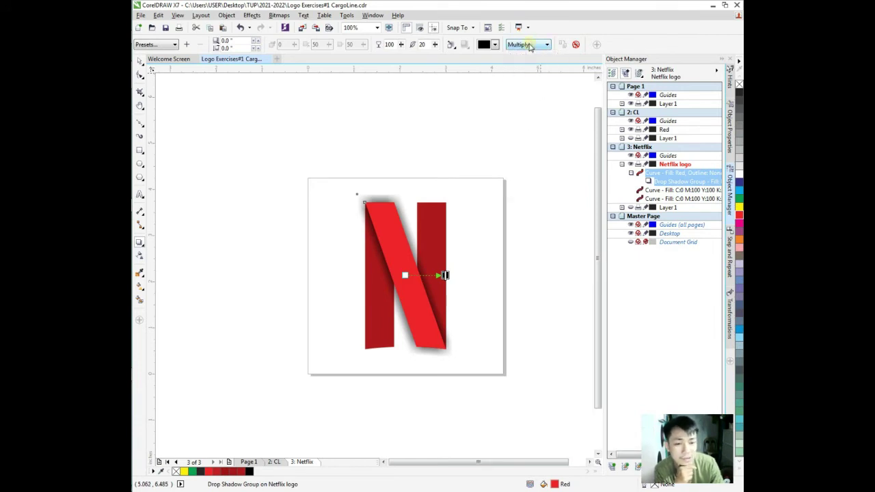
{"action": "left_click", "coordinate": [531, 46]}
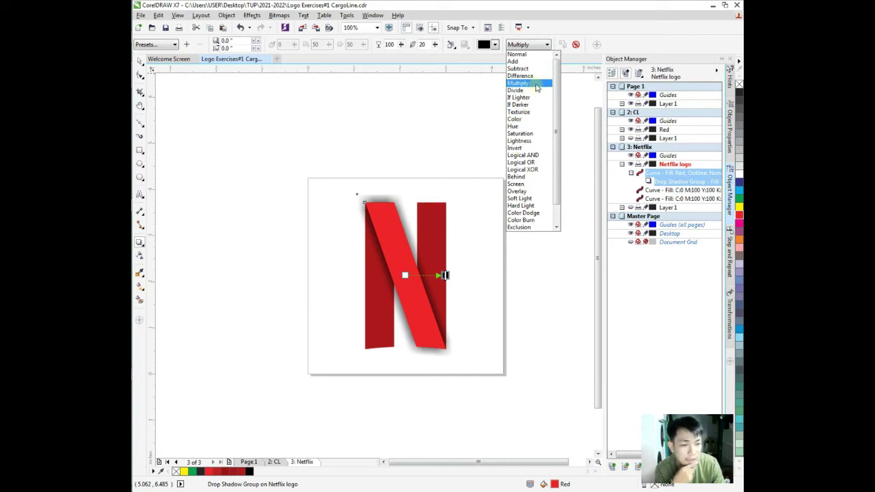
{"action": "left_click", "coordinate": [540, 206]}
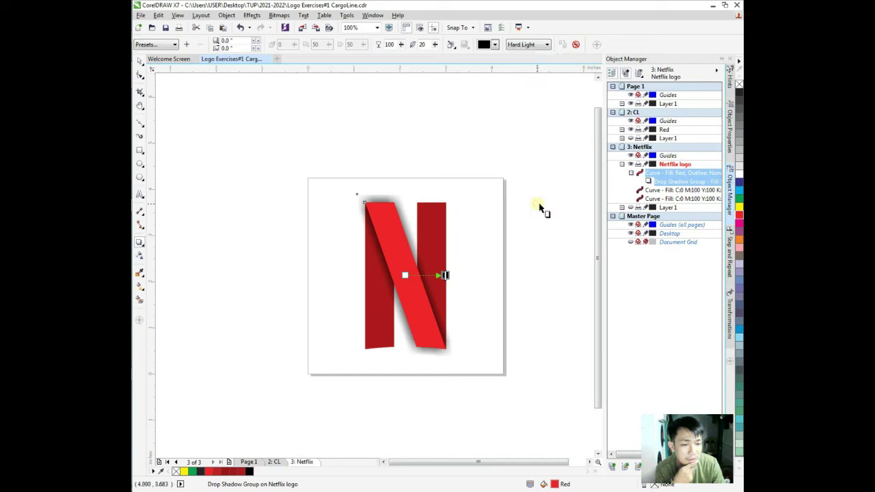
{"action": "left_click", "coordinate": [529, 45]}
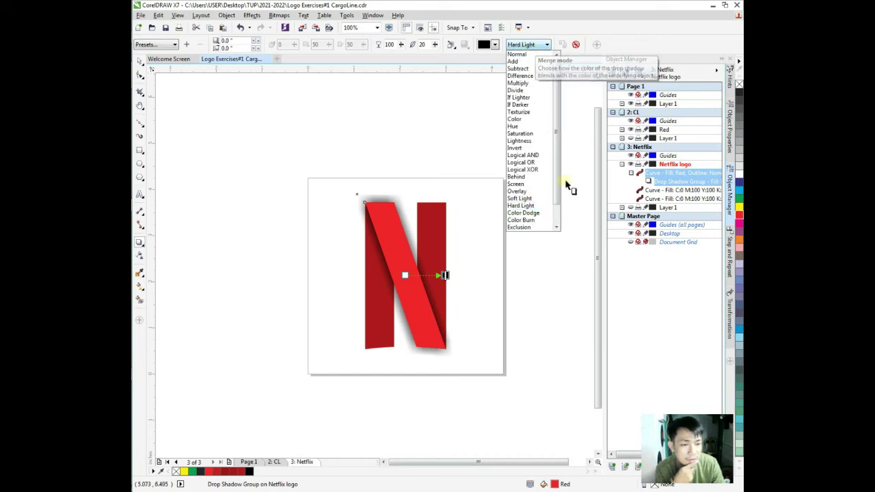
{"action": "left_click", "coordinate": [556, 213]}
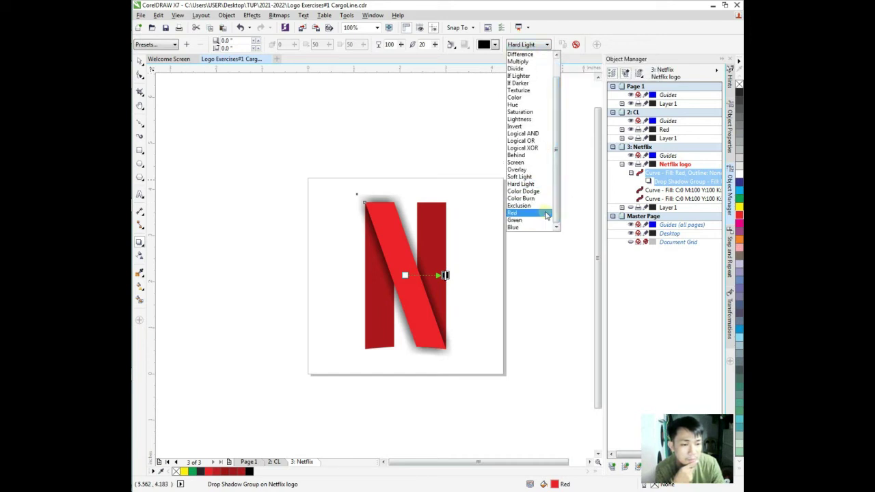
{"action": "left_click", "coordinate": [530, 191]}
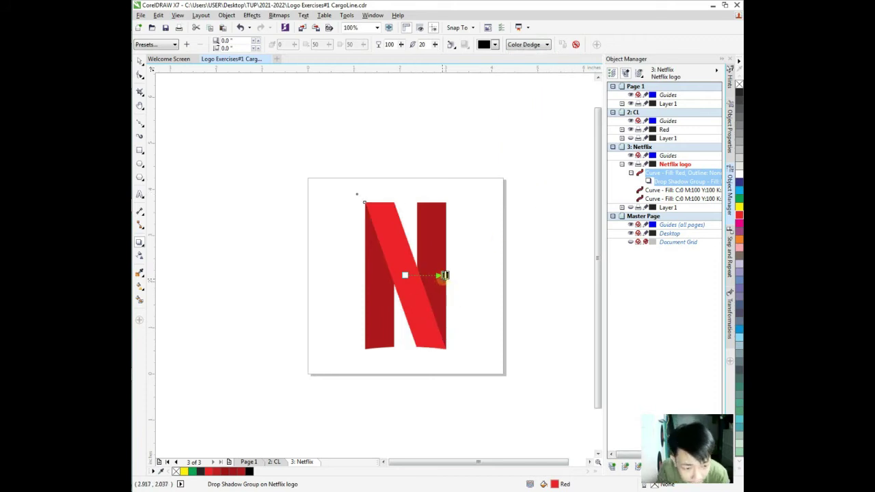
{"action": "left_click_drag", "start_coordinate": [442, 275], "coordinate": [431, 275]}
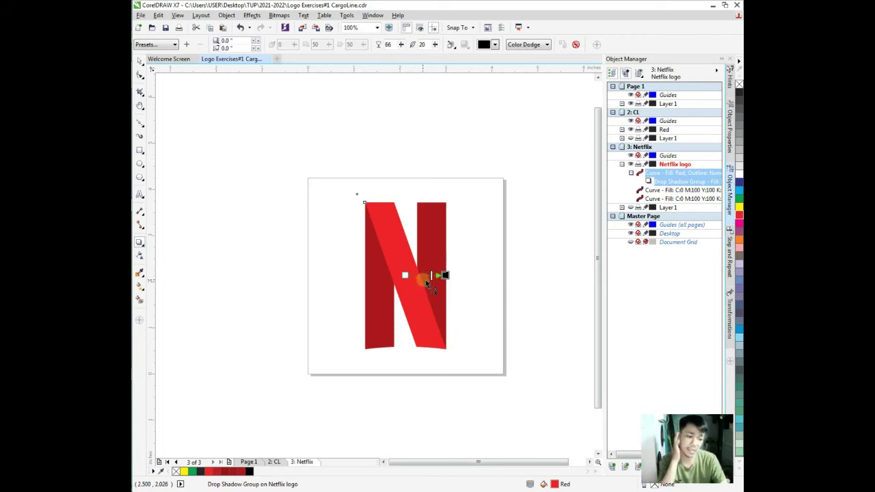
{"action": "left_click", "coordinate": [576, 45]}
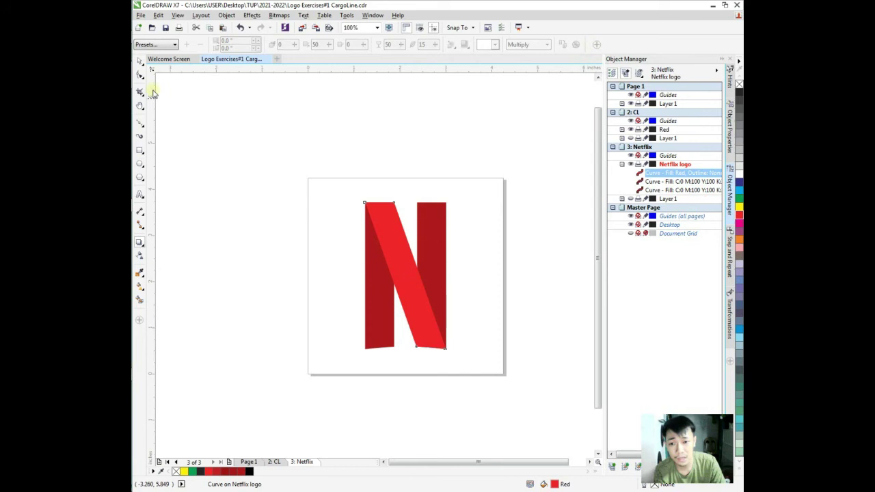
{"action": "left_click", "coordinate": [140, 63]}
{"action": "key", "text": "h"}
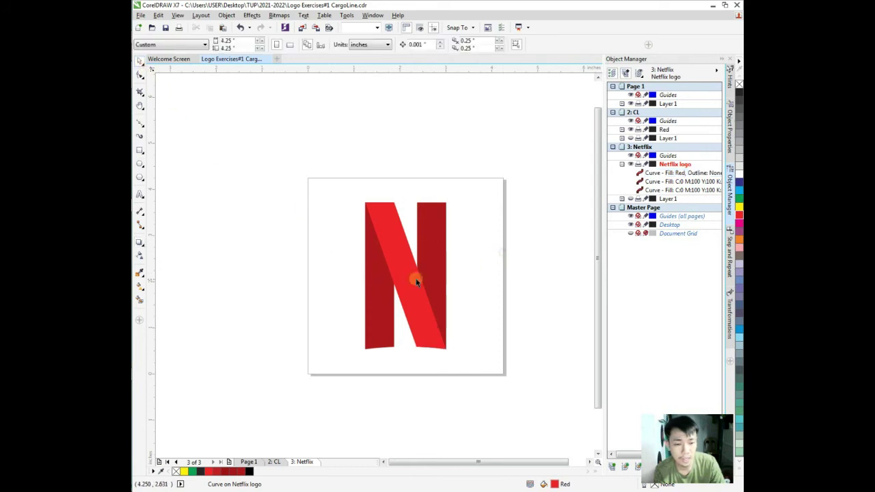
{"action": "scroll", "coordinate": [401, 279], "scroll_direction": "up", "scroll_amount": 2}
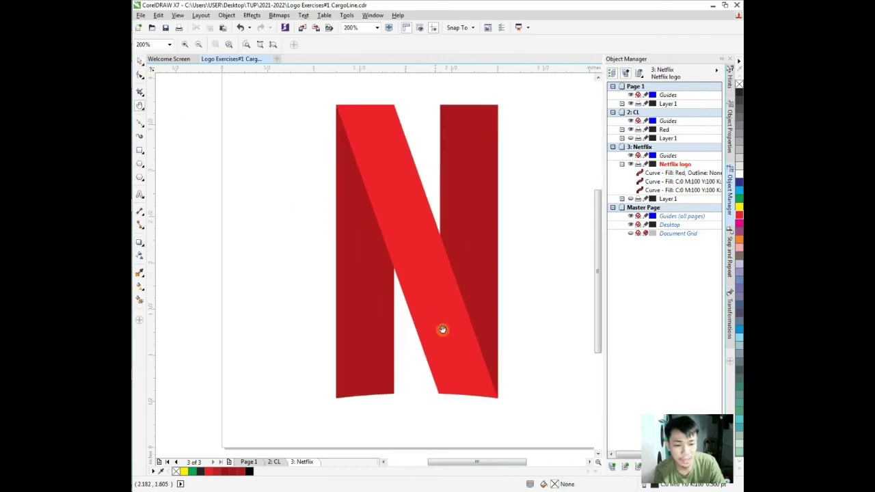
{"action": "key", "text": "space"}
{"action": "left_click", "coordinate": [429, 313]}
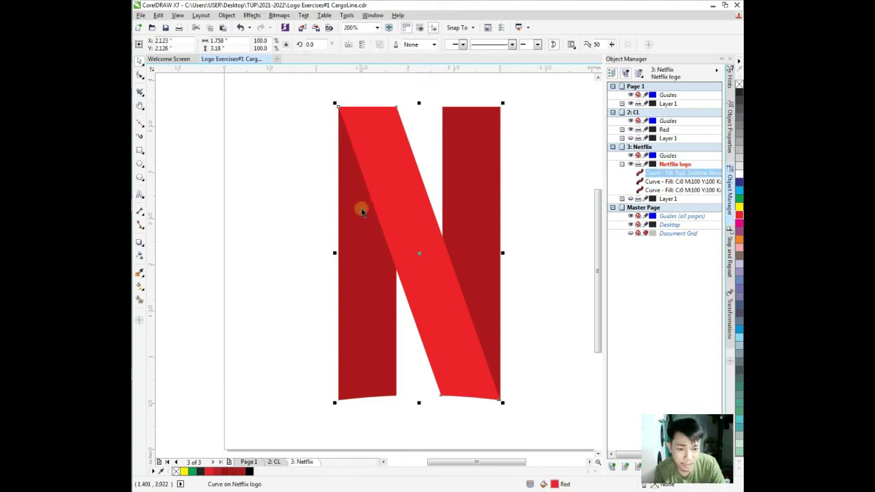
{"action": "left_click", "coordinate": [379, 287]}
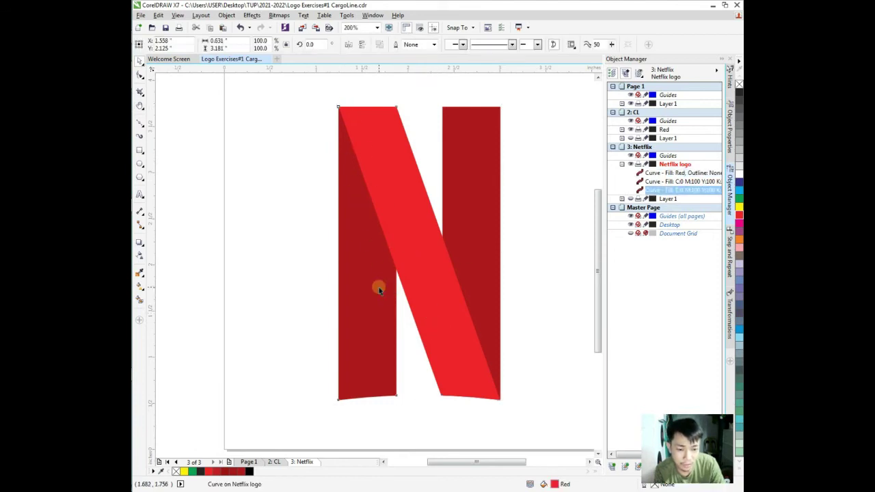
{"action": "left_click", "coordinate": [249, 462]}
{"action": "left_click", "coordinate": [388, 171]}
{"action": "key", "text": "h"}
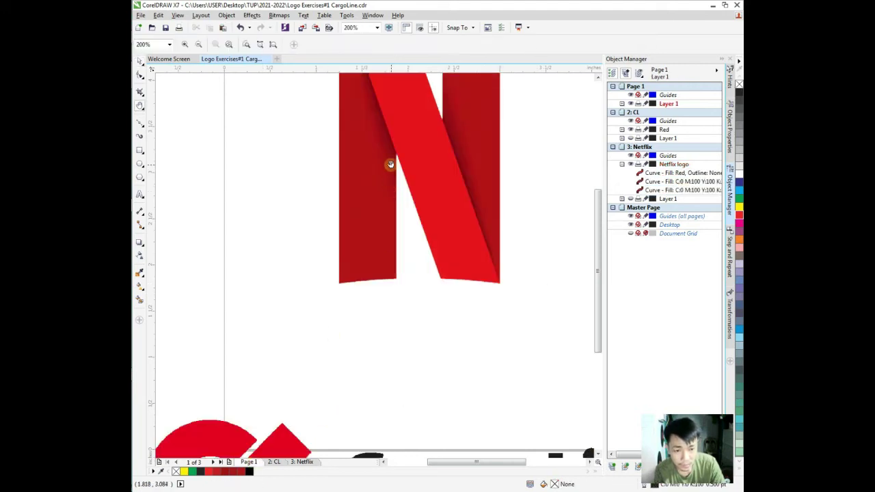
{"action": "left_click_drag", "start_coordinate": [386, 167], "coordinate": [376, 264]}
{"action": "left_click_drag", "start_coordinate": [374, 209], "coordinate": [378, 217]}
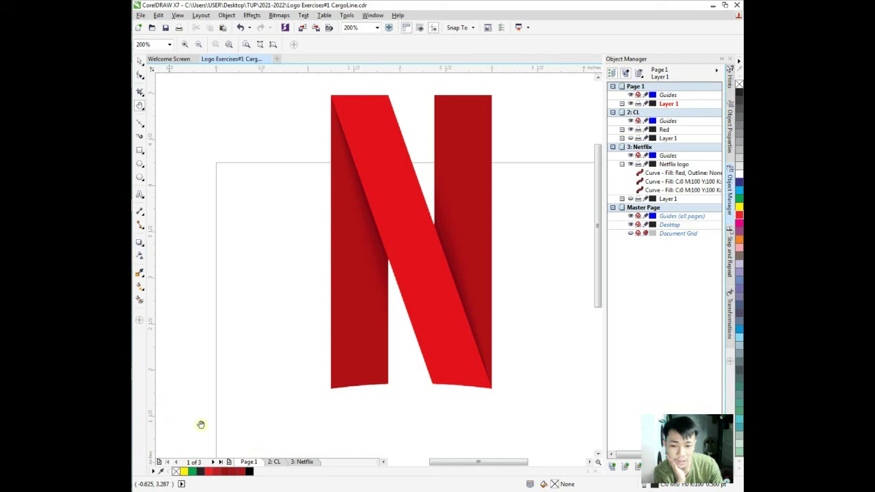
{"action": "left_click", "coordinate": [301, 462]}
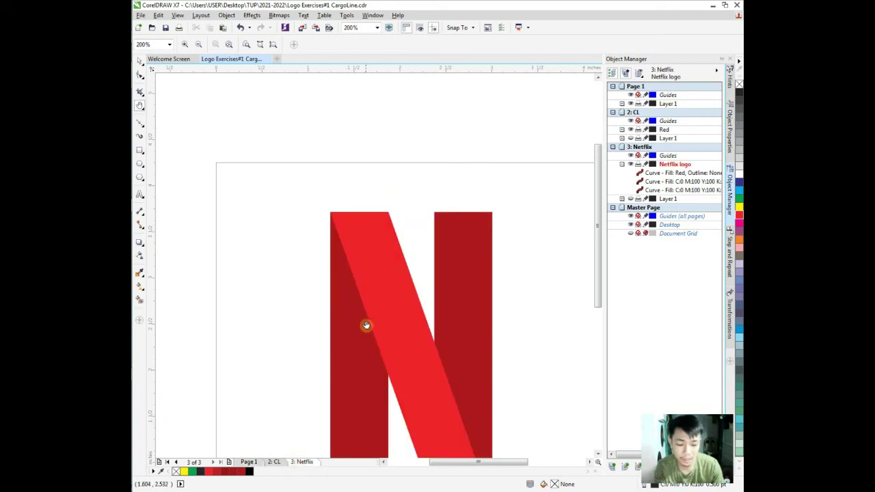
{"action": "scroll", "coordinate": [365, 326], "scroll_direction": "up", "scroll_amount": 2}
{"action": "scroll", "coordinate": [360, 233], "scroll_direction": "down", "scroll_amount": 2}
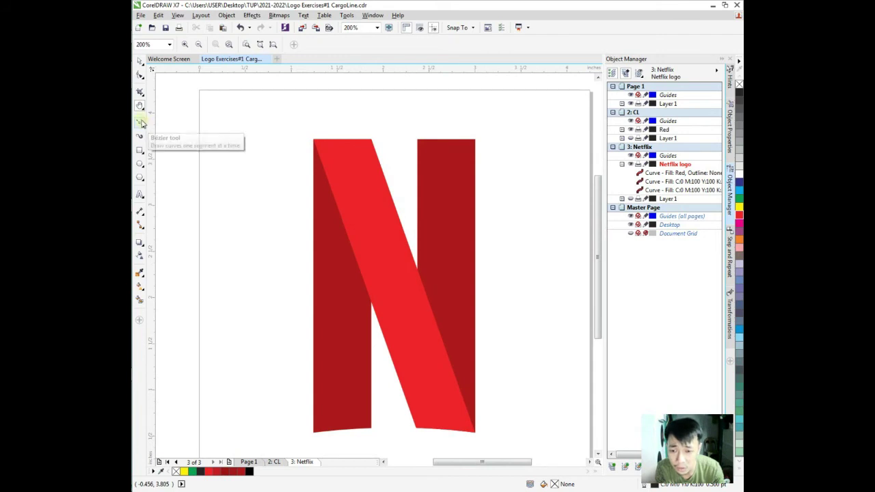
{"action": "left_click", "coordinate": [143, 127]}
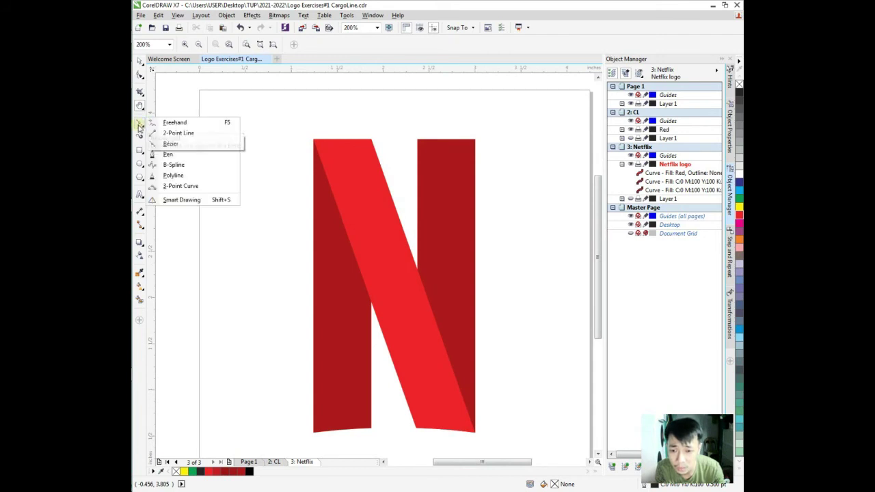
With the Bezier tool, draw a closed triangle from the N's top-left corner to the diagonal's inner bottom
{"action": "left_click", "coordinate": [170, 145]}
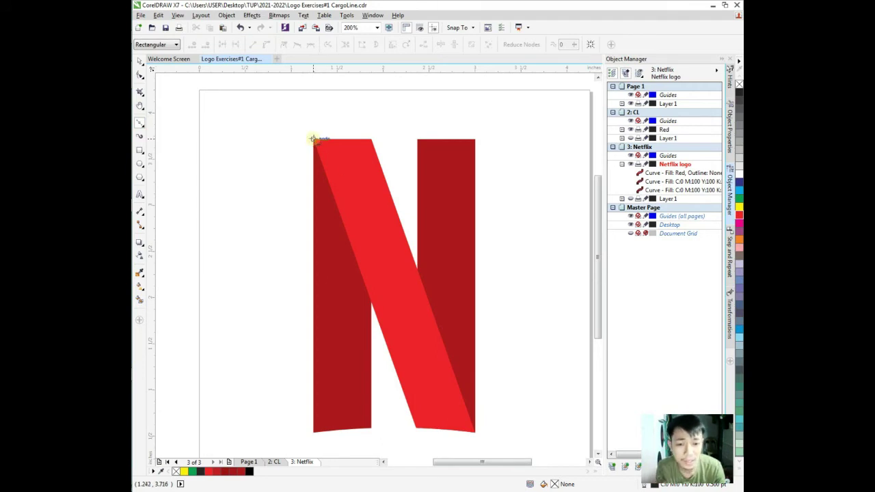
{"action": "scroll", "coordinate": [311, 139], "scroll_direction": "up", "scroll_amount": 1}
{"action": "scroll", "coordinate": [312, 141], "scroll_direction": "down", "scroll_amount": 1}
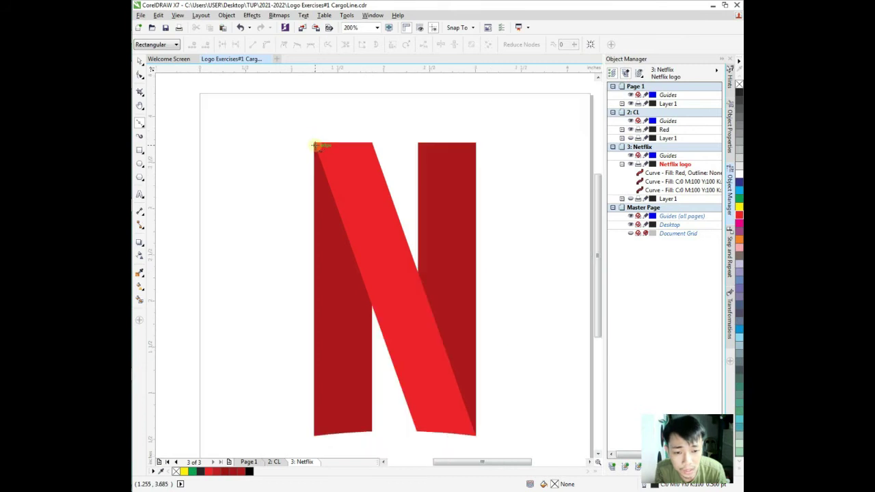
{"action": "scroll", "coordinate": [312, 141], "scroll_direction": "up", "scroll_amount": 1}
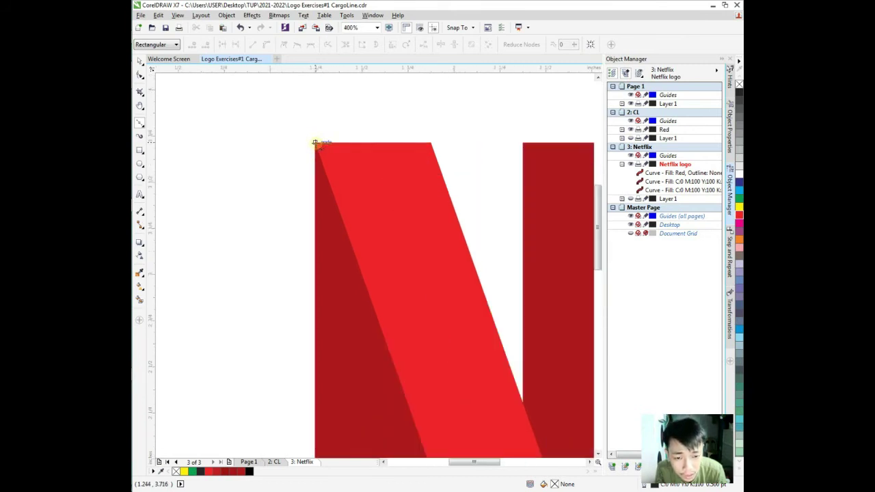
{"action": "scroll", "coordinate": [315, 143], "scroll_direction": "down", "scroll_amount": 1}
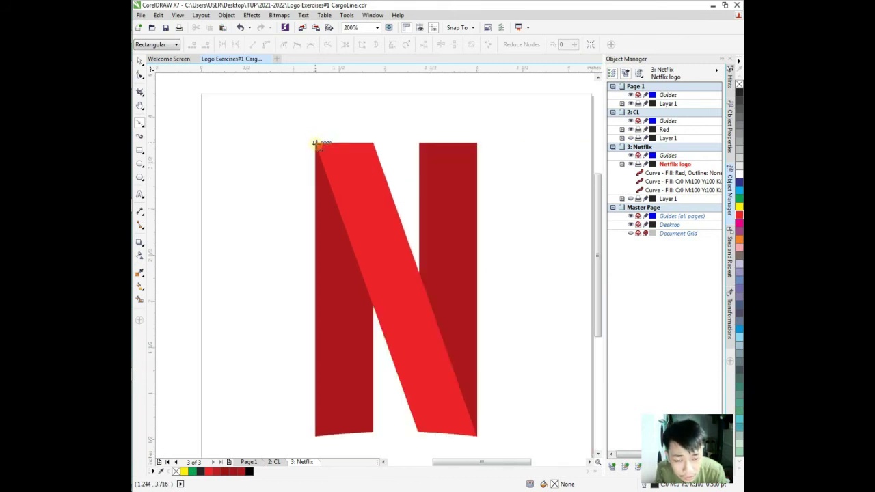
{"action": "scroll", "coordinate": [315, 143], "scroll_direction": "up", "scroll_amount": 1}
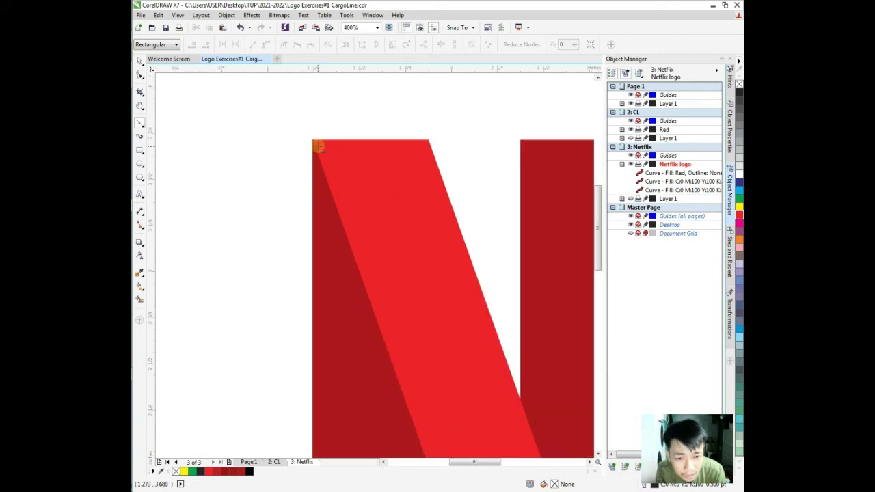
{"action": "scroll", "coordinate": [316, 142], "scroll_direction": "down", "scroll_amount": 1}
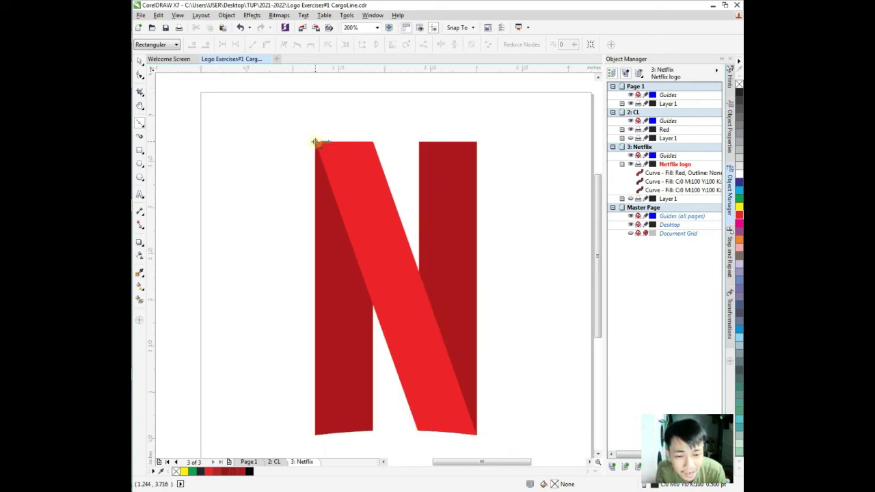
{"action": "left_click", "coordinate": [315, 142]}
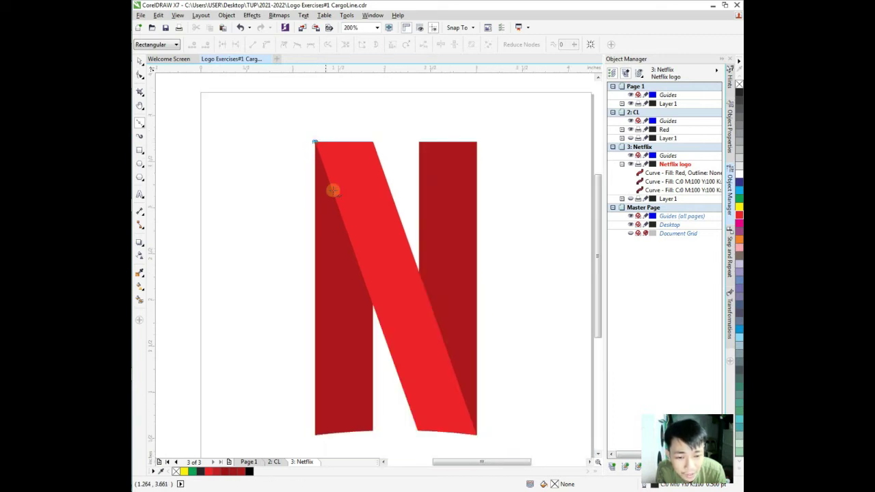
{"action": "left_click", "coordinate": [374, 321]}
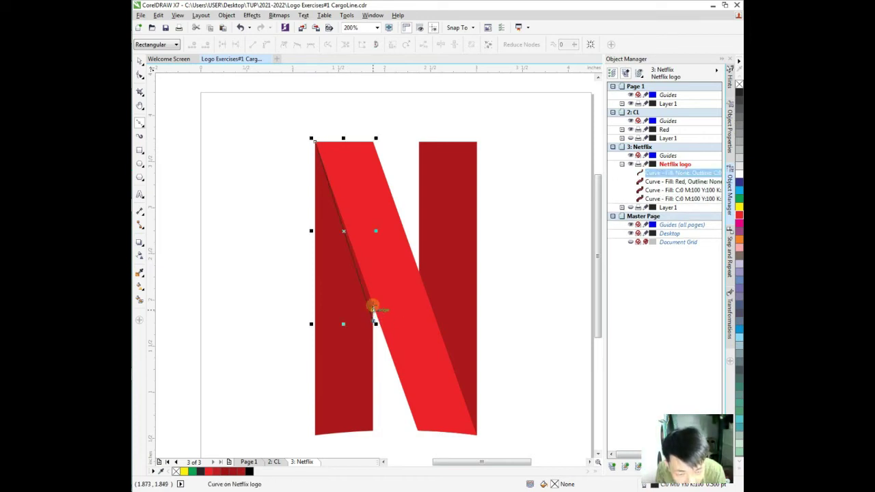
{"action": "left_click", "coordinate": [371, 272]}
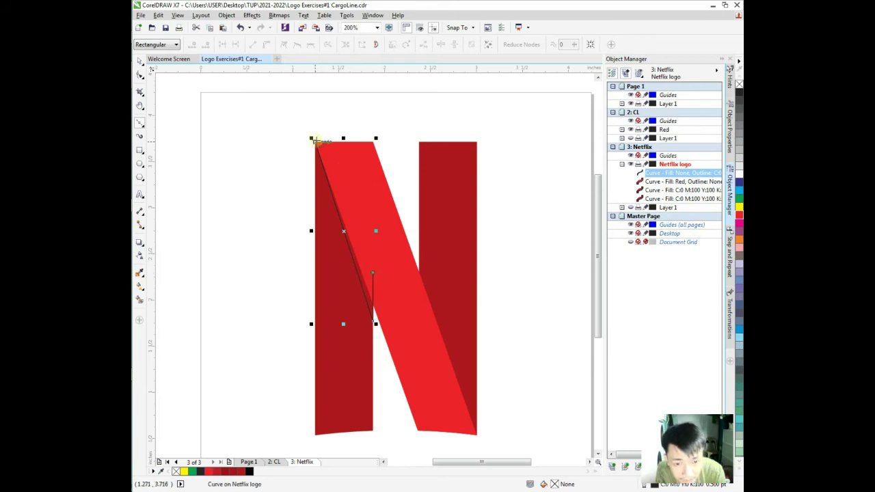
{"action": "left_click", "coordinate": [313, 140]}
{"action": "key", "text": "h"}
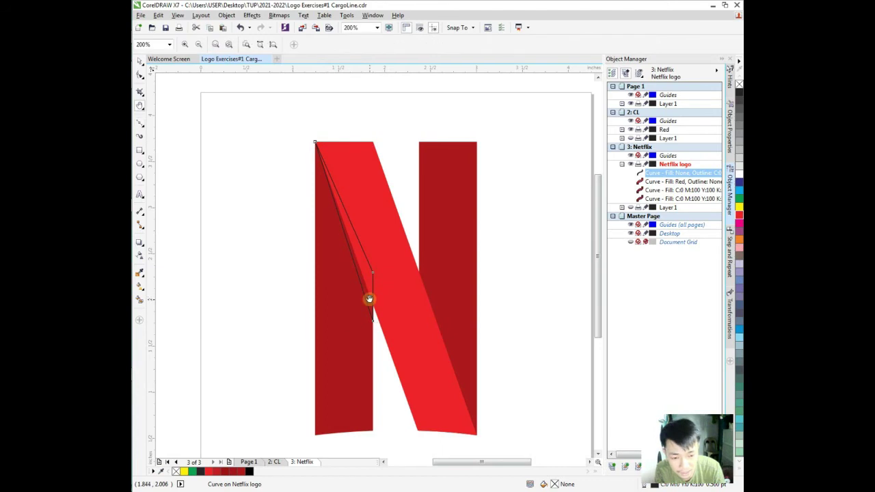
{"action": "scroll", "coordinate": [367, 298], "scroll_direction": "up", "scroll_amount": 1}
{"action": "scroll", "coordinate": [367, 299], "scroll_direction": "up", "scroll_amount": 3}
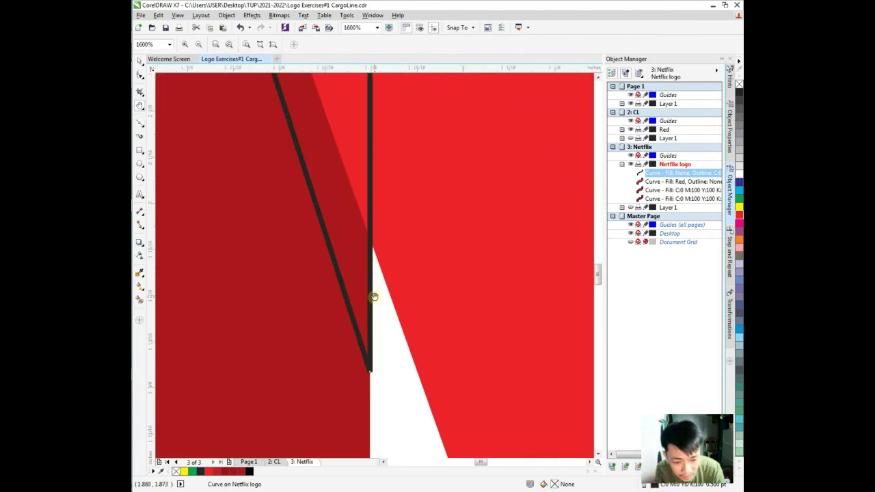
{"action": "scroll", "coordinate": [374, 298], "scroll_direction": "down", "scroll_amount": 3}
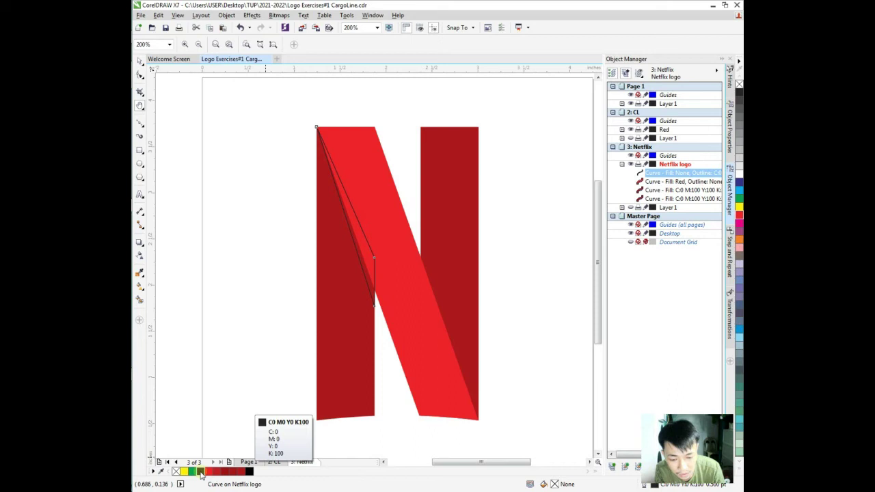
Fill the sliver black and move it beneath the red diagonal in Object Manager
{"action": "left_click", "coordinate": [250, 472]}
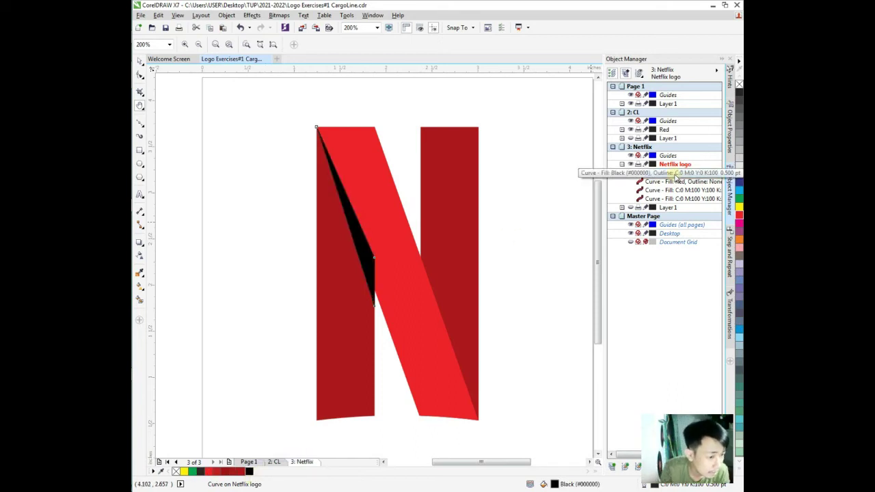
{"action": "left_click_drag", "start_coordinate": [667, 173], "coordinate": [676, 188]}
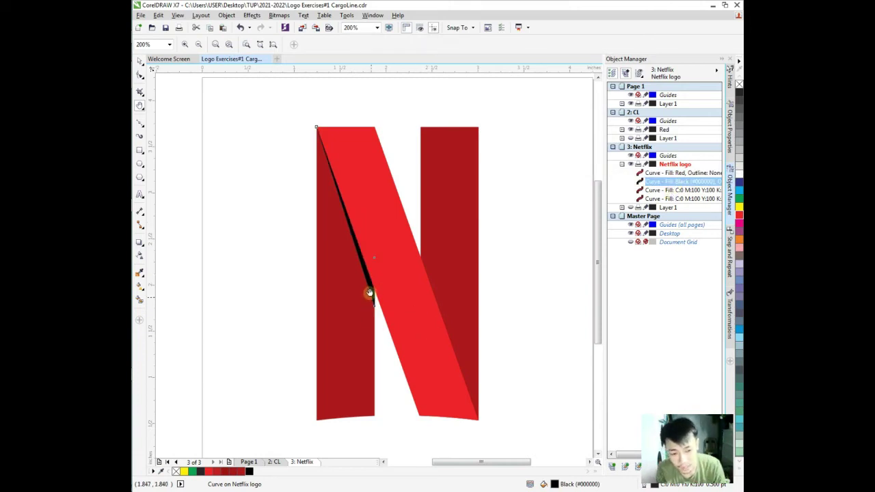
{"action": "scroll", "coordinate": [367, 281], "scroll_direction": "up", "scroll_amount": 1}
{"action": "scroll", "coordinate": [366, 281], "scroll_direction": "down", "scroll_amount": 1}
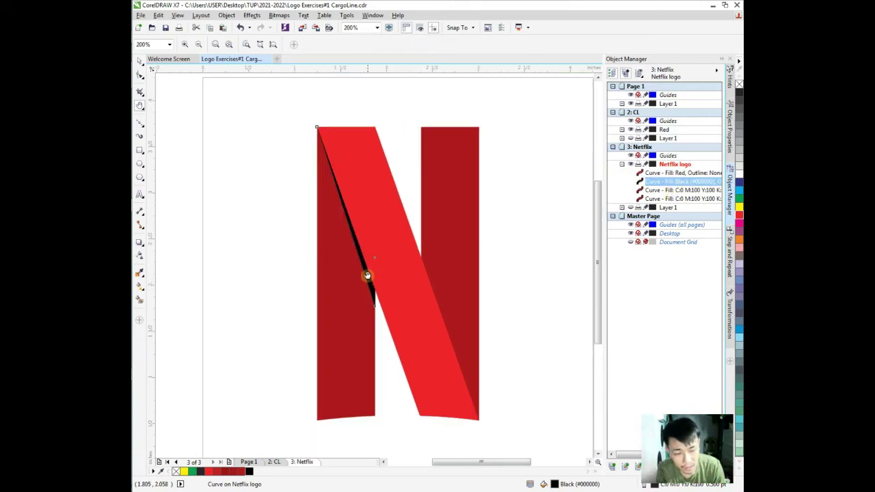
{"action": "key", "text": "space"}
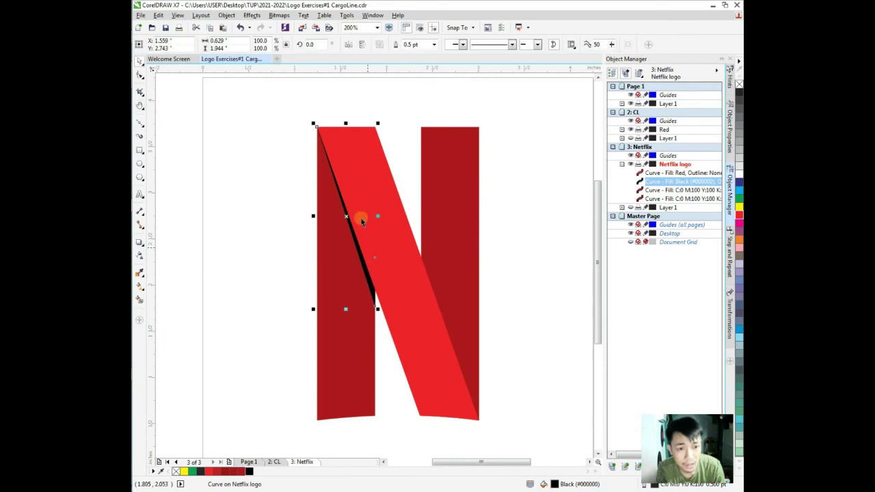
Set the black sliver's outline width to None and reselect it
{"action": "left_click", "coordinate": [434, 45]}
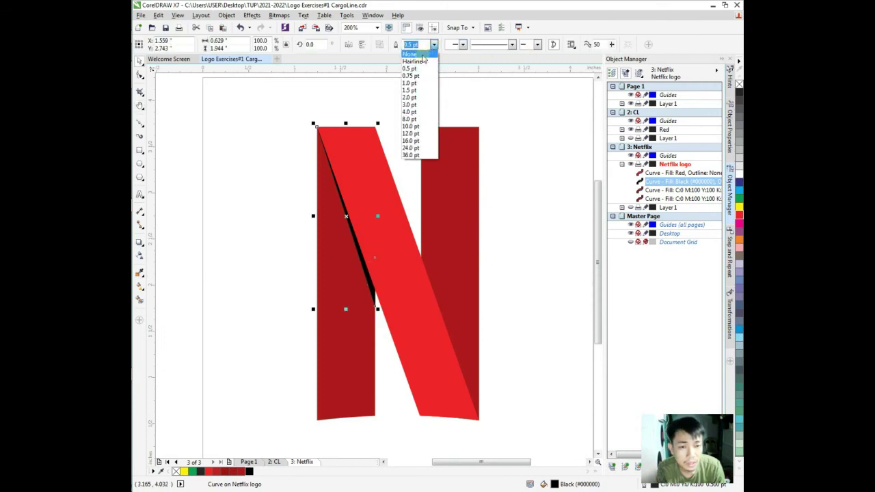
{"action": "key", "text": "Escape"}
{"action": "left_click", "coordinate": [278, 201]}
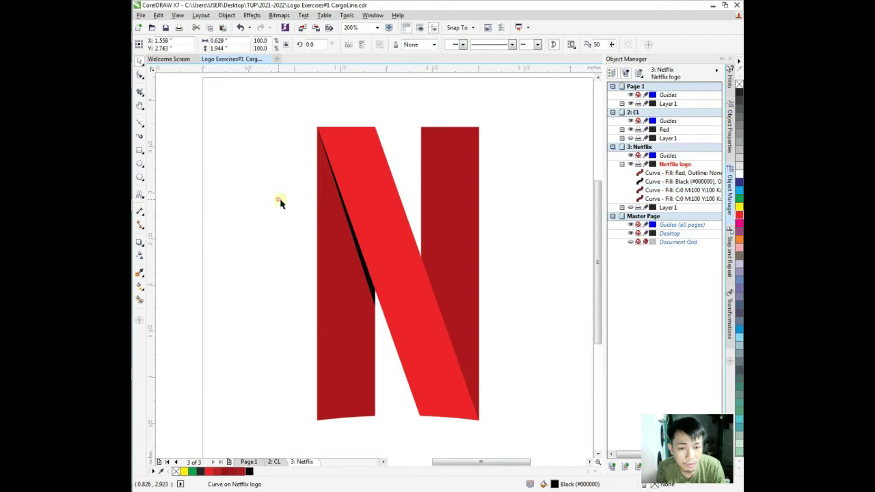
{"action": "left_click", "coordinate": [366, 273]}
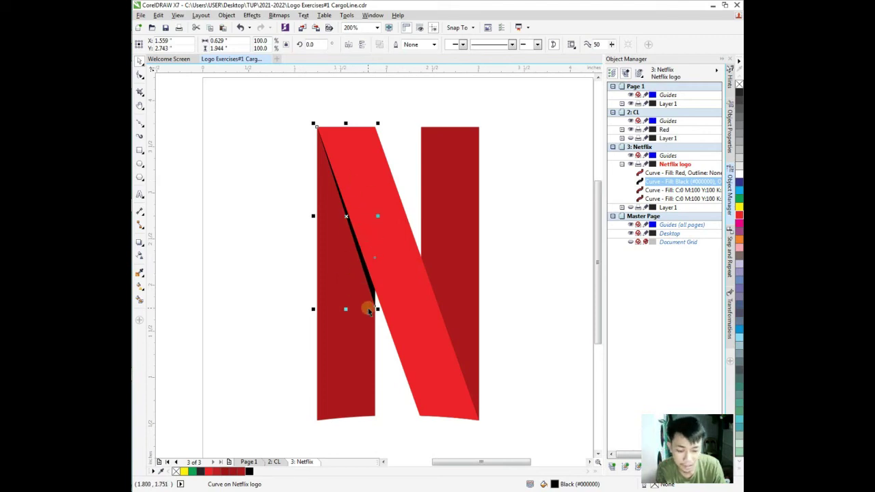
{"action": "key", "text": "h"}
{"action": "scroll", "coordinate": [369, 295], "scroll_direction": "up", "scroll_amount": 4}
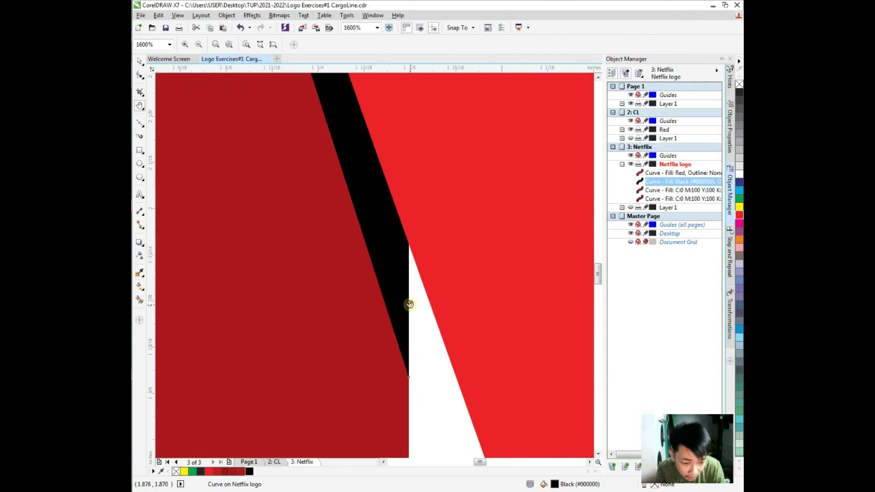
{"action": "scroll", "coordinate": [408, 303], "scroll_direction": "up", "scroll_amount": 1}
{"action": "scroll", "coordinate": [409, 304], "scroll_direction": "up", "scroll_amount": 1}
{"action": "scroll", "coordinate": [410, 303], "scroll_direction": "down", "scroll_amount": 2}
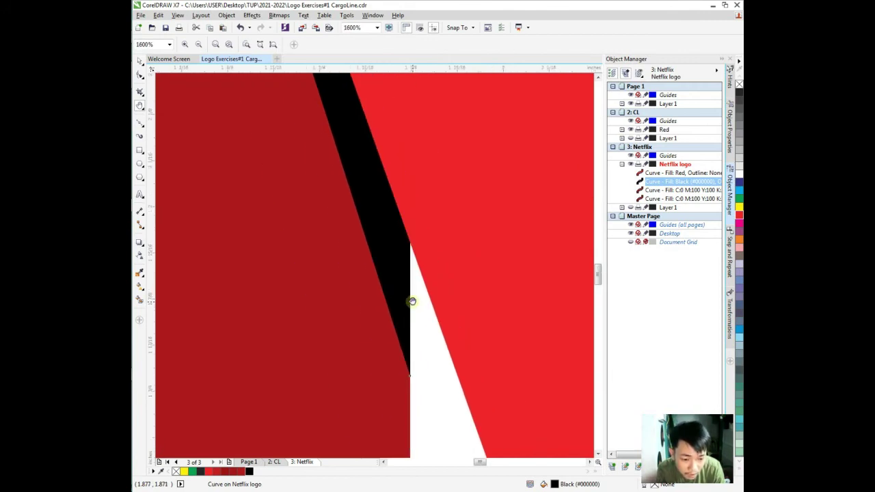
{"action": "scroll", "coordinate": [413, 302], "scroll_direction": "down", "scroll_amount": 2}
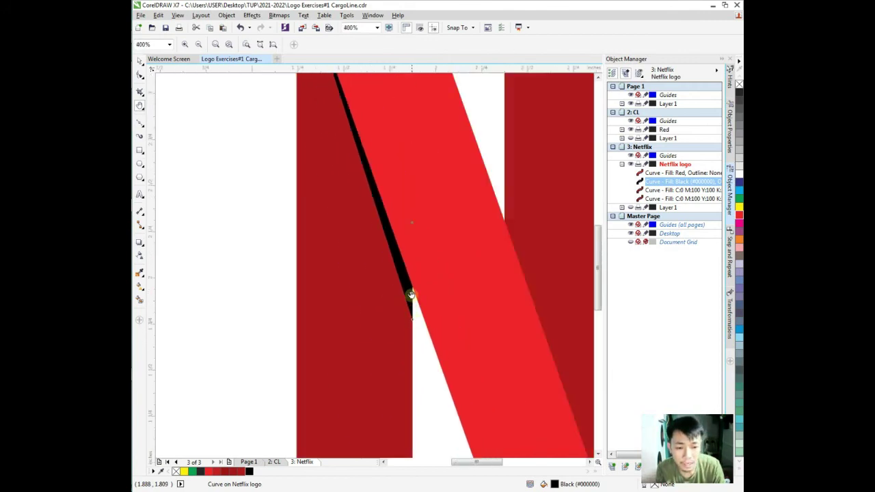
{"action": "scroll", "coordinate": [410, 296], "scroll_direction": "down", "scroll_amount": 1}
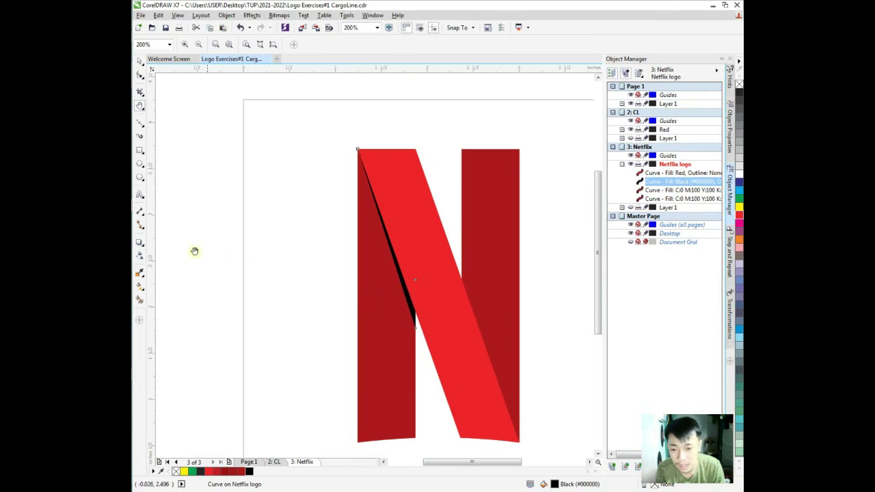
Give the black sliver a fountain transparency angled along the diagonal with value 65
{"action": "left_click", "coordinate": [141, 258]}
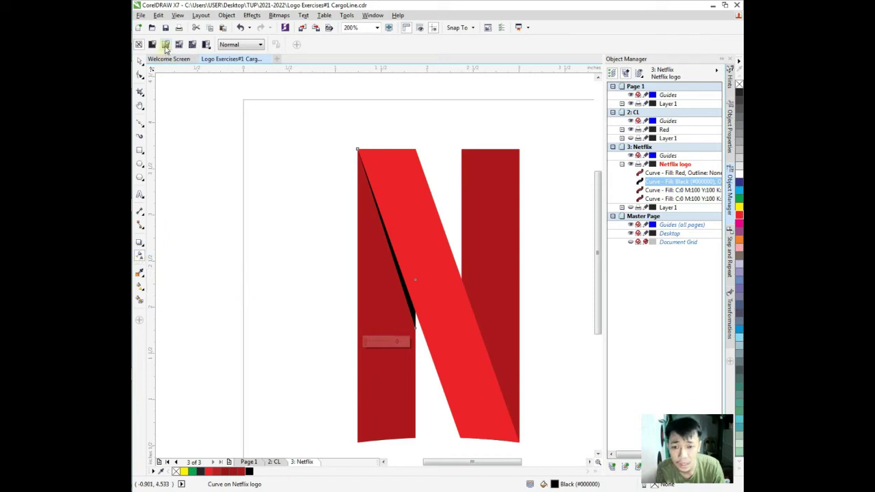
{"action": "left_click", "coordinate": [165, 45]}
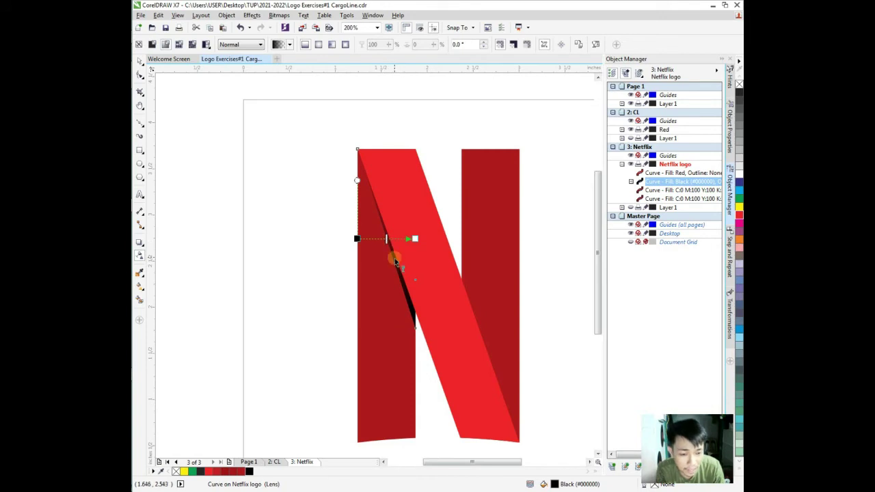
{"action": "left_click_drag", "start_coordinate": [356, 238], "coordinate": [370, 266]}
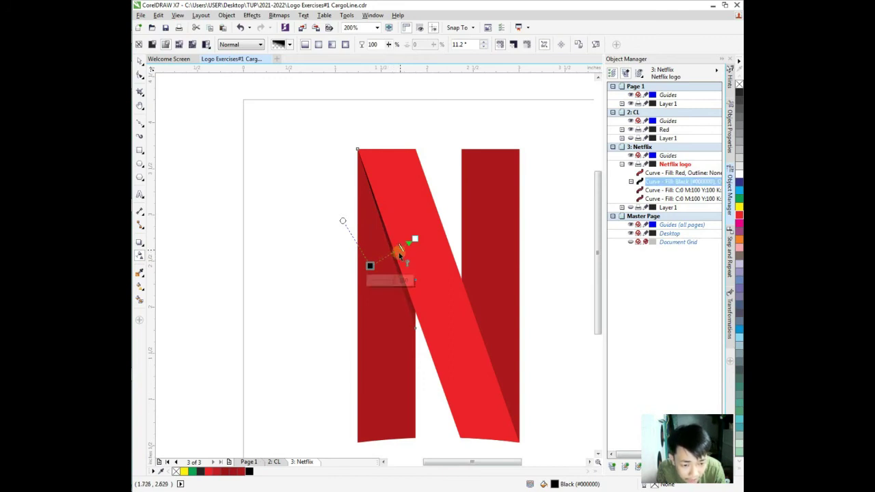
{"action": "left_click_drag", "start_coordinate": [369, 265], "coordinate": [381, 257]}
{"action": "type", "text": "65"}
{"action": "key", "text": "Return"}
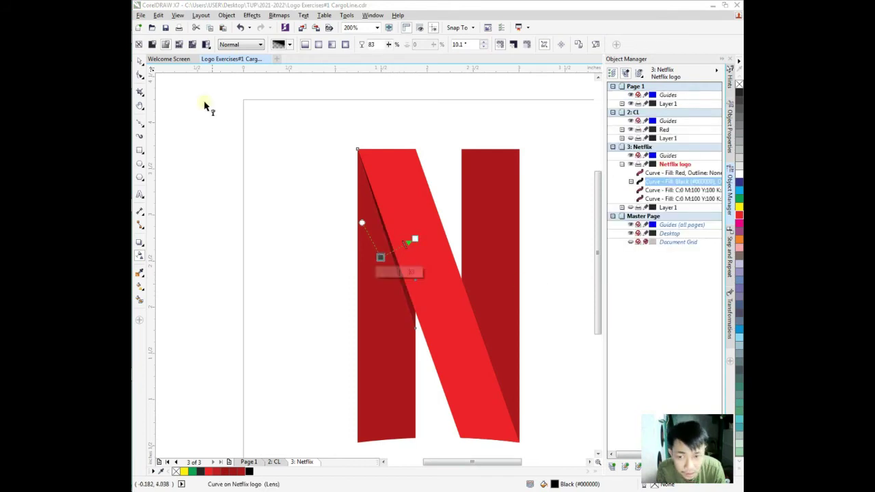
{"action": "left_click", "coordinate": [140, 60]}
{"action": "left_click", "coordinate": [320, 292]}
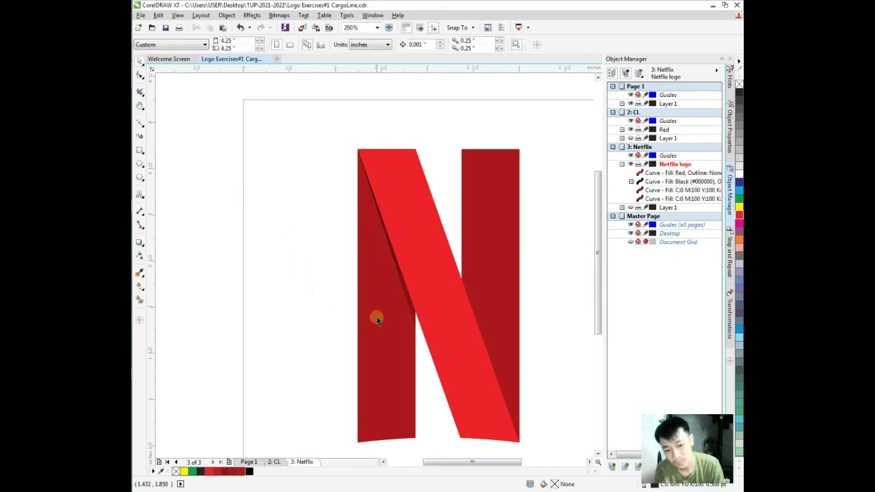
{"action": "scroll", "coordinate": [408, 292], "scroll_direction": "down", "scroll_amount": 1}
{"action": "key", "text": "h"}
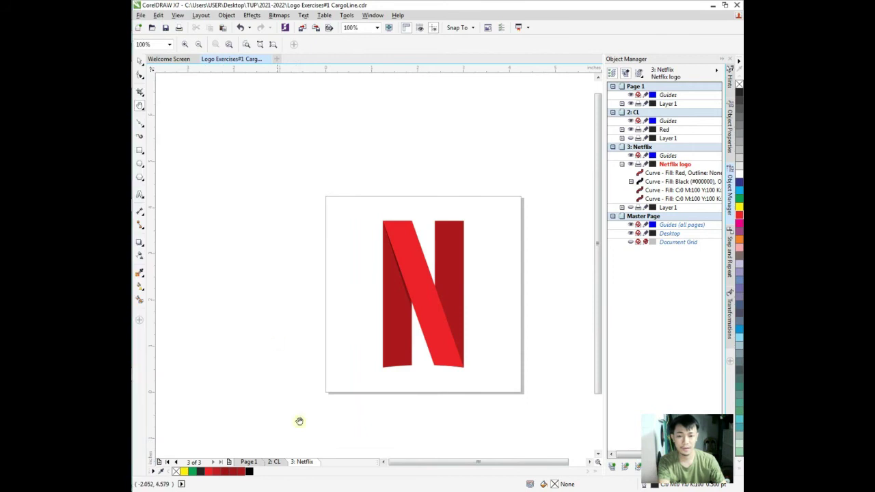
Glance at Page 1's CargoLine logo, then return to the Netflix page
{"action": "left_click", "coordinate": [249, 463]}
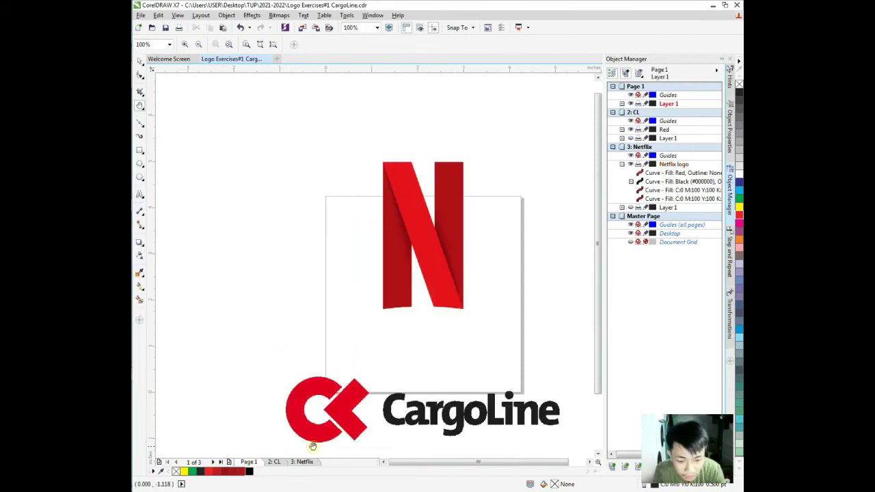
{"action": "left_click", "coordinate": [306, 463]}
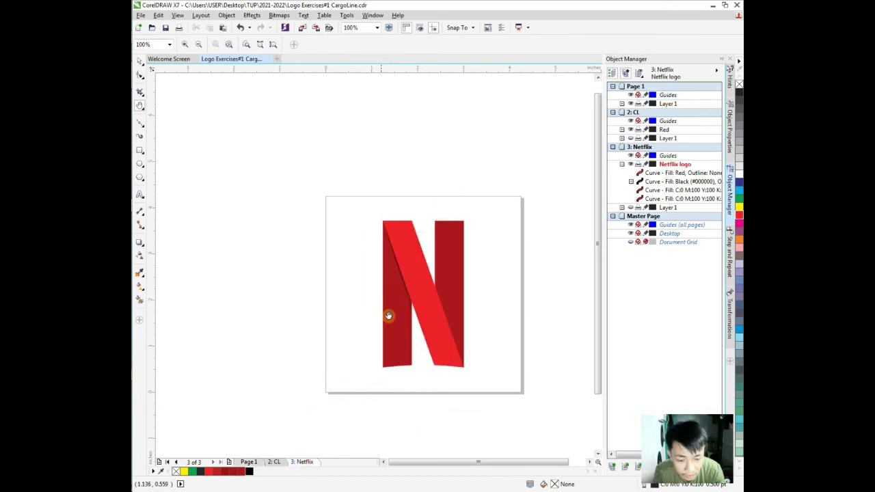
{"action": "scroll", "coordinate": [410, 297], "scroll_direction": "up", "scroll_amount": 4}
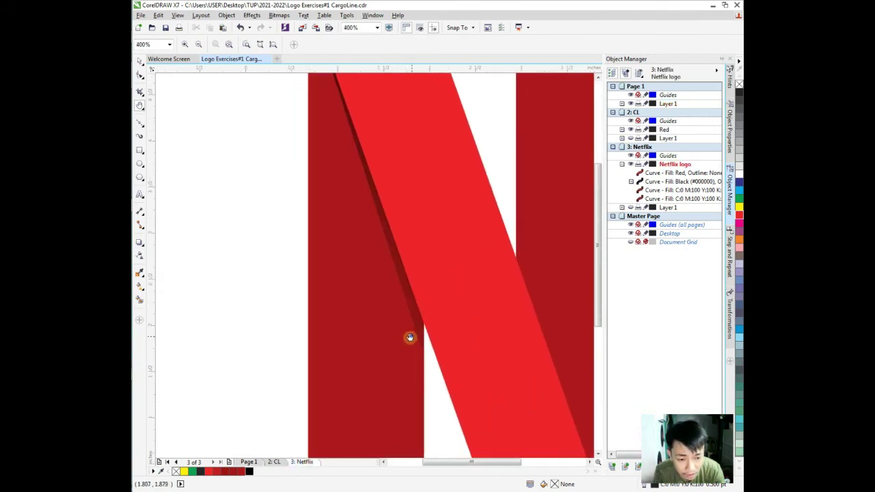
{"action": "scroll", "coordinate": [400, 330], "scroll_direction": "down", "scroll_amount": 2}
{"action": "scroll", "coordinate": [403, 328], "scroll_direction": "up", "scroll_amount": 2}
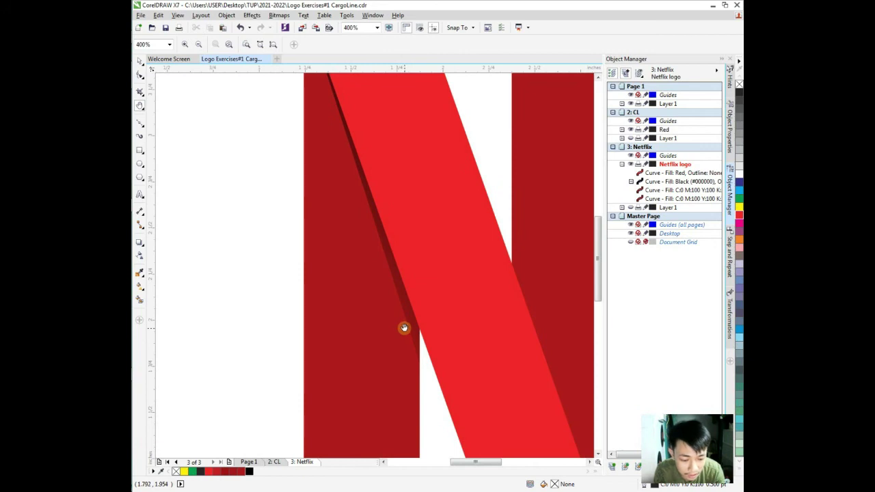
Drag the black shadow curve's bottom node further down with the Shape tool (F10)
{"action": "left_click", "coordinate": [674, 181]}
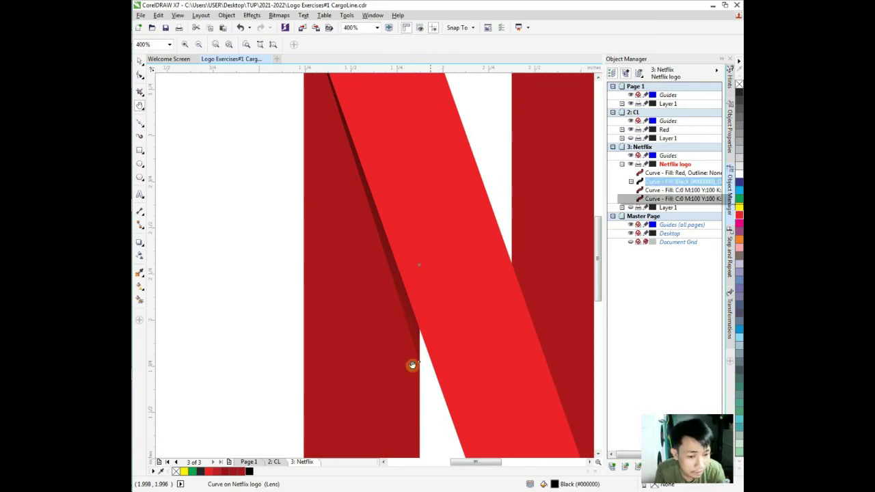
{"action": "key", "text": "F10"}
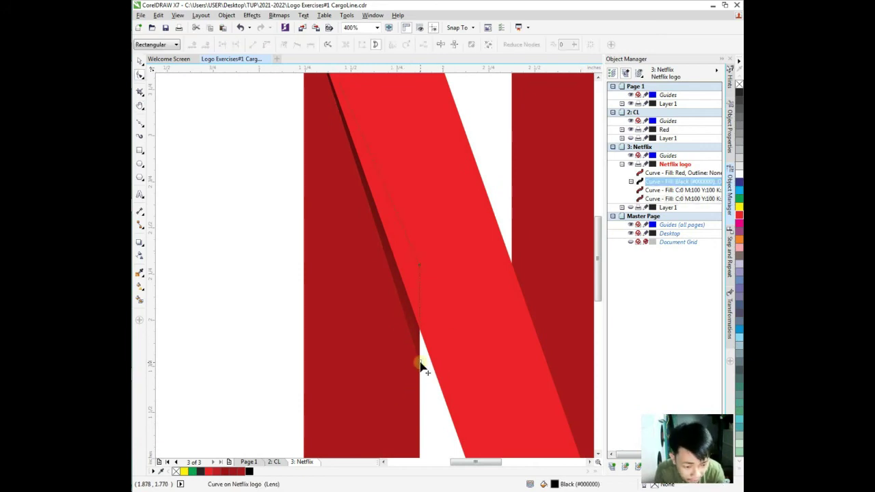
{"action": "left_click", "coordinate": [417, 363]}
{"action": "left_click_drag", "start_coordinate": [418, 363], "coordinate": [420, 397]}
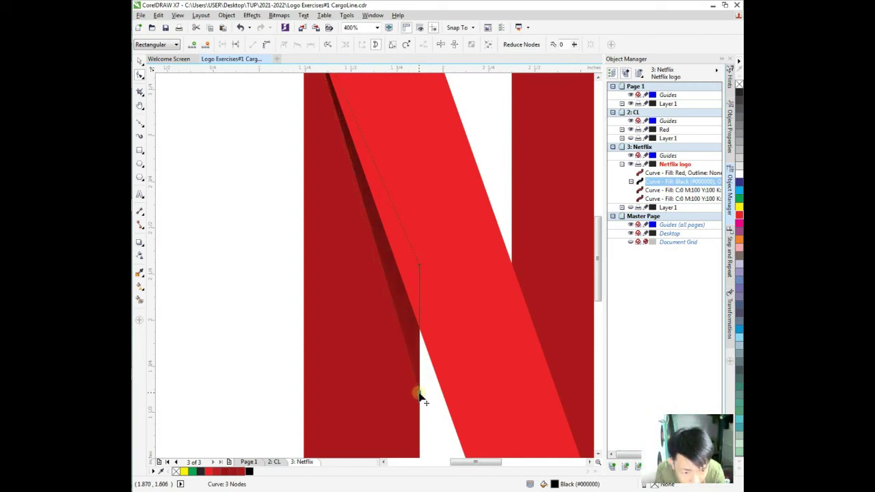
{"action": "key", "text": "h"}
{"action": "scroll", "coordinate": [443, 322], "scroll_direction": "down", "scroll_amount": 1}
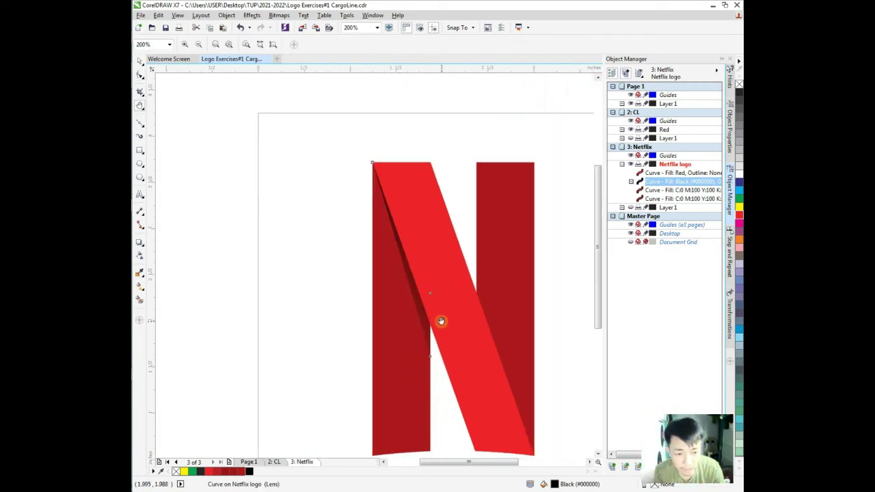
Reposition the shadow's transparency start and end points, raising one node to 100
{"action": "left_click", "coordinate": [141, 257]}
{"action": "left_click_drag", "start_coordinate": [395, 281], "coordinate": [458, 235]}
{"action": "left_click_drag", "start_coordinate": [399, 268], "coordinate": [415, 259]}
{"action": "left_click_drag", "start_coordinate": [470, 239], "coordinate": [414, 256]}
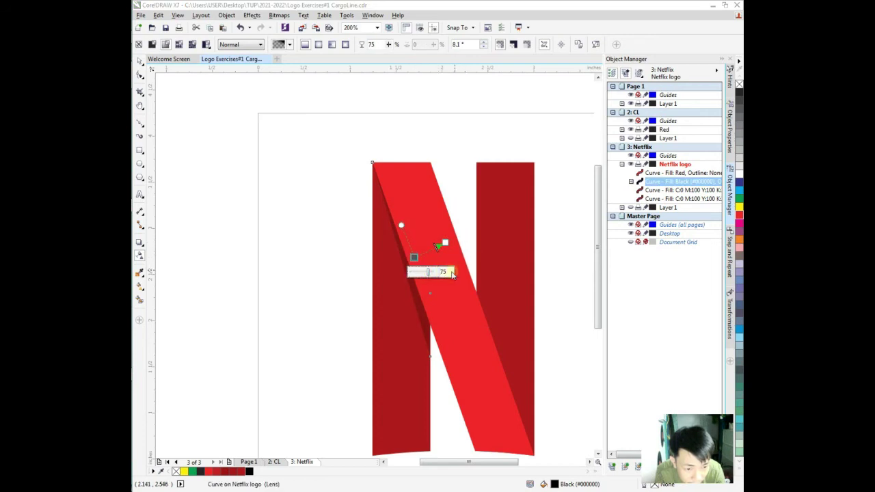
{"action": "left_click_drag", "start_coordinate": [439, 276], "coordinate": [425, 277]}
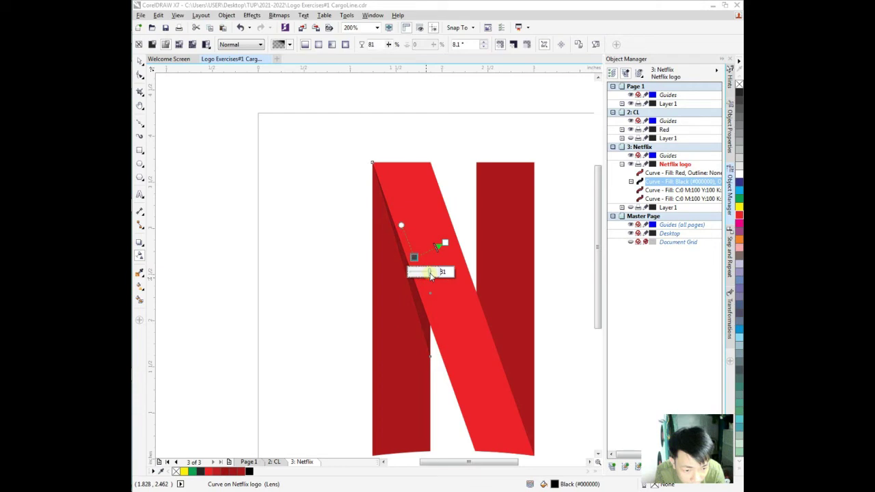
Set a left node's transparency to 75 and spread the gradient points, another at 100
{"action": "left_click", "coordinate": [383, 278]}
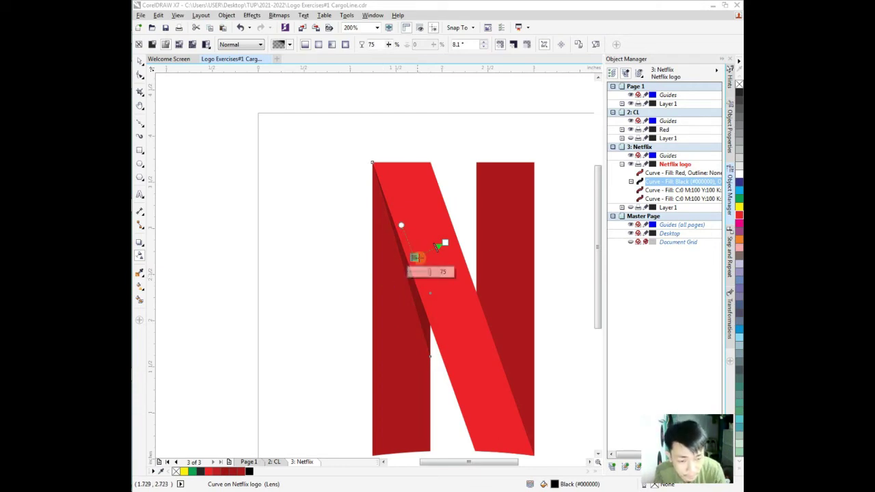
{"action": "left_click_drag", "start_coordinate": [414, 258], "coordinate": [388, 269]}
{"action": "left_click", "coordinate": [440, 260]}
{"action": "left_click_drag", "start_coordinate": [440, 260], "coordinate": [465, 220]}
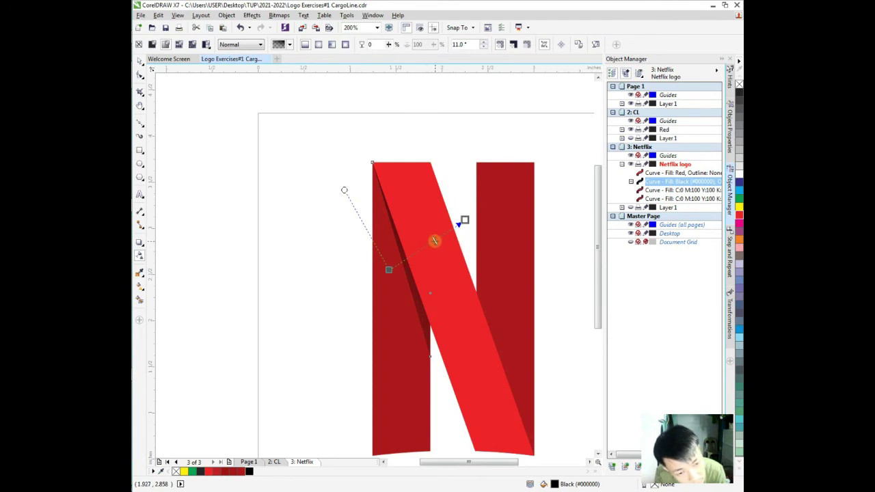
{"action": "left_click_drag", "start_coordinate": [389, 268], "coordinate": [407, 258]}
{"action": "left_click", "coordinate": [382, 217]}
{"action": "left_click_drag", "start_coordinate": [371, 197], "coordinate": [407, 258]}
{"action": "left_click_drag", "start_coordinate": [387, 183], "coordinate": [406, 261]}
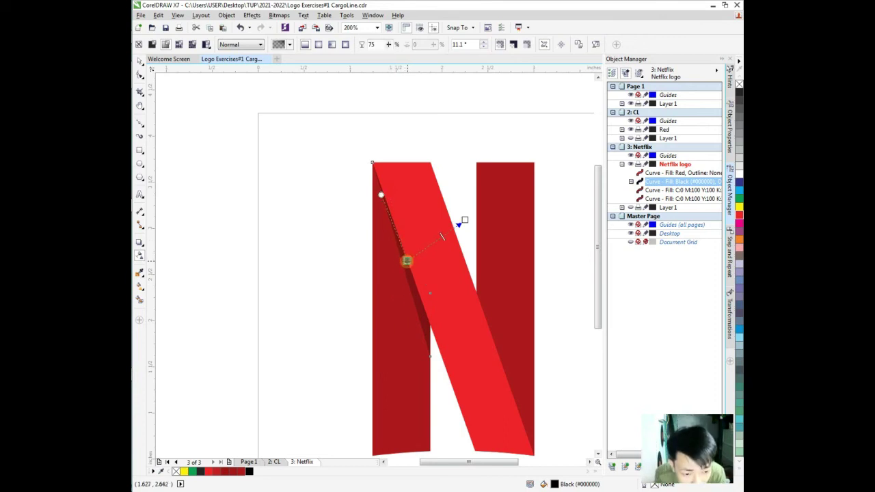
Lower the end point's transparency slightly and fine-tune the gradient's end and start positions
{"action": "left_click", "coordinate": [249, 474]}
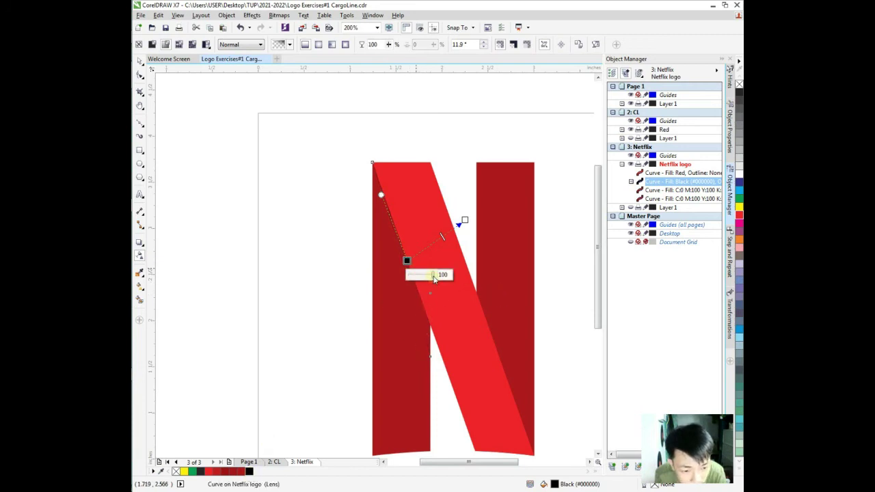
{"action": "left_click_drag", "start_coordinate": [434, 279], "coordinate": [433, 278]}
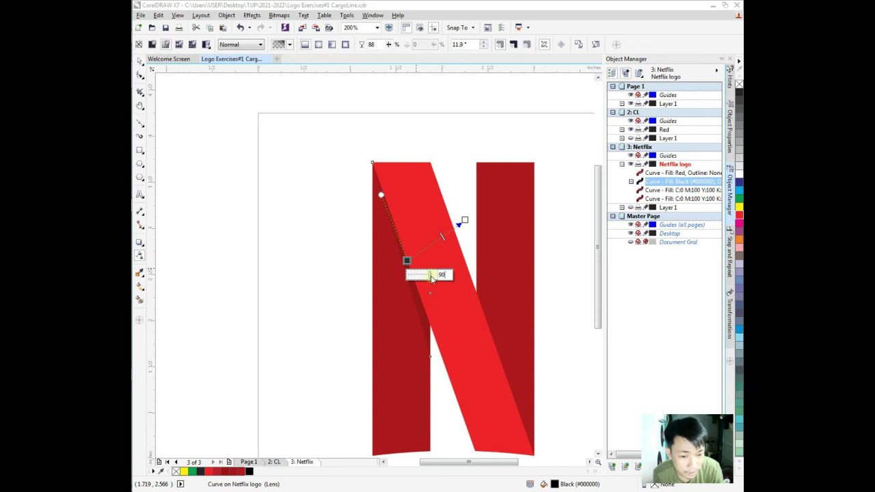
{"action": "left_click", "coordinate": [440, 237]}
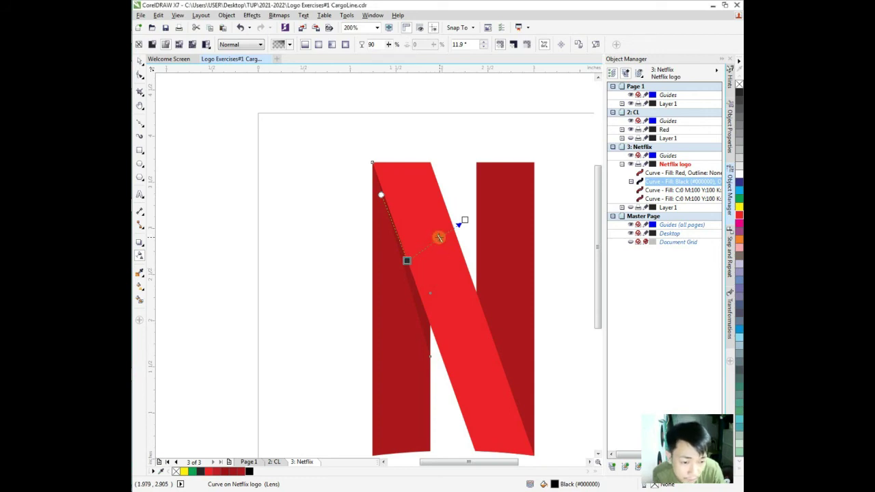
{"action": "left_click_drag", "start_coordinate": [464, 220], "coordinate": [457, 229]}
{"action": "left_click", "coordinate": [388, 203]}
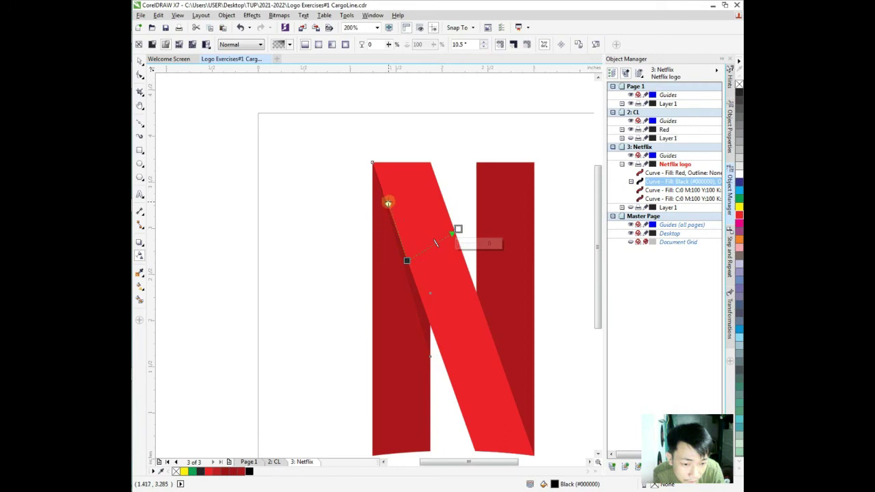
{"action": "mouse_move", "coordinate": [387, 202]}
{"action": "left_mouse_down"}
{"action": "mouse_move", "coordinate": [383, 192]}
{"action": "mouse_move", "coordinate": [385, 205]}
{"action": "left_mouse_up"}
{"action": "left_click", "coordinate": [141, 63]}
{"action": "left_click", "coordinate": [370, 358]}
{"action": "key", "text": "h"}
{"action": "key", "text": "F3"}
{"action": "scroll", "coordinate": [407, 312], "scroll_direction": "up", "scroll_amount": 5}
{"action": "scroll", "coordinate": [395, 295], "scroll_direction": "down", "scroll_amount": 2}
{"action": "left_click", "coordinate": [251, 462]}
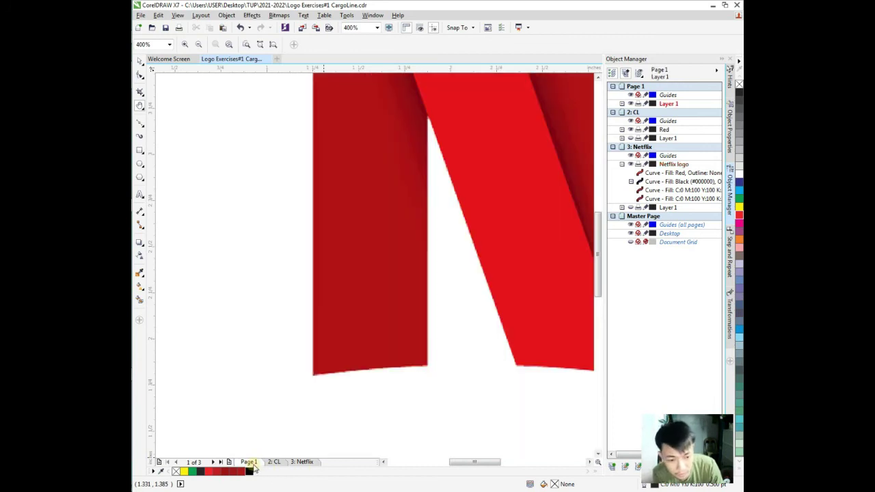
{"action": "left_click_drag", "start_coordinate": [385, 222], "coordinate": [362, 307]}
{"action": "scroll", "coordinate": [331, 207], "scroll_direction": "down", "scroll_amount": 2}
{"action": "scroll", "coordinate": [342, 284], "scroll_direction": "up", "scroll_amount": 2}
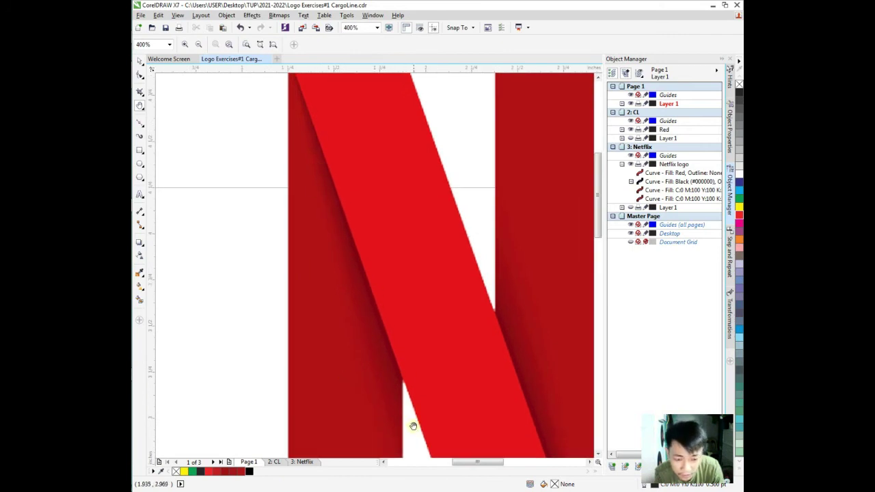
{"action": "scroll", "coordinate": [362, 389], "scroll_direction": "down", "scroll_amount": 2}
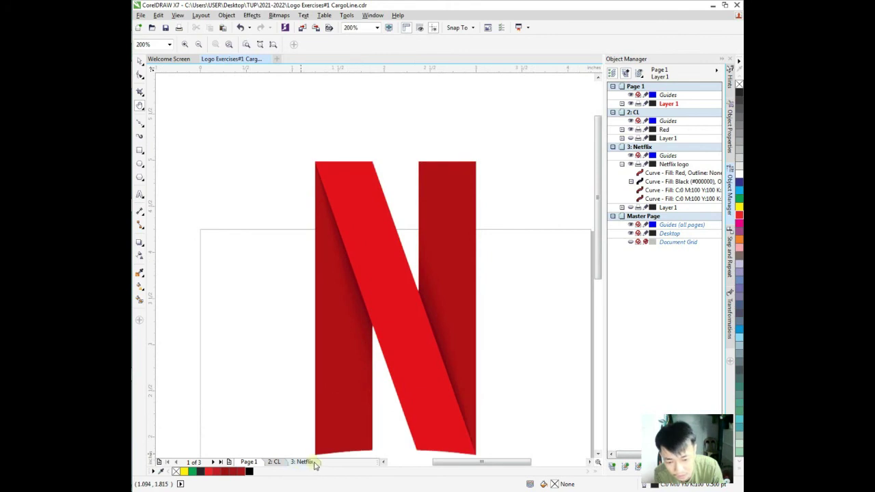
{"action": "left_click", "coordinate": [313, 463]}
{"action": "scroll", "coordinate": [352, 282], "scroll_direction": "up", "scroll_amount": 2}
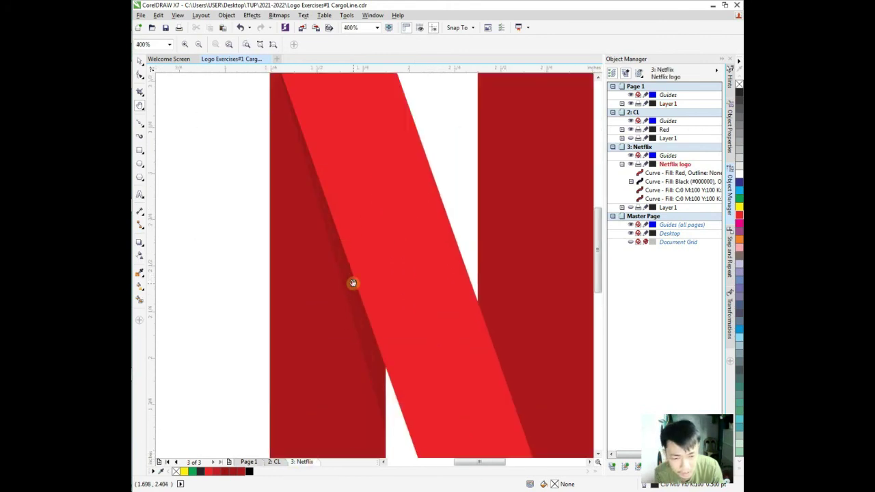
{"action": "left_click_drag", "start_coordinate": [353, 282], "coordinate": [363, 301]}
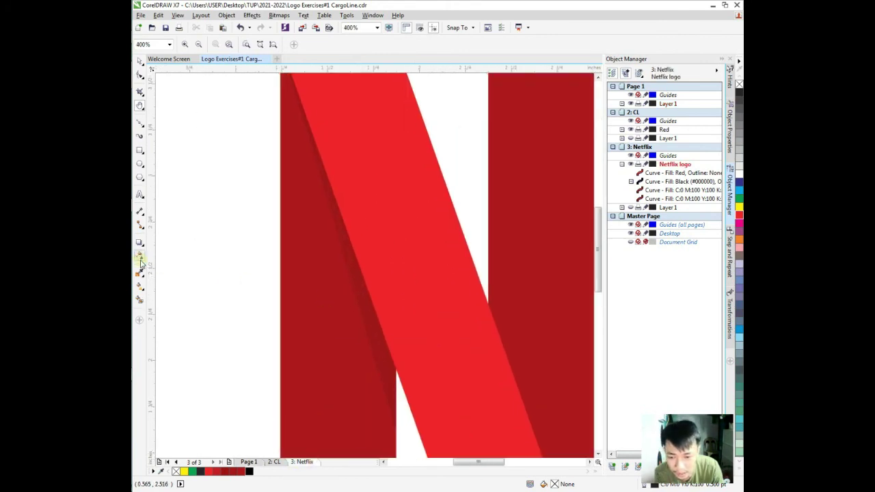
{"action": "left_click", "coordinate": [141, 261]}
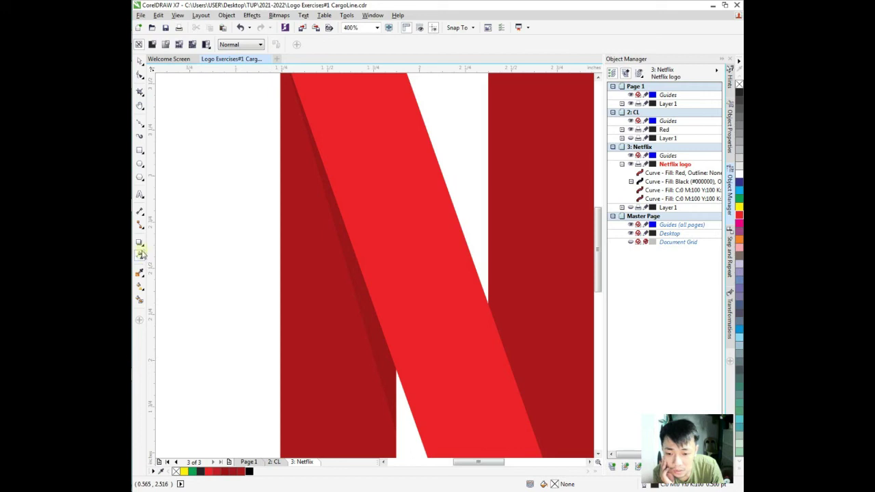
Choose Multiply blending with nothing selected, then cancel the document defaults dialog
{"action": "left_click", "coordinate": [241, 44]}
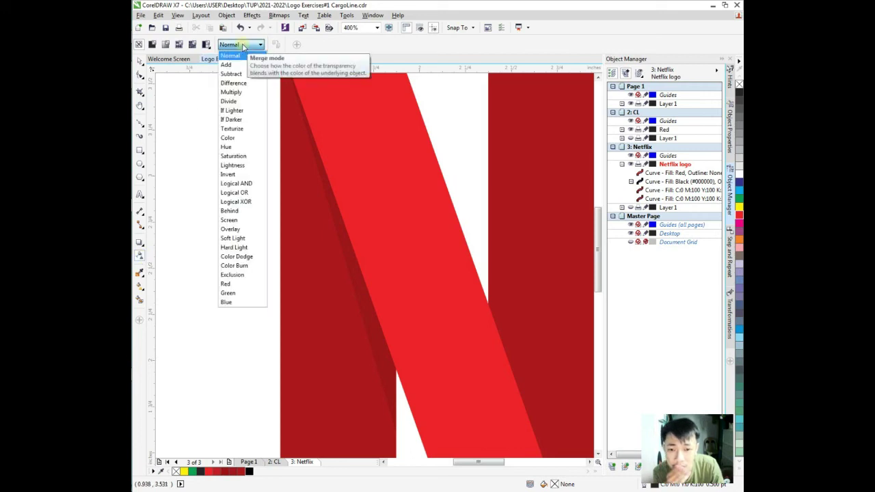
{"action": "left_click", "coordinate": [246, 93]}
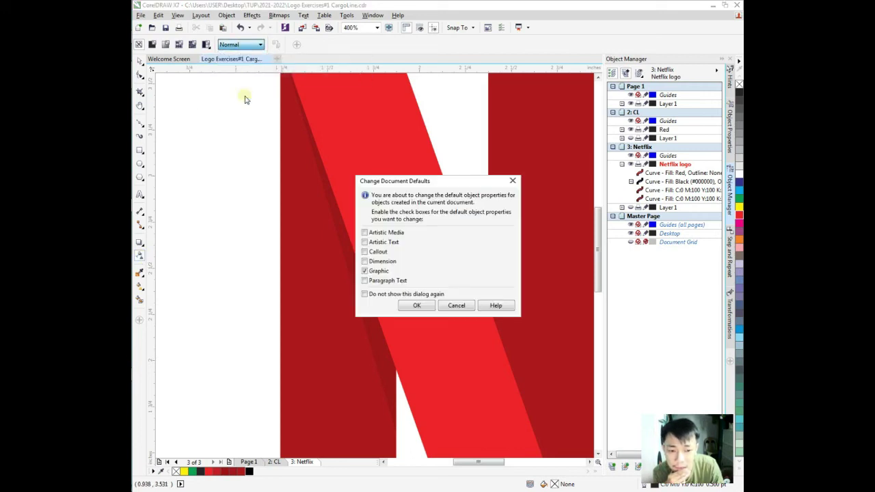
{"action": "left_click", "coordinate": [455, 306]}
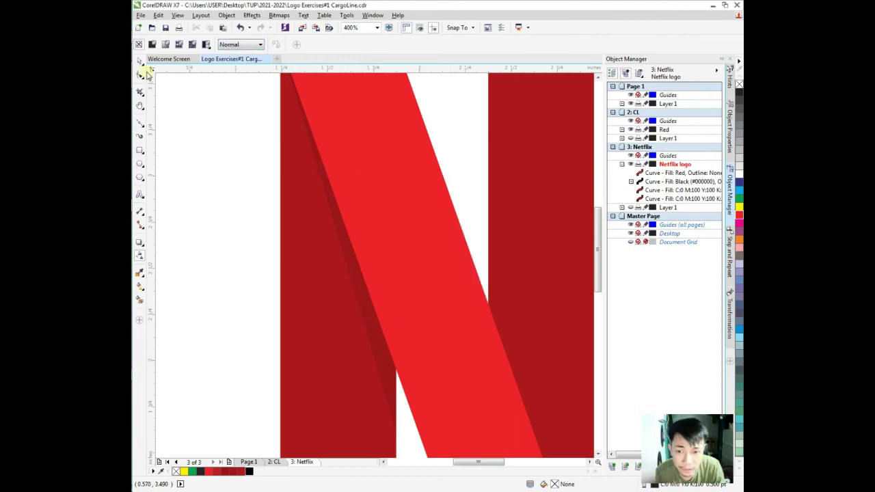
Select the black shadow curve and set its transparency merge mode to Multiply
{"action": "key", "text": "space"}
{"action": "left_click", "coordinate": [373, 321]}
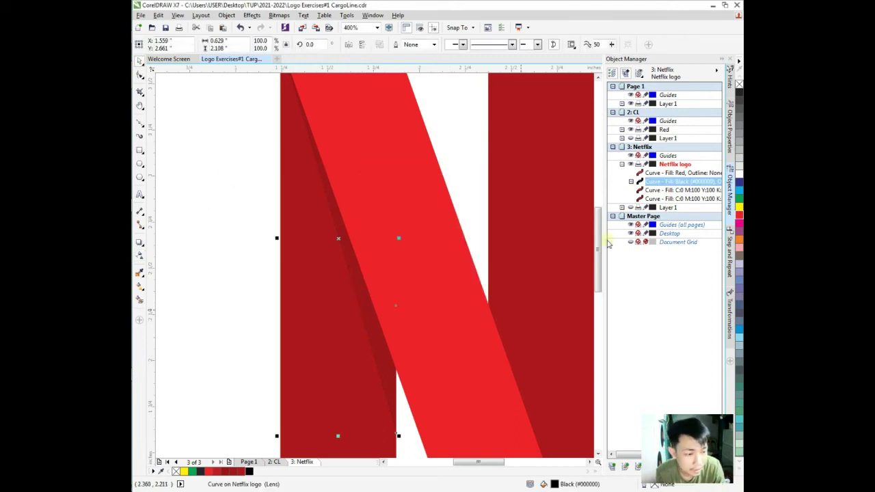
{"action": "left_click", "coordinate": [140, 255]}
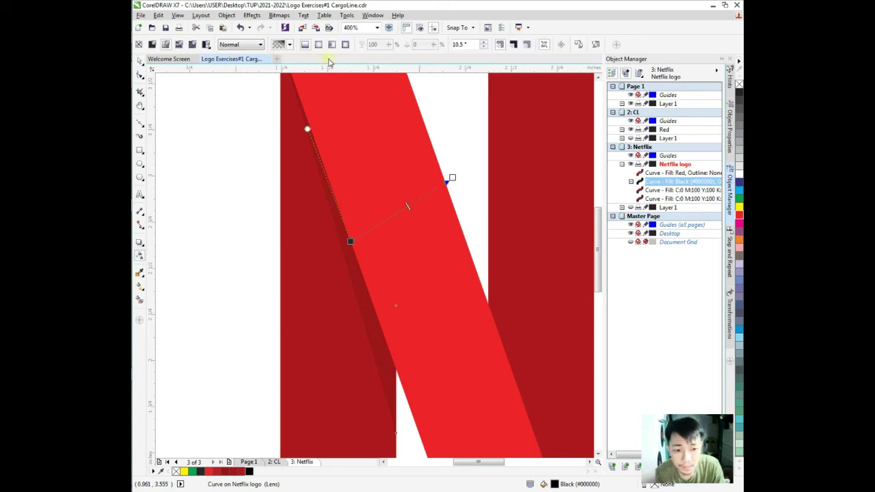
{"action": "left_click", "coordinate": [240, 44]}
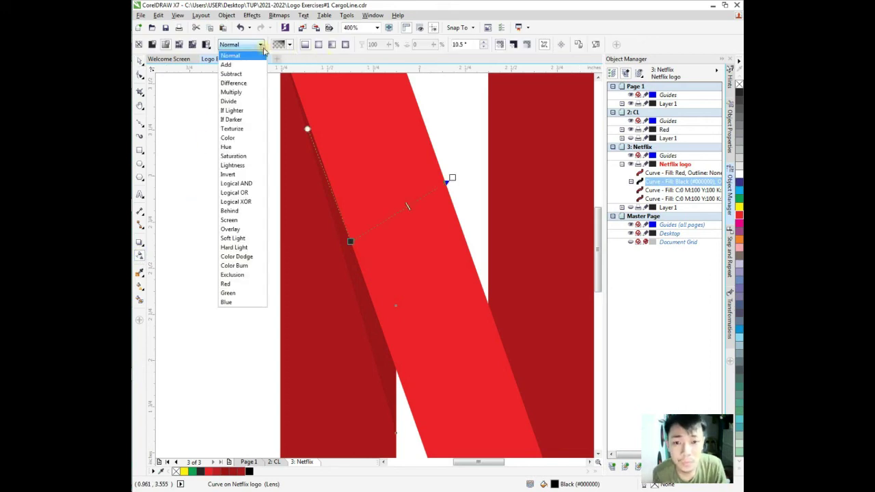
{"action": "left_click", "coordinate": [243, 93]}
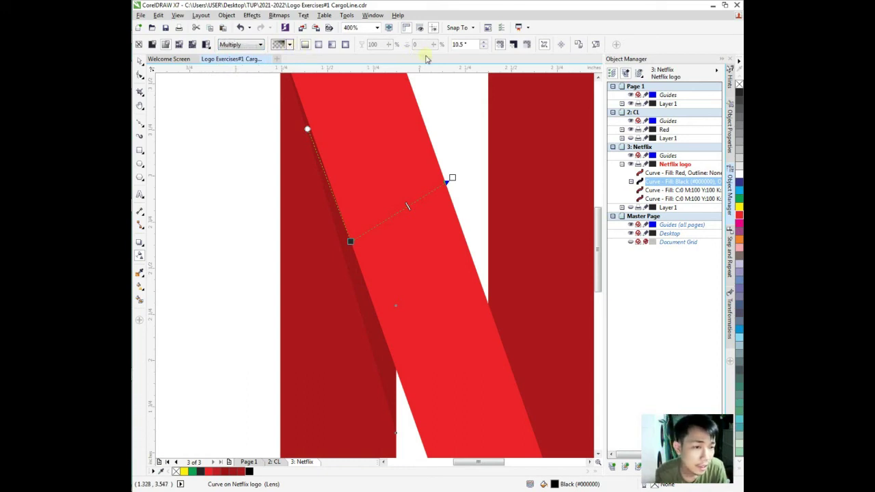
{"action": "left_click", "coordinate": [283, 45]}
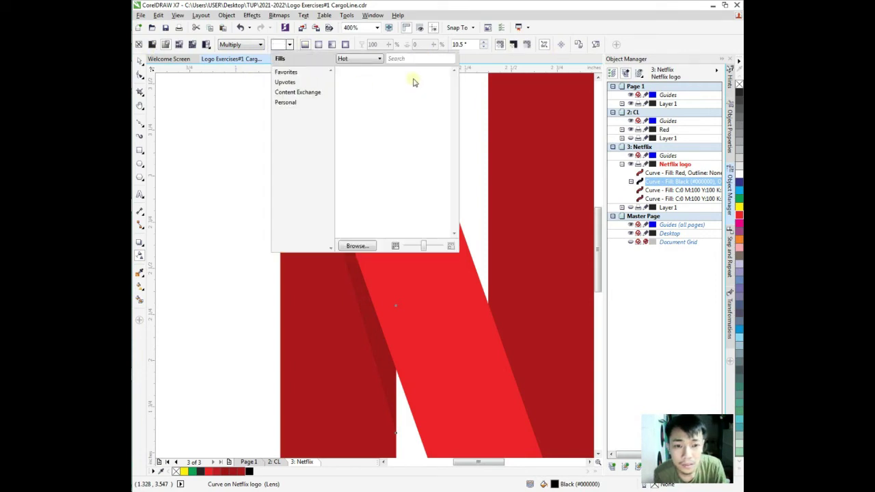
{"action": "left_click", "coordinate": [490, 64]}
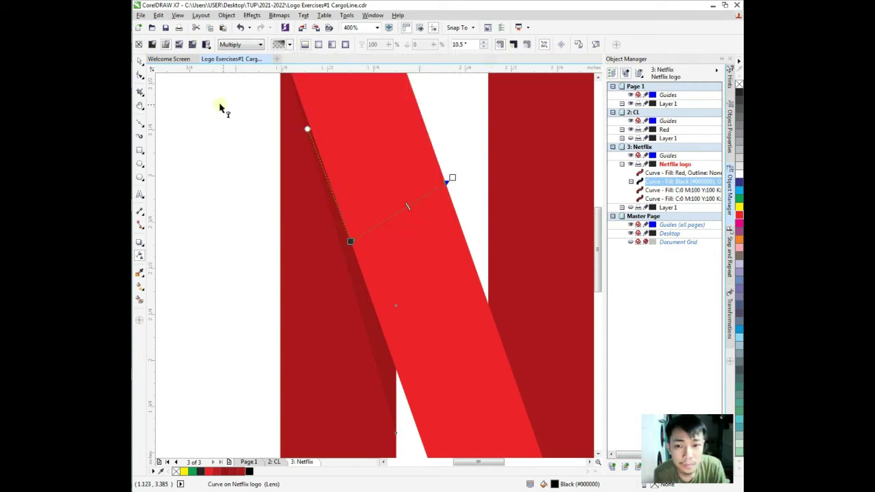
Apply vector pattern transparency to the shadow, moving and narrowing its tile over the N
{"action": "left_click", "coordinate": [180, 44]}
{"action": "scroll", "coordinate": [351, 286], "scroll_direction": "down", "scroll_amount": 2}
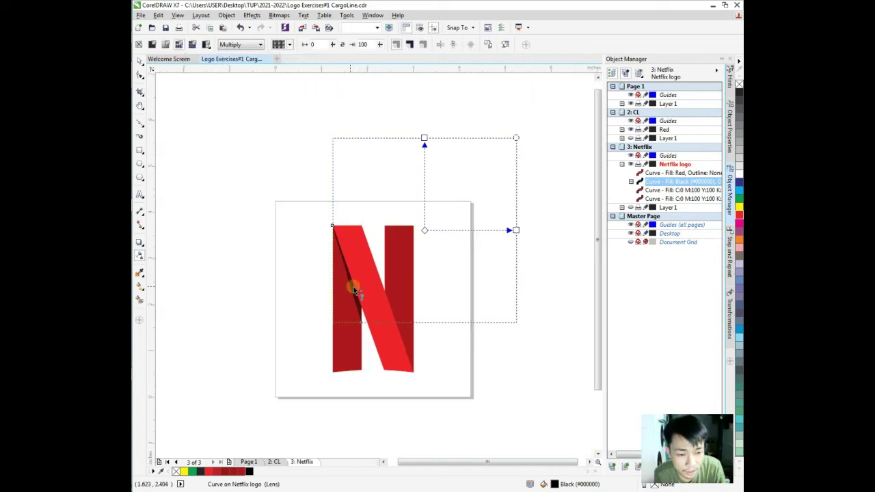
{"action": "scroll", "coordinate": [354, 287], "scroll_direction": "down", "scroll_amount": 1}
{"action": "scroll", "coordinate": [403, 251], "scroll_direction": "up", "scroll_amount": 2}
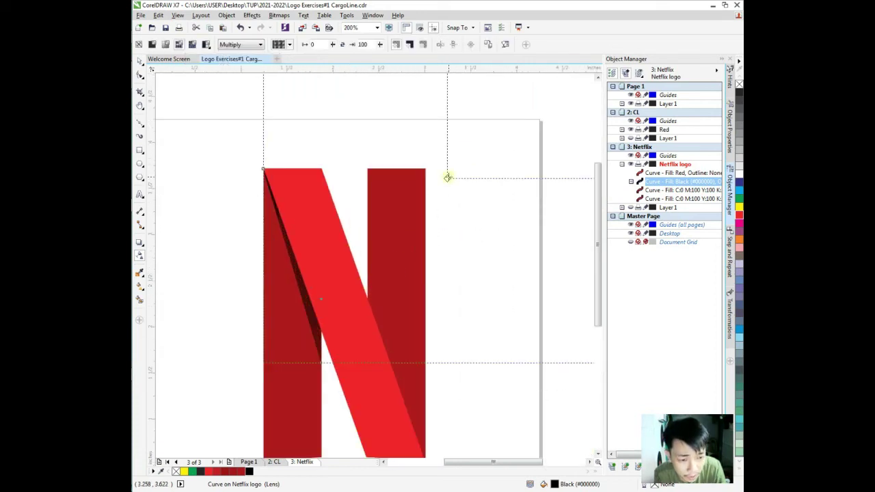
{"action": "left_click_drag", "start_coordinate": [448, 177], "coordinate": [370, 209]}
{"action": "scroll", "coordinate": [370, 209], "scroll_direction": "down", "scroll_amount": 1}
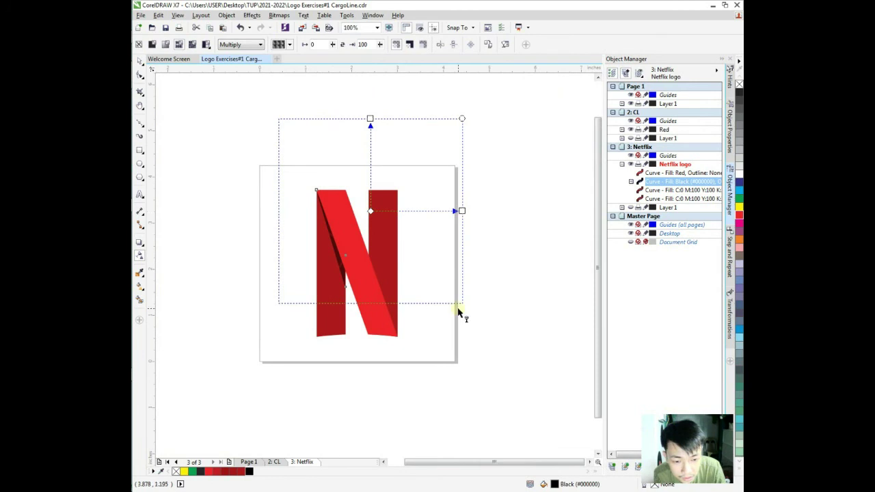
{"action": "left_click_drag", "start_coordinate": [462, 211], "coordinate": [438, 206]}
Browse the transparency pattern list, then bring the transparency handles back over the N
{"action": "left_click", "coordinate": [289, 45]}
{"action": "left_click", "coordinate": [290, 45]}
{"action": "left_click", "coordinate": [289, 45]}
{"action": "left_click", "coordinate": [289, 45]}
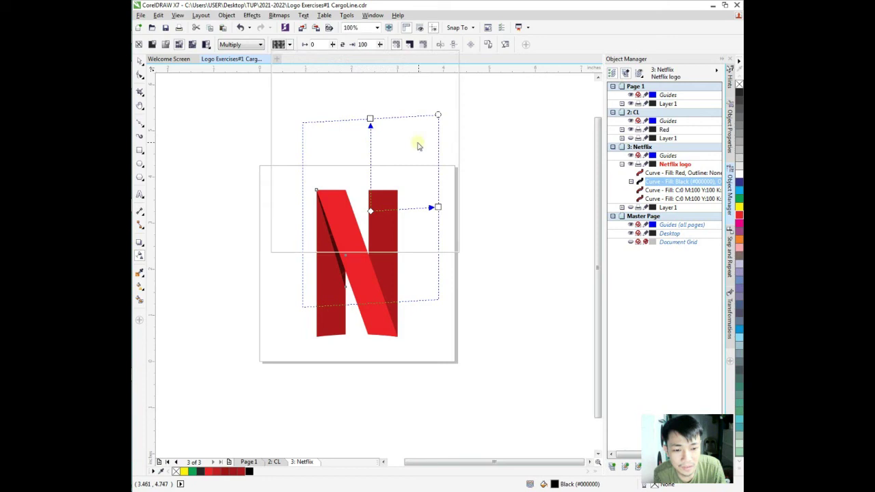
{"action": "left_click", "coordinate": [165, 45]}
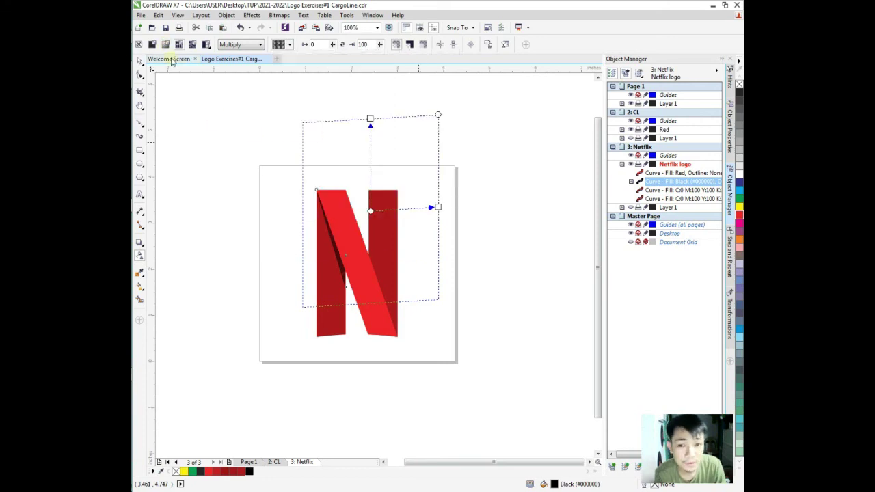
Switch the shadow to a linear fountain transparency angled about 8° along the diagonal, then deselect
{"action": "left_click", "coordinate": [166, 46]}
{"action": "scroll", "coordinate": [299, 261], "scroll_direction": "up", "scroll_amount": 4}
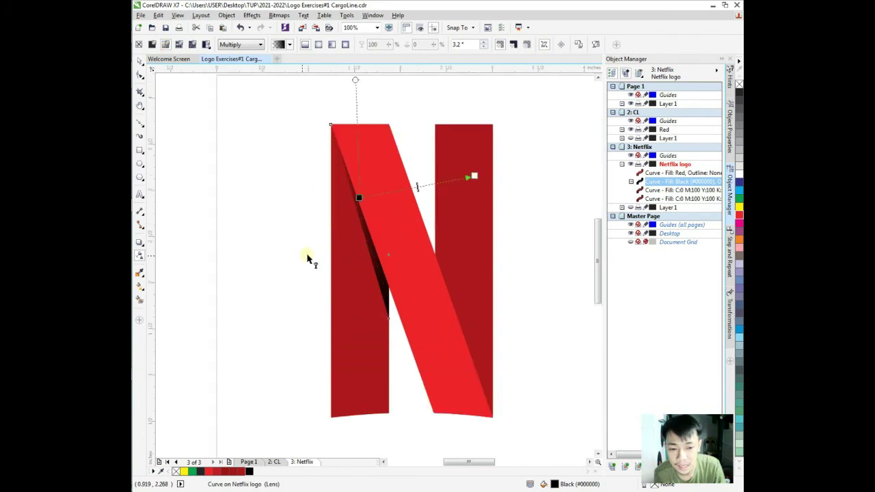
{"action": "left_click_drag", "start_coordinate": [359, 198], "coordinate": [423, 208]}
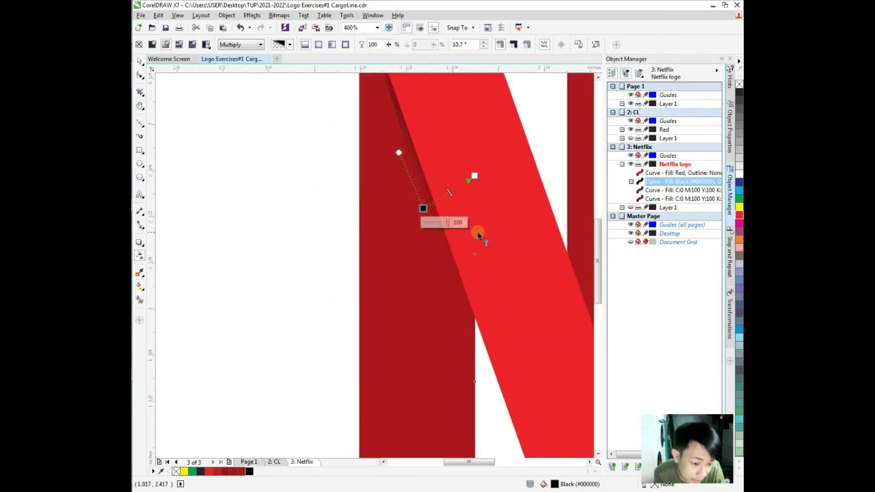
{"action": "scroll", "coordinate": [479, 234], "scroll_direction": "down", "scroll_amount": 2}
{"action": "scroll", "coordinate": [454, 221], "scroll_direction": "up", "scroll_amount": 2}
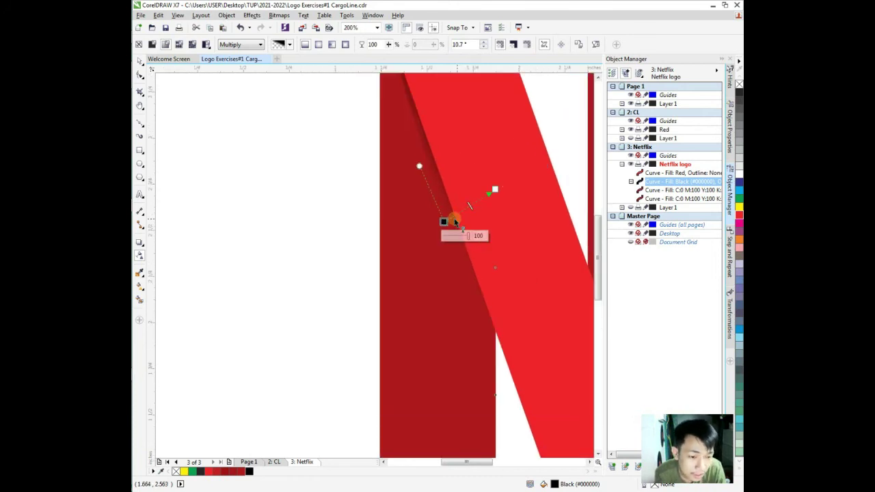
{"action": "mouse_move", "coordinate": [443, 221]}
{"action": "left_mouse_down"}
{"action": "mouse_move", "coordinate": [433, 209]}
{"action": "mouse_move", "coordinate": [441, 214]}
{"action": "left_mouse_up"}
{"action": "scroll", "coordinate": [441, 218], "scroll_direction": "down", "scroll_amount": 2}
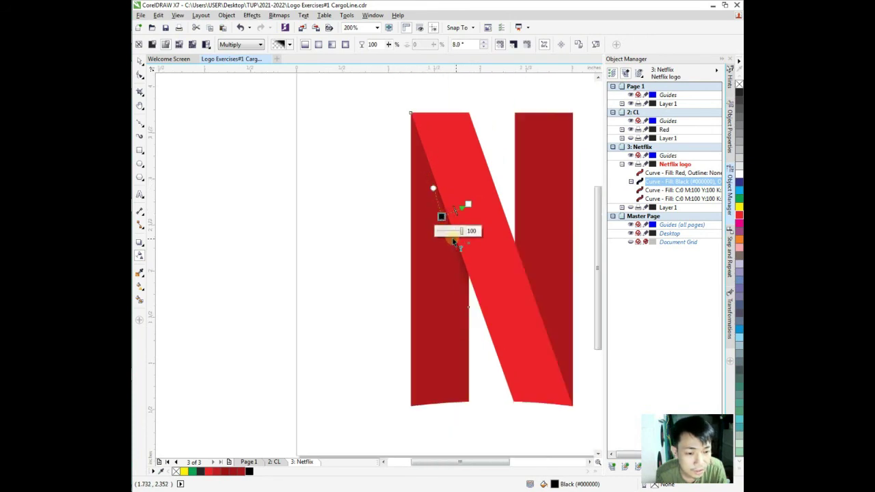
{"action": "left_click", "coordinate": [139, 60]}
{"action": "left_click", "coordinate": [309, 189]}
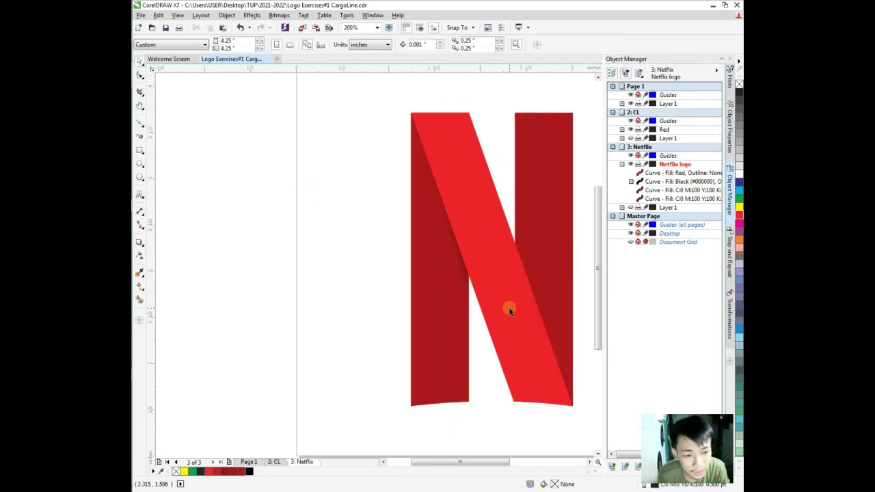
Drag the black Lens shadow's bottom node further down along the N's diagonal edge
{"action": "scroll", "coordinate": [446, 238], "scroll_direction": "up", "scroll_amount": 2}
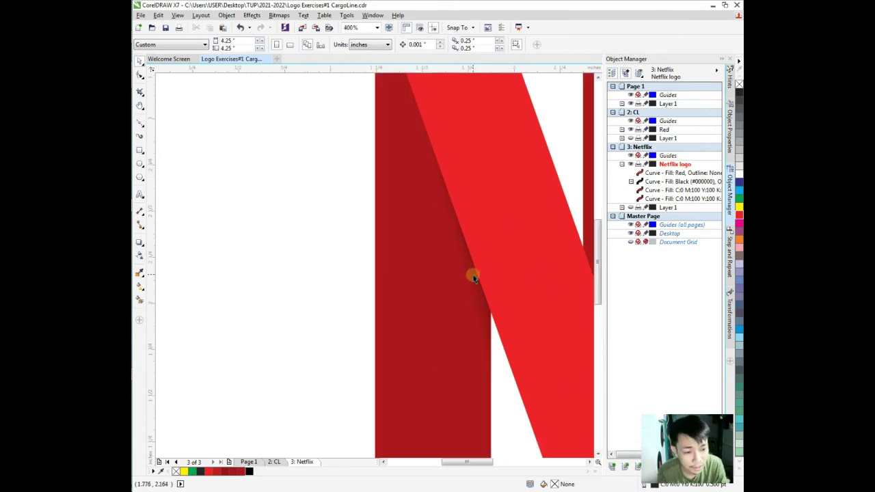
{"action": "left_click", "coordinate": [472, 277]}
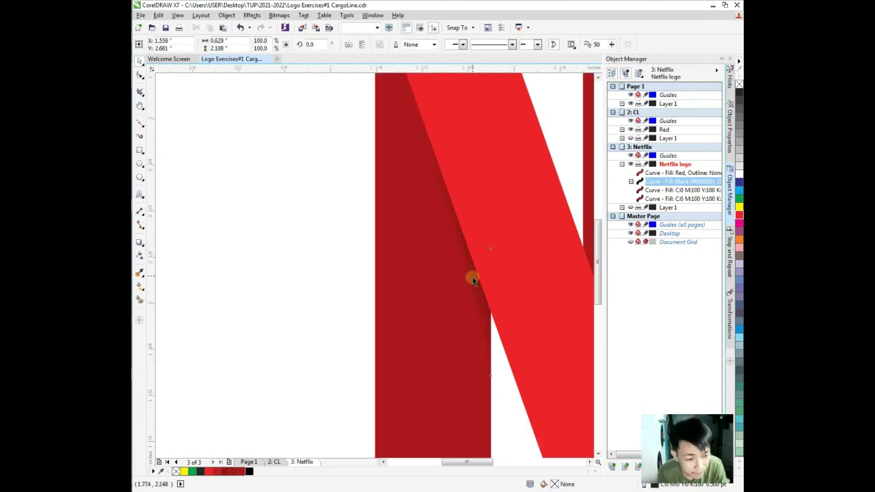
{"action": "left_click", "coordinate": [140, 76]}
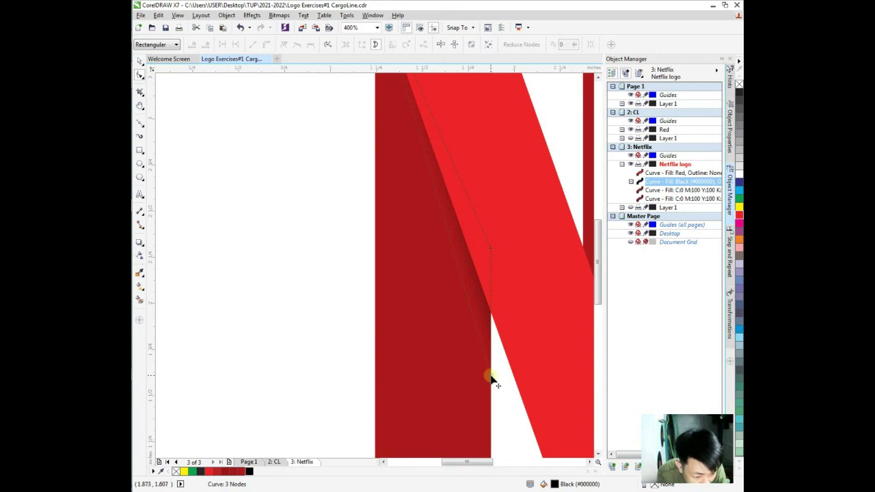
{"action": "left_click_drag", "start_coordinate": [492, 377], "coordinate": [490, 413]}
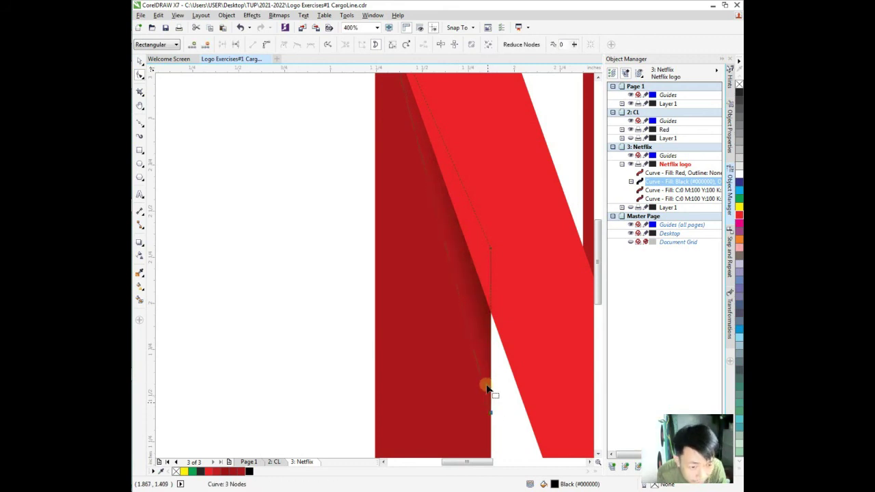
Select the red diagonal and pan around the N's lower corner to inspect the shadow
{"action": "scroll", "coordinate": [486, 381], "scroll_direction": "down", "scroll_amount": 1}
{"action": "scroll", "coordinate": [433, 174], "scroll_direction": "up", "scroll_amount": 5}
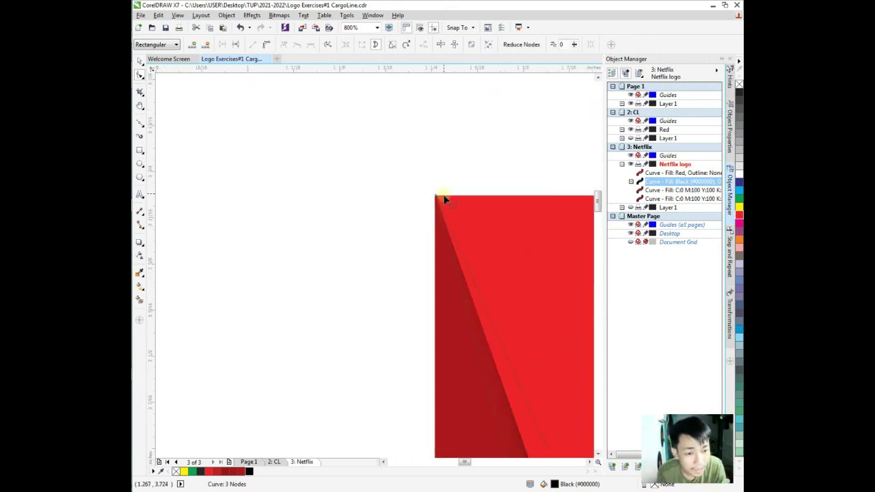
{"action": "scroll", "coordinate": [411, 132], "scroll_direction": "up", "scroll_amount": 1}
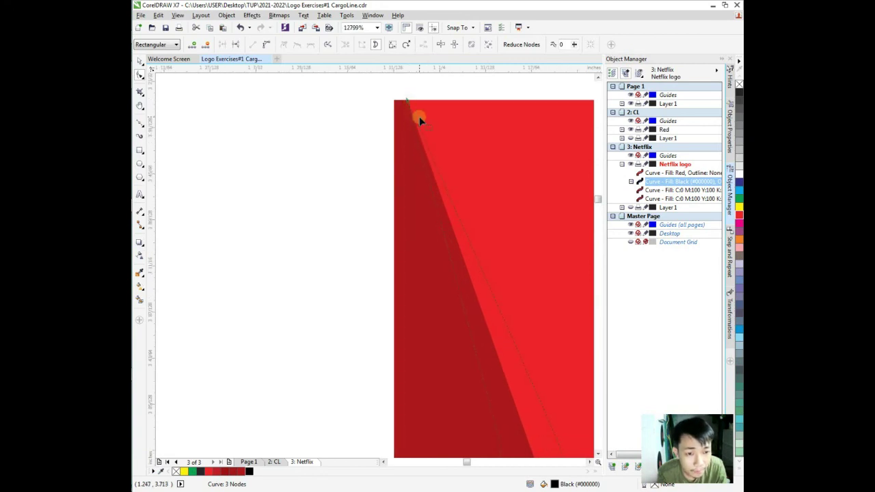
{"action": "left_click", "coordinate": [433, 120]}
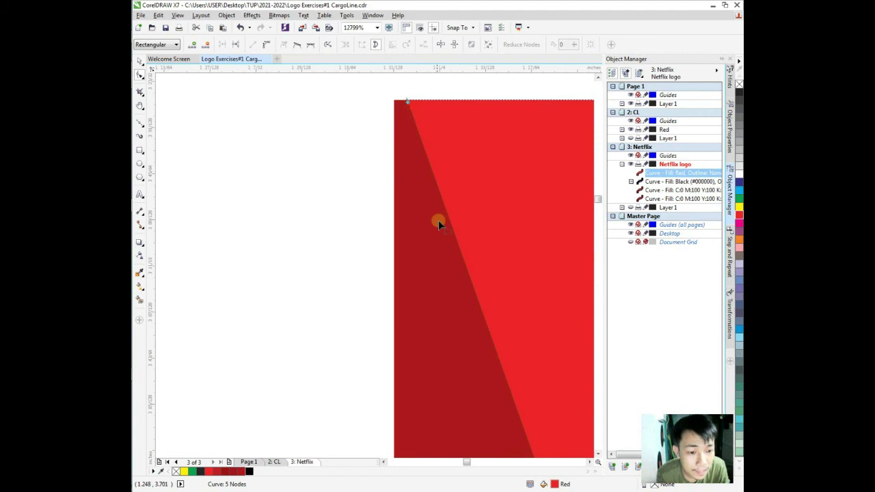
{"action": "scroll", "coordinate": [439, 220], "scroll_direction": "down", "scroll_amount": 4}
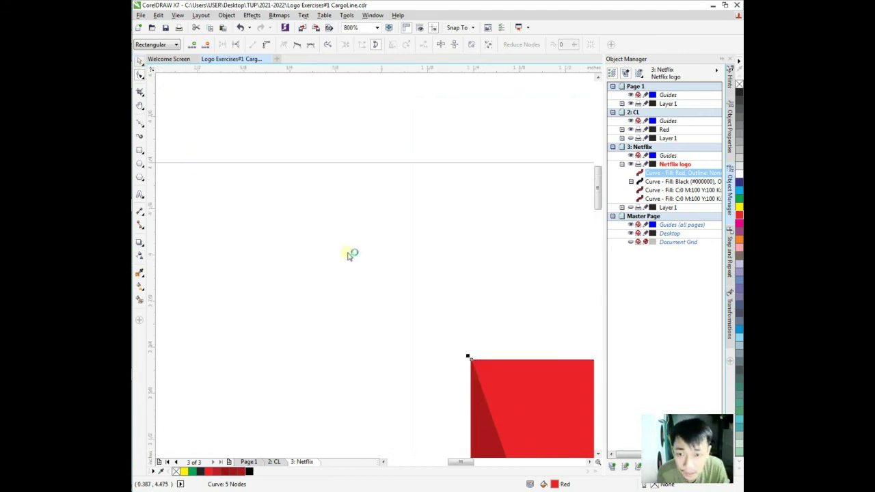
{"action": "key", "text": "h"}
{"action": "left_click_drag", "start_coordinate": [472, 359], "coordinate": [426, 264]}
{"action": "left_click_drag", "start_coordinate": [445, 327], "coordinate": [432, 361]}
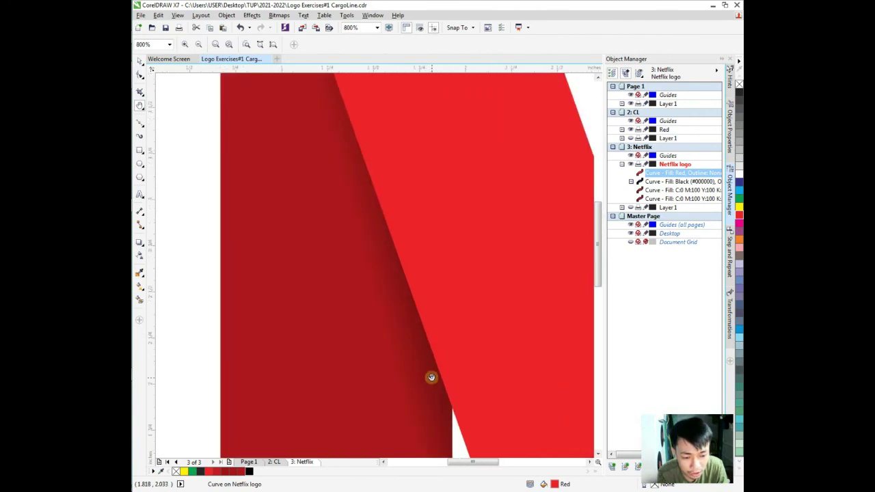
{"action": "scroll", "coordinate": [432, 361], "scroll_direction": "down", "scroll_amount": 2}
{"action": "scroll", "coordinate": [383, 313], "scroll_direction": "up", "scroll_amount": 1}
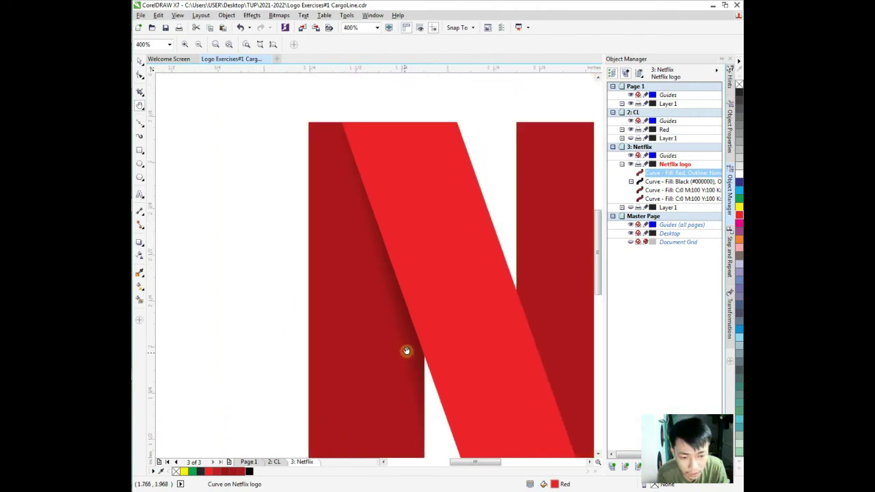
{"action": "scroll", "coordinate": [406, 350], "scroll_direction": "down", "scroll_amount": 1}
{"action": "scroll", "coordinate": [408, 343], "scroll_direction": "up", "scroll_amount": 1}
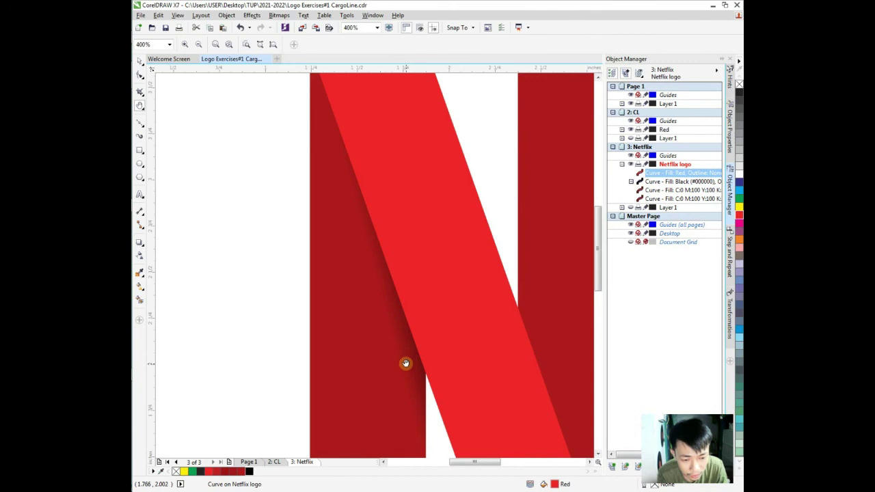
{"action": "key", "text": "space"}
Zoom into the top-left corner and snap the black shadow's top node onto it
{"action": "left_click", "coordinate": [408, 352]}
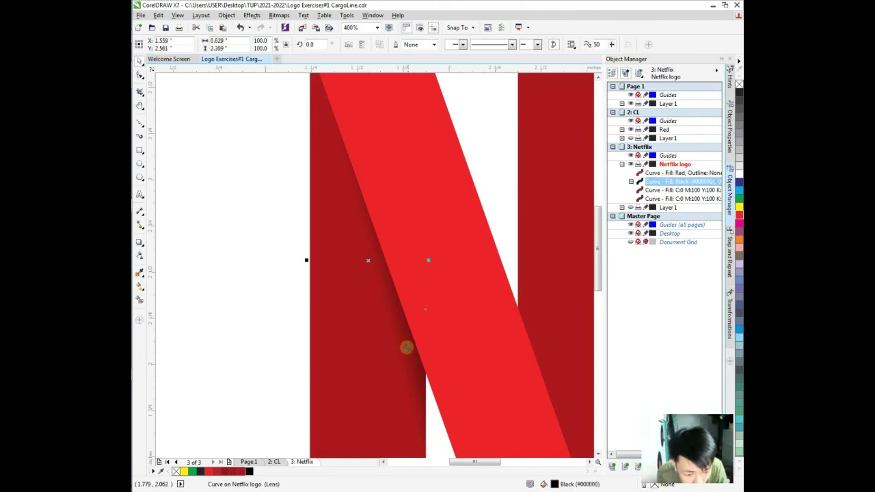
{"action": "scroll", "coordinate": [401, 332], "scroll_direction": "down", "scroll_amount": 1}
{"action": "scroll", "coordinate": [356, 190], "scroll_direction": "up", "scroll_amount": 2}
{"action": "scroll", "coordinate": [360, 181], "scroll_direction": "up", "scroll_amount": 1}
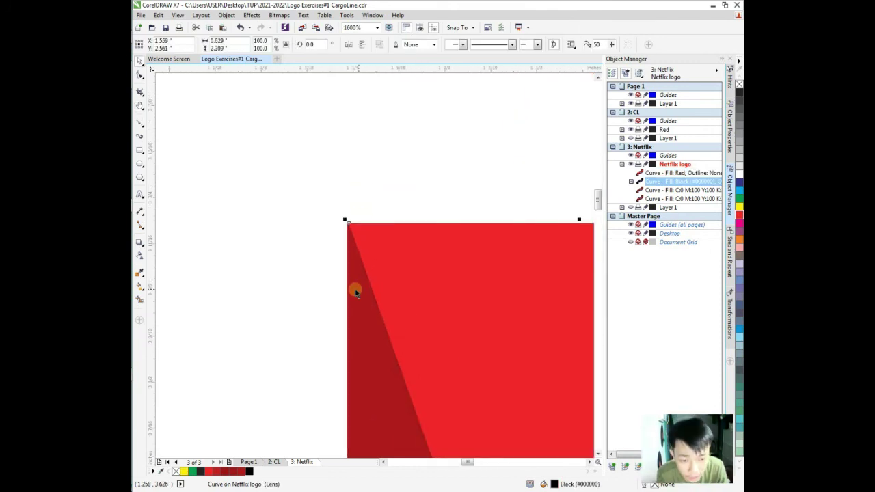
{"action": "key", "text": "F10"}
{"action": "scroll", "coordinate": [354, 235], "scroll_direction": "up", "scroll_amount": 3}
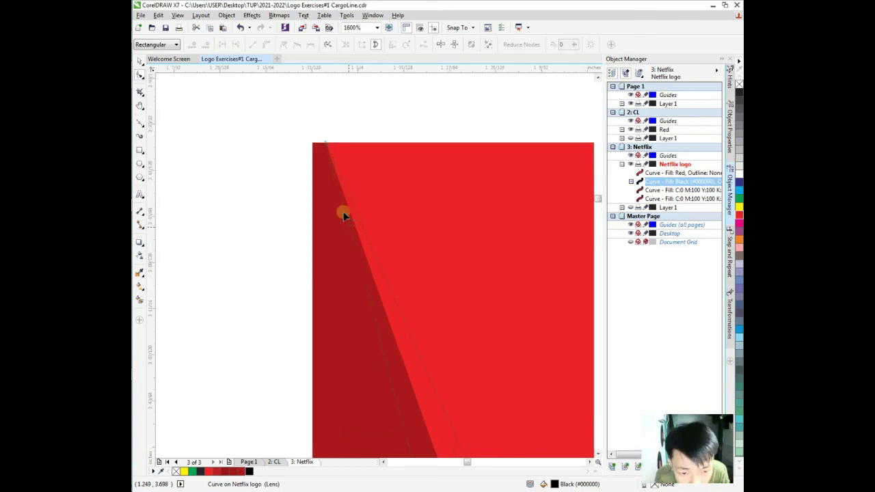
{"action": "scroll", "coordinate": [328, 137], "scroll_direction": "up", "scroll_amount": 2}
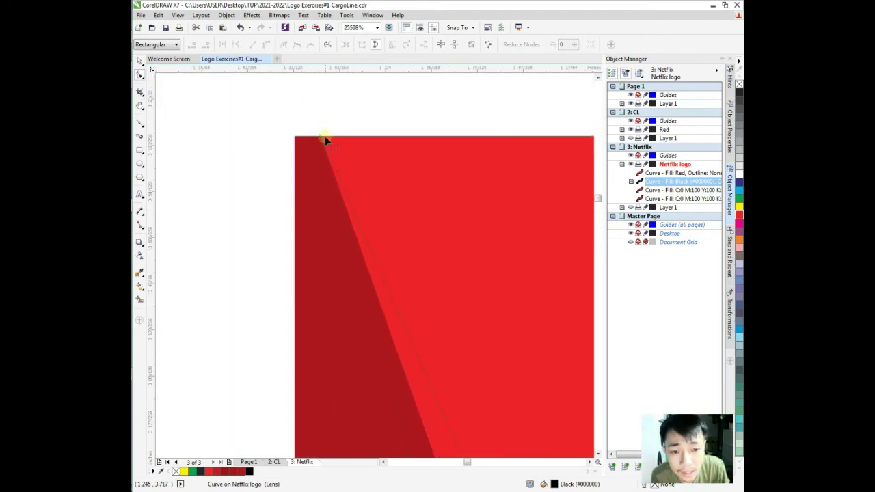
{"action": "left_click_drag", "start_coordinate": [320, 138], "coordinate": [298, 141]}
Snap the red diagonal's top node onto the same corner and pan to check alignment
{"action": "left_click", "coordinate": [328, 152]}
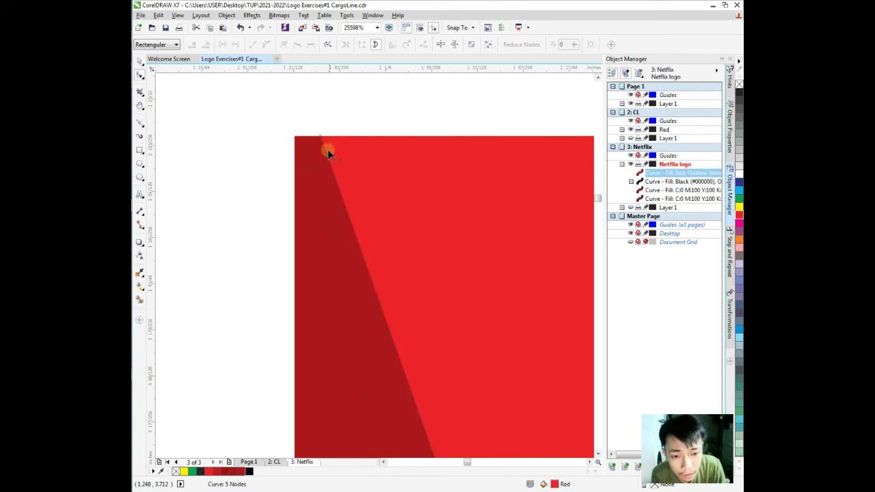
{"action": "left_click_drag", "start_coordinate": [321, 138], "coordinate": [295, 139]}
{"action": "scroll", "coordinate": [362, 218], "scroll_direction": "down", "scroll_amount": 5}
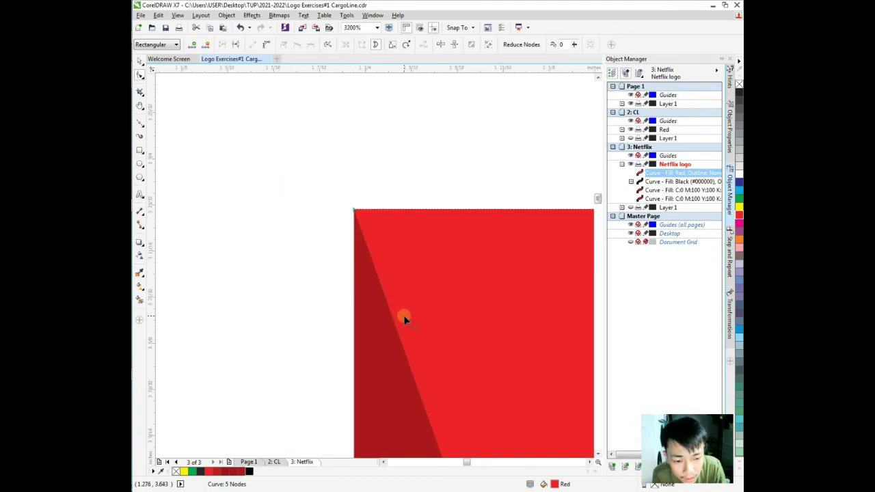
{"action": "key", "text": "h"}
{"action": "left_click_drag", "start_coordinate": [441, 361], "coordinate": [360, 256]}
{"action": "scroll", "coordinate": [360, 256], "scroll_direction": "down", "scroll_amount": 1}
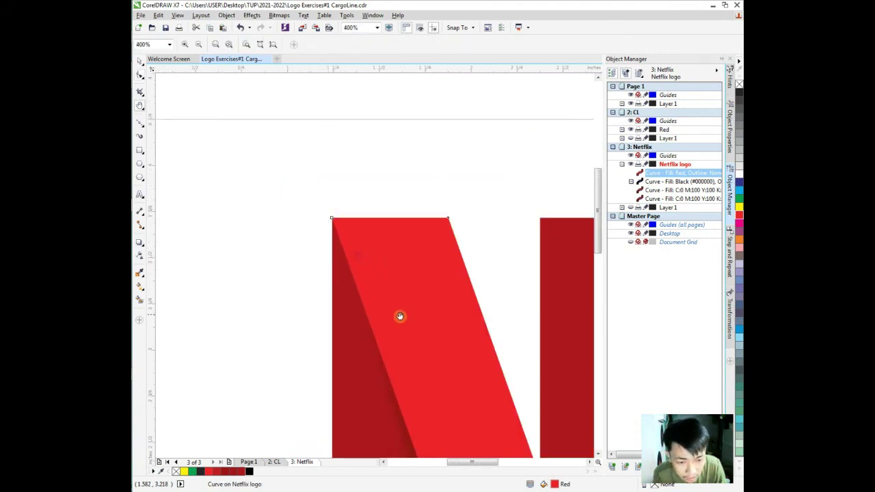
{"action": "left_click_drag", "start_coordinate": [430, 219], "coordinate": [414, 203]}
{"action": "scroll", "coordinate": [413, 204], "scroll_direction": "up", "scroll_amount": 3}
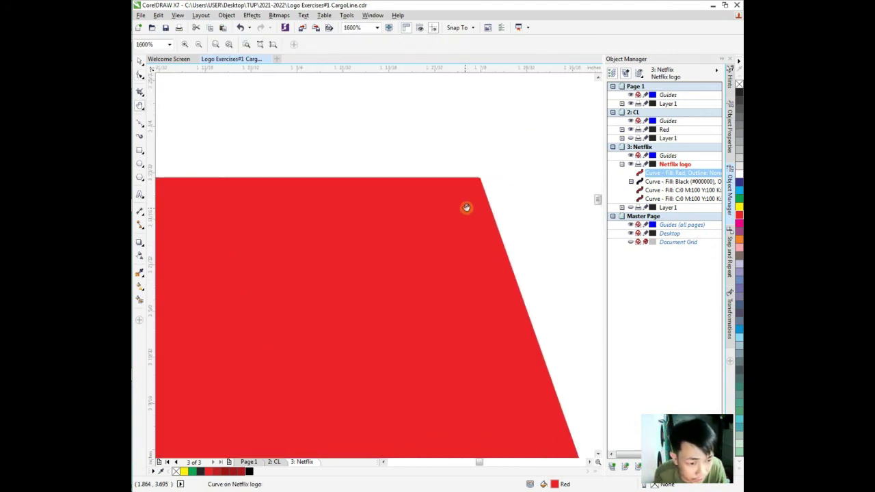
{"action": "scroll", "coordinate": [477, 215], "scroll_direction": "down", "scroll_amount": 4}
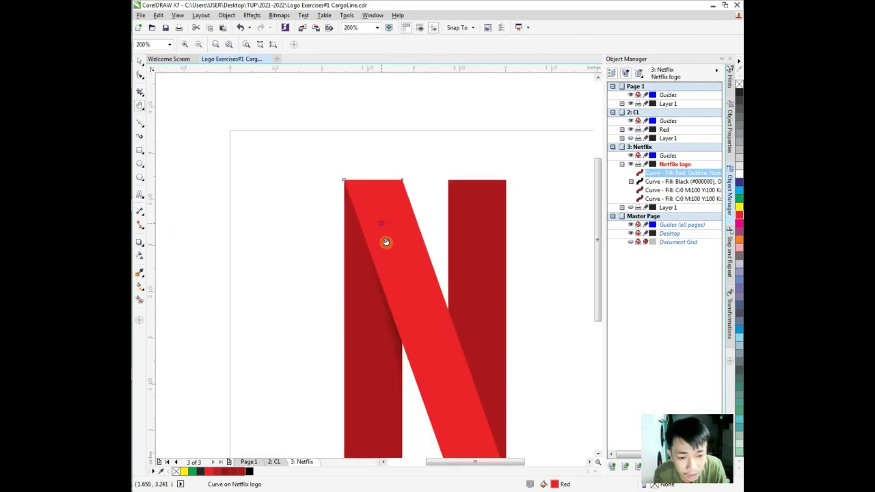
{"action": "scroll", "coordinate": [402, 185], "scroll_direction": "up", "scroll_amount": 3}
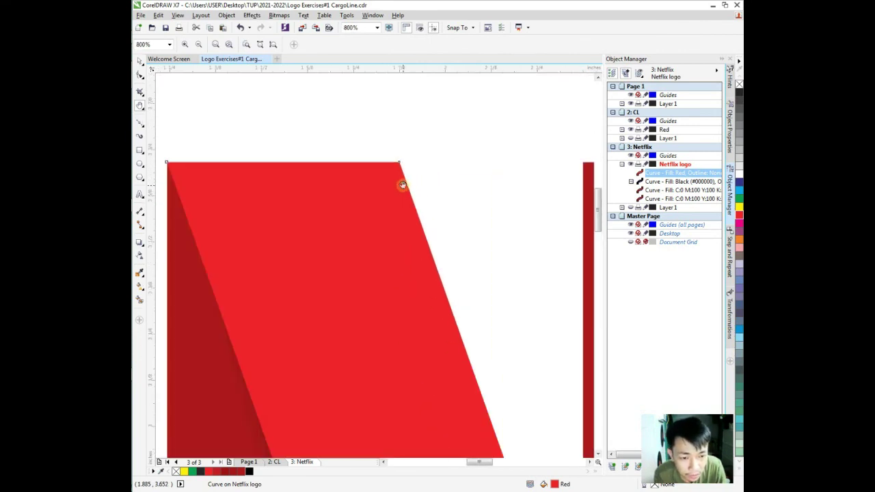
{"action": "scroll", "coordinate": [388, 189], "scroll_direction": "up", "scroll_amount": 1}
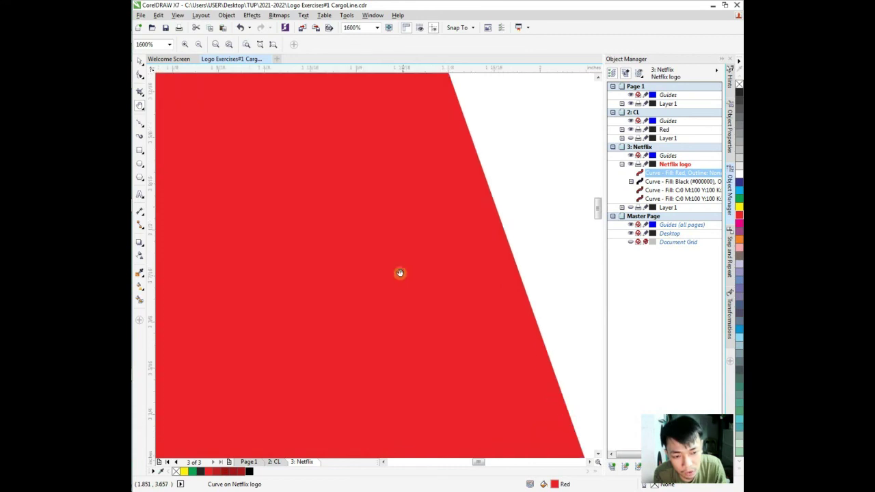
{"action": "scroll", "coordinate": [401, 274], "scroll_direction": "down", "scroll_amount": 3}
{"action": "scroll", "coordinate": [410, 256], "scroll_direction": "up", "scroll_amount": 1}
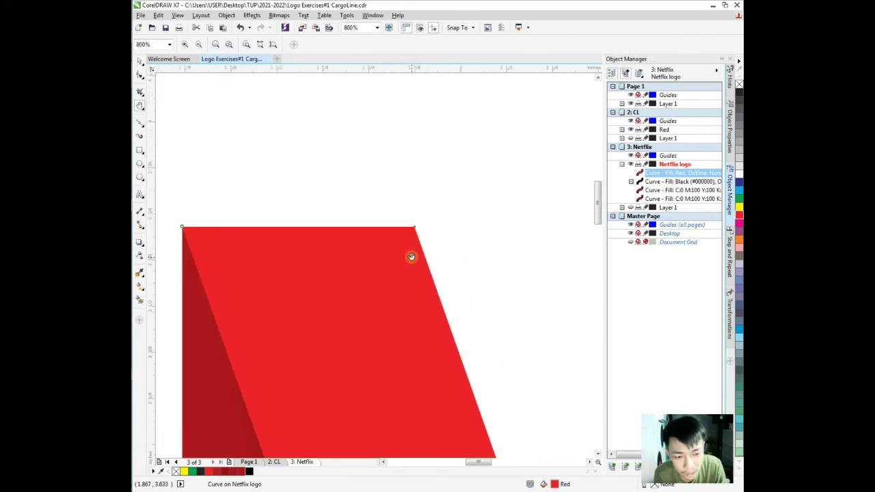
{"action": "scroll", "coordinate": [406, 243], "scroll_direction": "up", "scroll_amount": 1}
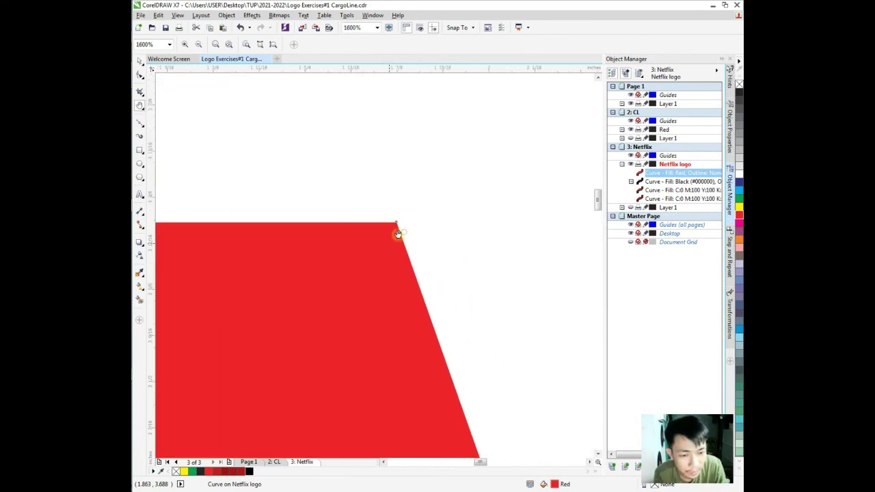
{"action": "left_click", "coordinate": [177, 16]}
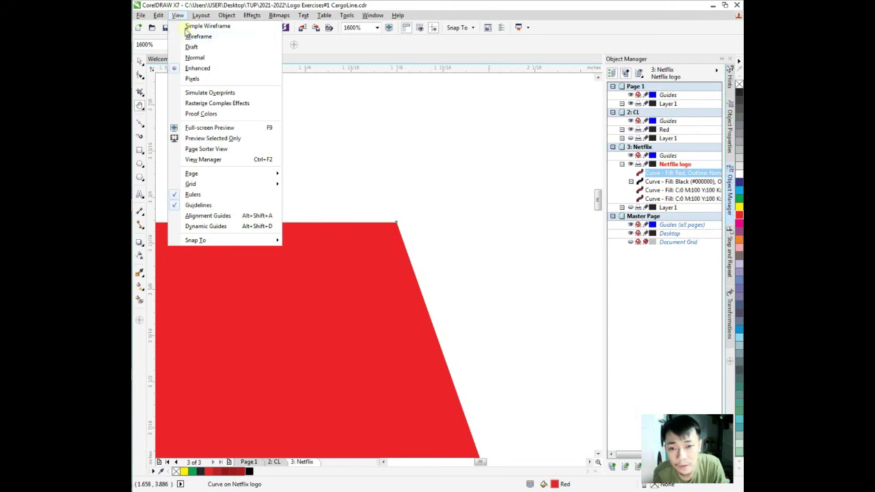
Switch to Wireframe view and snap the diagonal's top node onto the bar edge
{"action": "left_click", "coordinate": [198, 36]}
{"action": "scroll", "coordinate": [393, 236], "scroll_direction": "up", "scroll_amount": 4}
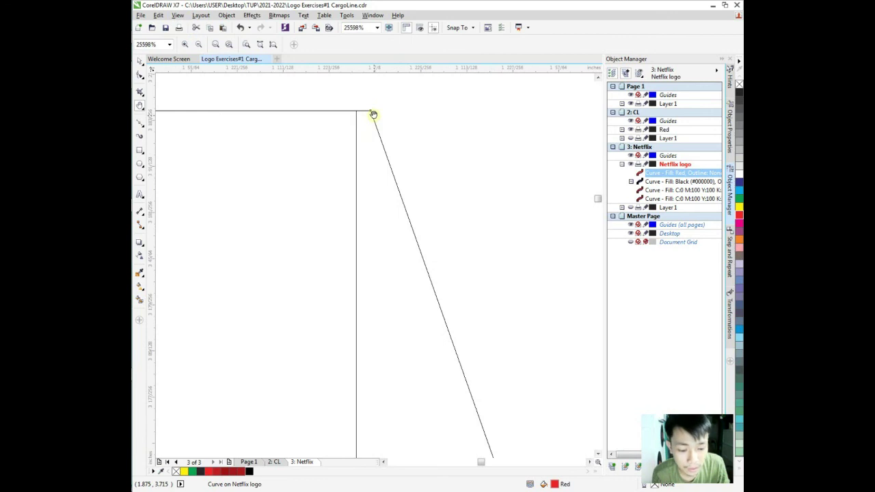
{"action": "key", "text": "F10"}
{"action": "left_click_drag", "start_coordinate": [370, 113], "coordinate": [356, 111]}
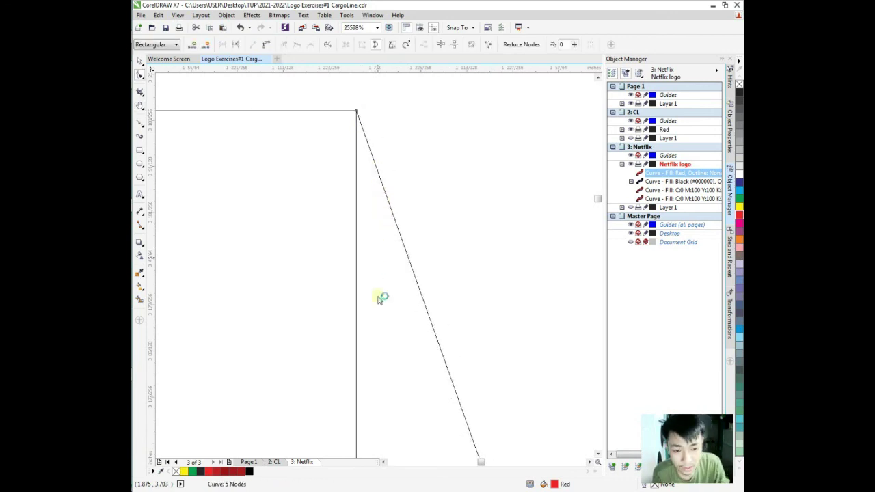
Snap the diagonal's bottom node onto the right stem's bottom corner
{"action": "key", "text": "h"}
{"action": "scroll", "coordinate": [369, 291], "scroll_direction": "down", "scroll_amount": 3}
{"action": "left_click_drag", "start_coordinate": [307, 306], "coordinate": [472, 235]}
{"action": "scroll", "coordinate": [373, 244], "scroll_direction": "down", "scroll_amount": 1}
{"action": "mouse_move", "coordinate": [374, 244]}
{"action": "left_mouse_down"}
{"action": "mouse_move", "coordinate": [340, 232]}
{"action": "mouse_move", "coordinate": [460, 223]}
{"action": "left_mouse_up"}
{"action": "scroll", "coordinate": [203, 96], "scroll_direction": "down", "scroll_amount": 2}
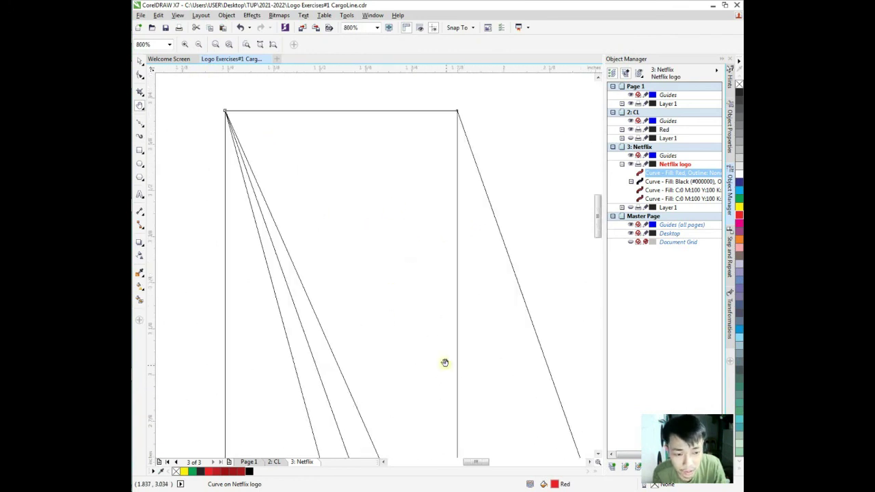
{"action": "left_click_drag", "start_coordinate": [363, 245], "coordinate": [383, 89]}
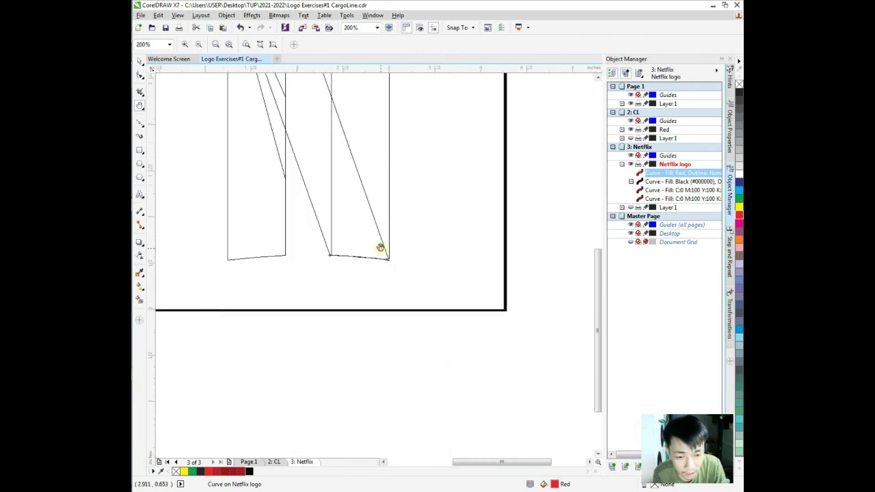
{"action": "scroll", "coordinate": [437, 249], "scroll_direction": "up", "scroll_amount": 1}
{"action": "scroll", "coordinate": [417, 294], "scroll_direction": "up", "scroll_amount": 3}
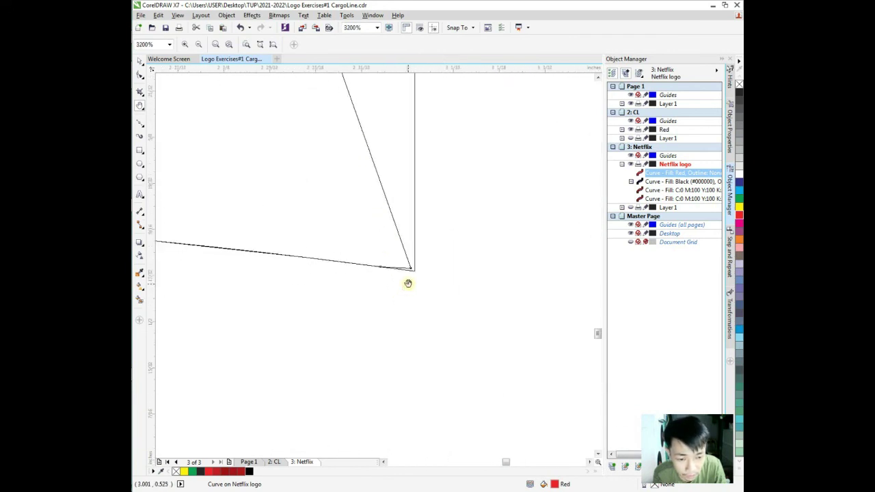
{"action": "scroll", "coordinate": [411, 281], "scroll_direction": "up", "scroll_amount": 1}
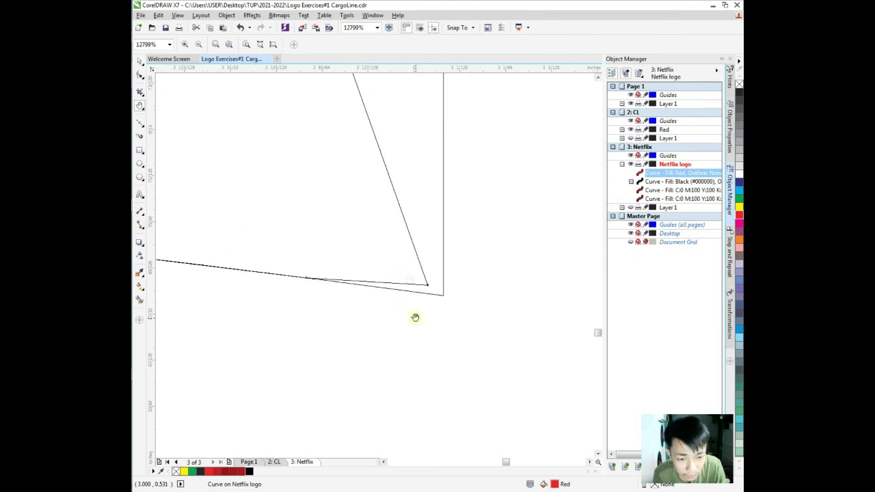
{"action": "key", "text": "F10"}
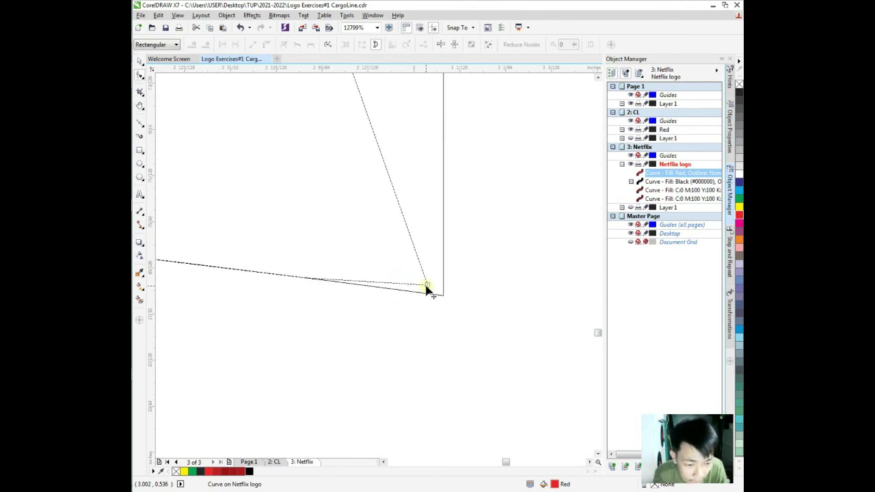
{"action": "left_click_drag", "start_coordinate": [427, 285], "coordinate": [443, 296]}
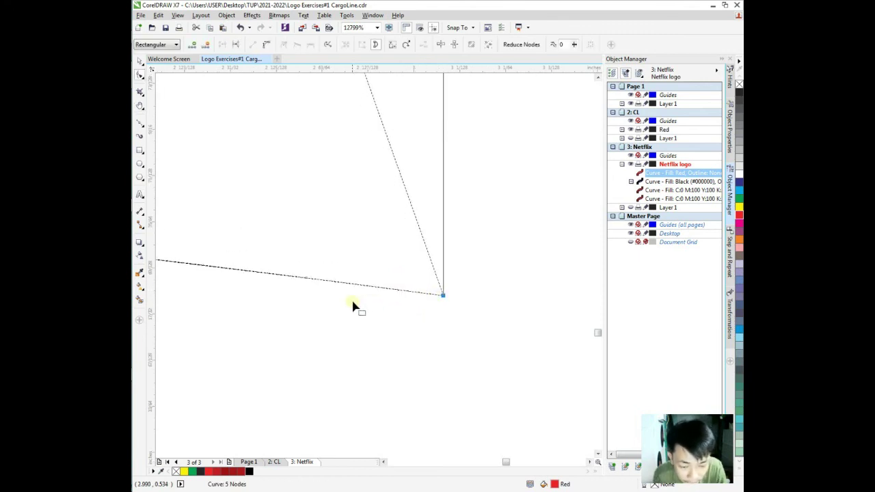
{"action": "key", "text": "h"}
{"action": "scroll", "coordinate": [335, 305], "scroll_direction": "down", "scroll_amount": 1}
{"action": "left_click_drag", "start_coordinate": [300, 307], "coordinate": [485, 312]}
{"action": "scroll", "coordinate": [463, 319], "scroll_direction": "down", "scroll_amount": 1}
{"action": "scroll", "coordinate": [538, 318], "scroll_direction": "down", "scroll_amount": 1}
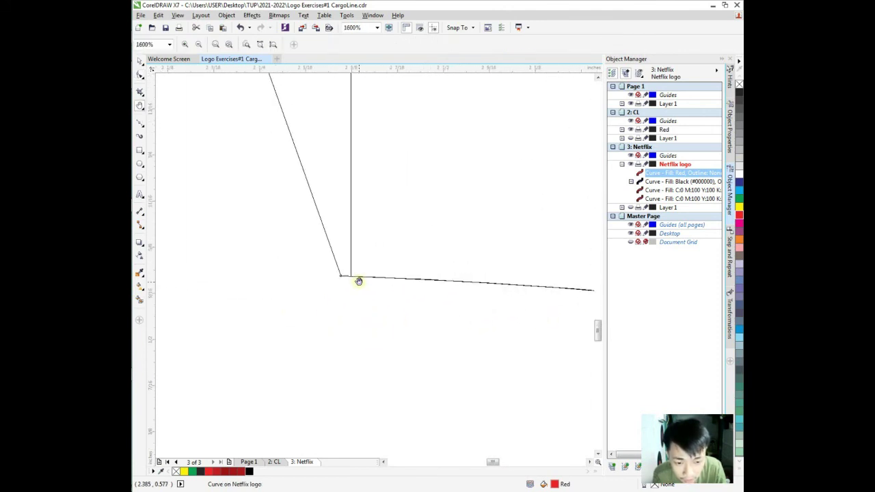
{"action": "scroll", "coordinate": [358, 280], "scroll_direction": "down", "scroll_amount": 2}
{"action": "scroll", "coordinate": [359, 283], "scroll_direction": "down", "scroll_amount": 2}
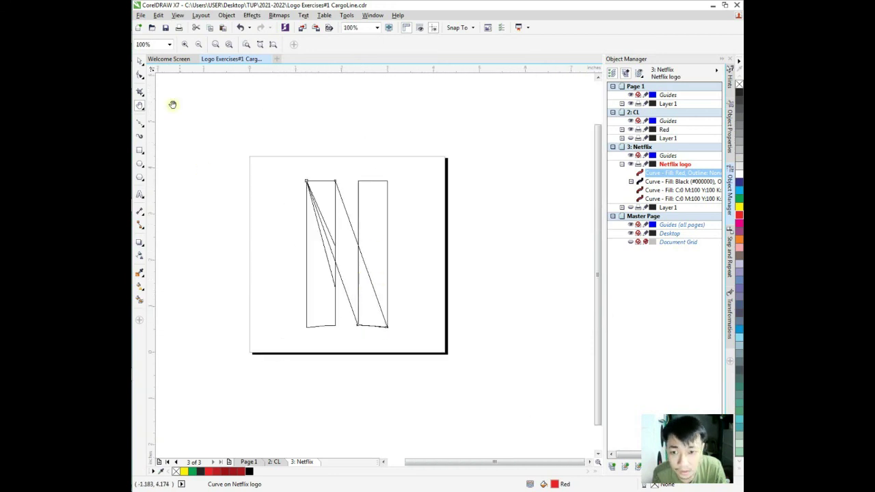
{"action": "left_click", "coordinate": [178, 16]}
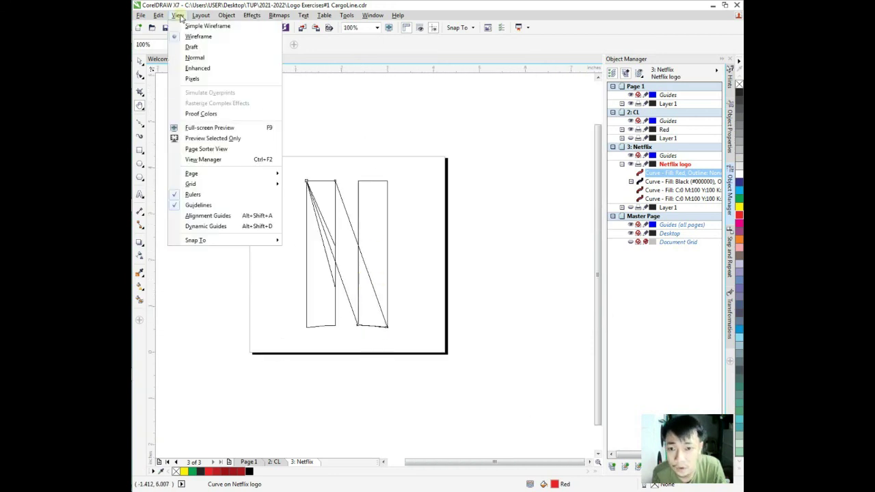
Return to Enhanced view and make a Step and Repeat copy of the left fold shadow
{"action": "left_click", "coordinate": [197, 68]}
{"action": "scroll", "coordinate": [356, 254], "scroll_direction": "up", "scroll_amount": 1}
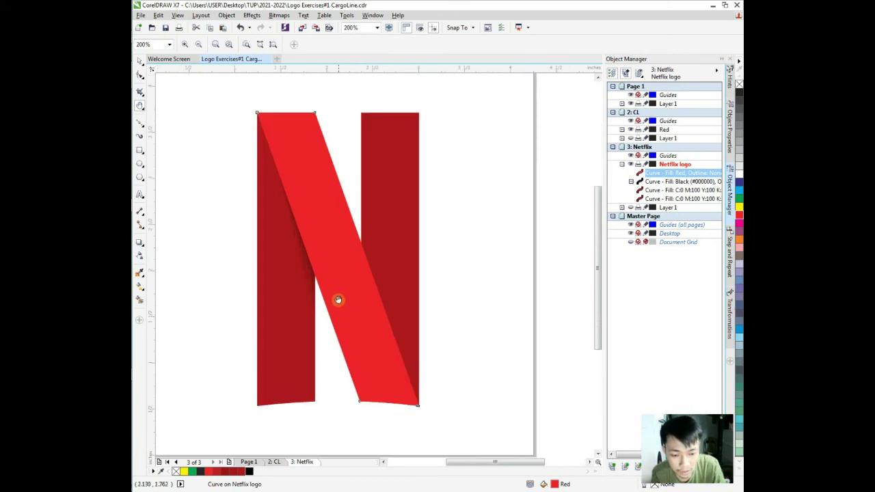
{"action": "scroll", "coordinate": [356, 302], "scroll_direction": "down", "scroll_amount": 1}
{"action": "scroll", "coordinate": [353, 285], "scroll_direction": "up", "scroll_amount": 1}
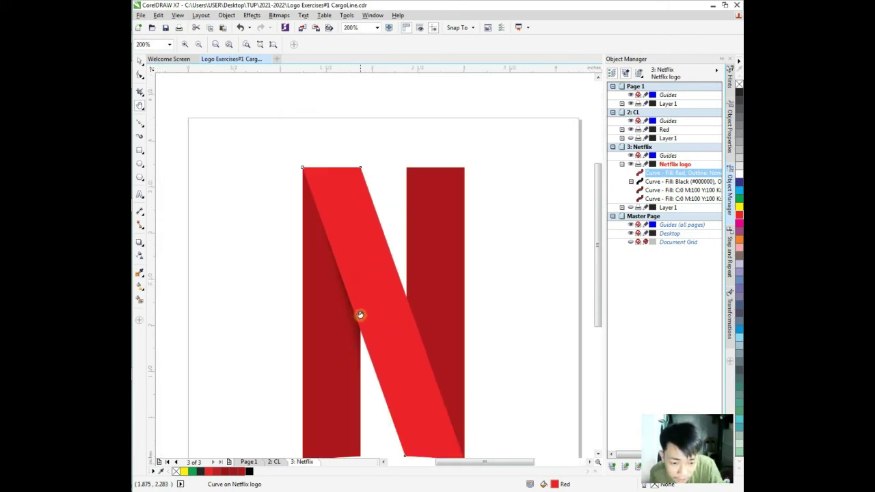
{"action": "key", "text": "space"}
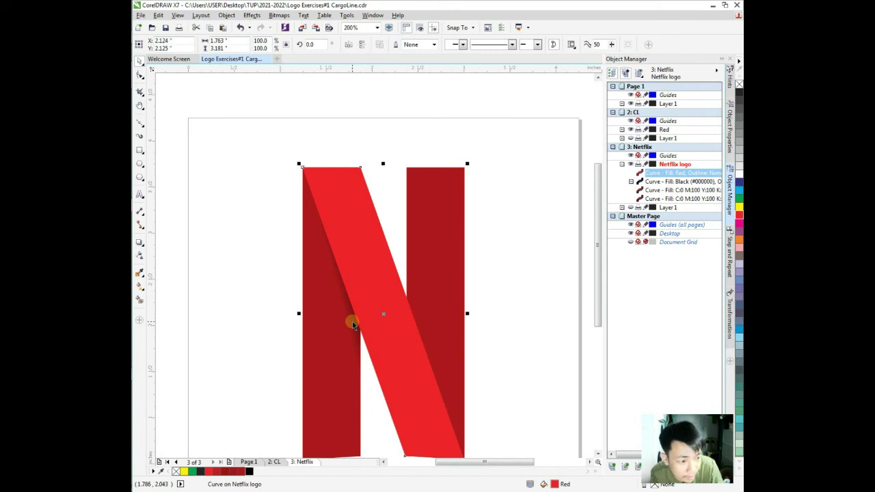
{"action": "left_click", "coordinate": [353, 325]}
{"action": "left_click", "coordinate": [632, 181]}
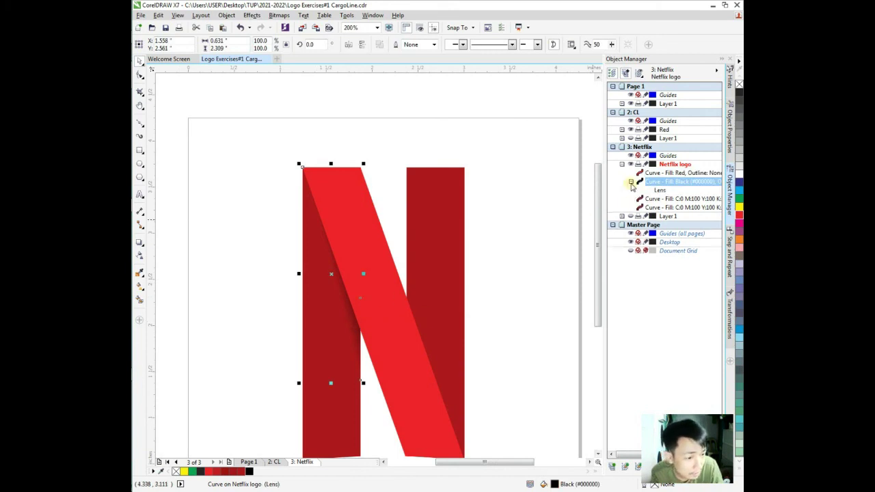
{"action": "left_click", "coordinate": [631, 182]}
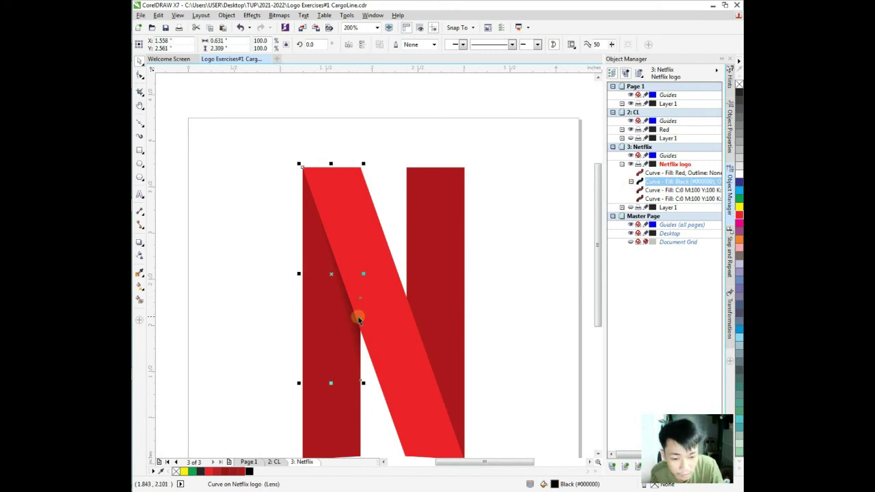
{"action": "left_click", "coordinate": [730, 269]}
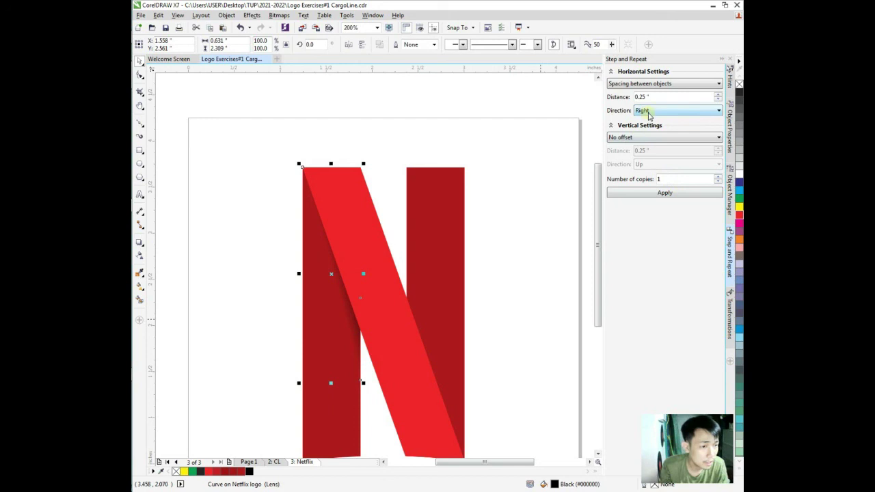
{"action": "left_click", "coordinate": [652, 194]}
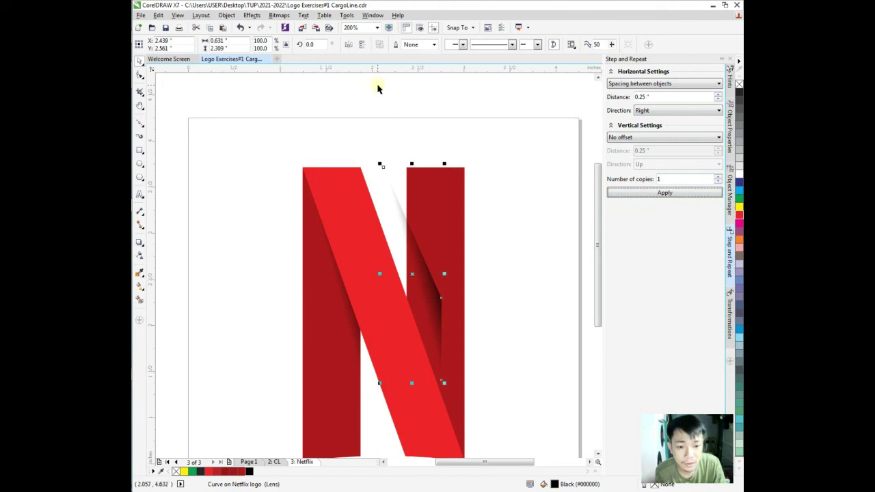
Mirror the shadow copy vertically and horizontally, then align it along the diagonal on the right bar
{"action": "left_click", "coordinate": [362, 46]}
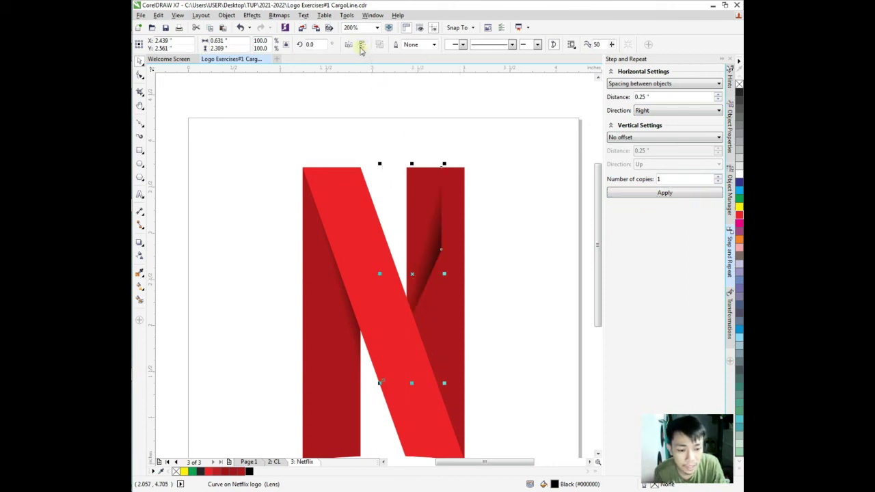
{"action": "left_click", "coordinate": [349, 45]}
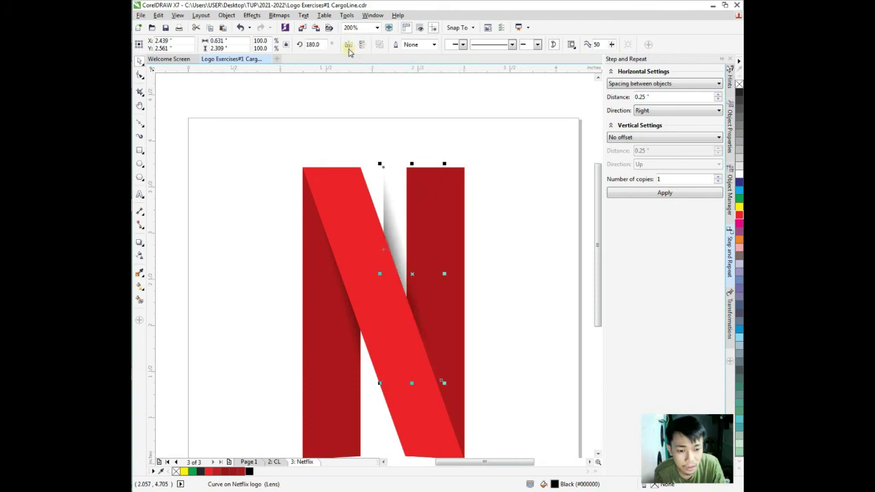
{"action": "mouse_move", "coordinate": [412, 275]}
{"action": "left_mouse_down"}
{"action": "mouse_move", "coordinate": [435, 307]}
{"action": "mouse_move", "coordinate": [433, 332]}
{"action": "mouse_move", "coordinate": [437, 325]}
{"action": "left_mouse_up"}
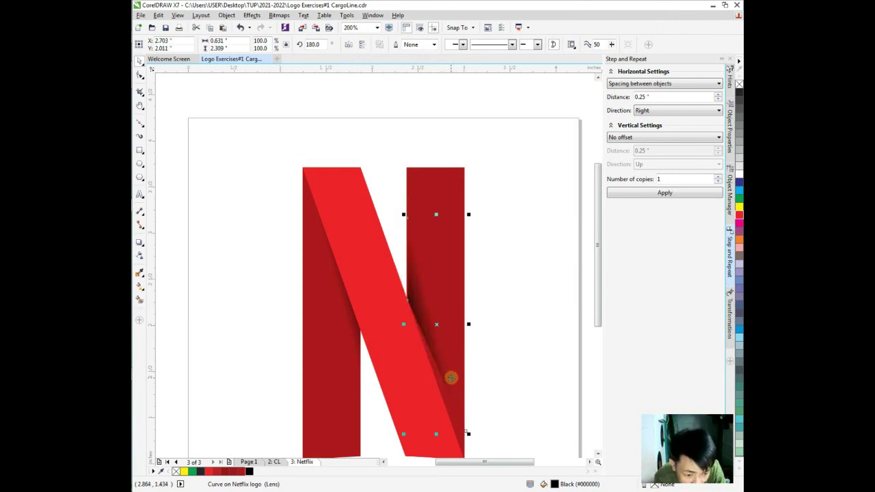
{"action": "mouse_move", "coordinate": [436, 324]}
{"action": "left_mouse_down"}
{"action": "mouse_move", "coordinate": [436, 314]}
{"action": "mouse_move", "coordinate": [435, 322]}
{"action": "left_mouse_up"}
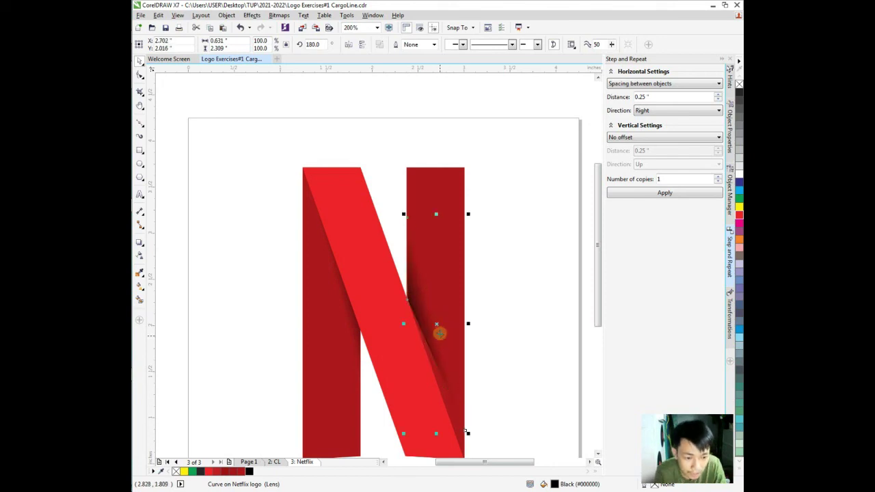
{"action": "key", "text": "h"}
{"action": "left_click_drag", "start_coordinate": [455, 383], "coordinate": [418, 273]}
{"action": "scroll", "coordinate": [436, 328], "scroll_direction": "down", "scroll_amount": 2}
{"action": "scroll", "coordinate": [428, 309], "scroll_direction": "up", "scroll_amount": 2}
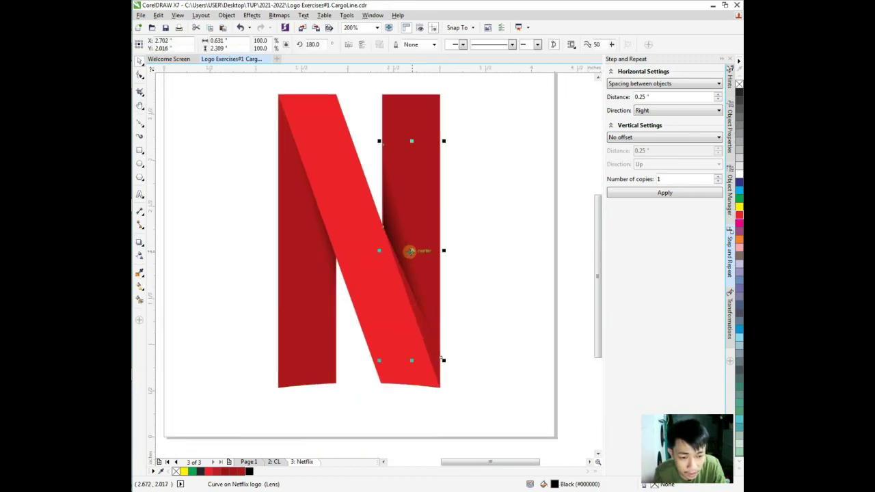
{"action": "left_click_drag", "start_coordinate": [409, 251], "coordinate": [414, 293]}
{"action": "scroll", "coordinate": [441, 393], "scroll_direction": "up", "scroll_amount": 3}
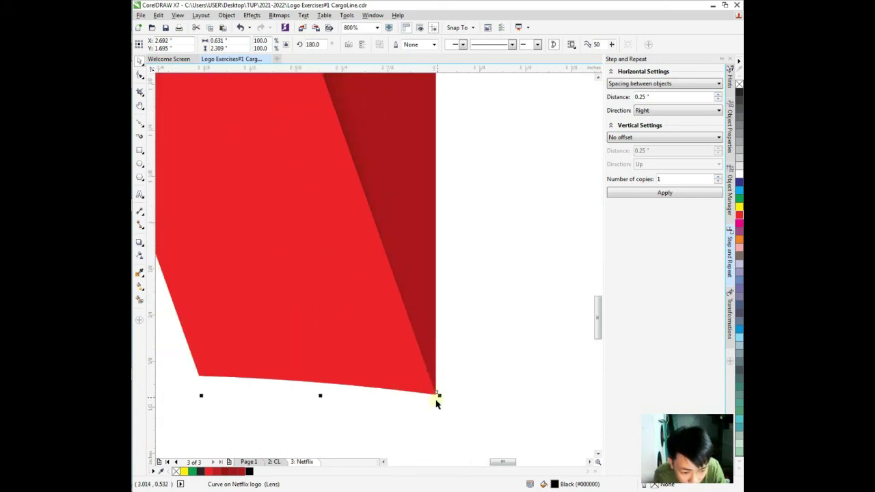
{"action": "scroll", "coordinate": [402, 308], "scroll_direction": "down", "scroll_amount": 1}
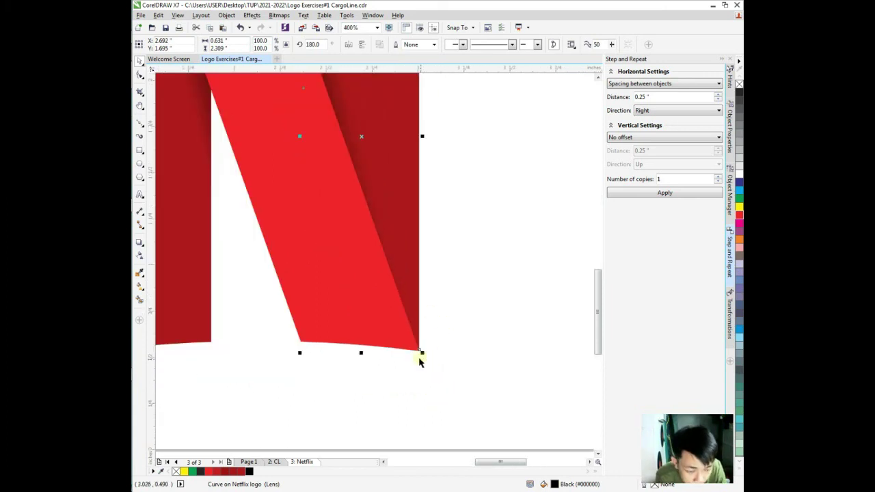
{"action": "scroll", "coordinate": [420, 359], "scroll_direction": "up", "scroll_amount": 3}
{"action": "scroll", "coordinate": [420, 359], "scroll_direction": "down", "scroll_amount": 5}
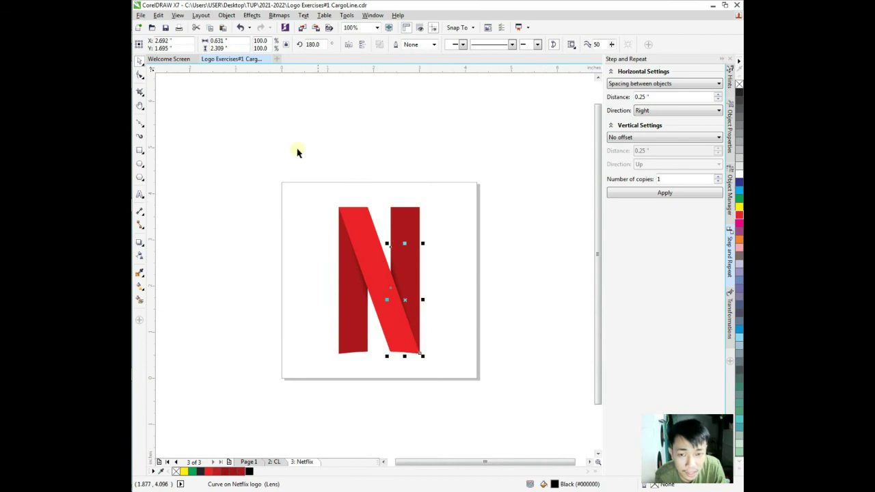
Switch to Wireframe view and select the shadow copy on the right bar
{"action": "left_click", "coordinate": [177, 16]}
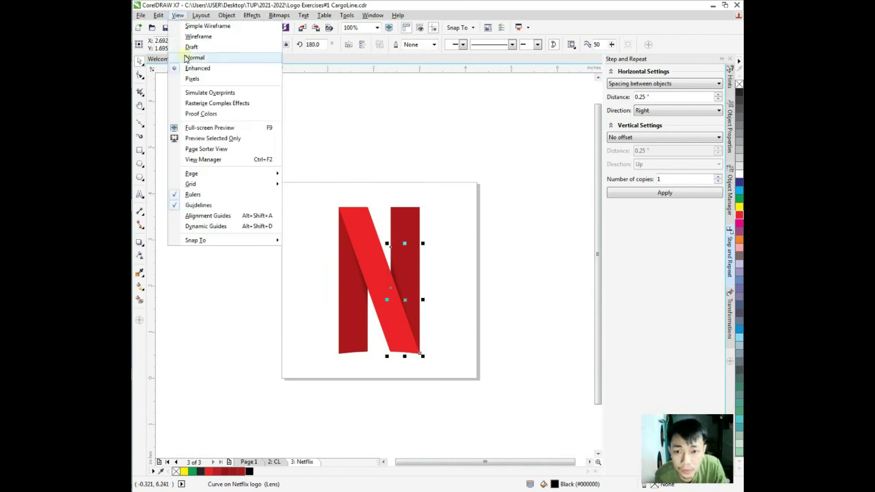
{"action": "left_click", "coordinate": [197, 36]}
{"action": "scroll", "coordinate": [436, 355], "scroll_direction": "up", "scroll_amount": 1}
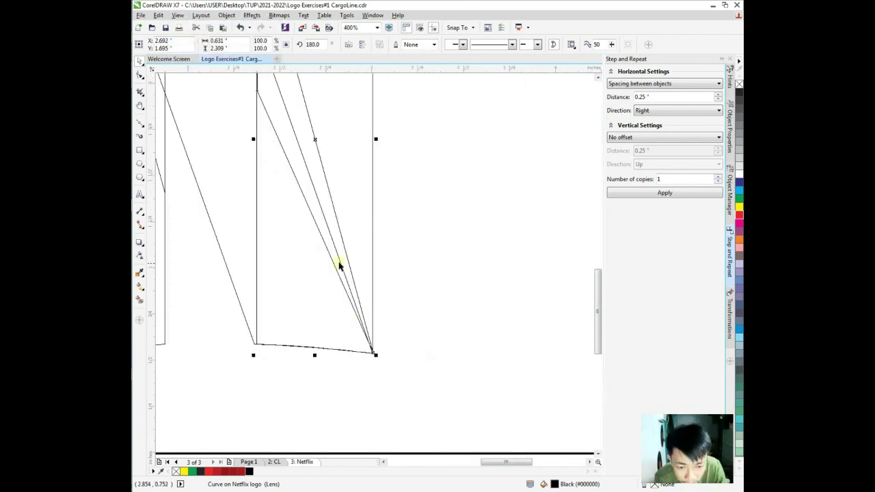
{"action": "scroll", "coordinate": [333, 233], "scroll_direction": "down", "scroll_amount": 1}
{"action": "left_click", "coordinate": [344, 209]}
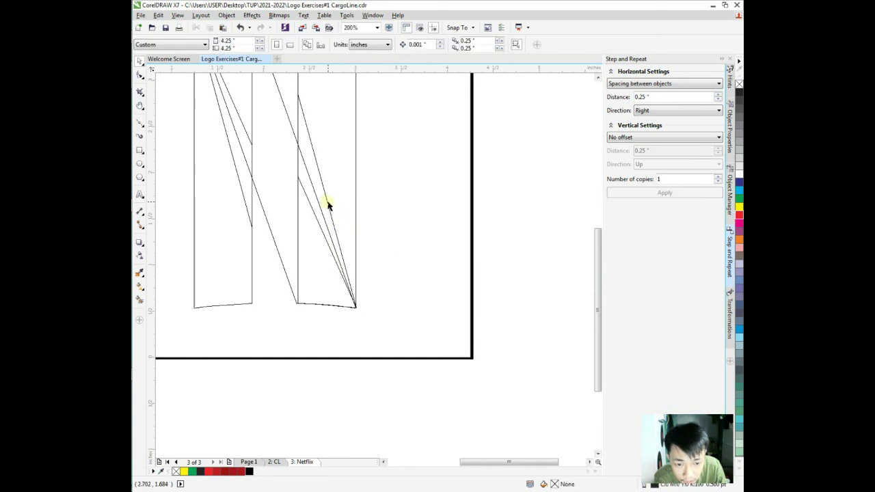
{"action": "left_click", "coordinate": [328, 205]}
{"action": "left_click", "coordinate": [729, 190]}
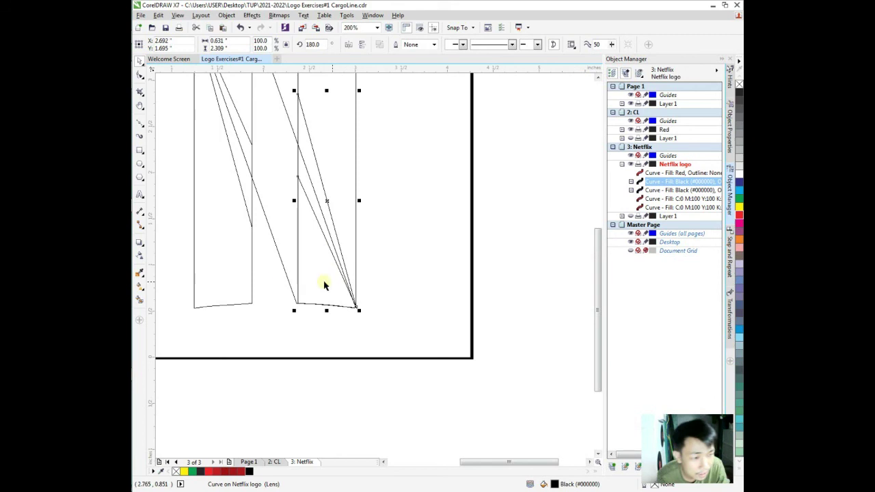
{"action": "scroll", "coordinate": [331, 305], "scroll_direction": "up", "scroll_amount": 3}
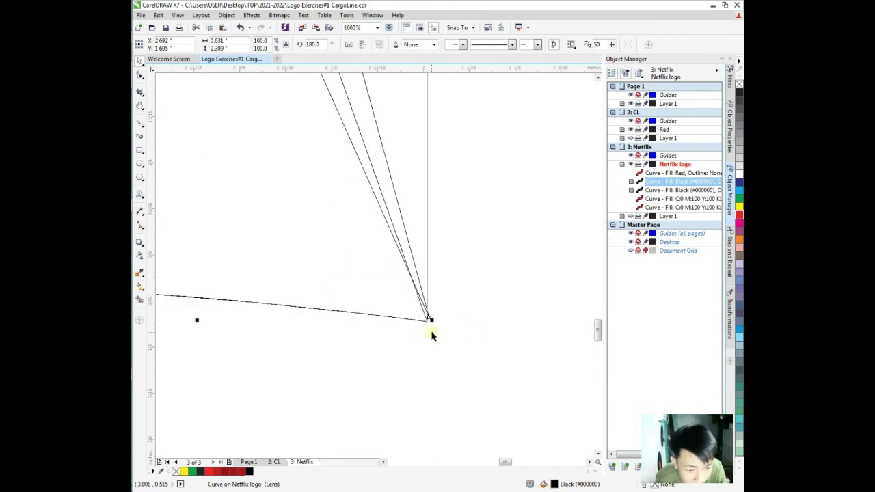
{"action": "scroll", "coordinate": [432, 335], "scroll_direction": "up", "scroll_amount": 1}
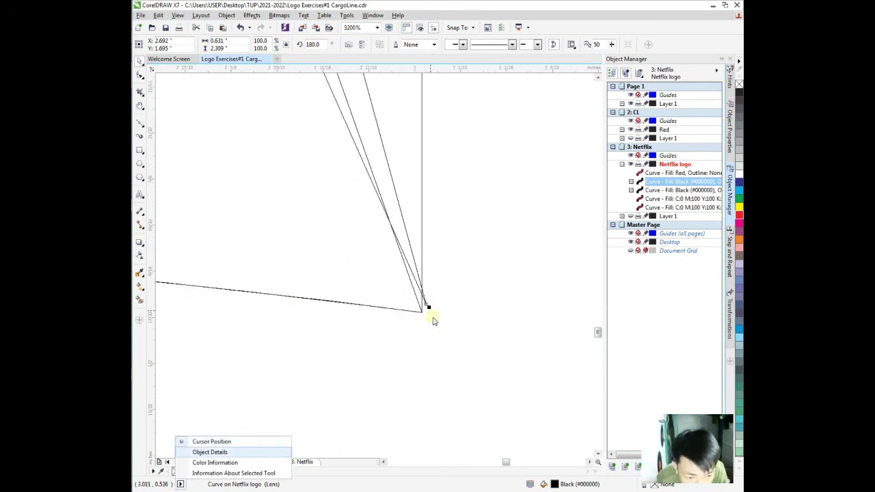
{"action": "left_click", "coordinate": [425, 304]}
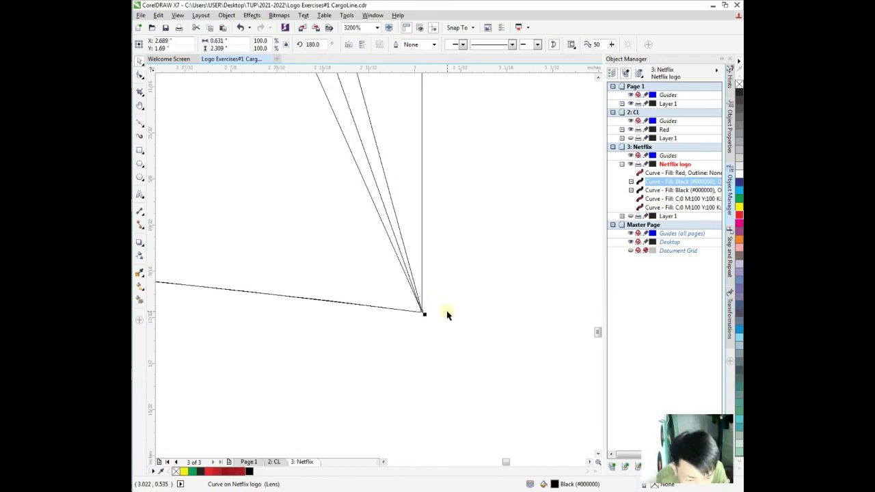
Snap the copy's stray line end onto the N's bottom corner, then restore Enhanced view
{"action": "scroll", "coordinate": [426, 313], "scroll_direction": "up", "scroll_amount": 2}
{"action": "scroll", "coordinate": [393, 305], "scroll_direction": "up", "scroll_amount": 1}
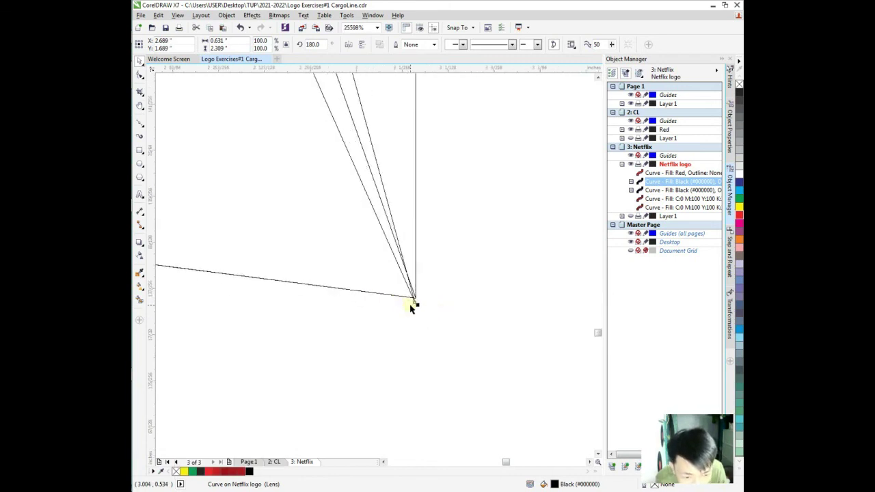
{"action": "scroll", "coordinate": [417, 304], "scroll_direction": "up", "scroll_amount": 1}
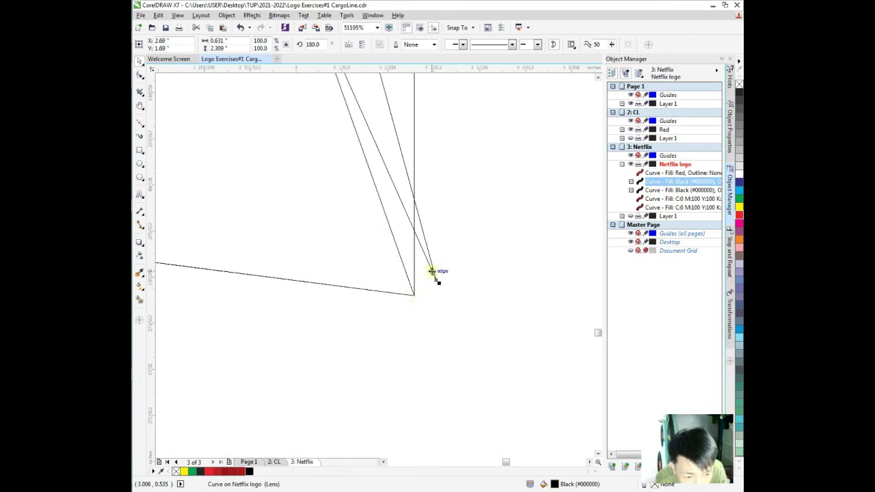
{"action": "left_click_drag", "start_coordinate": [434, 279], "coordinate": [410, 289]}
{"action": "scroll", "coordinate": [411, 284], "scroll_direction": "down", "scroll_amount": 8}
{"action": "scroll", "coordinate": [408, 260], "scroll_direction": "down", "scroll_amount": 5}
{"action": "scroll", "coordinate": [404, 243], "scroll_direction": "up", "scroll_amount": 5}
{"action": "scroll", "coordinate": [401, 361], "scroll_direction": "down", "scroll_amount": 2}
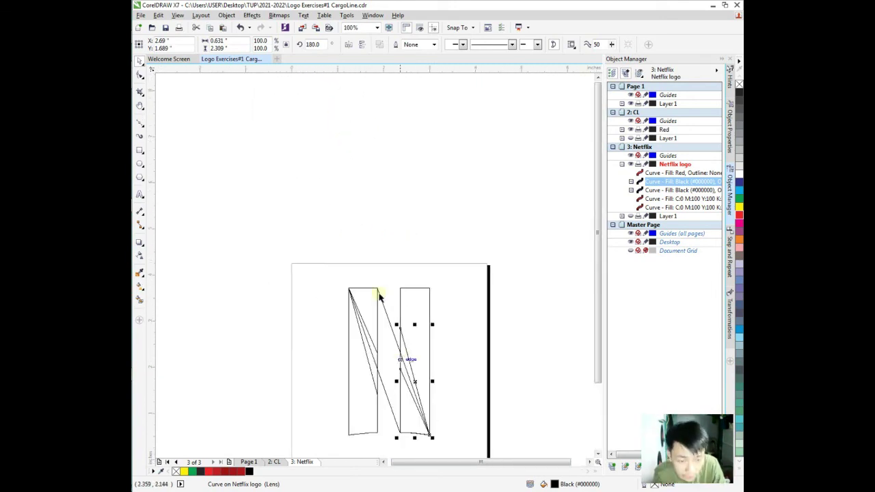
{"action": "left_click", "coordinate": [177, 15]}
{"action": "left_click", "coordinate": [197, 68]}
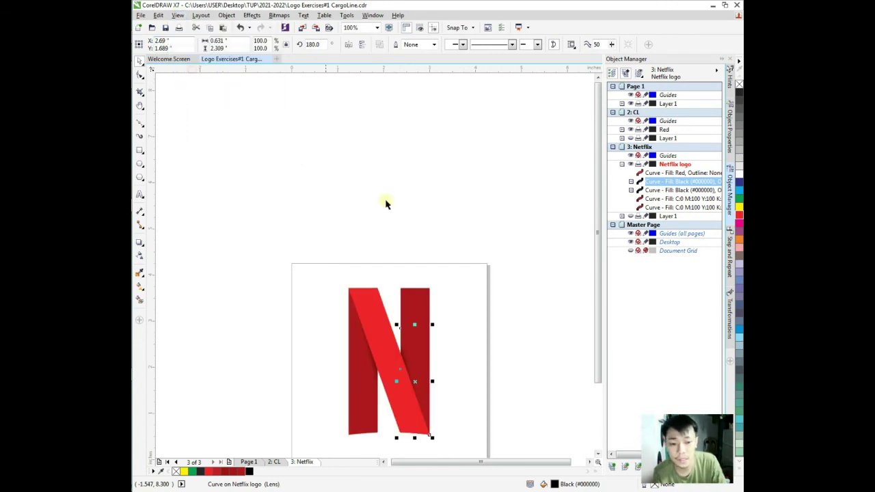
{"action": "key", "text": "Escape"}
Type the text NETFLIX on the canvas with the Text tool
{"action": "key", "text": "h"}
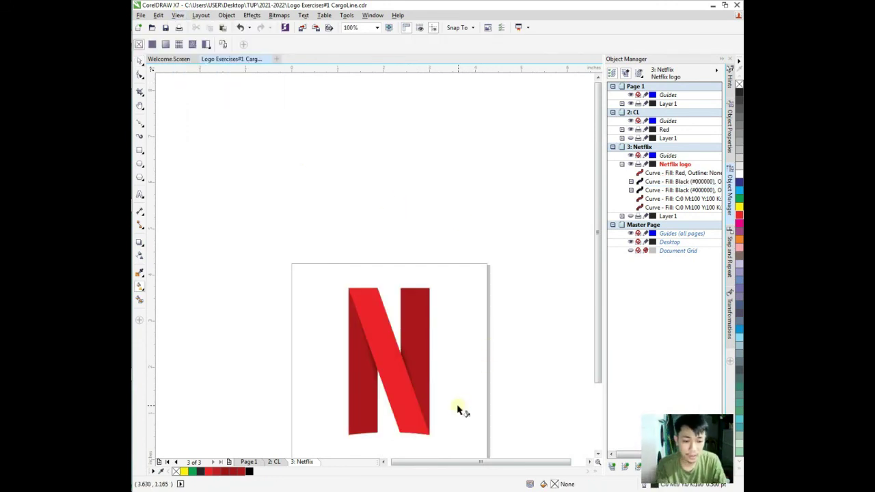
{"action": "scroll", "coordinate": [414, 378], "scroll_direction": "down", "scroll_amount": 2}
{"action": "scroll", "coordinate": [400, 325], "scroll_direction": "up", "scroll_amount": 2}
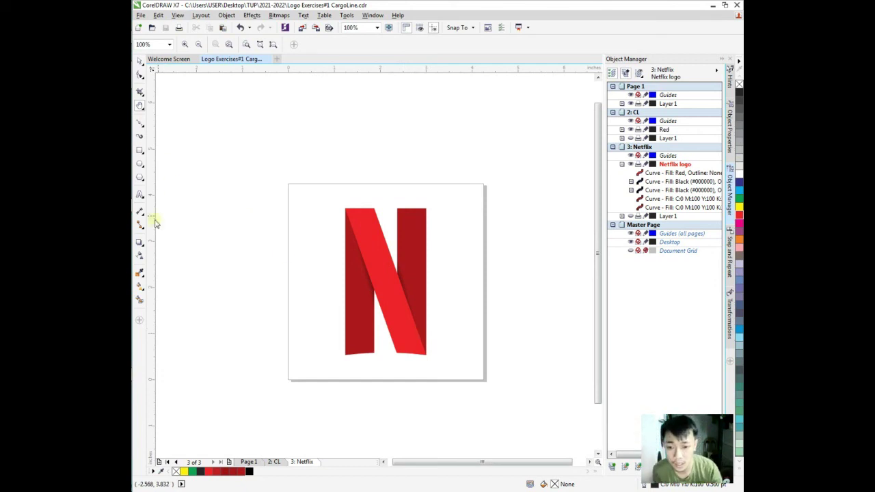
{"action": "left_click", "coordinate": [140, 196]}
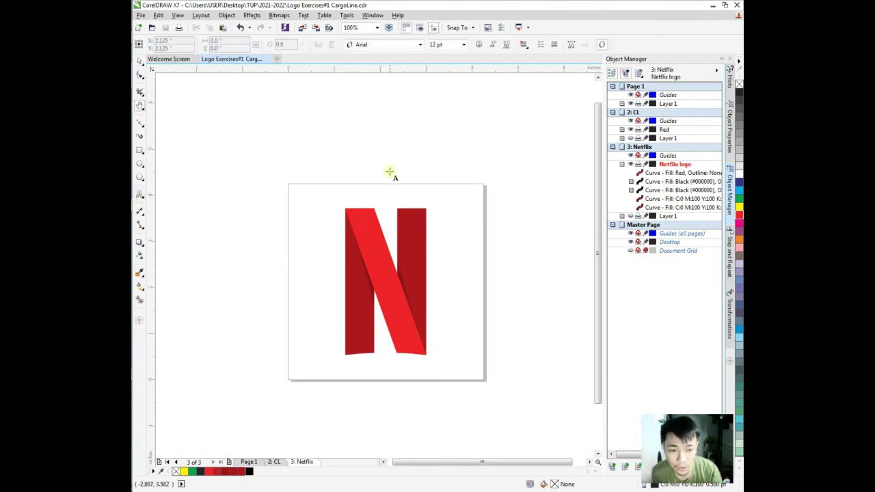
{"action": "left_click", "coordinate": [339, 127]}
{"action": "type", "text": "NETFLIX"}
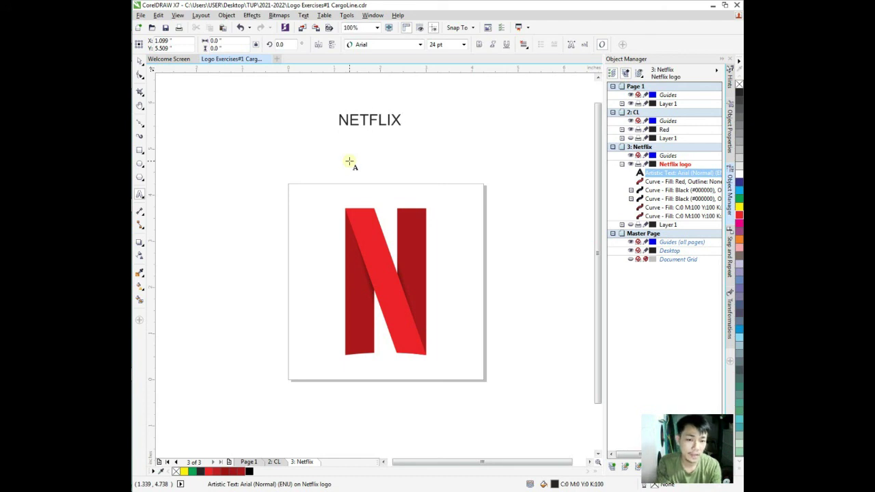
{"action": "key", "text": "ctrl+space"}
Set NETFLIX to Berlin Sans FB 36 pt and centre it just below the N
{"action": "left_click", "coordinate": [419, 44]}
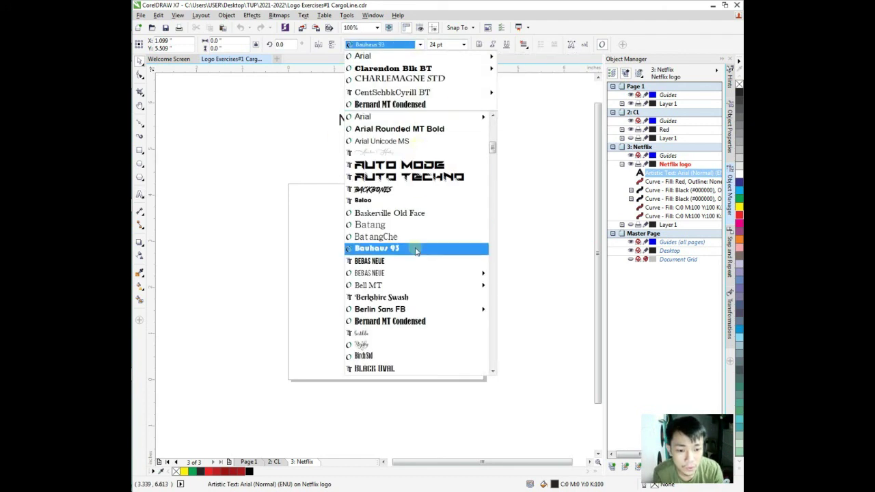
{"action": "scroll", "coordinate": [382, 236], "scroll_direction": "down", "scroll_amount": 1}
{"action": "mouse_move", "coordinate": [383, 234]}
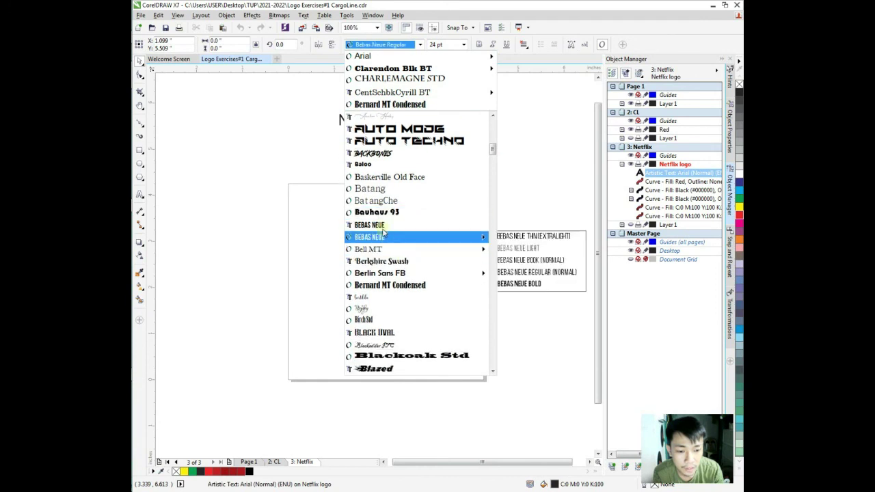
{"action": "left_click", "coordinate": [401, 273]}
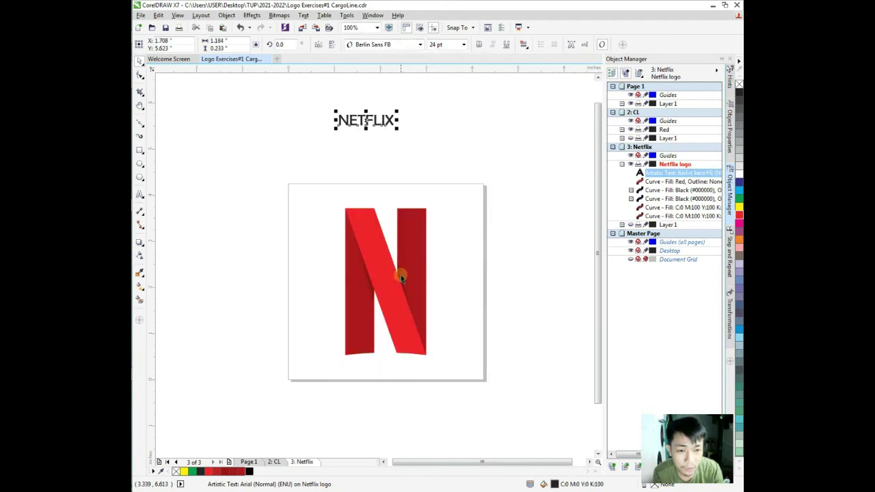
{"action": "left_click", "coordinate": [463, 44]}
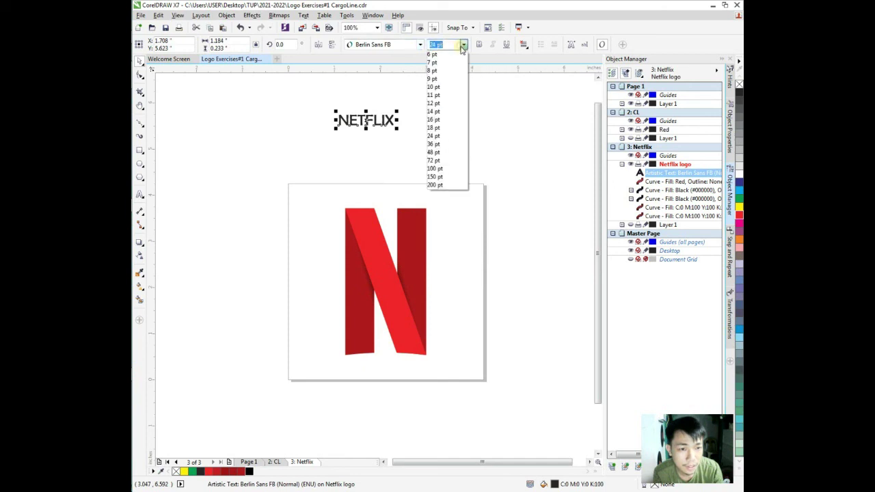
{"action": "left_click", "coordinate": [445, 144]}
{"action": "left_click_drag", "start_coordinate": [410, 348], "coordinate": [387, 371]}
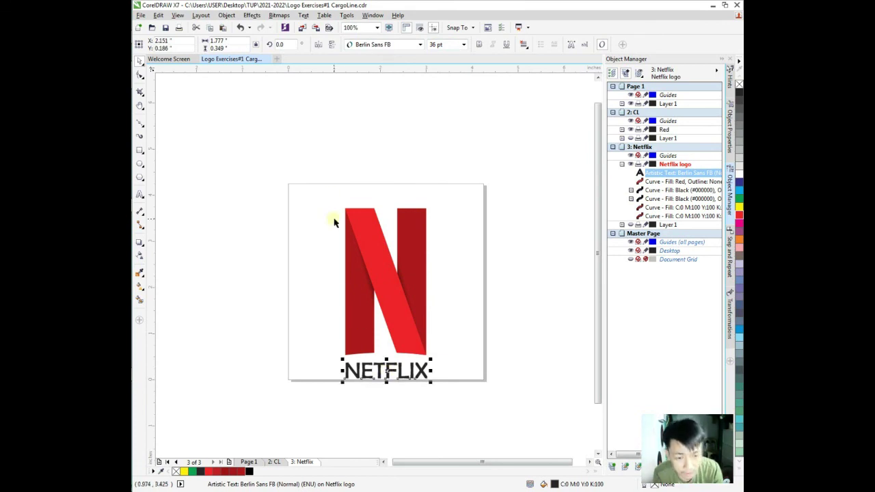
Marquee-select the N's five curves and group them with Ctrl+G
{"action": "left_click_drag", "start_coordinate": [328, 179], "coordinate": [458, 366]}
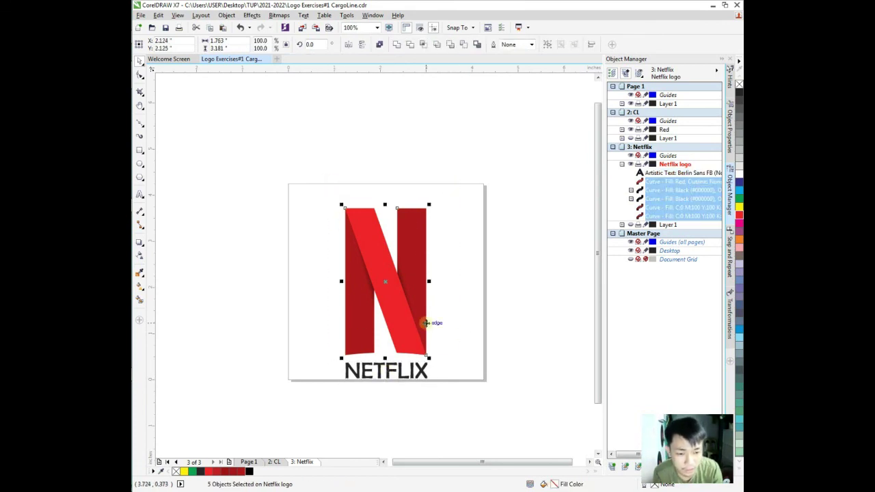
{"action": "left_click_drag", "start_coordinate": [314, 185], "coordinate": [478, 366]}
{"action": "key", "text": "ctrl+g"}
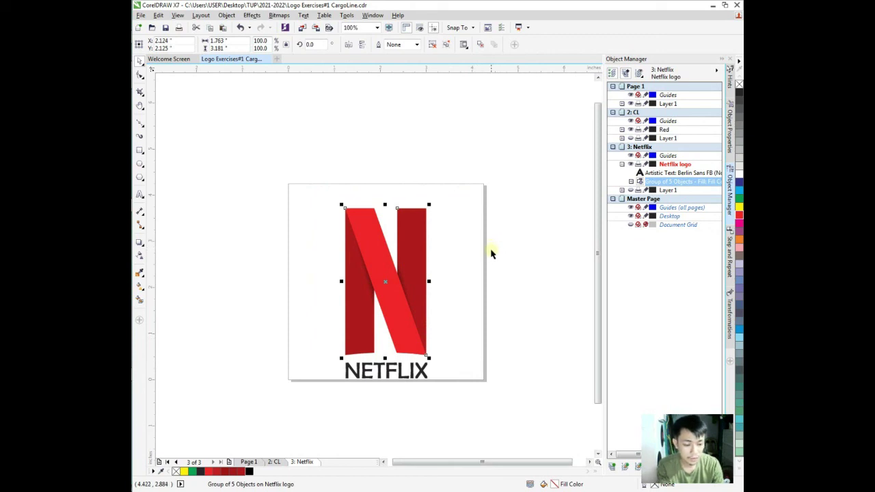
Nudge the N group and the NETFLIX text up slightly
{"action": "left_click", "coordinate": [441, 135]}
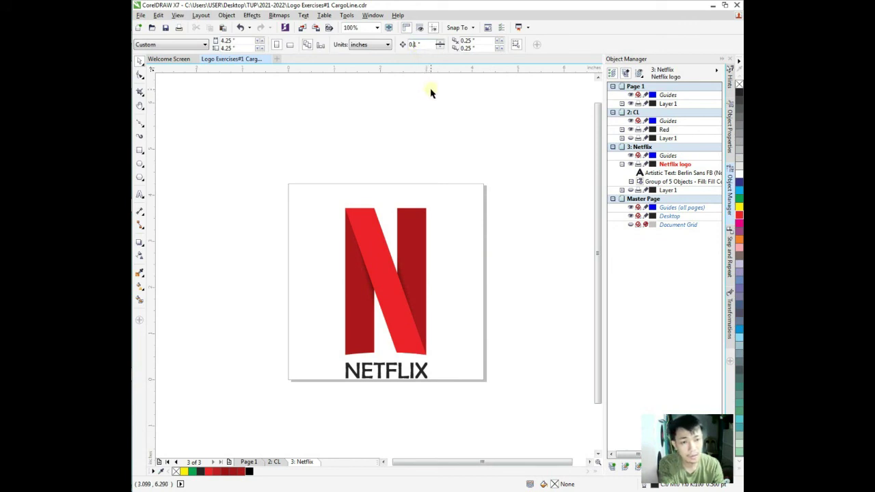
{"action": "left_click", "coordinate": [407, 242]}
{"action": "key", "text": "Up"}
{"action": "key", "text": "Up"}
{"action": "key", "text": "Up"}
{"action": "left_click", "coordinate": [469, 352]}
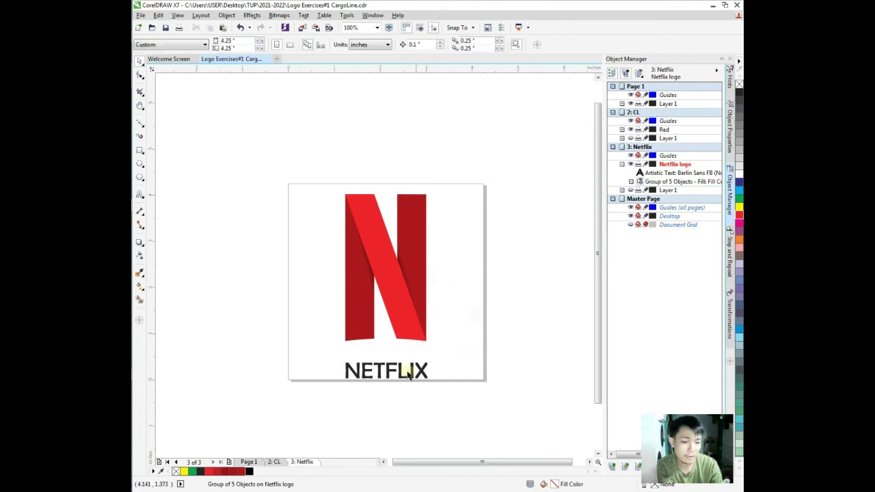
{"action": "left_click", "coordinate": [401, 376]}
{"action": "key", "text": "Up"}
{"action": "key", "text": "Up"}
{"action": "key", "text": "Up"}
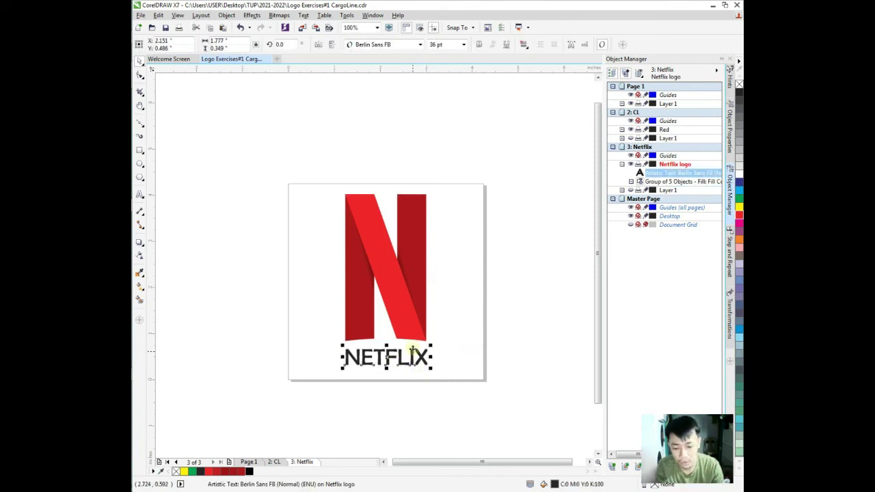
{"action": "left_click", "coordinate": [403, 321], "text": "shift"}
Centre the NETFLIX text horizontally under the N
{"action": "left_click", "coordinate": [479, 363]}
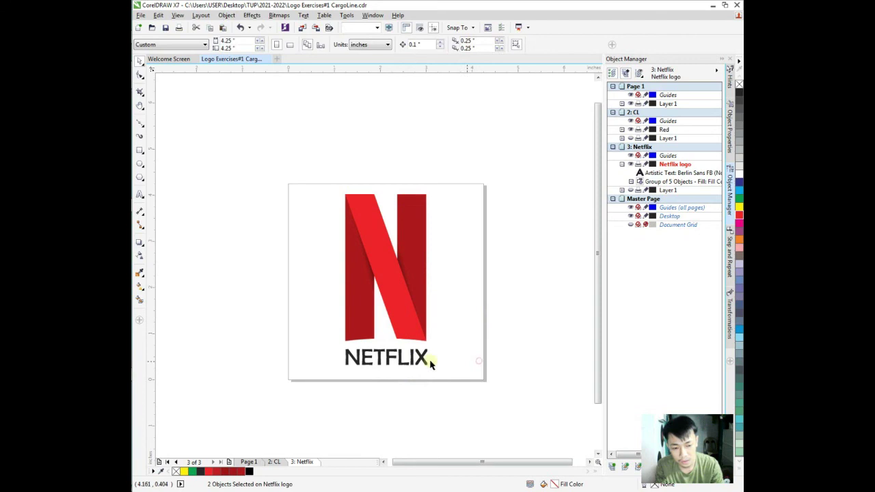
{"action": "left_click", "coordinate": [424, 357]}
{"action": "left_click", "coordinate": [408, 311], "text": "shift"}
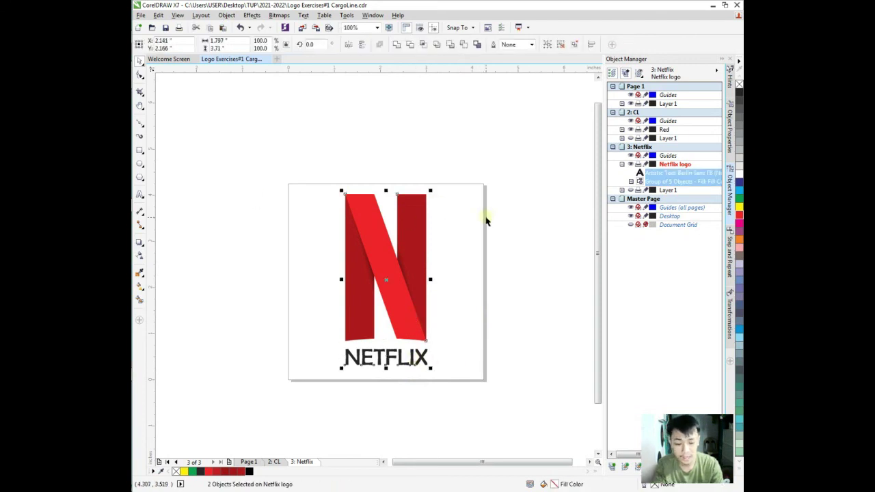
{"action": "key", "text": "c"}
Group the text with the N, centre the logo on the page, then ungroup
{"action": "left_click", "coordinate": [475, 278]}
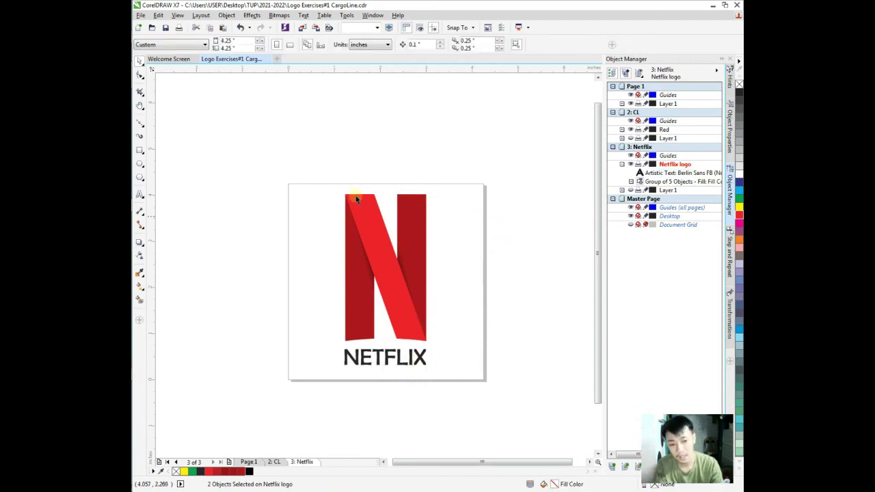
{"action": "left_click_drag", "start_coordinate": [316, 173], "coordinate": [534, 408]}
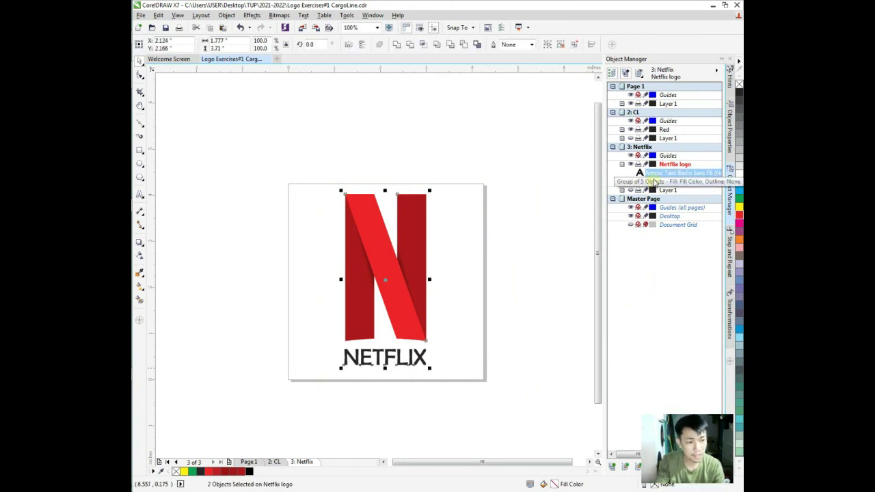
{"action": "key", "text": "ctrl+g"}
{"action": "key", "text": "p"}
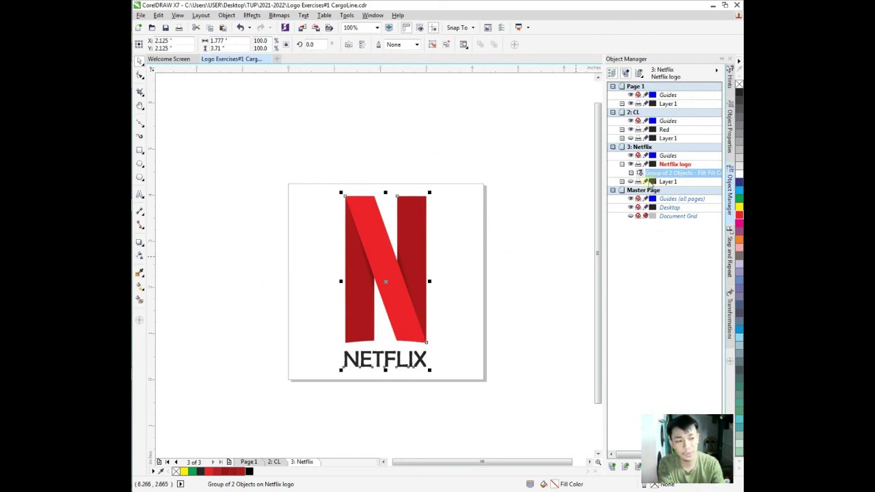
{"action": "key", "text": "ctrl+u"}
{"action": "left_click", "coordinate": [567, 249]}
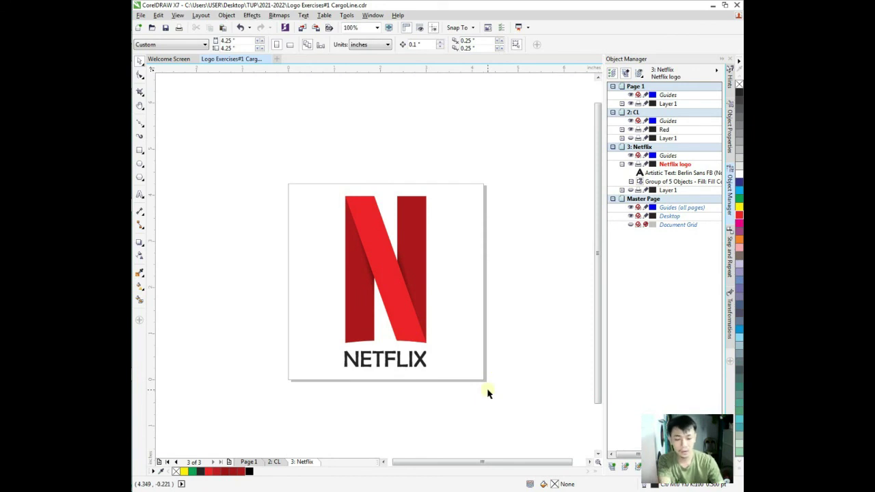
Change the NETFLIX text font from Berlin Sans FB to Baloo
{"action": "left_click", "coordinate": [416, 361]}
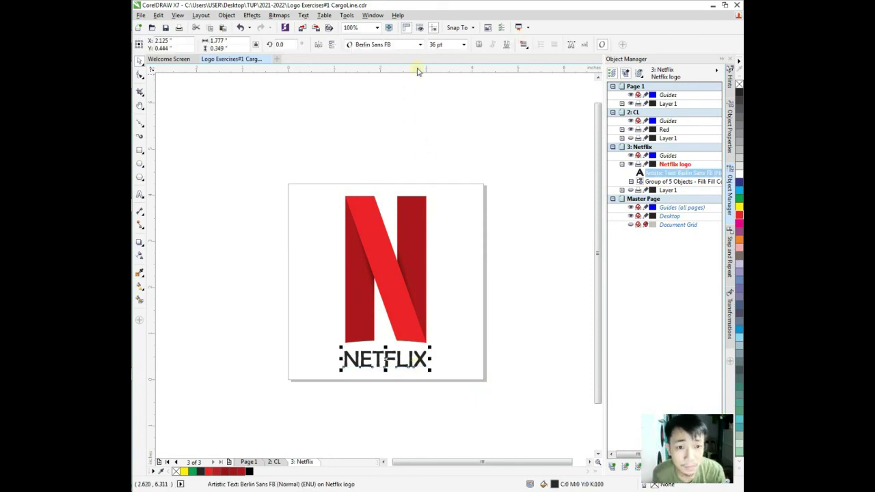
{"action": "left_click", "coordinate": [420, 44]}
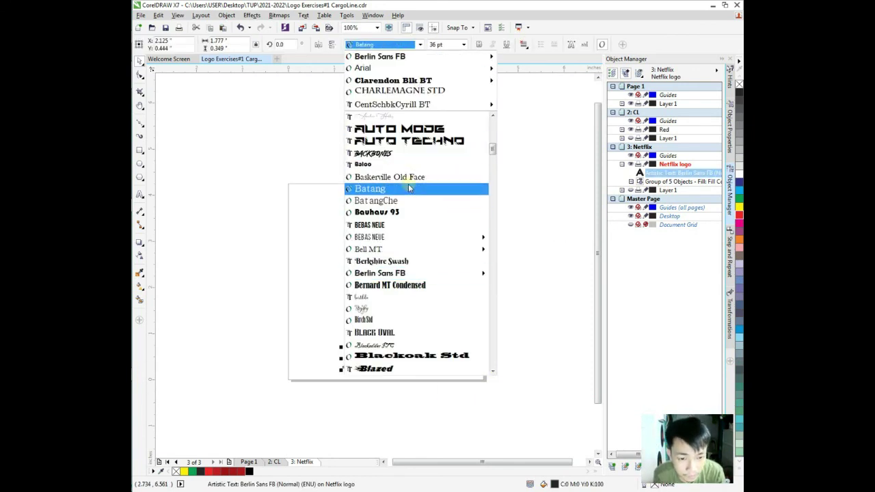
{"action": "left_click", "coordinate": [403, 164]}
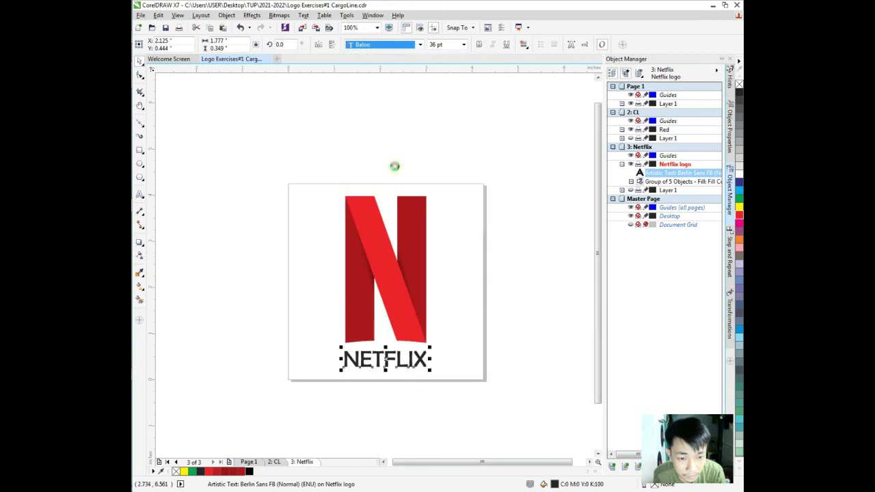
Re-centre the Baloo NETFLIX text horizontally under the red N
{"action": "left_click", "coordinate": [475, 323]}
{"action": "left_click", "coordinate": [420, 363]}
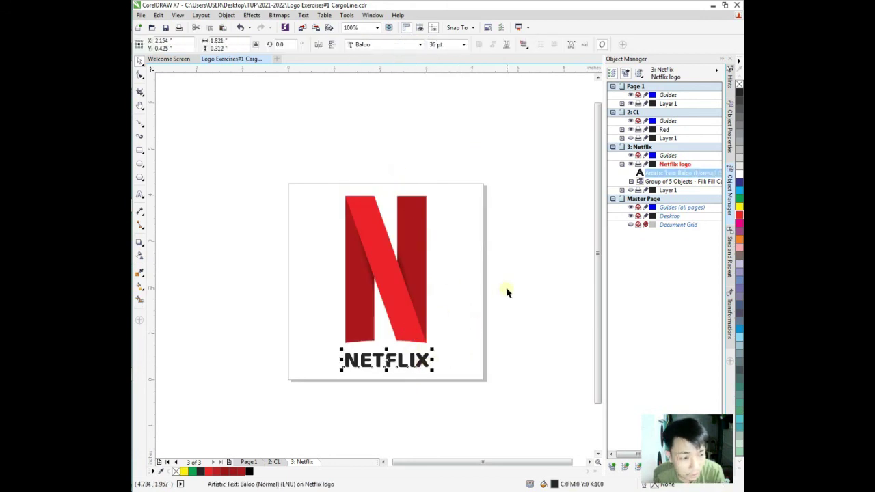
{"action": "left_click", "coordinate": [404, 310], "text": "shift"}
{"action": "key", "text": "e"}
{"action": "left_click", "coordinate": [487, 339]}
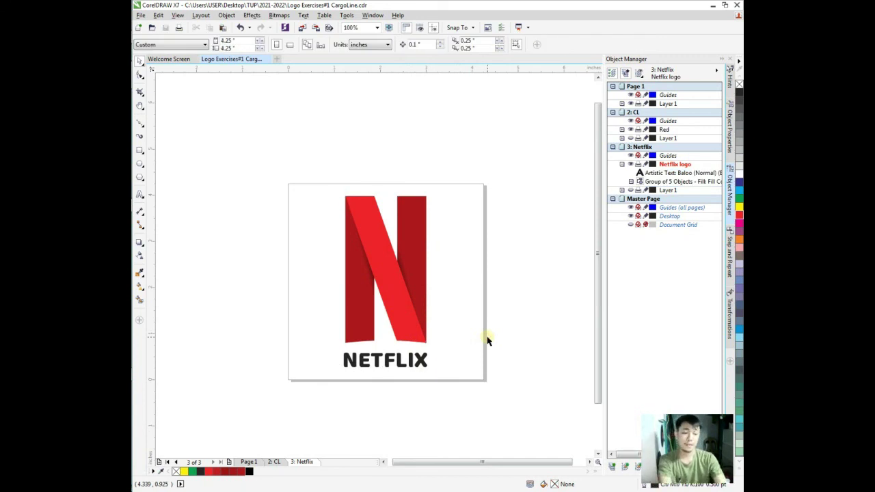
Export the page to the 2021-2022 folder as PNG 'Logo Exercises#2 Netflix' with default options
{"action": "left_click", "coordinate": [141, 16]}
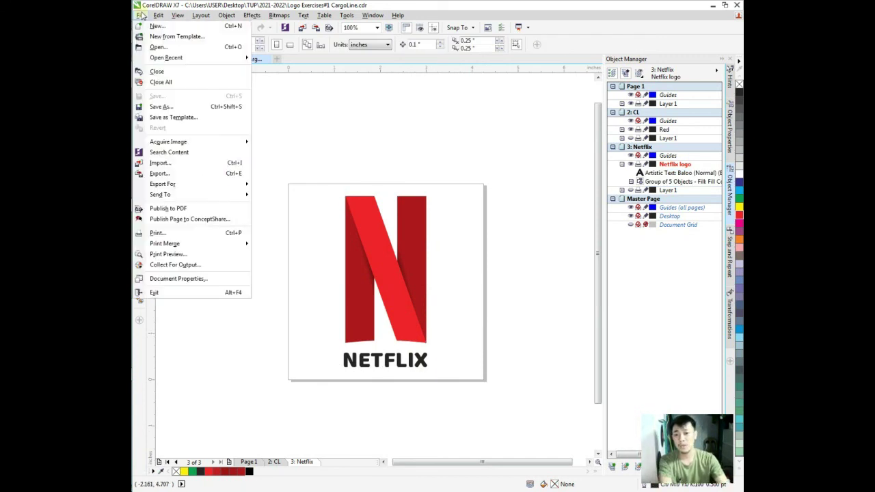
{"action": "left_click", "coordinate": [150, 174]}
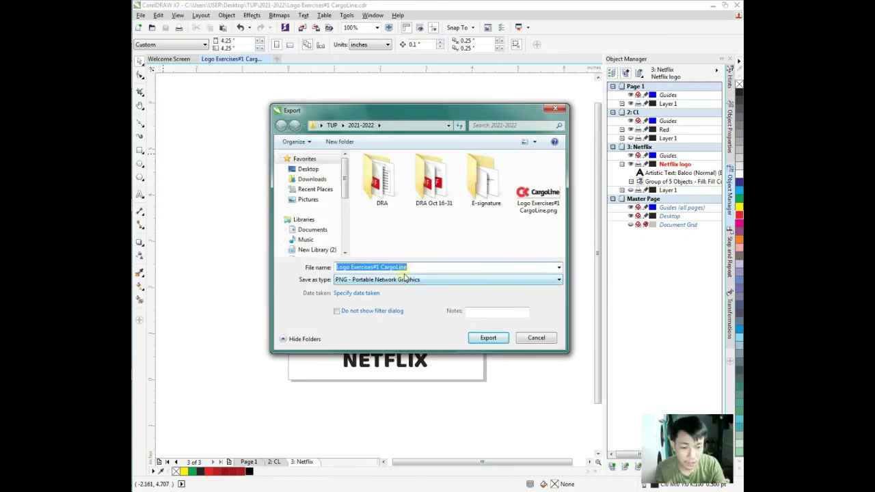
{"action": "left_click", "coordinate": [409, 267]}
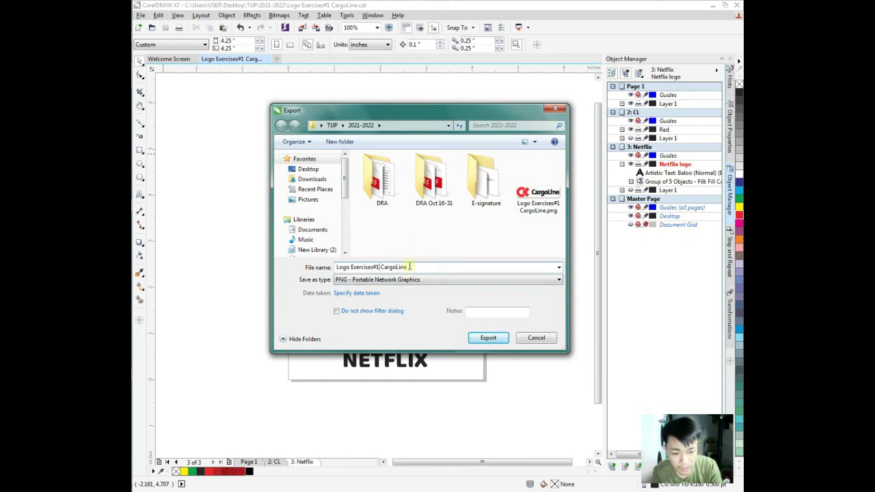
{"action": "key", "text": "BackSpace"}
{"action": "type", "text": "2"}
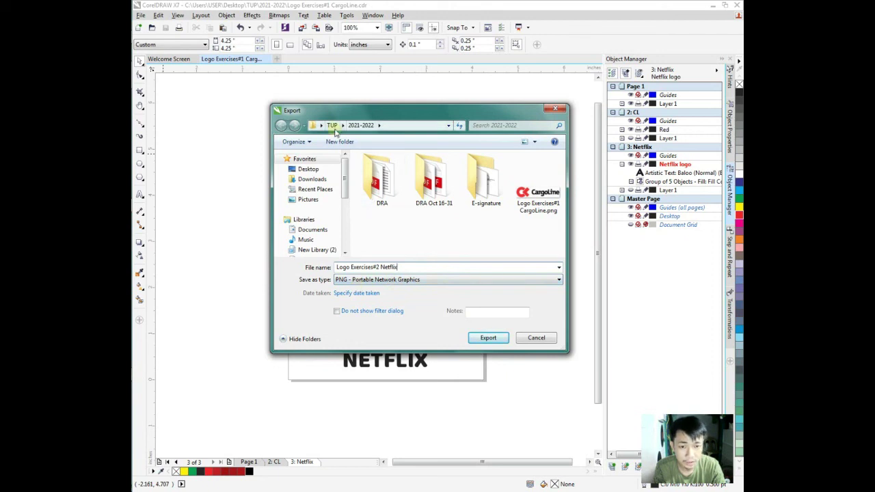
{"action": "left_click", "coordinate": [475, 340]}
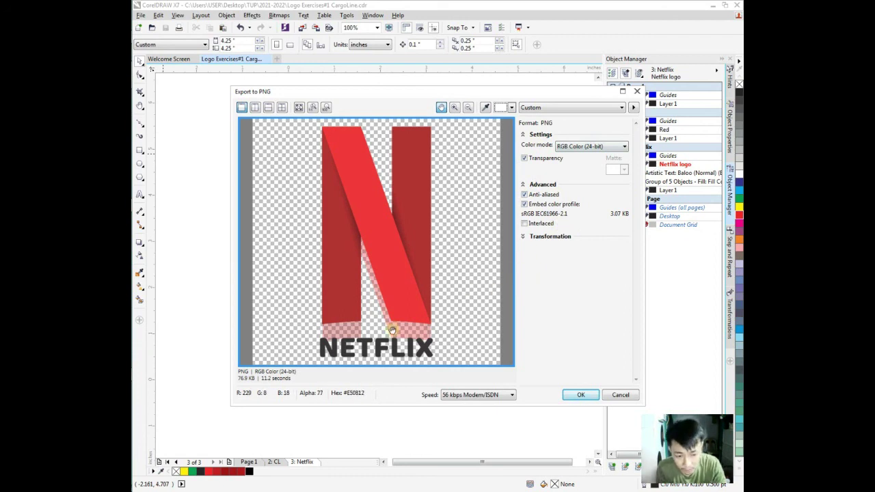
{"action": "left_click", "coordinate": [613, 397]}
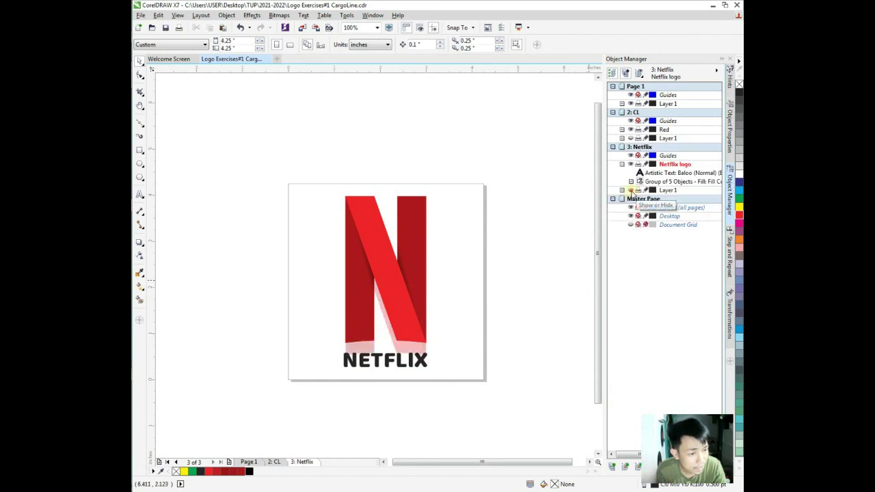
Hide Layer 1 with the pink reference bitmap in the Object Manager
{"action": "left_click", "coordinate": [632, 193]}
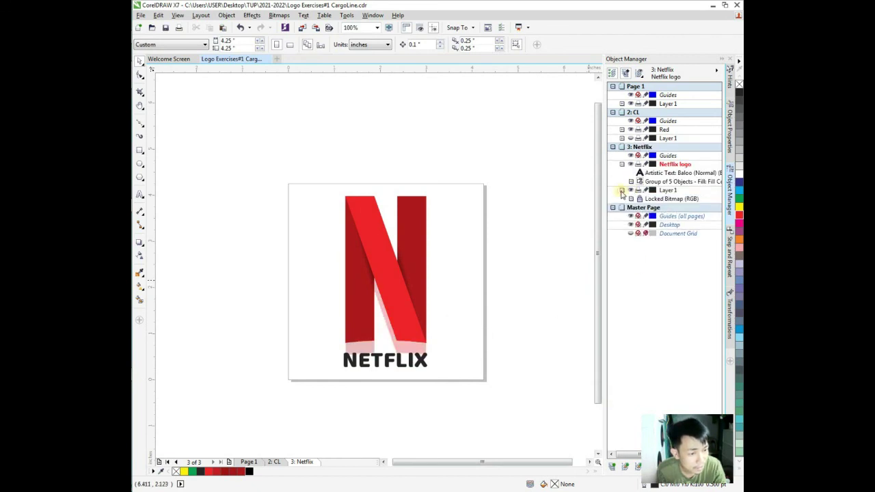
{"action": "left_click", "coordinate": [621, 191]}
{"action": "left_click", "coordinate": [630, 190]}
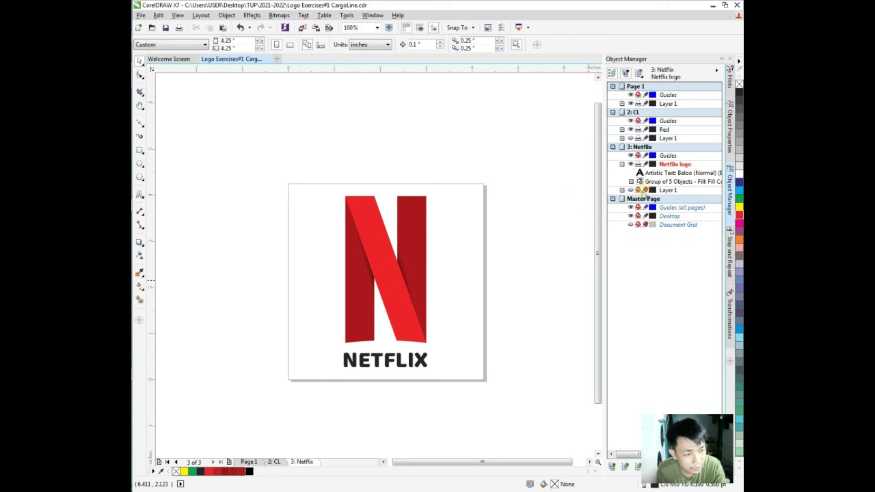
Start a PNG export named 'Logo Exercises#2 Netflix', keeping the Custom preset, then cancel it
{"action": "key", "text": "ctrl+e"}
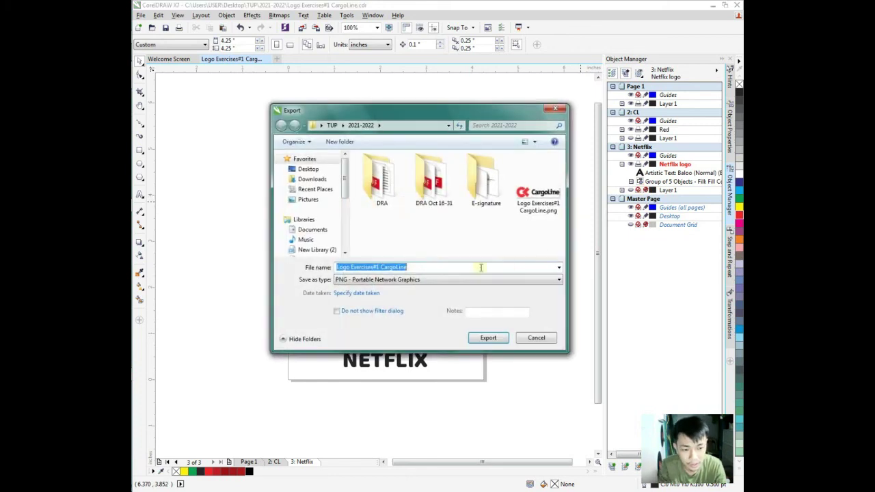
{"action": "left_click", "coordinate": [410, 269]}
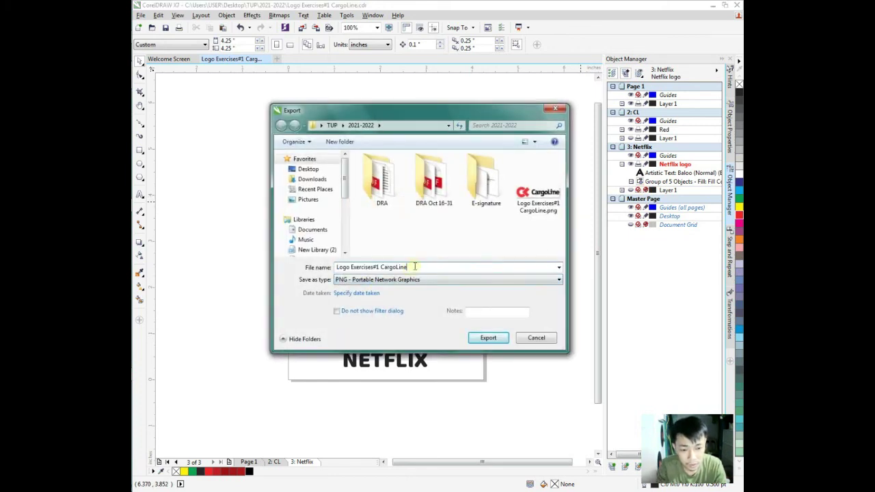
{"action": "left_click_drag", "start_coordinate": [413, 268], "coordinate": [381, 268]}
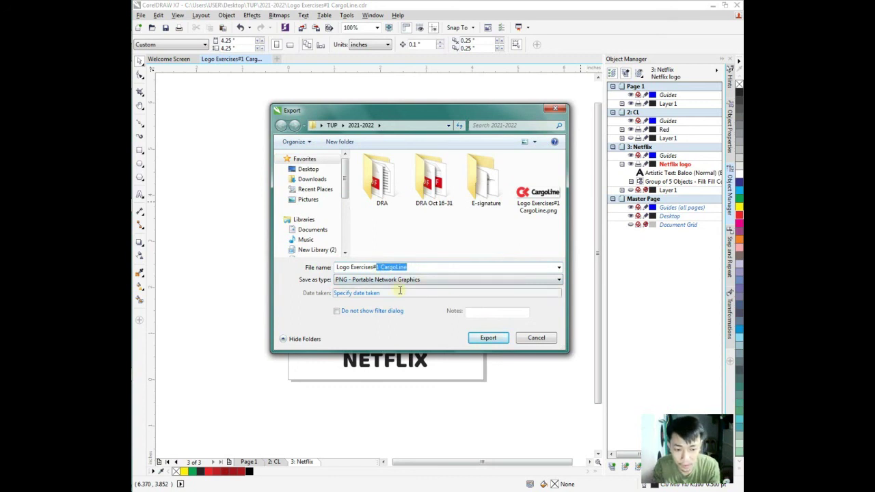
{"action": "type", "text": "2"}
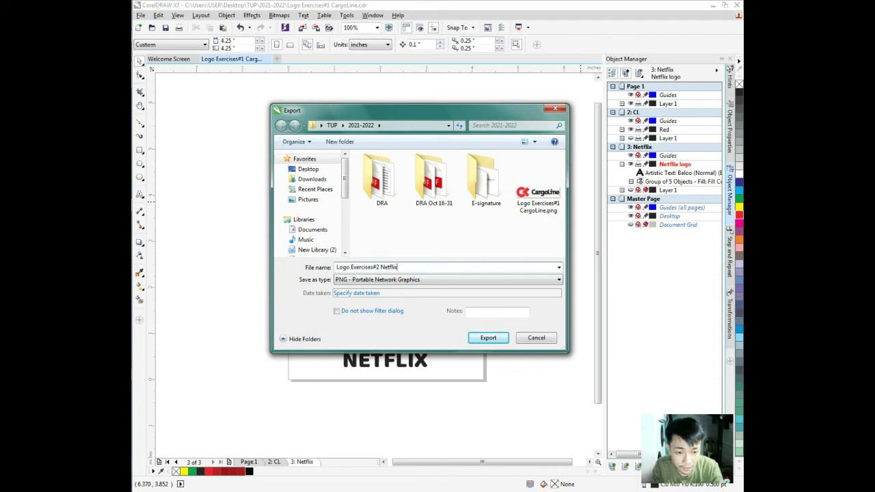
{"action": "left_click", "coordinate": [480, 338]}
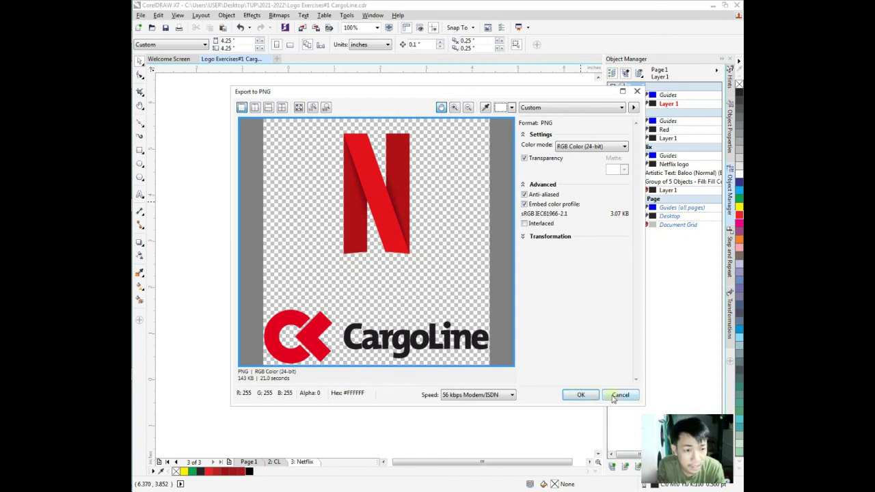
{"action": "left_click", "coordinate": [557, 107]}
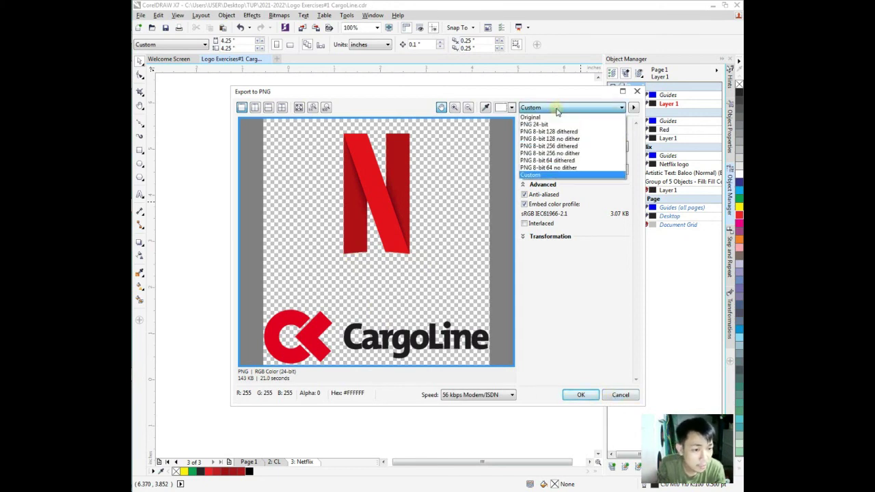
{"action": "left_click", "coordinate": [567, 175]}
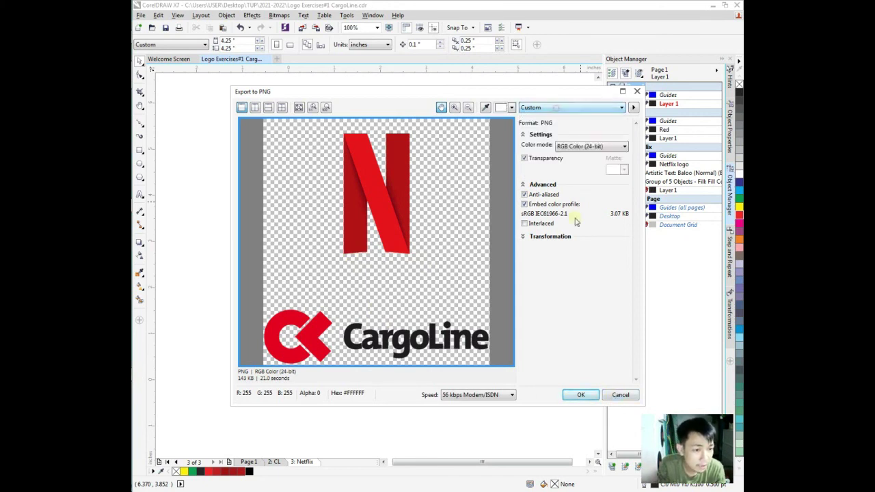
{"action": "left_click", "coordinate": [608, 400]}
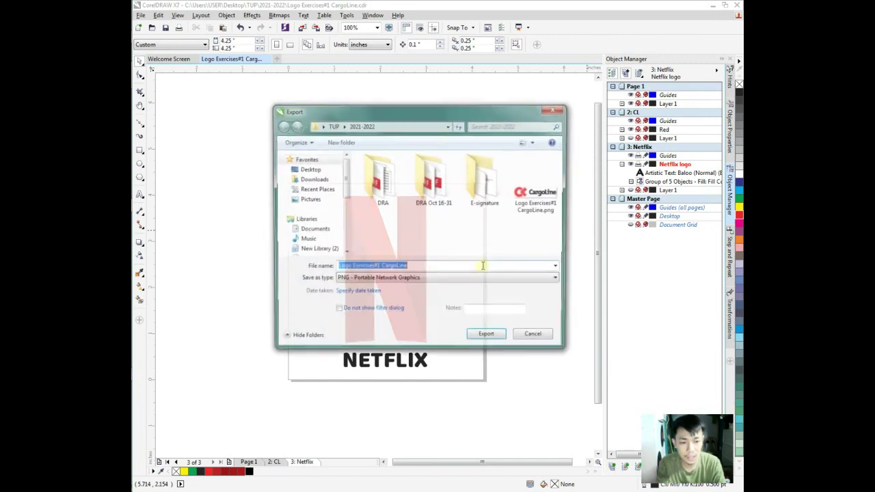
Export the N and NETFLIX on a transparent background as PNG 'Logo Exercises#2 Netflix'
{"action": "key", "text": "ctrl+e"}
{"action": "left_click_drag", "start_coordinate": [409, 267], "coordinate": [377, 267]}
{"action": "type", "text": "2"}
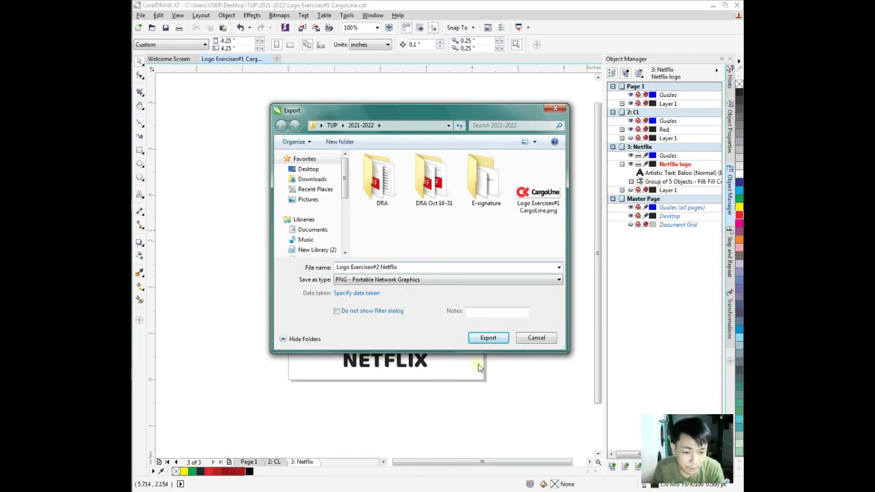
{"action": "left_click", "coordinate": [488, 338]}
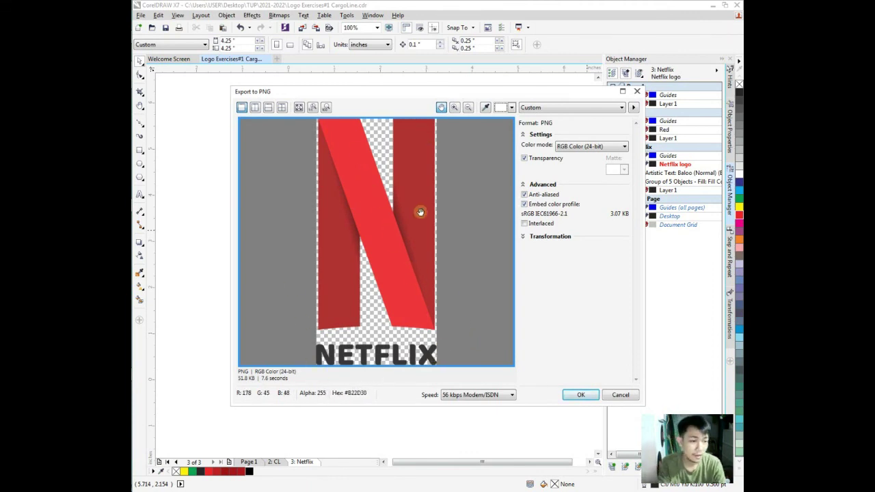
{"action": "left_click_drag", "start_coordinate": [597, 98], "coordinate": [639, 104]}
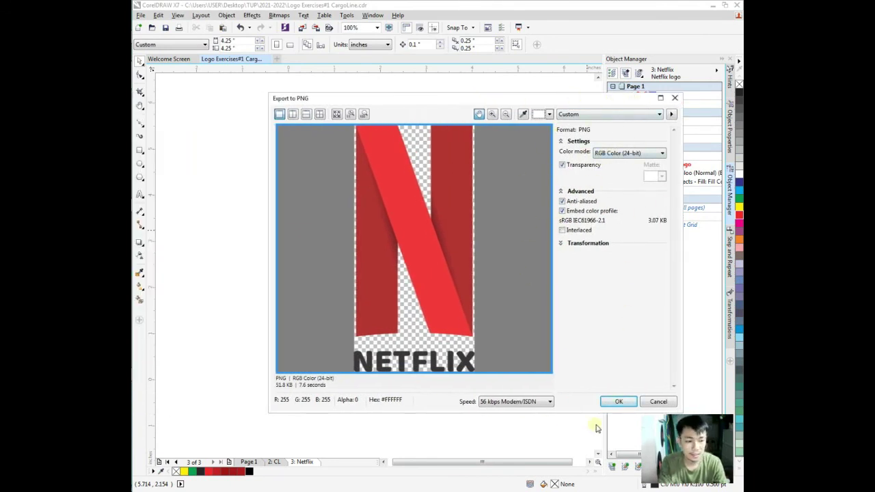
{"action": "left_click", "coordinate": [618, 401]}
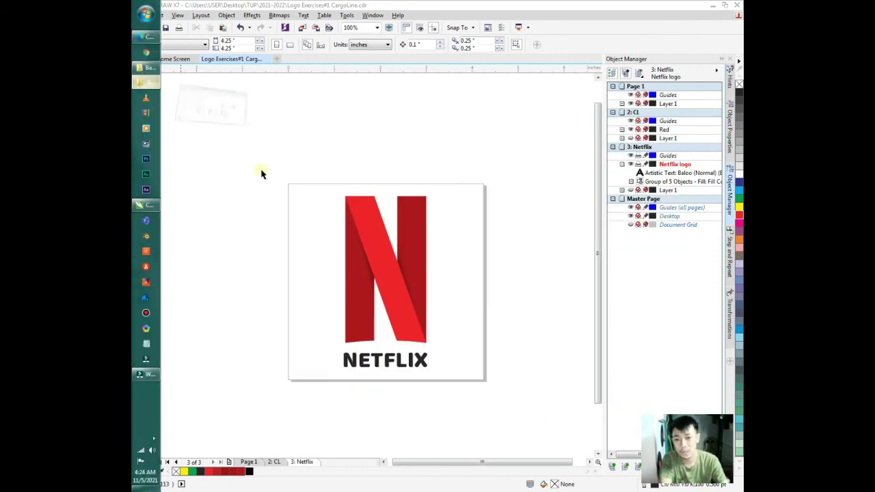
{"action": "left_click", "coordinate": [258, 127]}
{"action": "scroll", "coordinate": [663, 314], "scroll_direction": "down", "scroll_amount": 10}
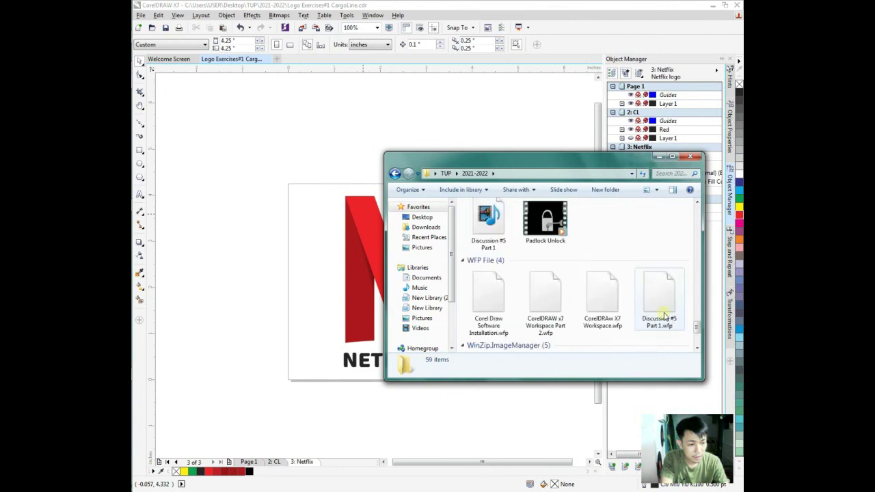
{"action": "scroll", "coordinate": [662, 313], "scroll_direction": "down", "scroll_amount": 3}
{"action": "double_click", "coordinate": [488, 320]}
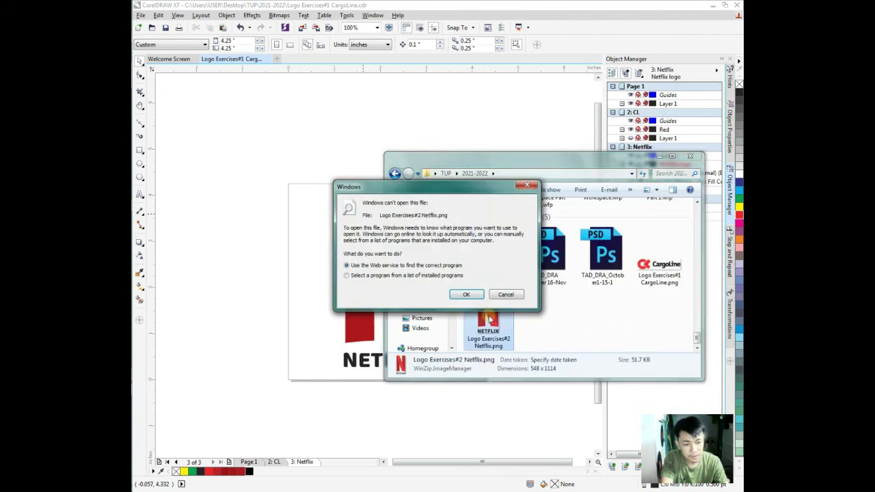
{"action": "left_click", "coordinate": [498, 294]}
{"action": "right_click", "coordinate": [495, 318]}
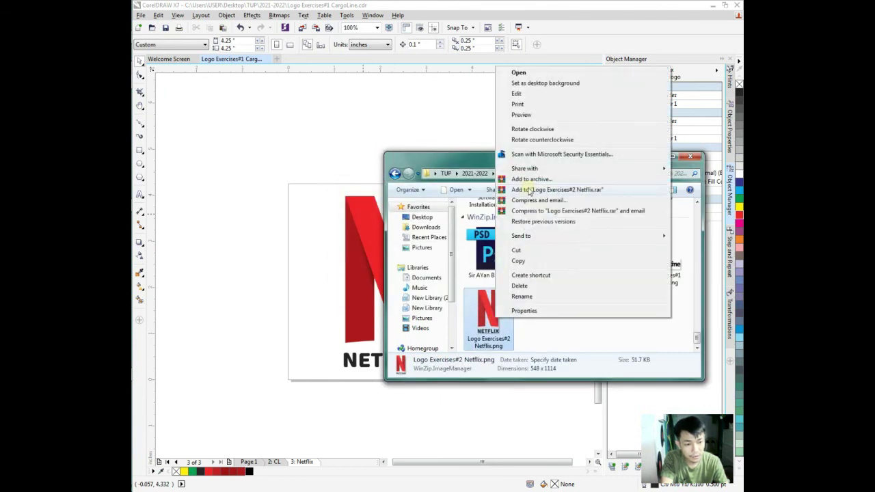
{"action": "left_click", "coordinate": [521, 114]}
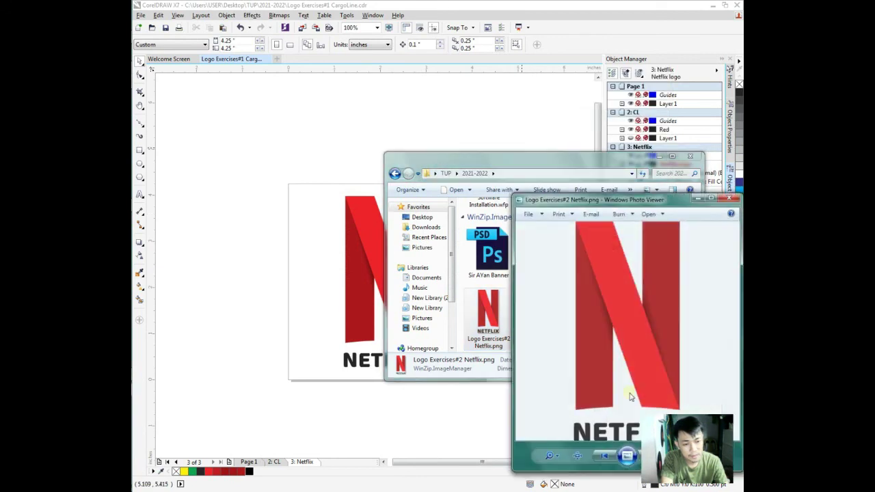
{"action": "left_click_drag", "start_coordinate": [642, 200], "coordinate": [404, 121]}
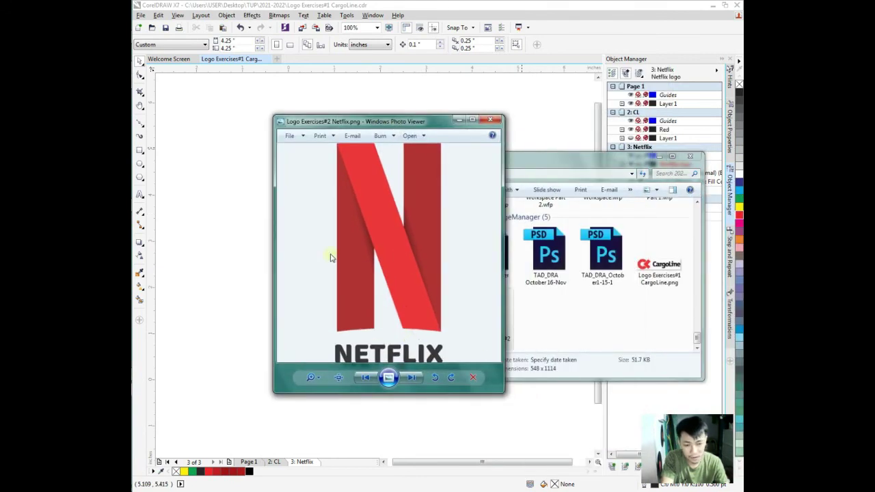
{"action": "left_click", "coordinate": [490, 120]}
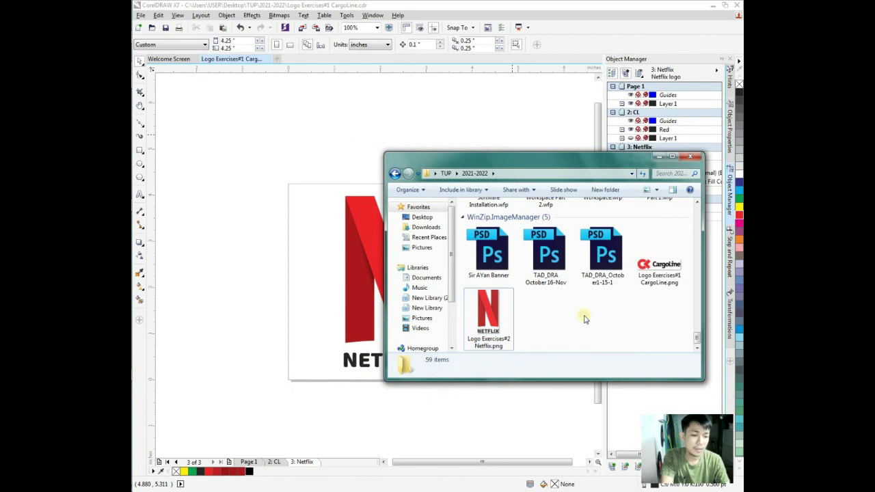
{"action": "left_click", "coordinate": [659, 157]}
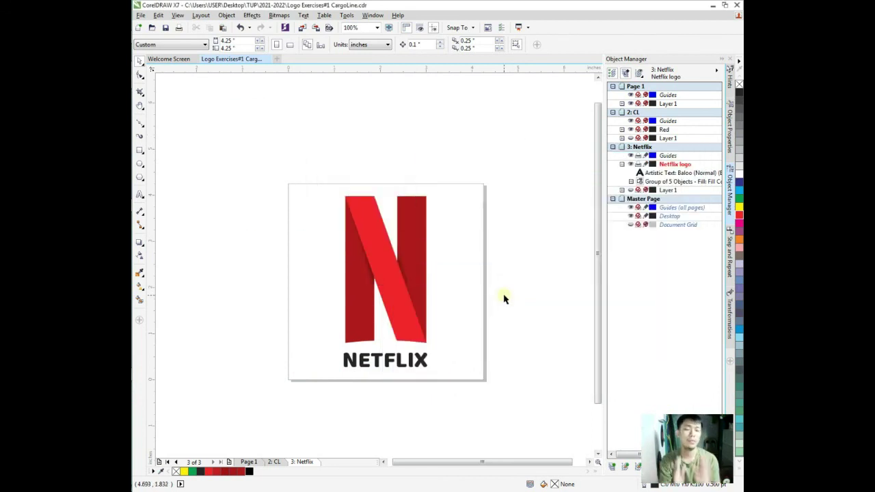